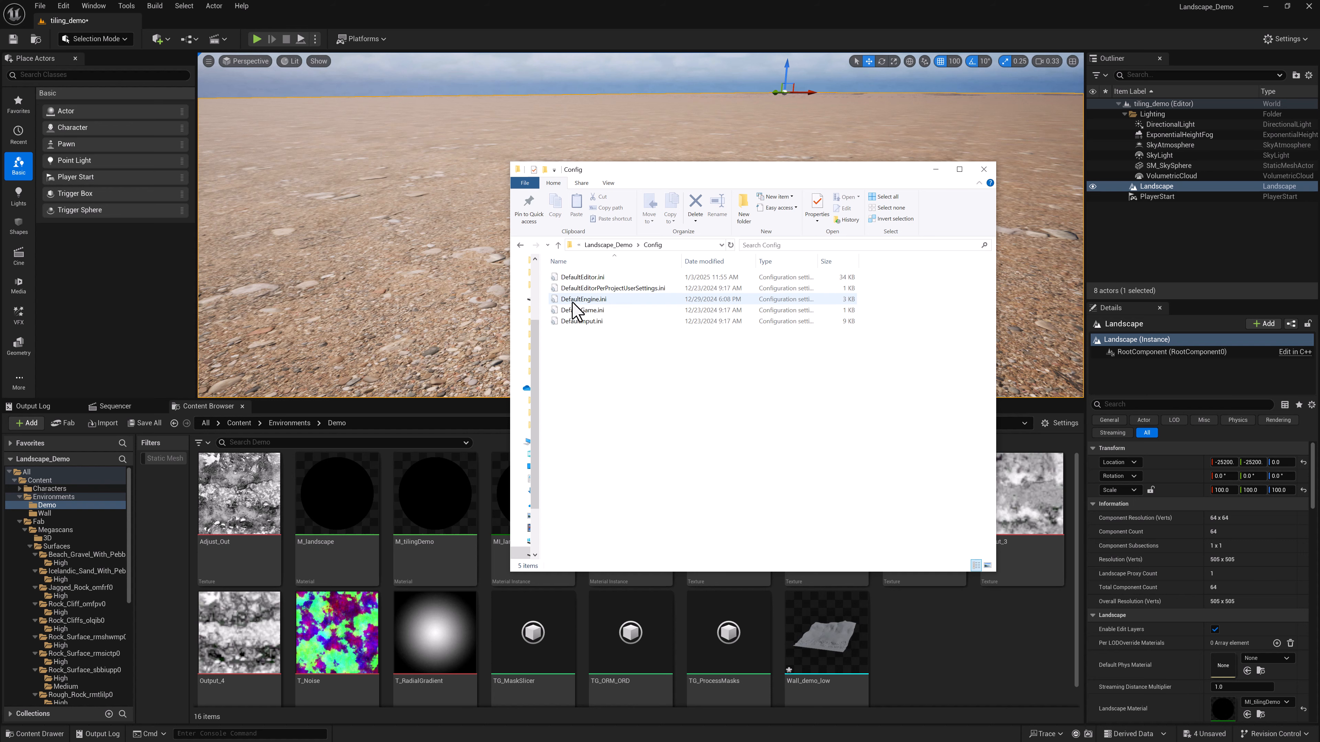
Open DefaultEngine.ini from the project's Config folder and review the r.Nanite.AllowTessellation and r.Nanite.Tessellation entries under RendererSettings, then close it.
{"action": "double_click", "coordinate": [602, 300]}
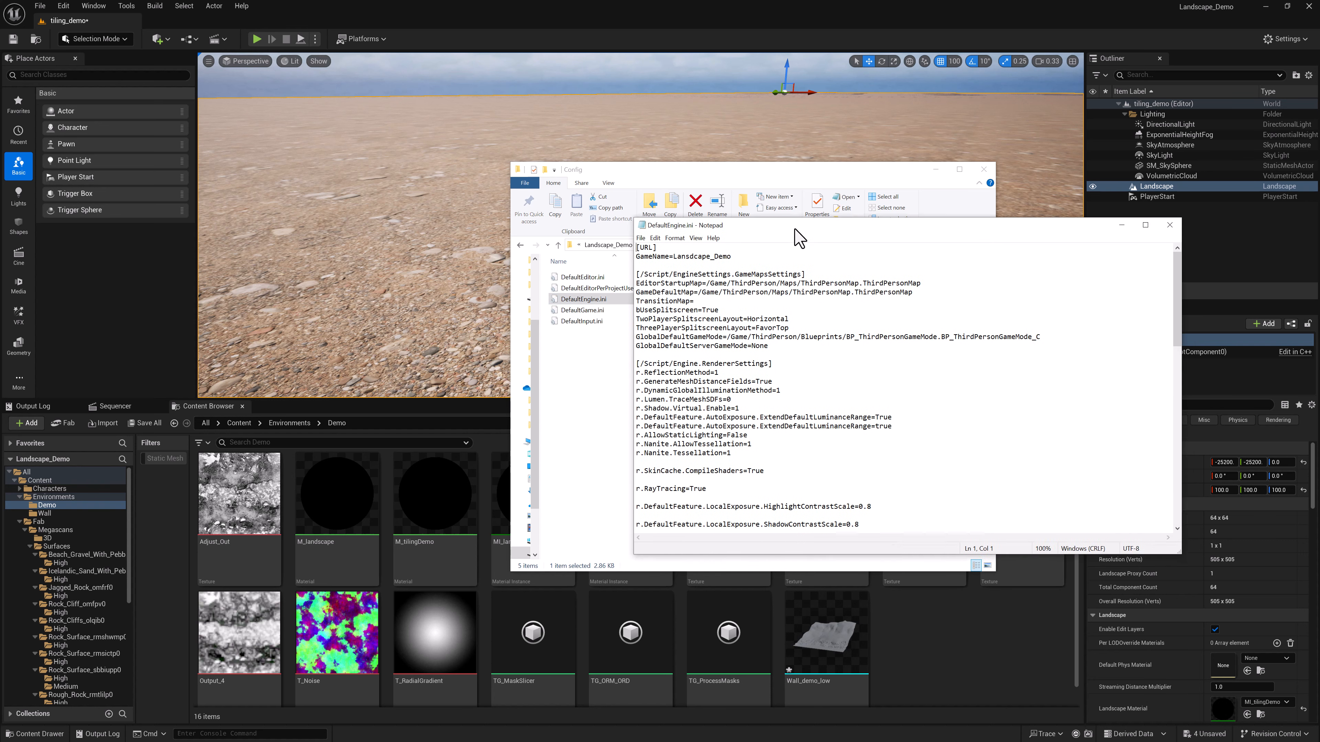
{"action": "left_click_drag", "start_coordinate": [748, 335], "coordinate": [668, 335]}
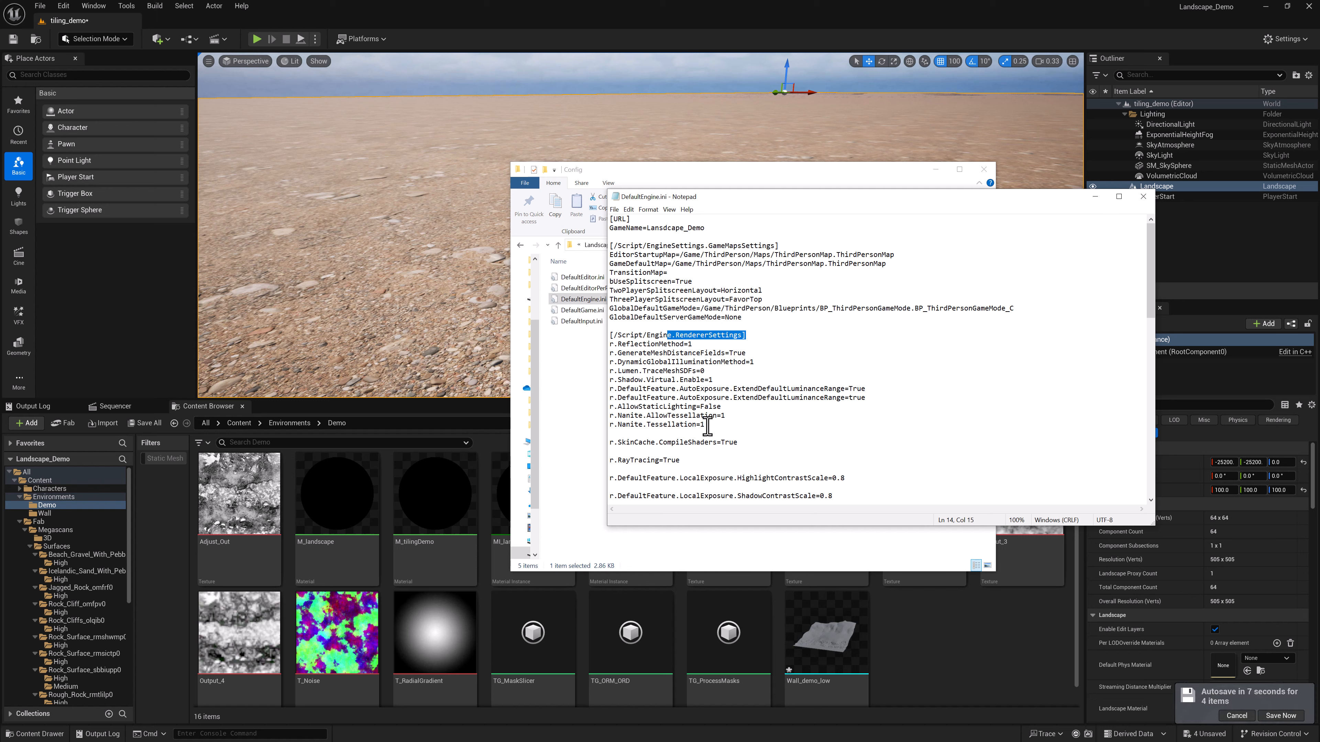
{"action": "left_click_drag", "start_coordinate": [705, 425], "coordinate": [614, 418]}
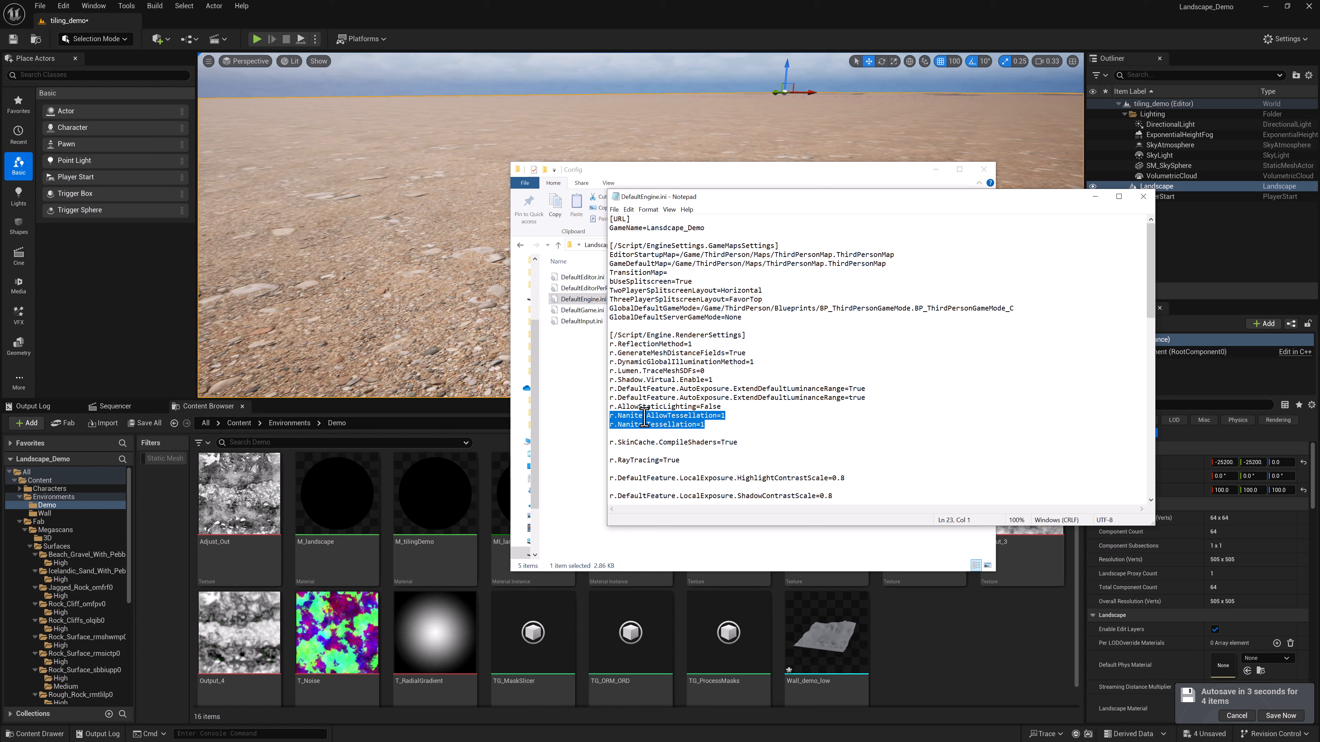
{"action": "left_click", "coordinate": [730, 416]}
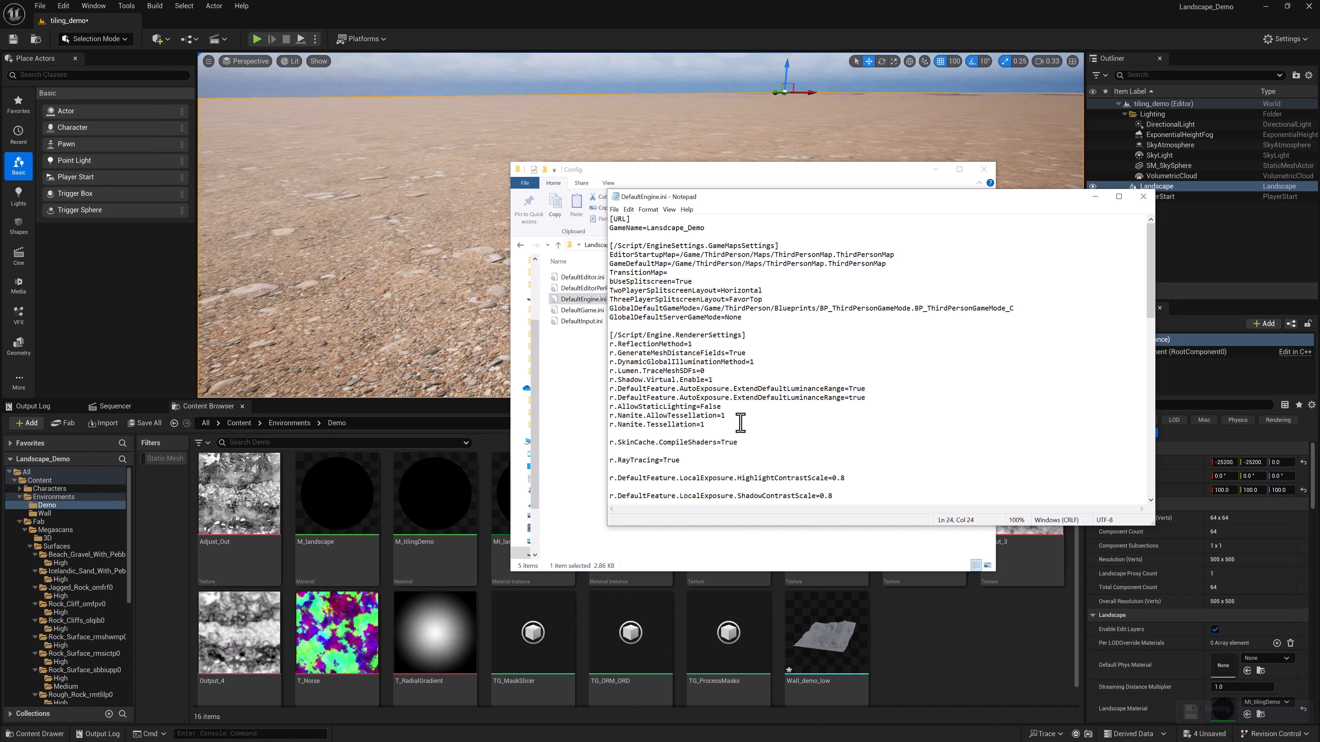
{"action": "left_click_drag", "start_coordinate": [778, 427], "coordinate": [604, 416]}
{"action": "left_click", "coordinate": [710, 425]}
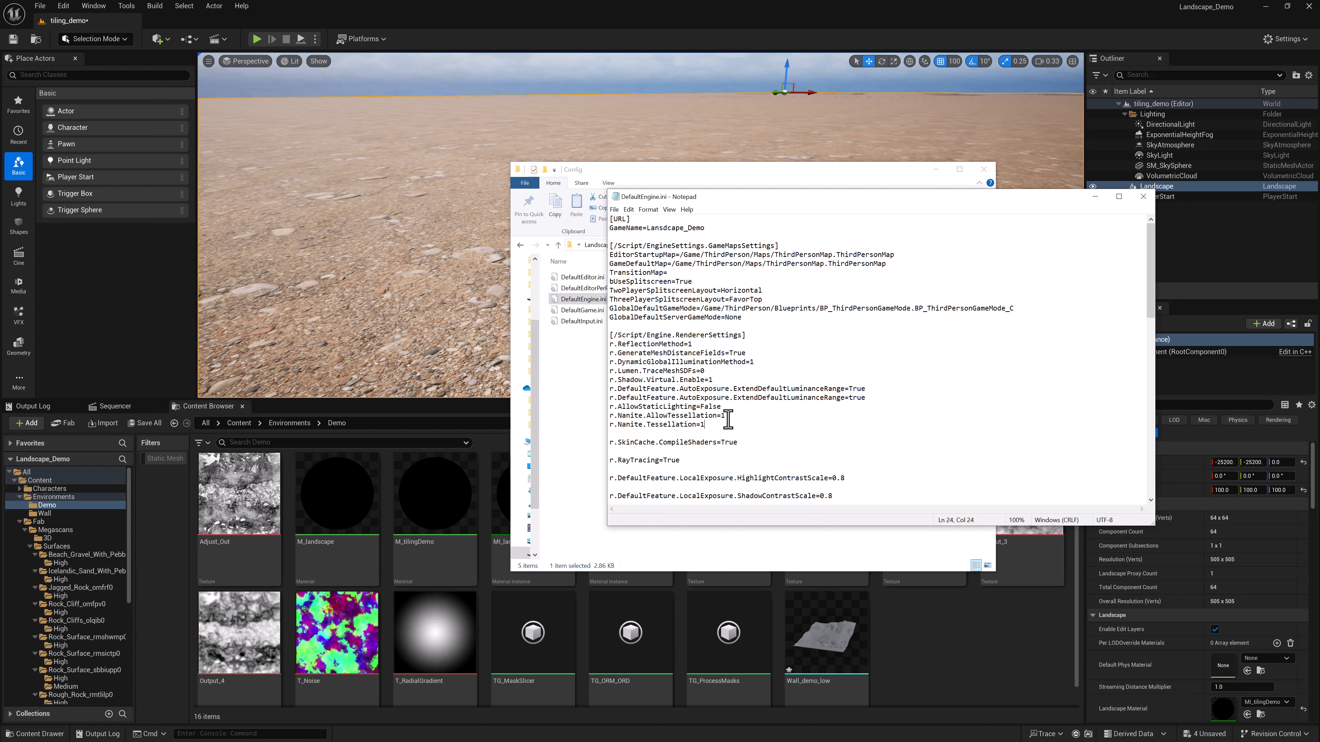
{"action": "left_click", "coordinate": [1146, 197]}
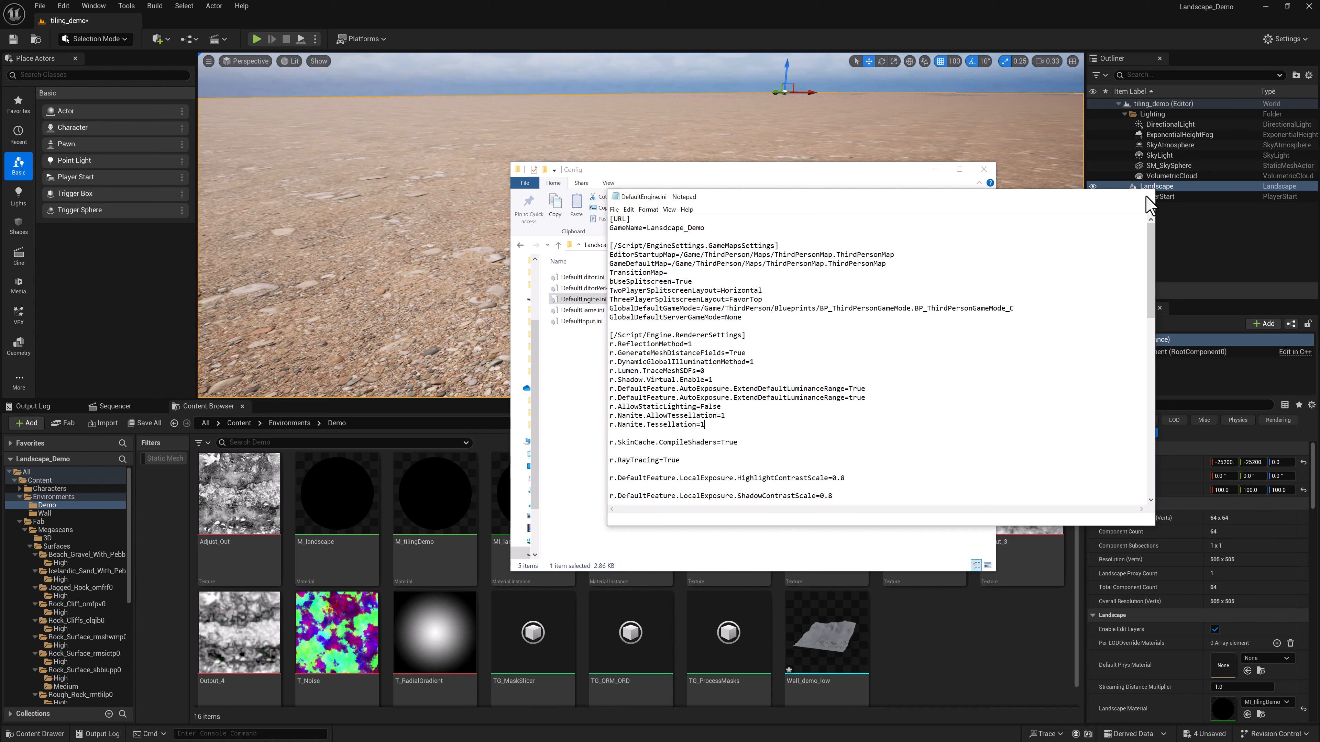
{"action": "left_click_drag", "start_coordinate": [852, 168], "coordinate": [1319, 153]}
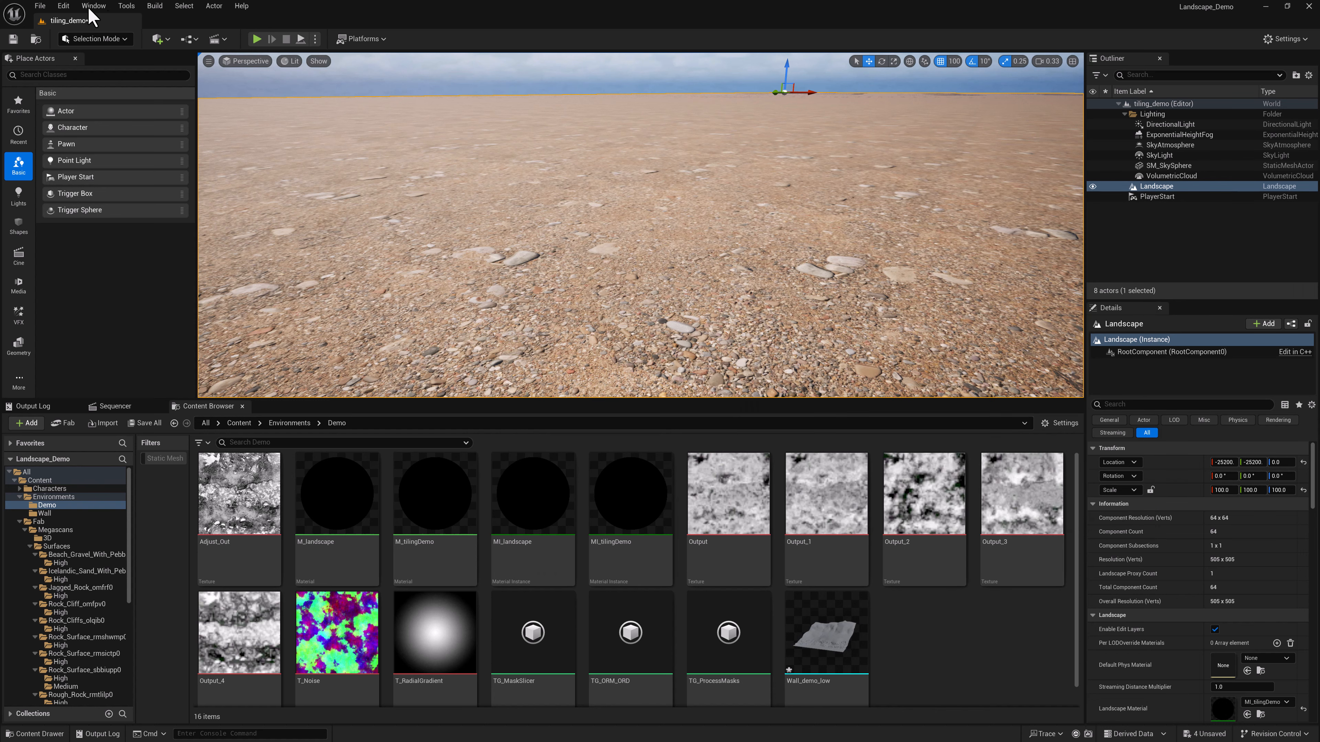
Search the project's plugins for "displ" to check whether Nanite Displaced Mesh is enabled.
{"action": "left_click", "coordinate": [63, 7]}
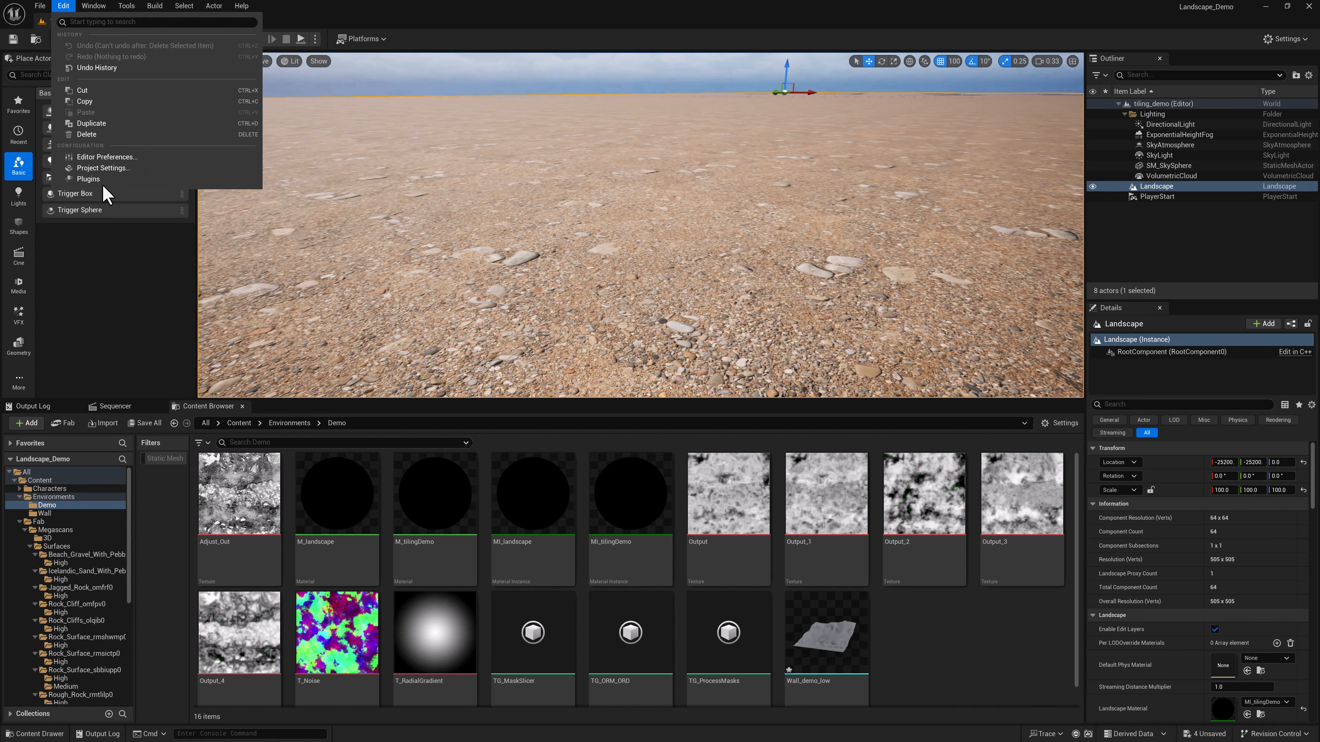
{"action": "left_click", "coordinate": [88, 179]}
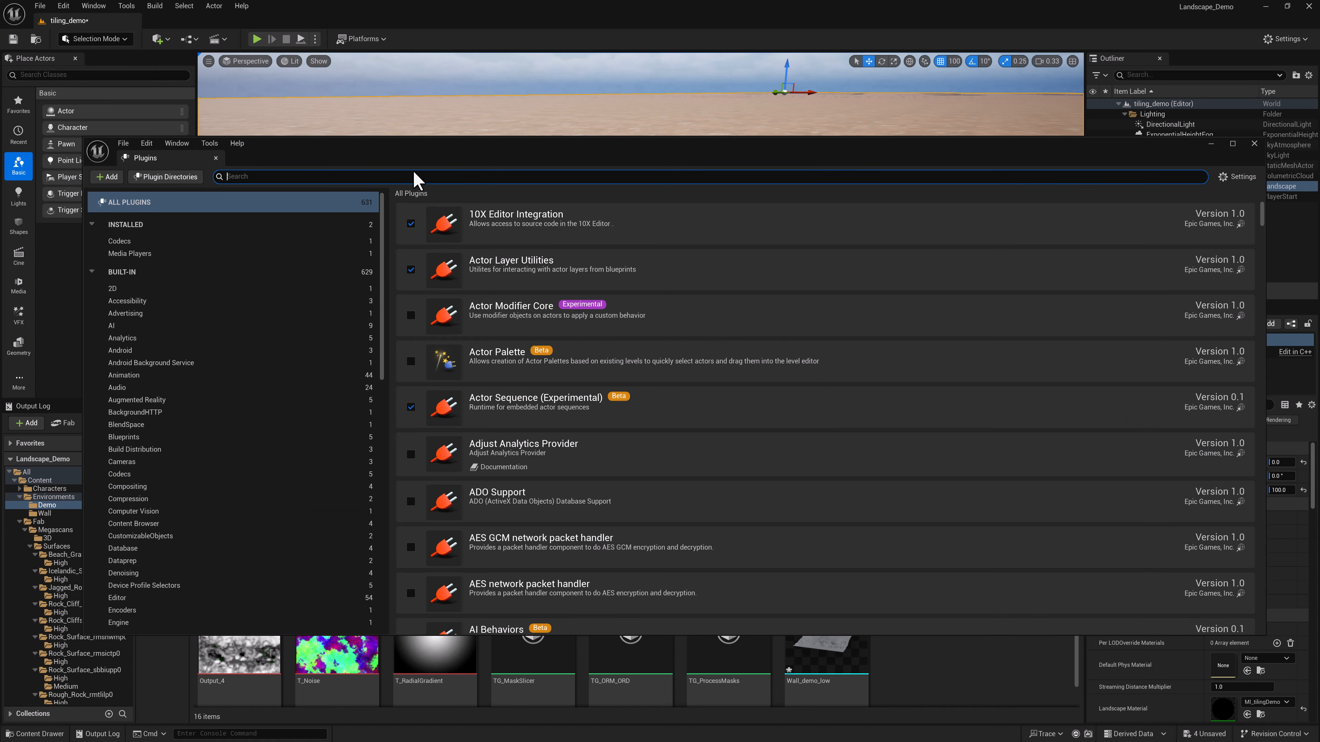
{"action": "type", "text": "displ"}
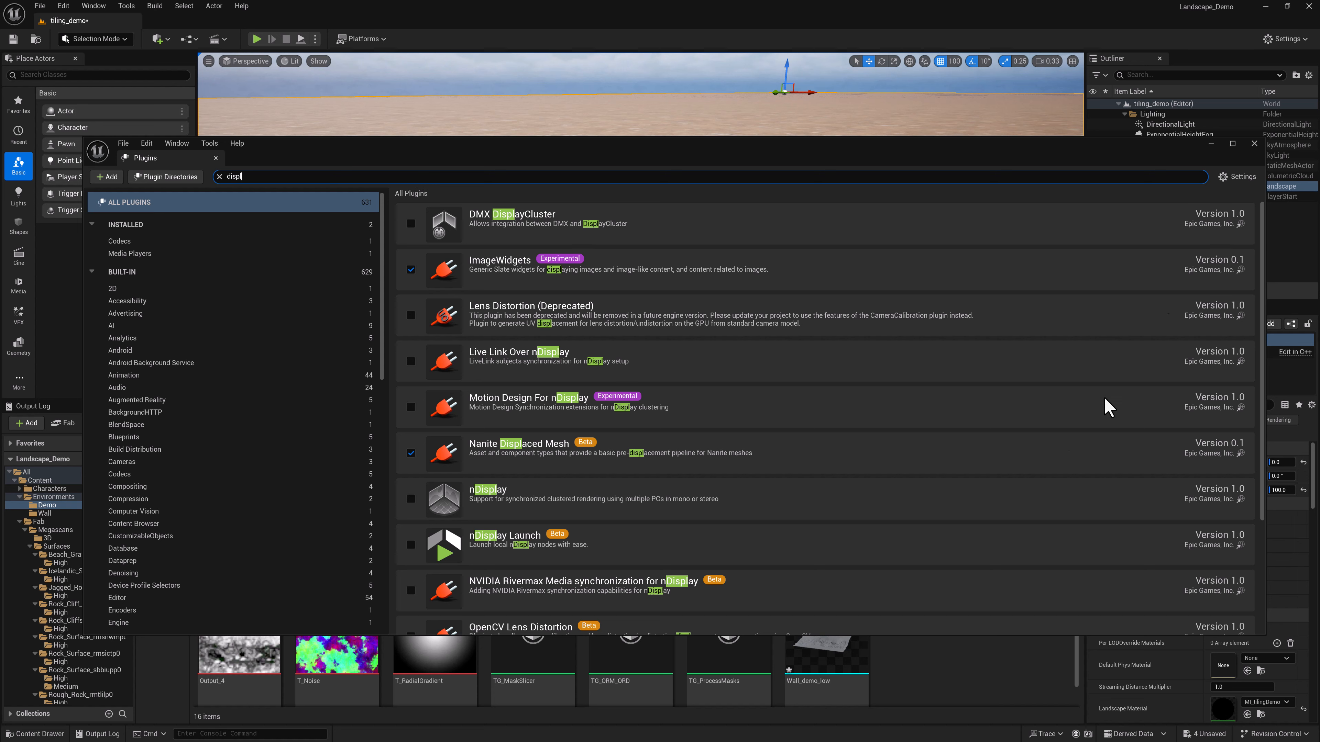
{"action": "left_click", "coordinate": [1254, 144]}
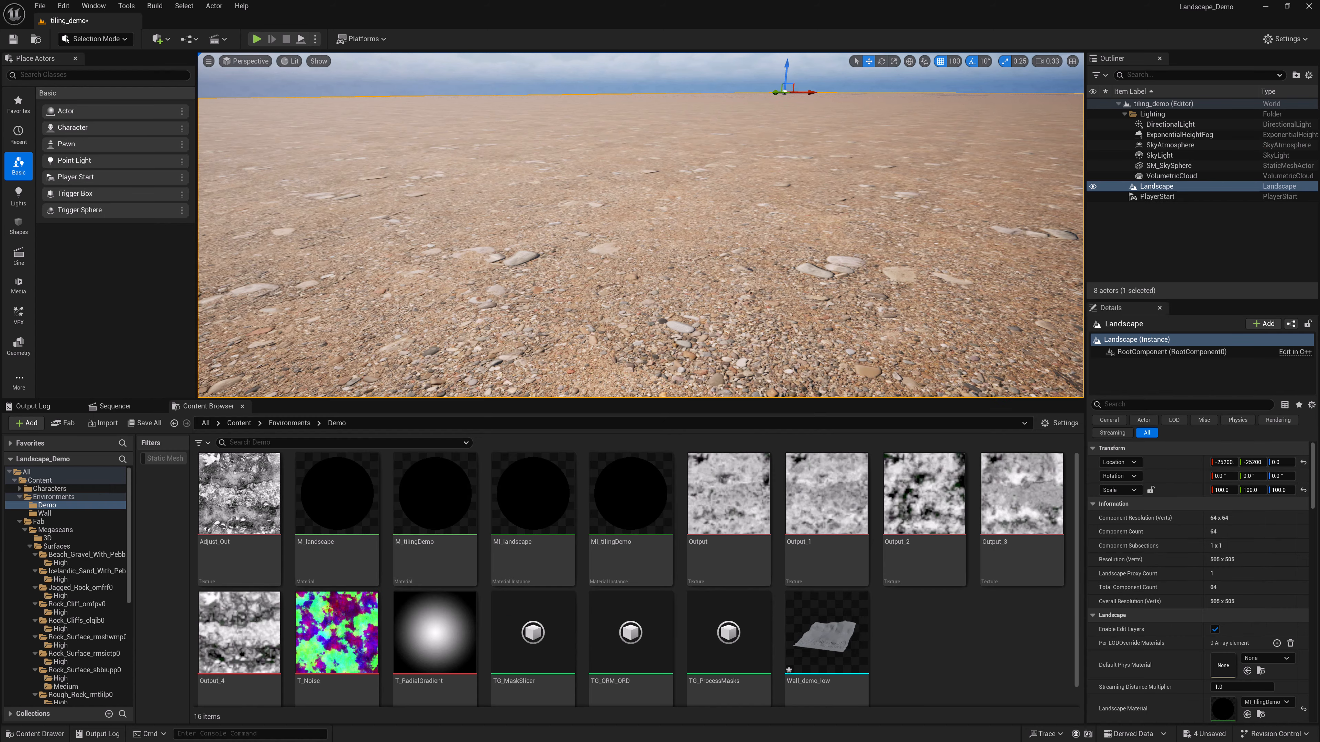
In the maximized M_tilingDemo material graph, move MakeMaterialAttributes, Landscape Layer Blend and the output node slightly farther from SplitComponents.
{"action": "left_click_drag", "start_coordinate": [1318, 115], "coordinate": [573, 115]}
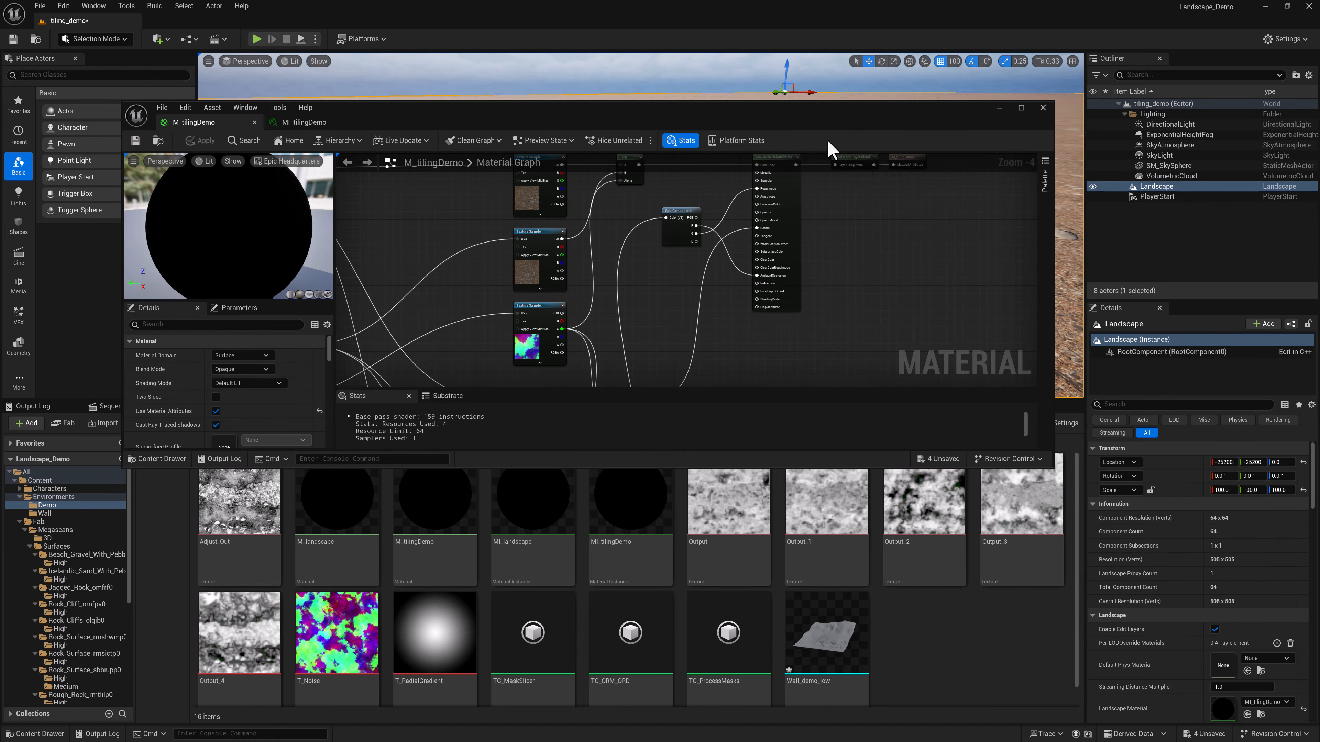
{"action": "double_click", "coordinate": [876, 107]}
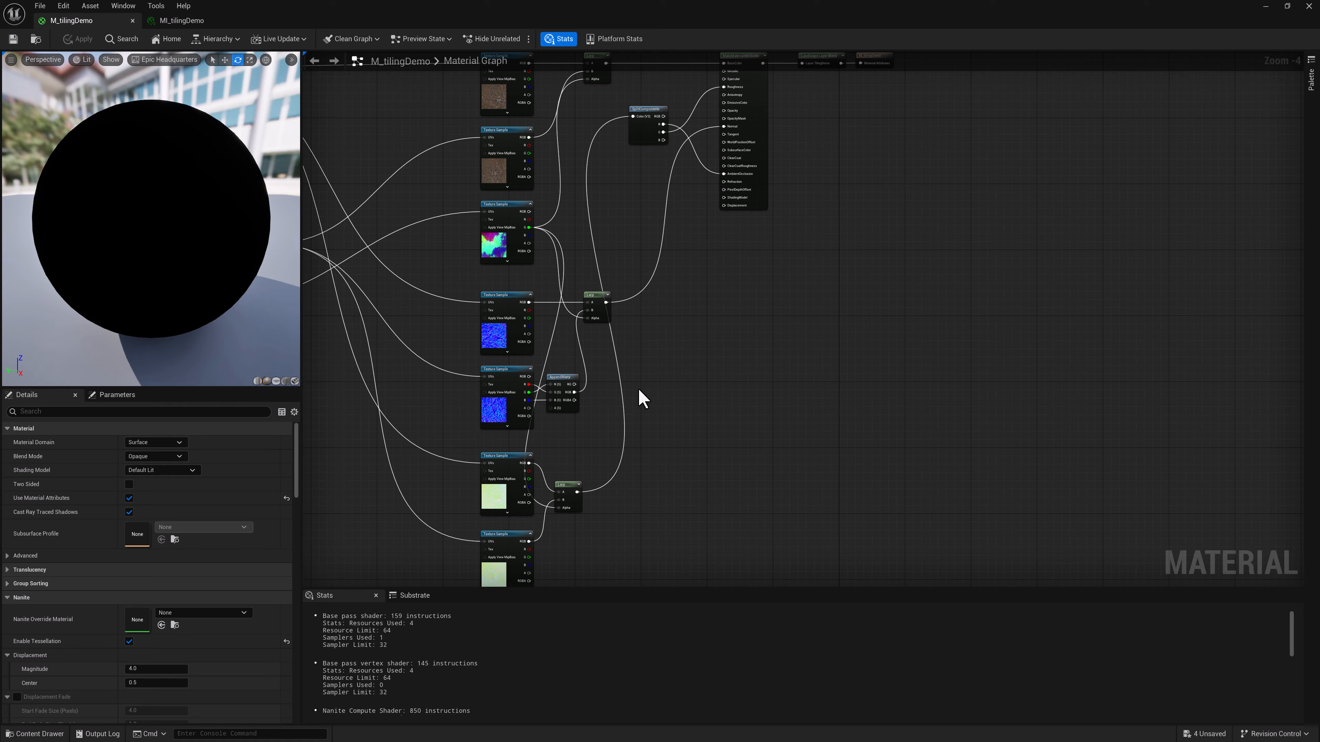
{"action": "scroll", "coordinate": [642, 397], "scroll_direction": "up", "scroll_amount": 2}
{"action": "scroll", "coordinate": [574, 429], "scroll_direction": "up", "scroll_amount": 1}
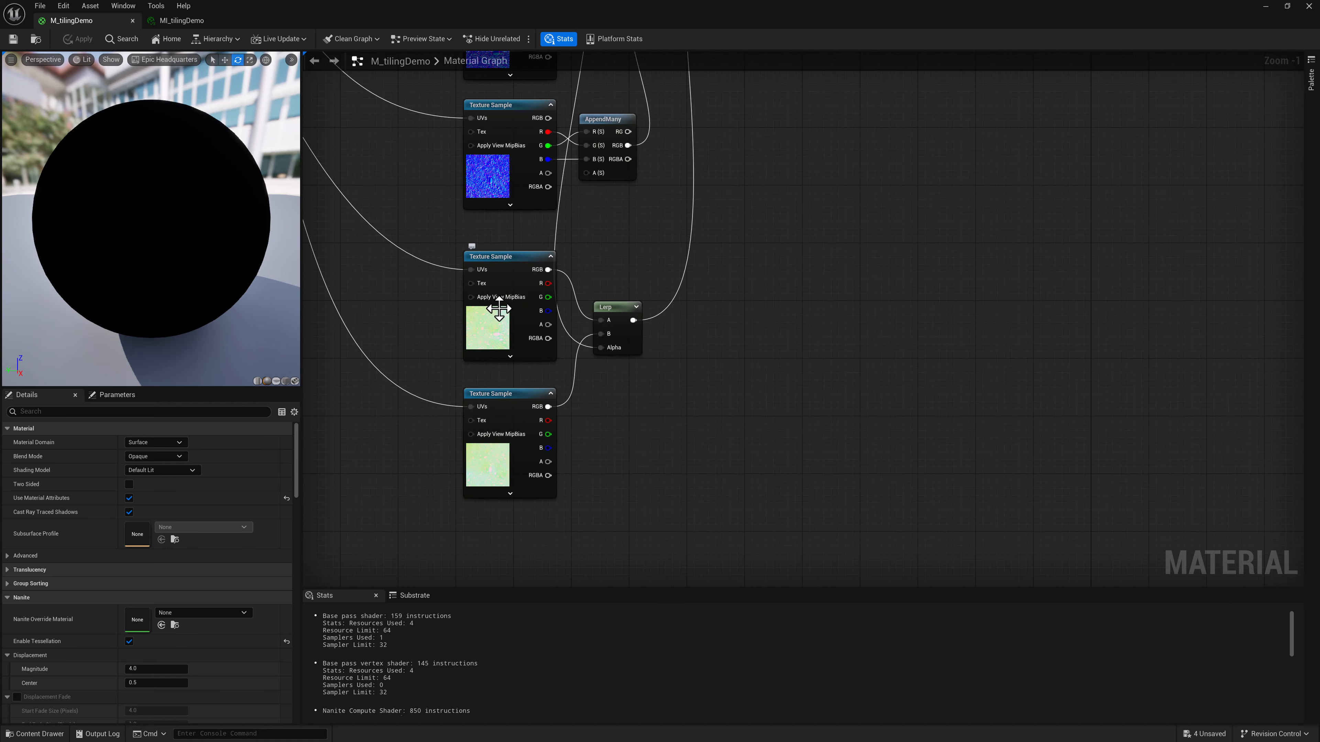
{"action": "right_click_drag", "start_coordinate": [790, 567], "coordinate": [821, 135]}
{"action": "left_click_drag", "start_coordinate": [749, 113], "coordinate": [1067, 410]}
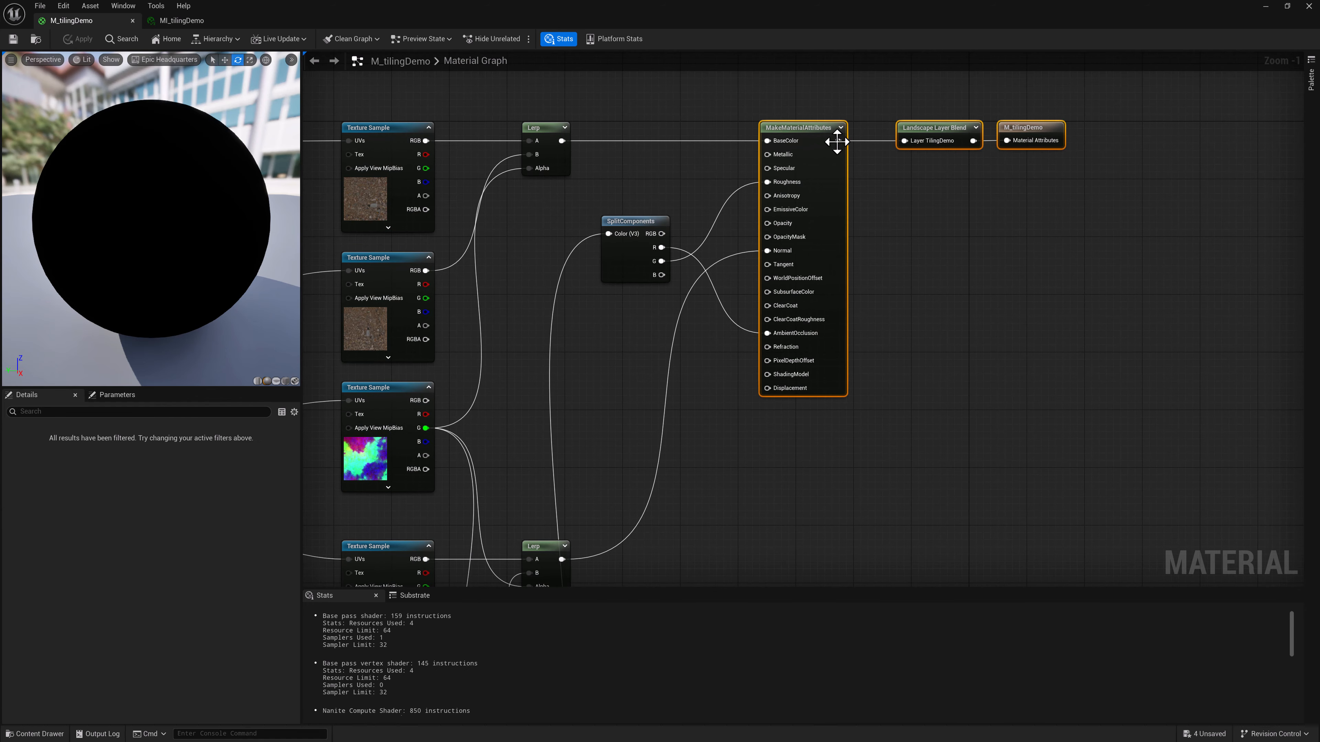
{"action": "left_click_drag", "start_coordinate": [816, 131], "coordinate": [845, 134]}
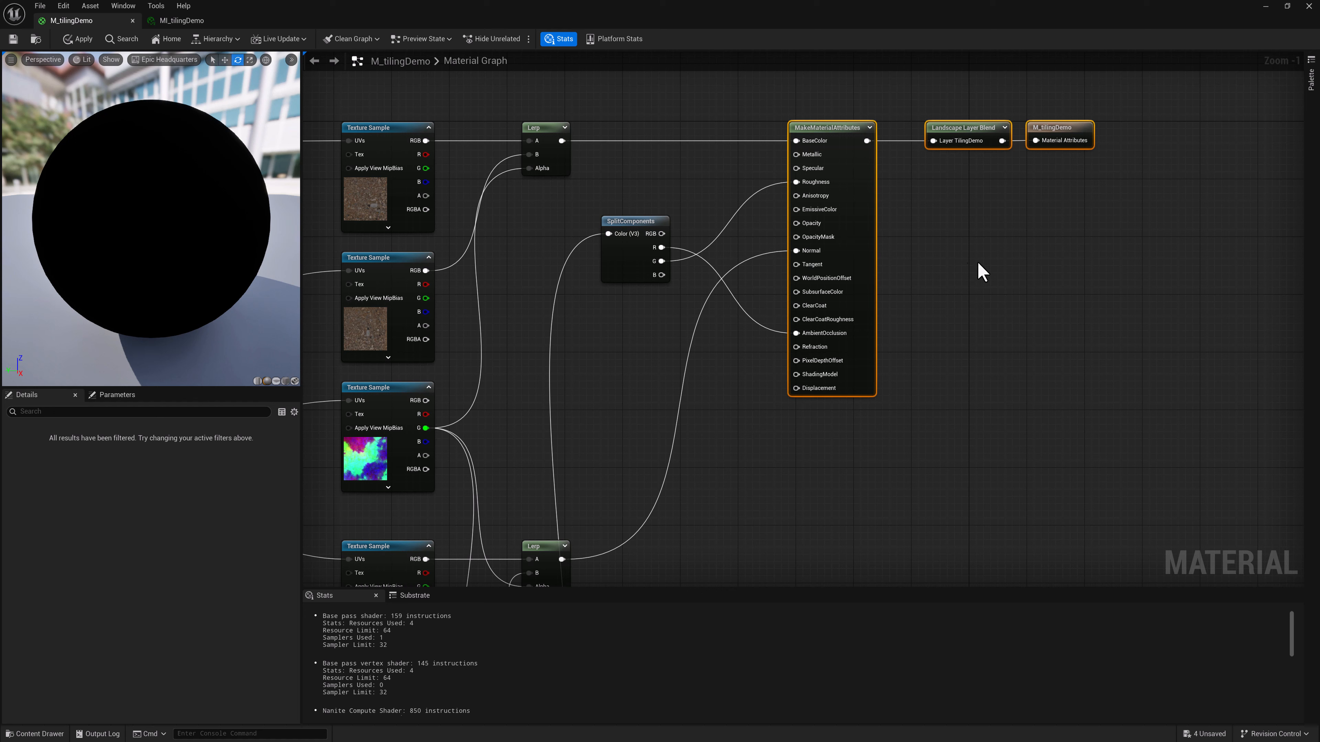
Add a scalar parameter named "Disp - Intensity" below the MakeMaterialAttributes node.
{"action": "left_click", "coordinate": [623, 221]}
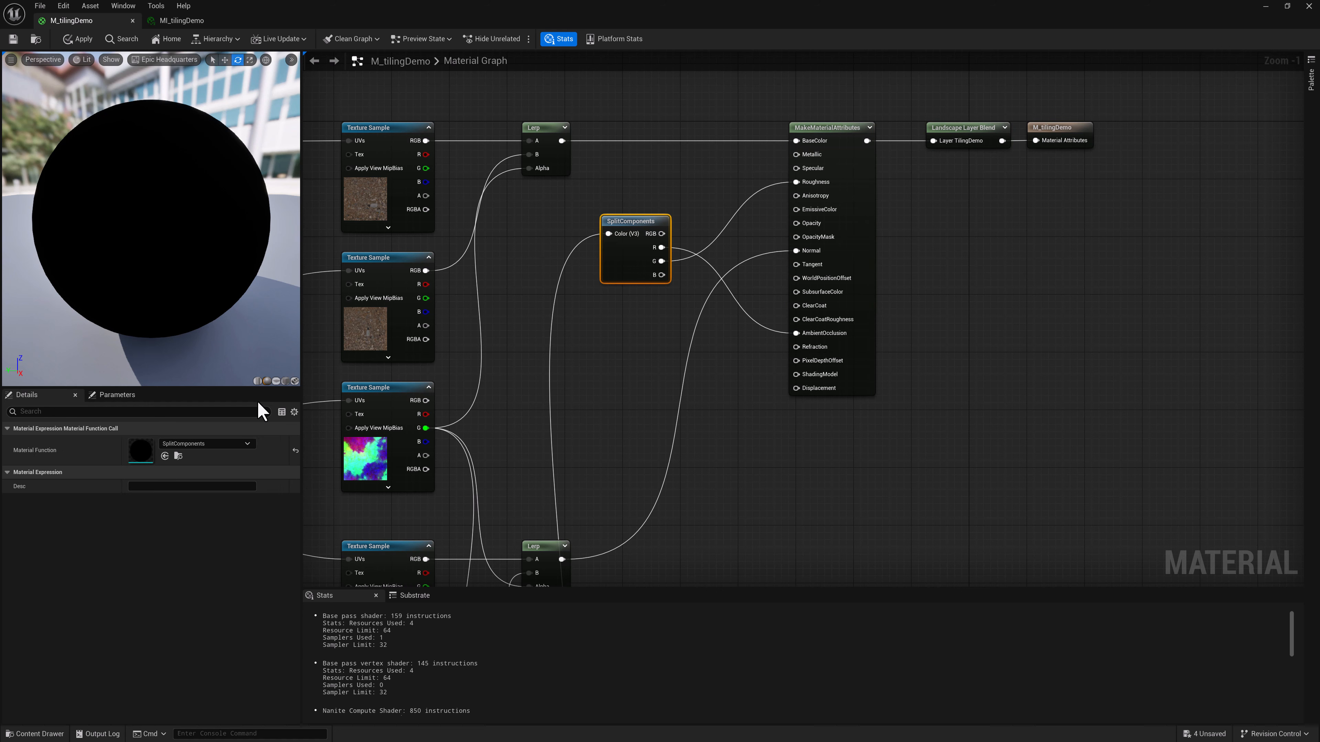
{"action": "right_click", "coordinate": [738, 428]}
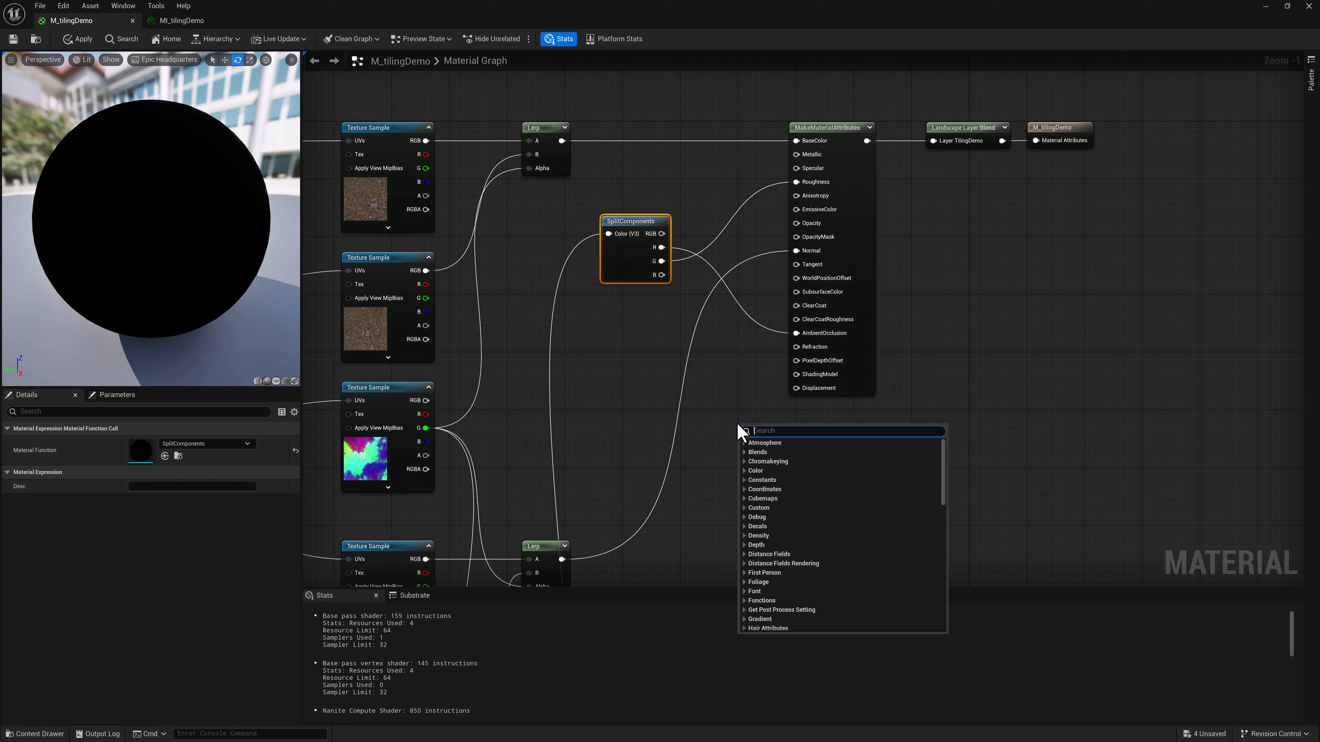
{"action": "type", "text": "sca"}
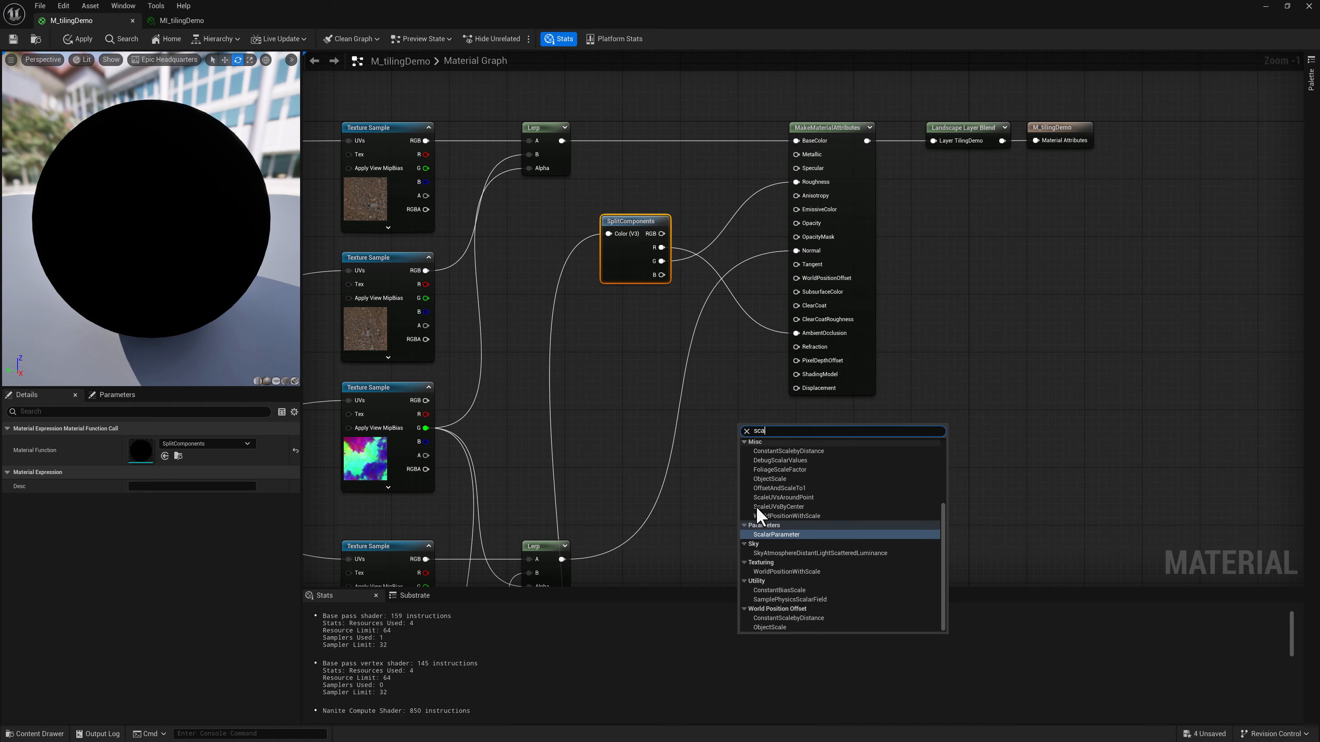
{"action": "left_click", "coordinate": [771, 534]}
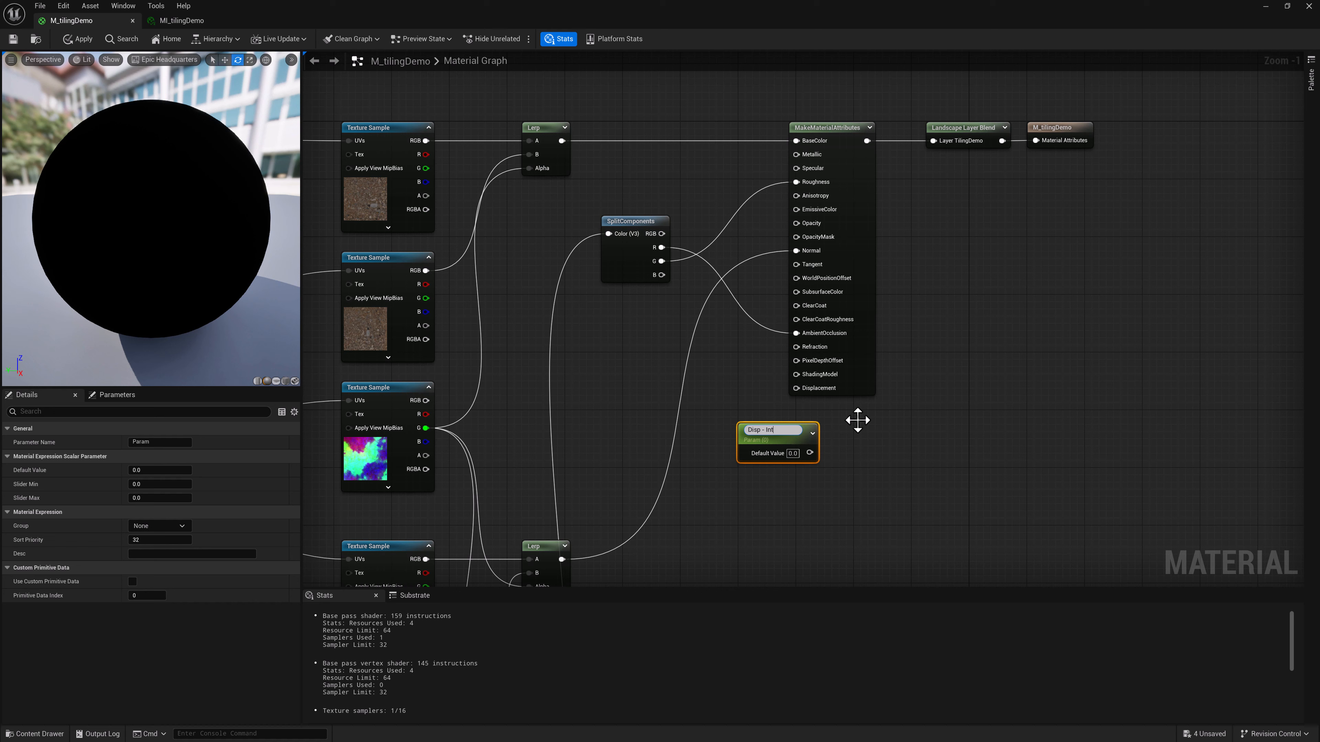
{"action": "type", "text": "Disp - Intensity"}
{"action": "key", "text": "Return"}
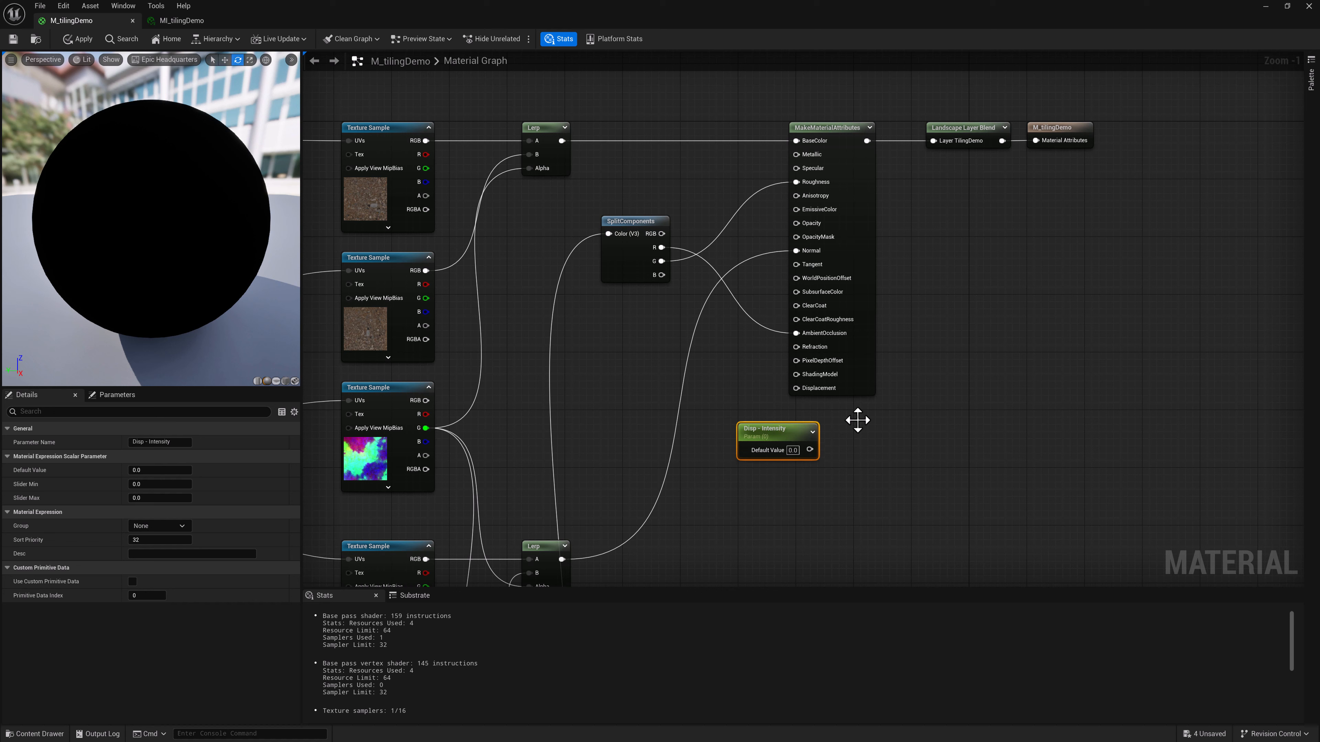
Duplicate the Disp - Intensity parameter, place the copy beneath it and rename it "Disp - Offset".
{"action": "key", "text": "ctrl+d"}
{"action": "left_click_drag", "start_coordinate": [860, 434], "coordinate": [757, 484]}
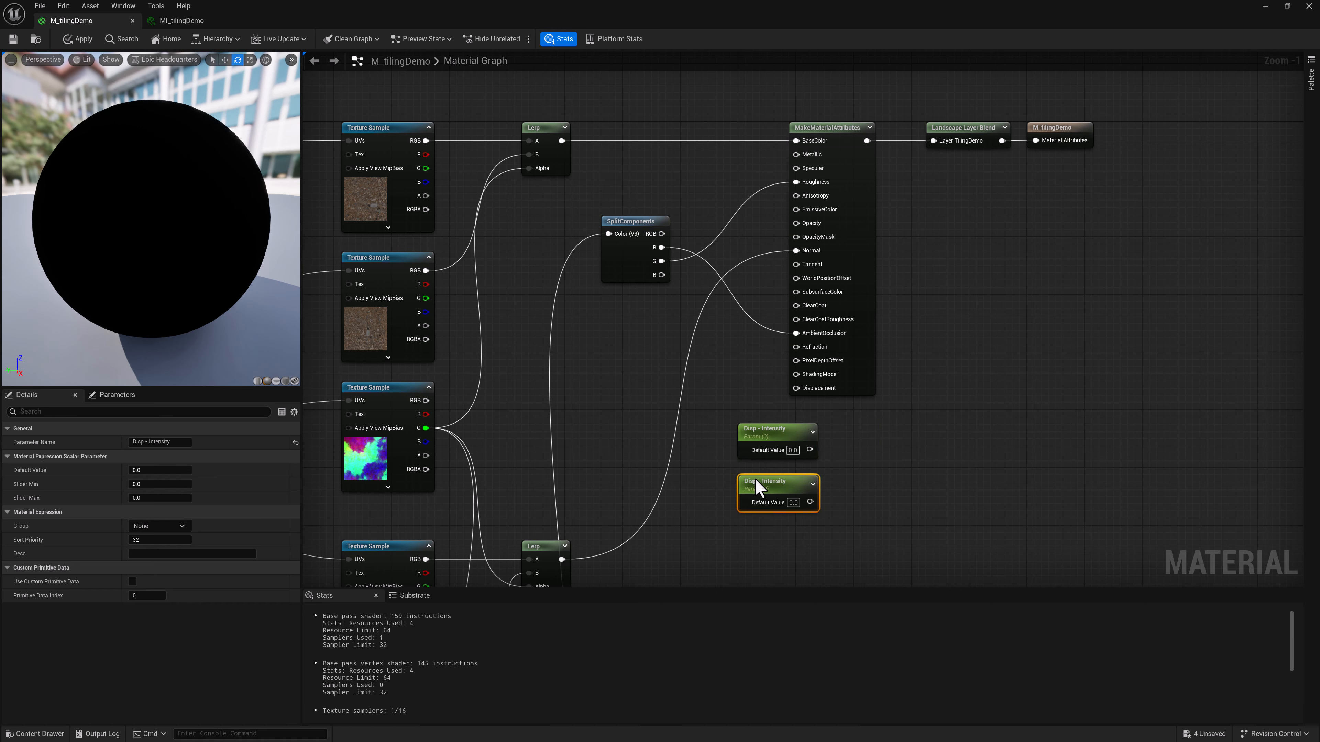
{"action": "double_click", "coordinate": [159, 442]}
{"action": "key", "text": "Return"}
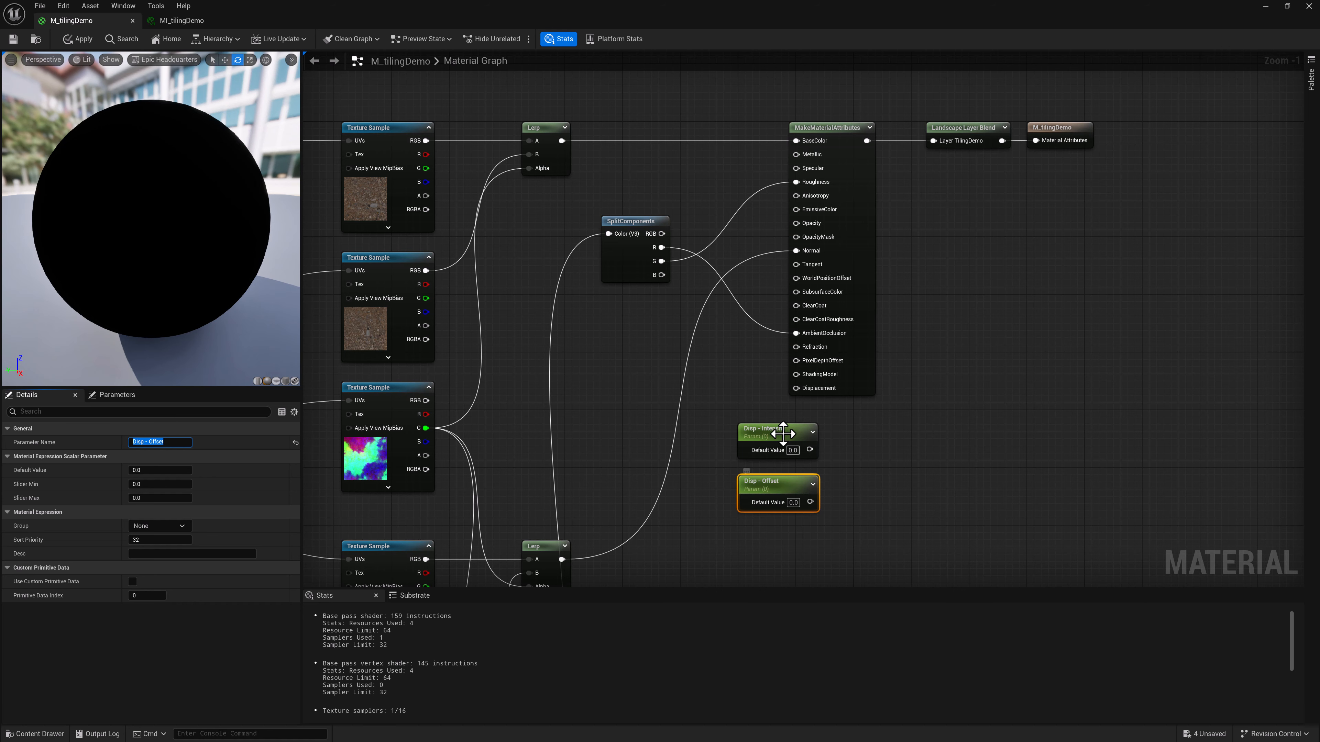
Set the Disp - Intensity default value to 1 and arrange it side by side with Disp - Offset, leaving a gap between them.
{"action": "left_click", "coordinate": [793, 450]}
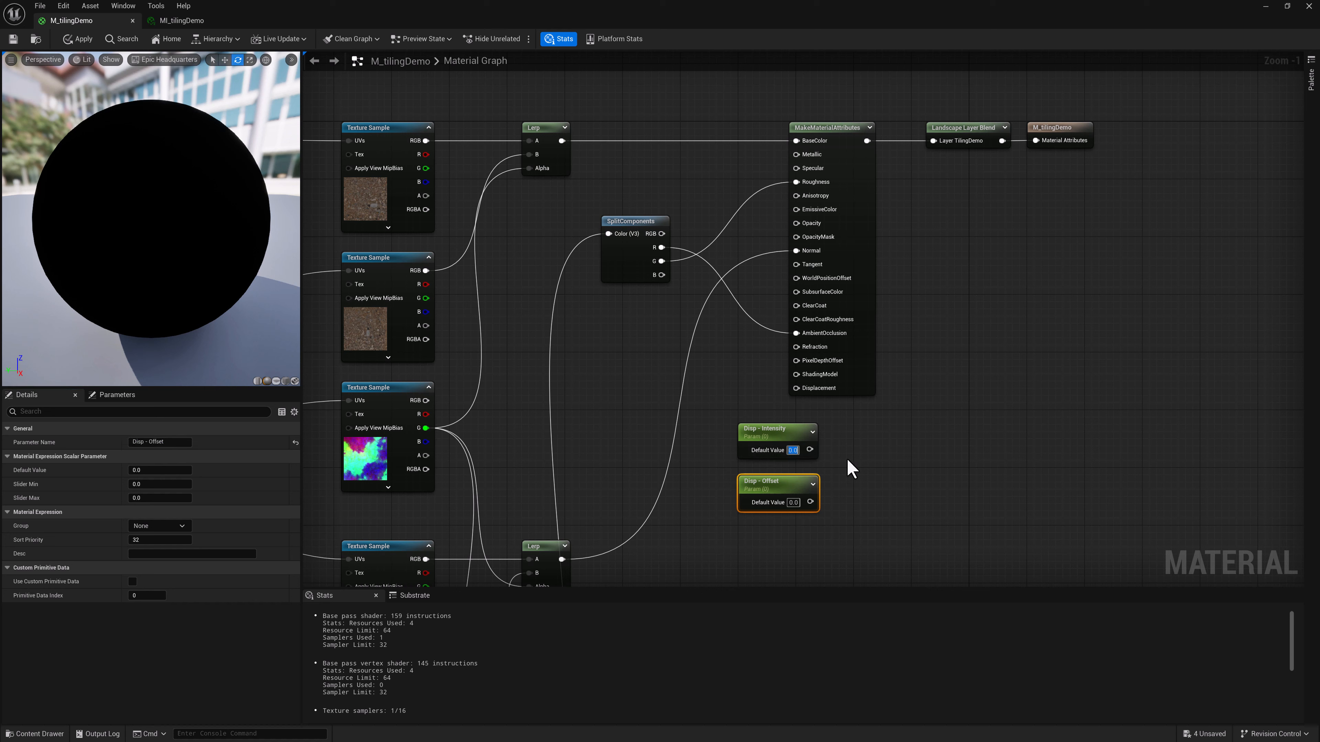
{"action": "type", "text": "1"}
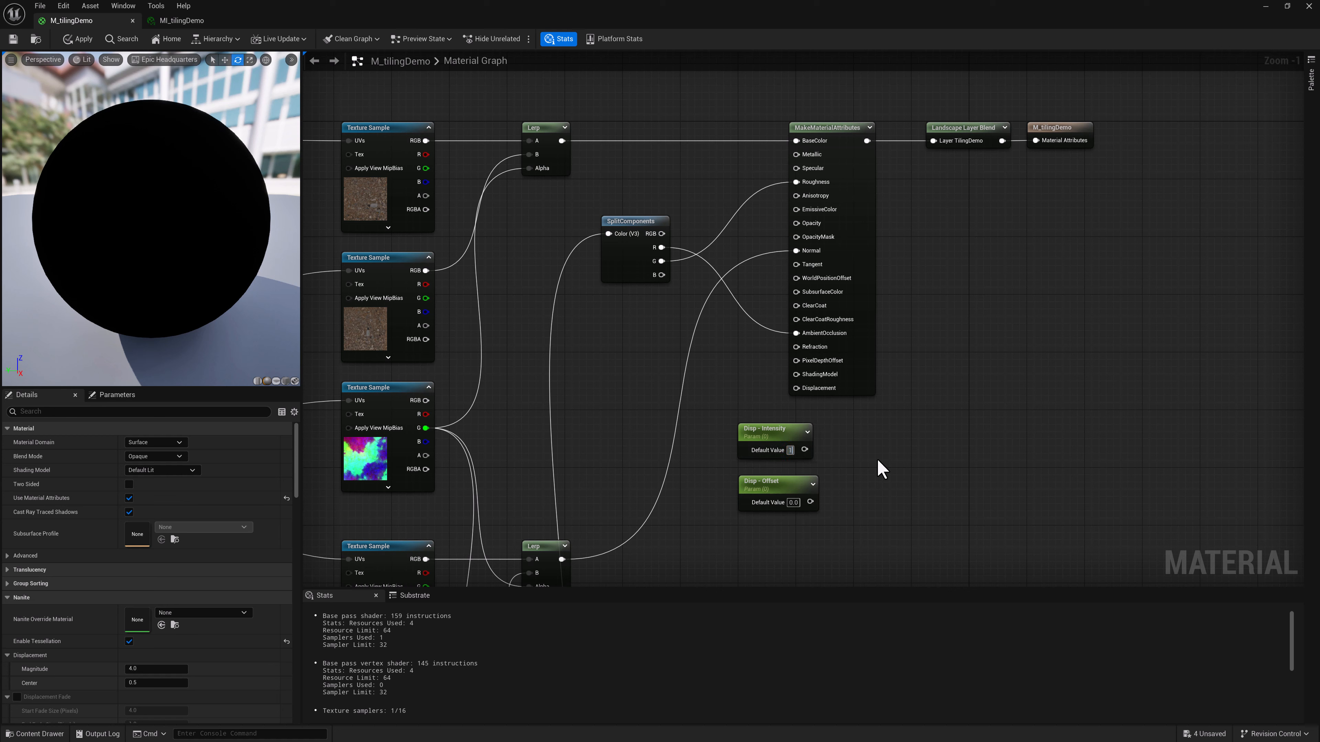
{"action": "key", "text": "Return"}
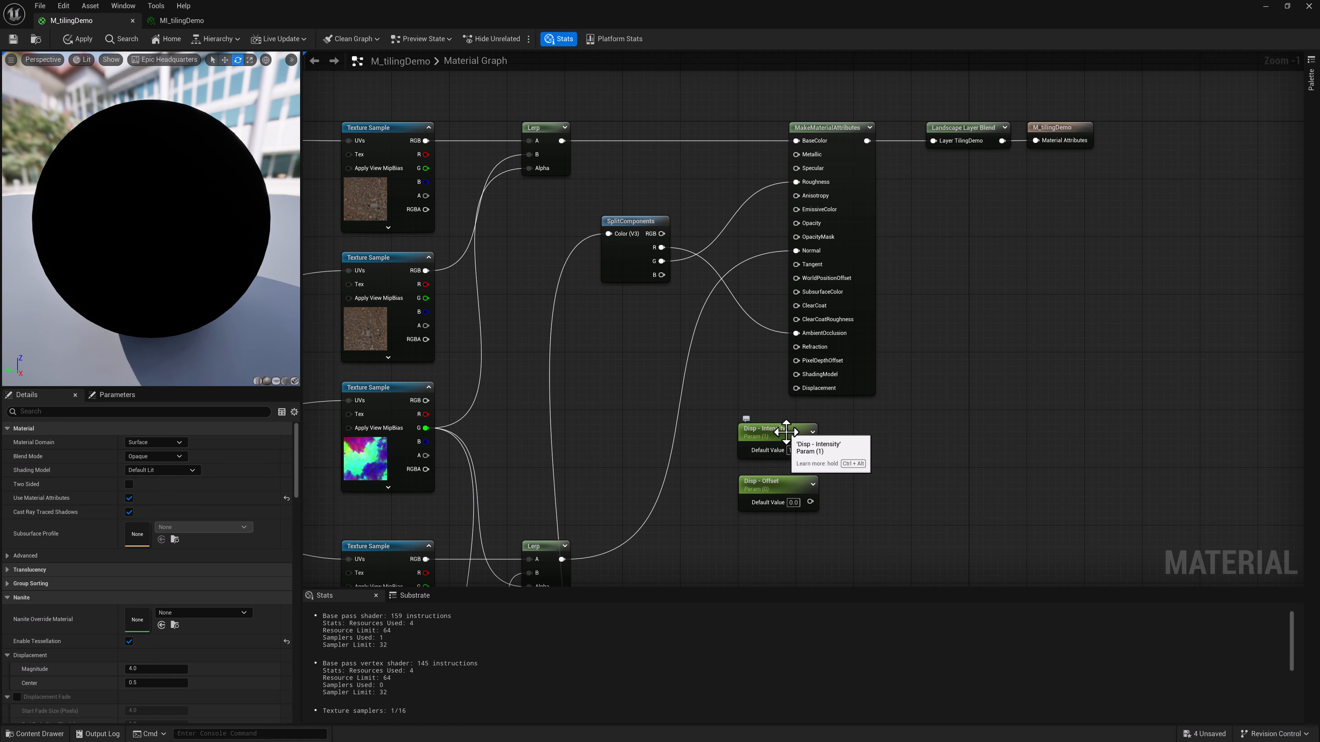
{"action": "left_click_drag", "start_coordinate": [784, 429], "coordinate": [668, 481]}
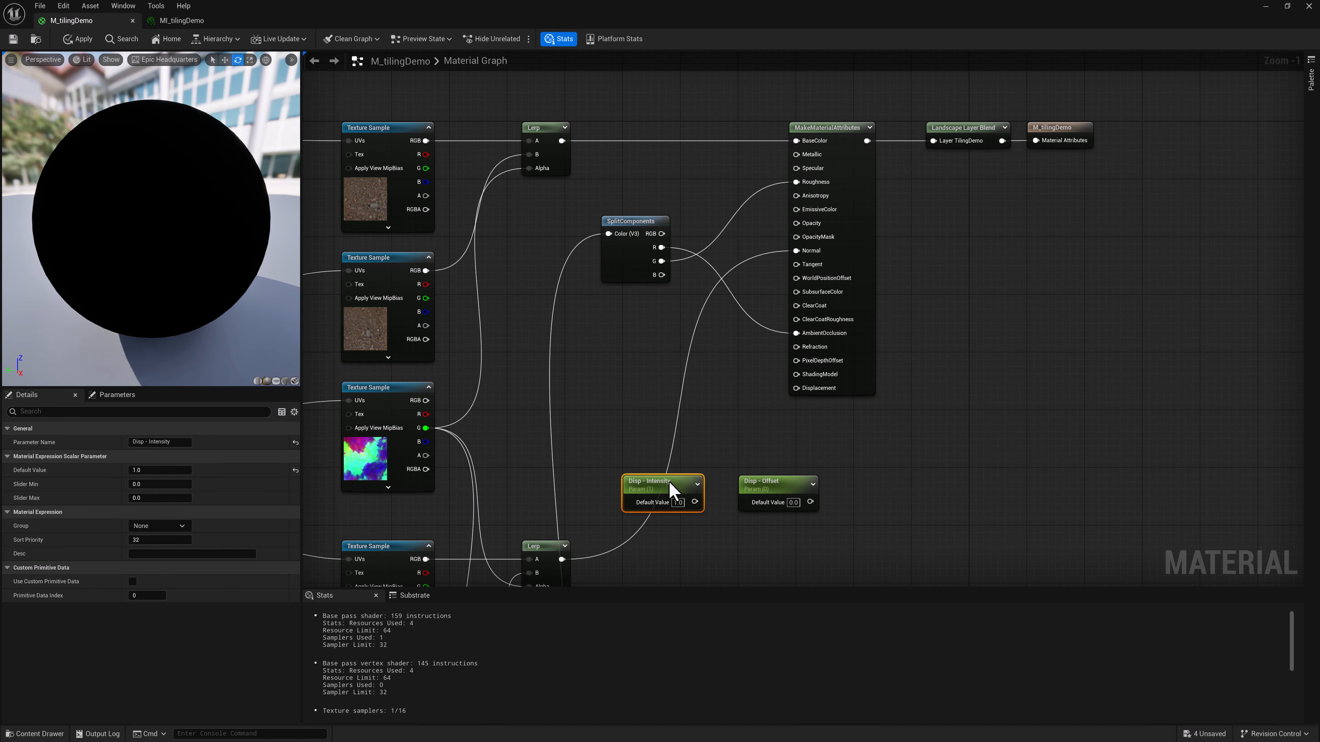
{"action": "left_click_drag", "start_coordinate": [769, 482], "coordinate": [804, 483]}
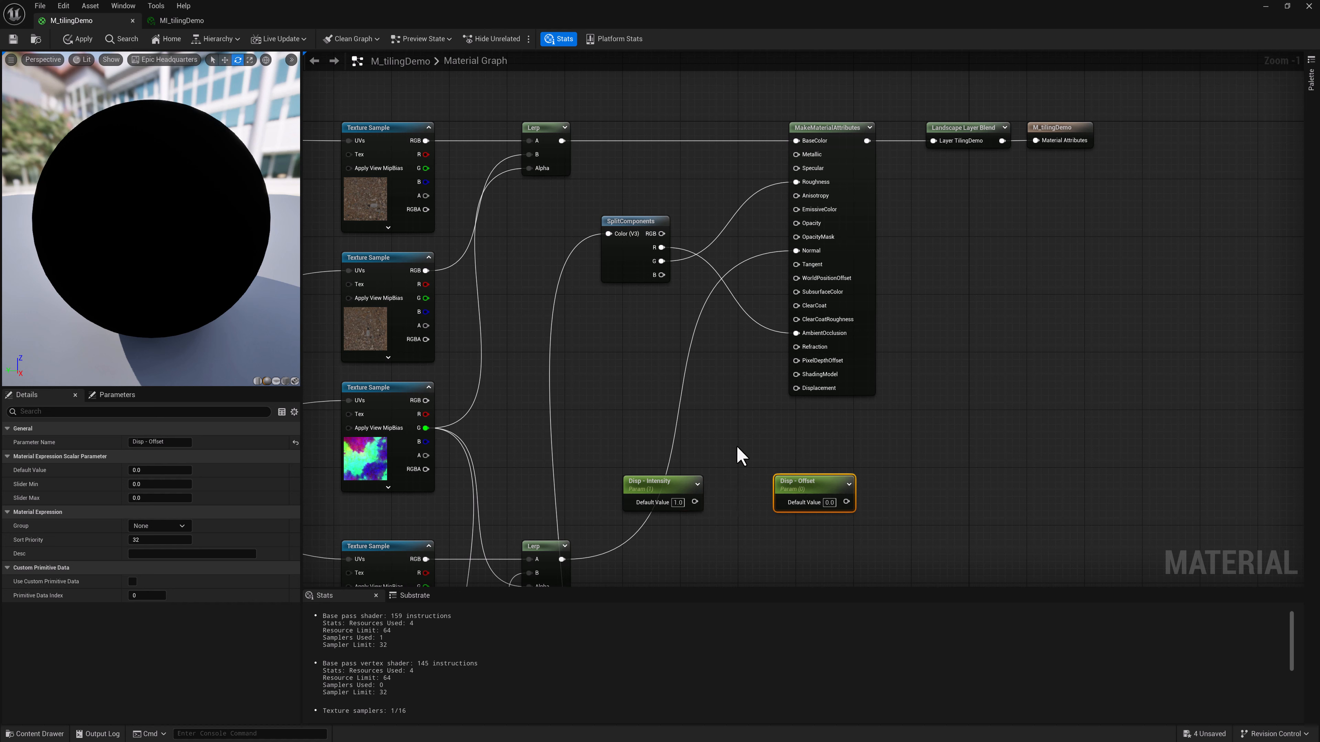
Add a Multiply node above the parameters, connecting the SplitComponents B output to A and Disp - Intensity to B.
{"action": "left_click", "coordinate": [727, 438]}
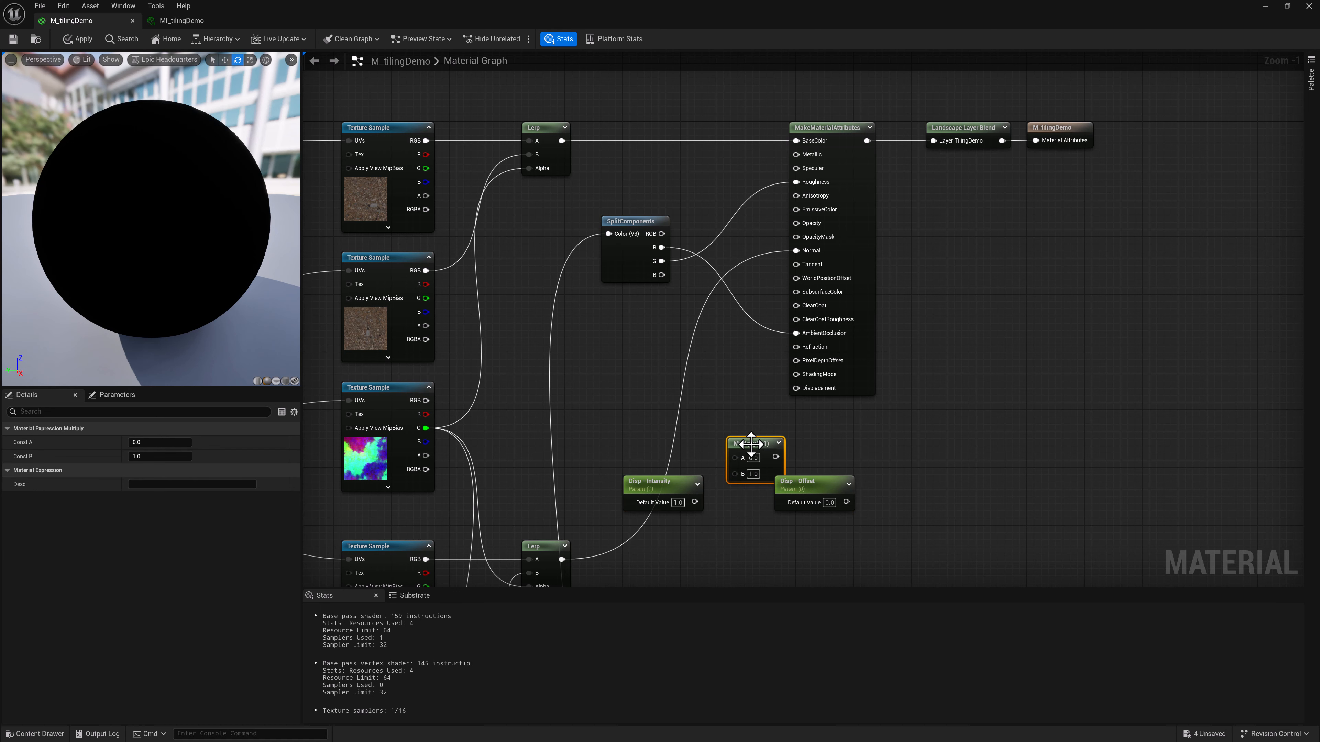
{"action": "left_click_drag", "start_coordinate": [747, 432], "coordinate": [739, 417]}
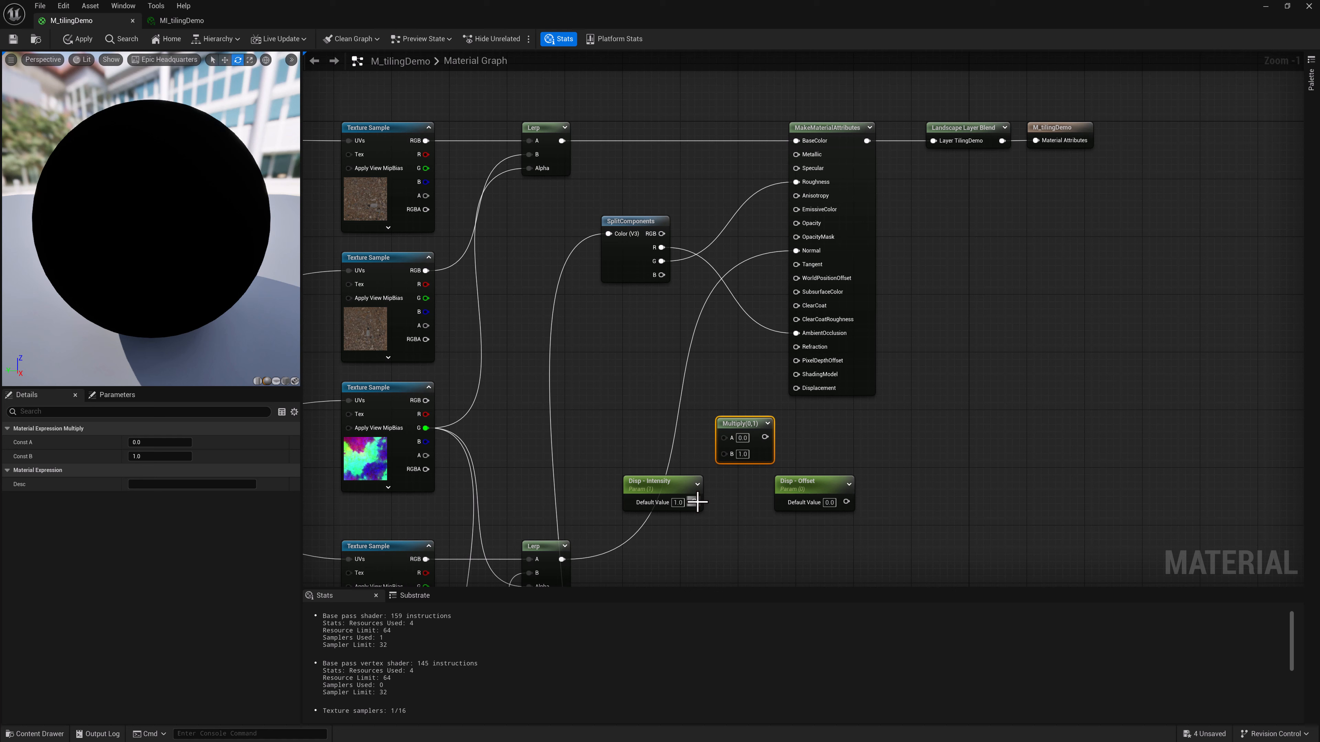
{"action": "left_click_drag", "start_coordinate": [697, 502], "coordinate": [724, 454]}
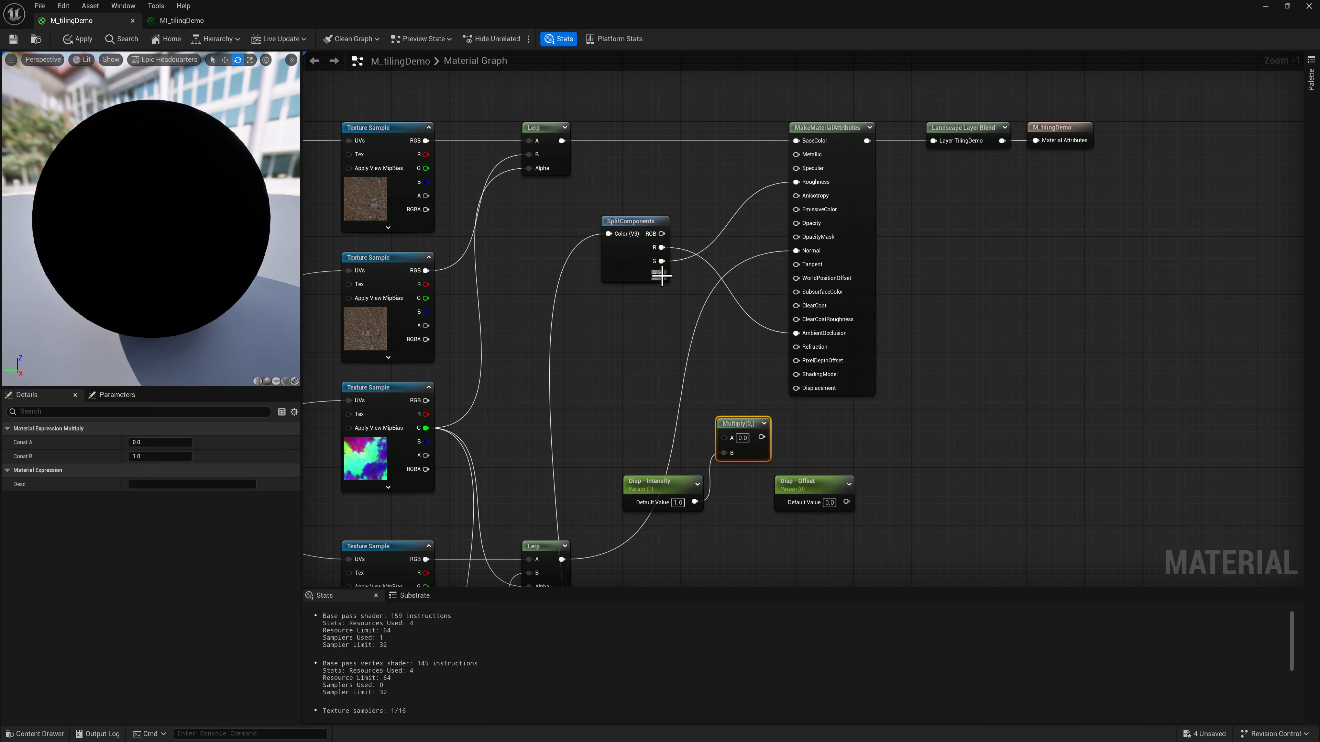
{"action": "left_click_drag", "start_coordinate": [661, 275], "coordinate": [725, 437]}
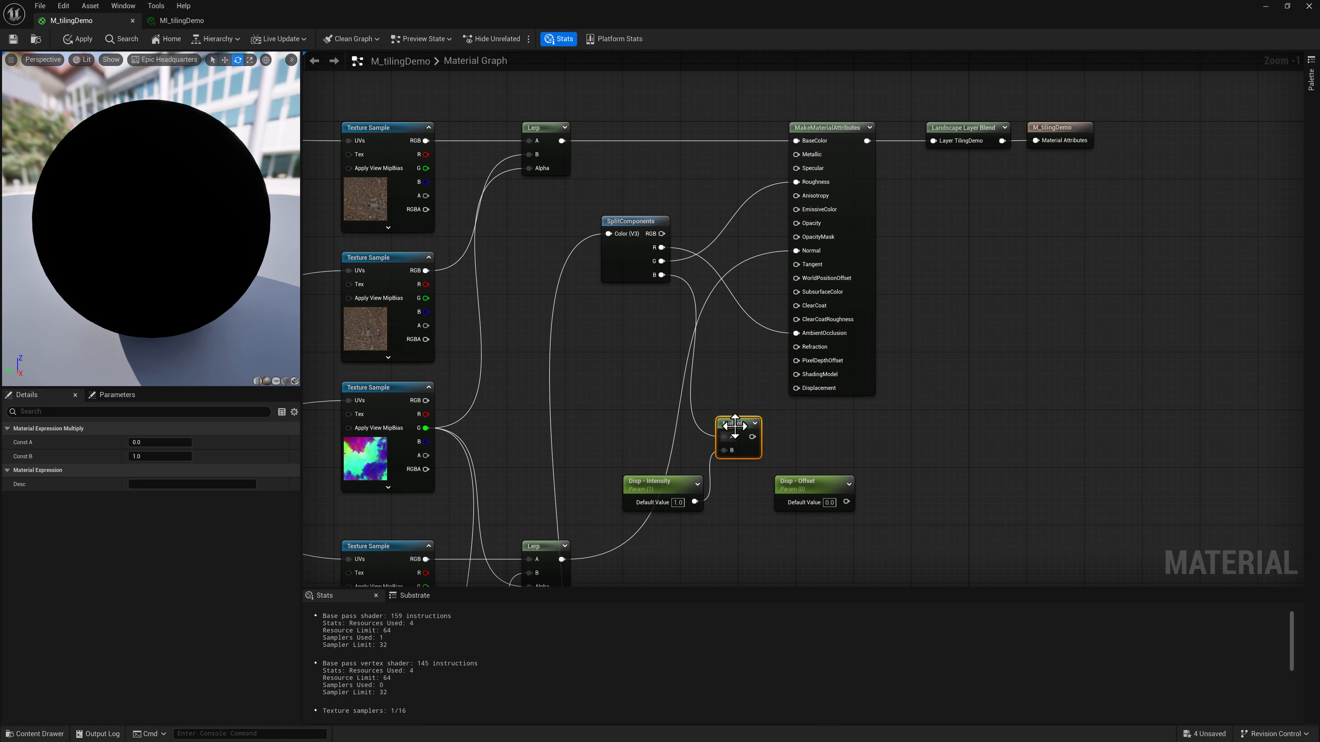
Place an Add node beside the Multiply node, connecting the Multiply output to A and Disp - Offset to B.
{"action": "left_click", "coordinate": [814, 440]}
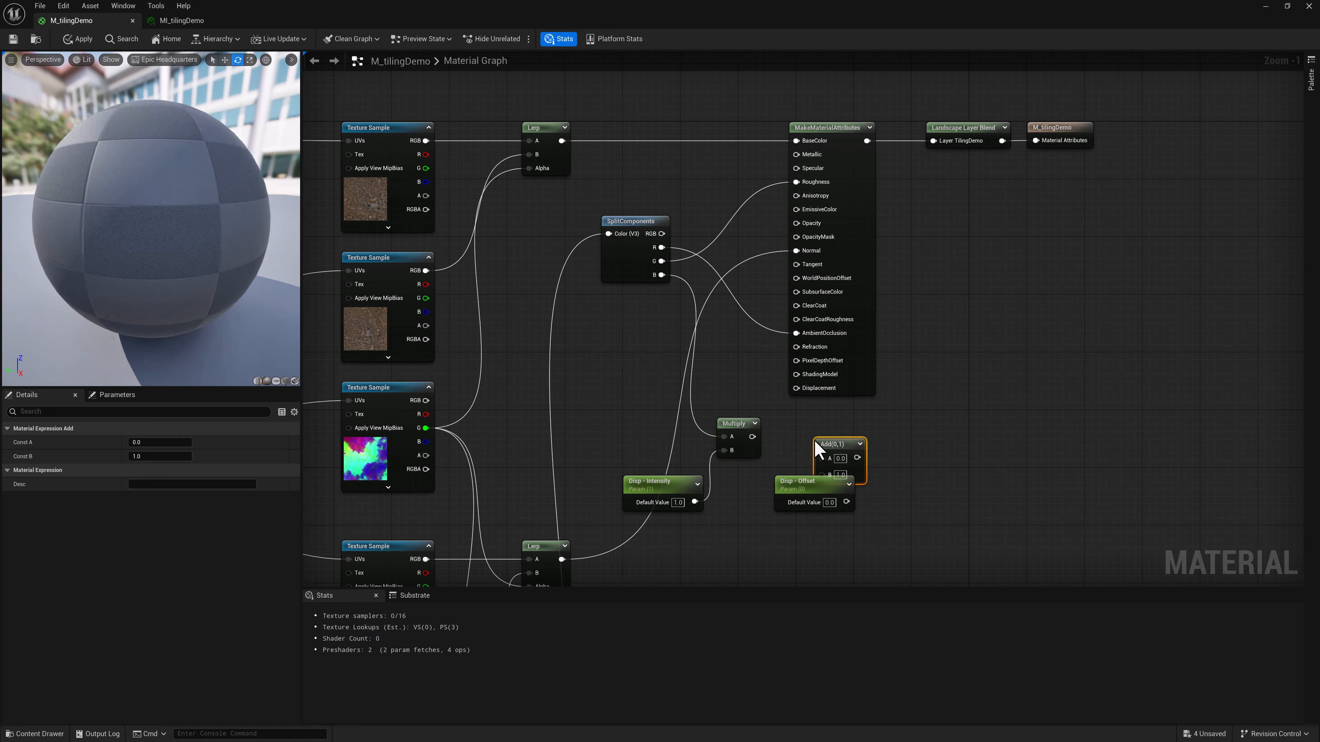
{"action": "mouse_move", "coordinate": [830, 446]}
{"action": "left_mouse_down"}
{"action": "mouse_move", "coordinate": [820, 425]}
{"action": "mouse_move", "coordinate": [810, 437]}
{"action": "left_mouse_up"}
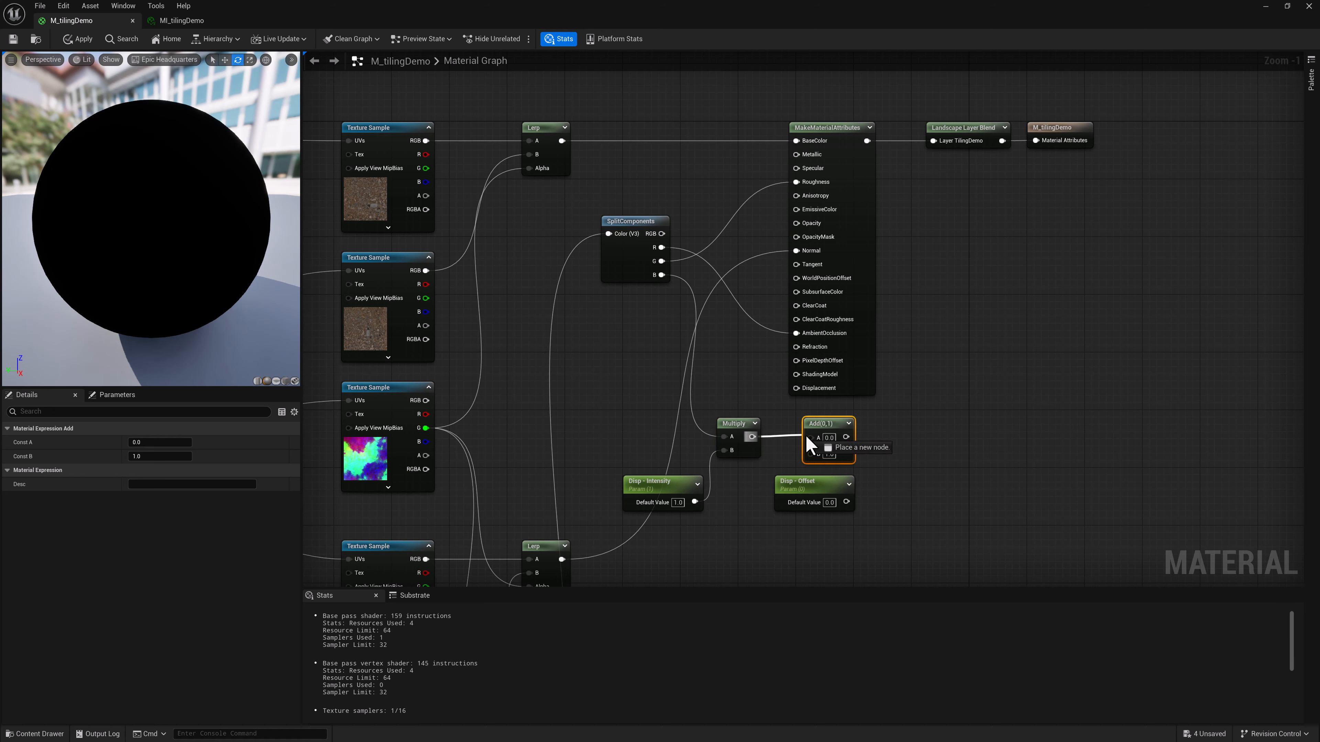
{"action": "left_click", "coordinate": [793, 489]}
{"action": "left_click_drag", "start_coordinate": [794, 489], "coordinate": [765, 489]}
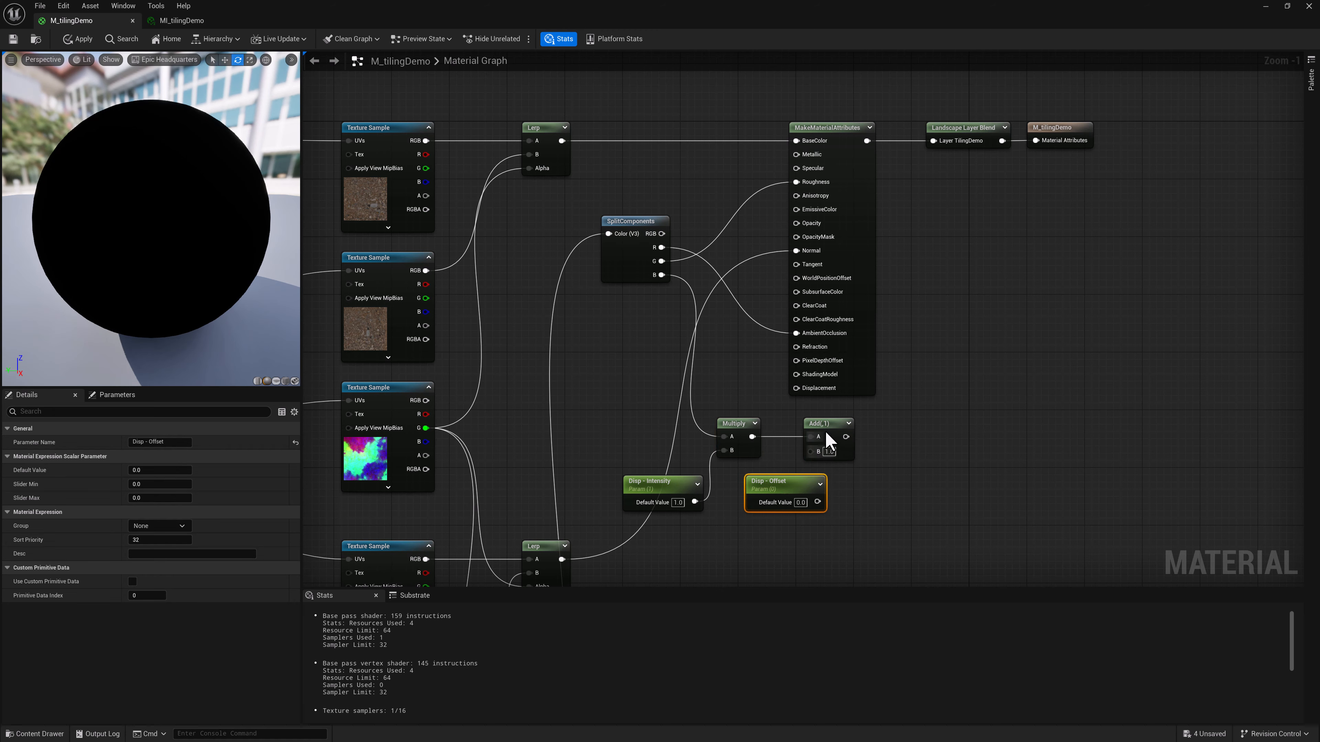
{"action": "left_click_drag", "start_coordinate": [837, 430], "coordinate": [866, 430]}
{"action": "left_click_drag", "start_coordinate": [817, 503], "coordinate": [838, 451]}
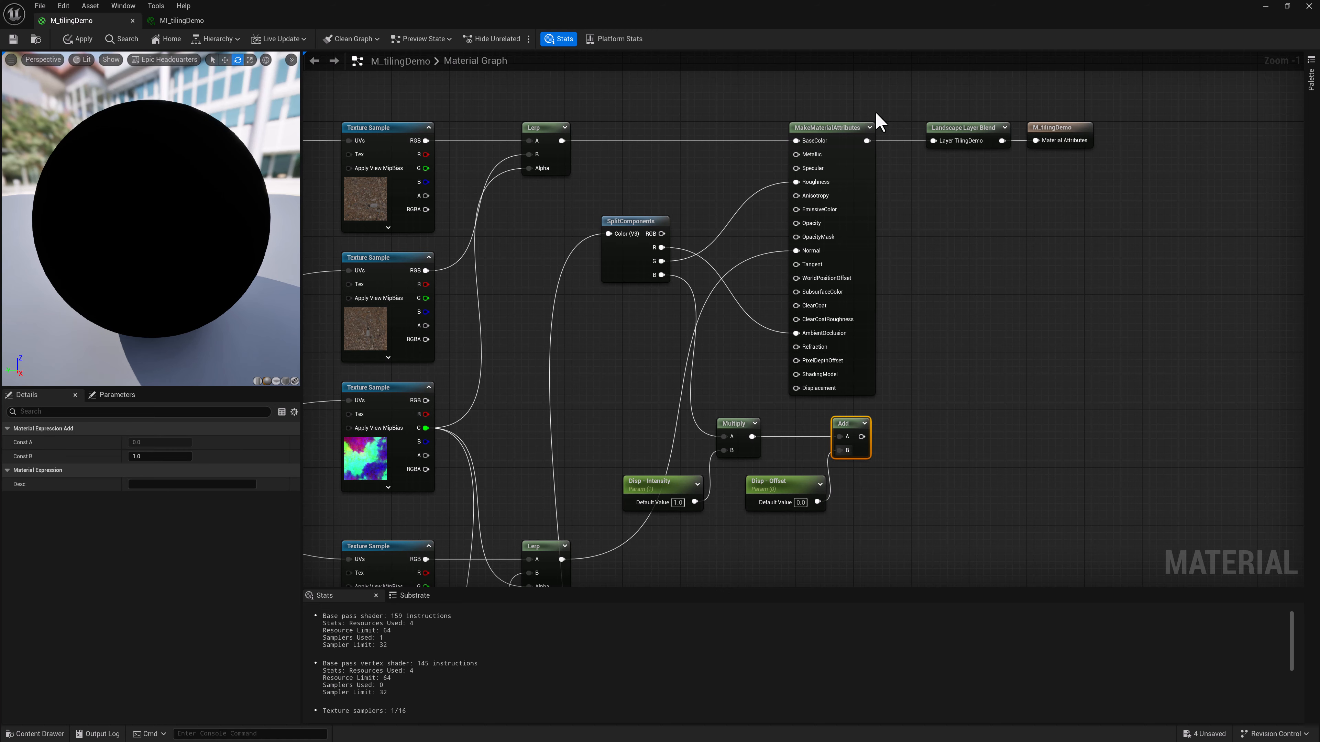
Shift MakeMaterialAttributes and its downstream nodes away to make room, connect the Add output to Displacement, and save the material.
{"action": "left_click_drag", "start_coordinate": [878, 121], "coordinate": [1101, 151]}
{"action": "left_click_drag", "start_coordinate": [854, 124], "coordinate": [970, 136]}
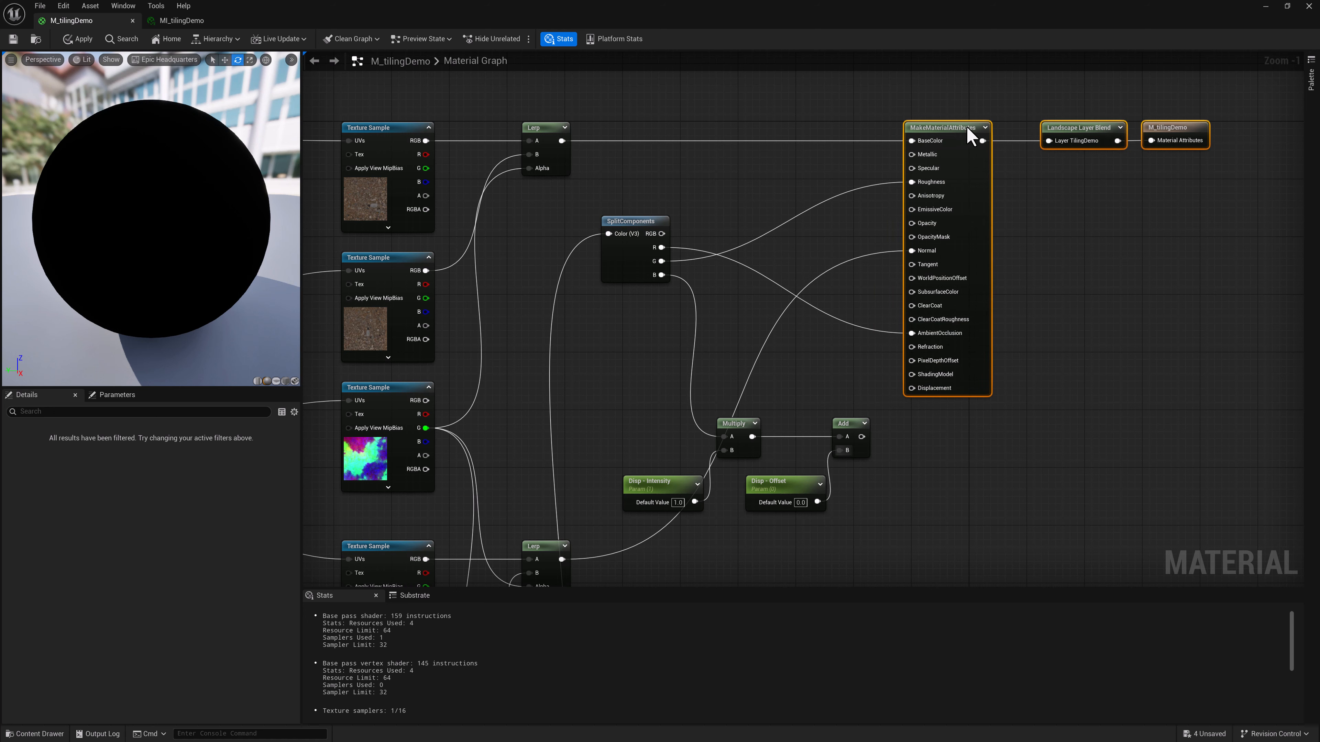
{"action": "left_click_drag", "start_coordinate": [861, 437], "coordinate": [911, 388]}
{"action": "left_click", "coordinate": [13, 38]}
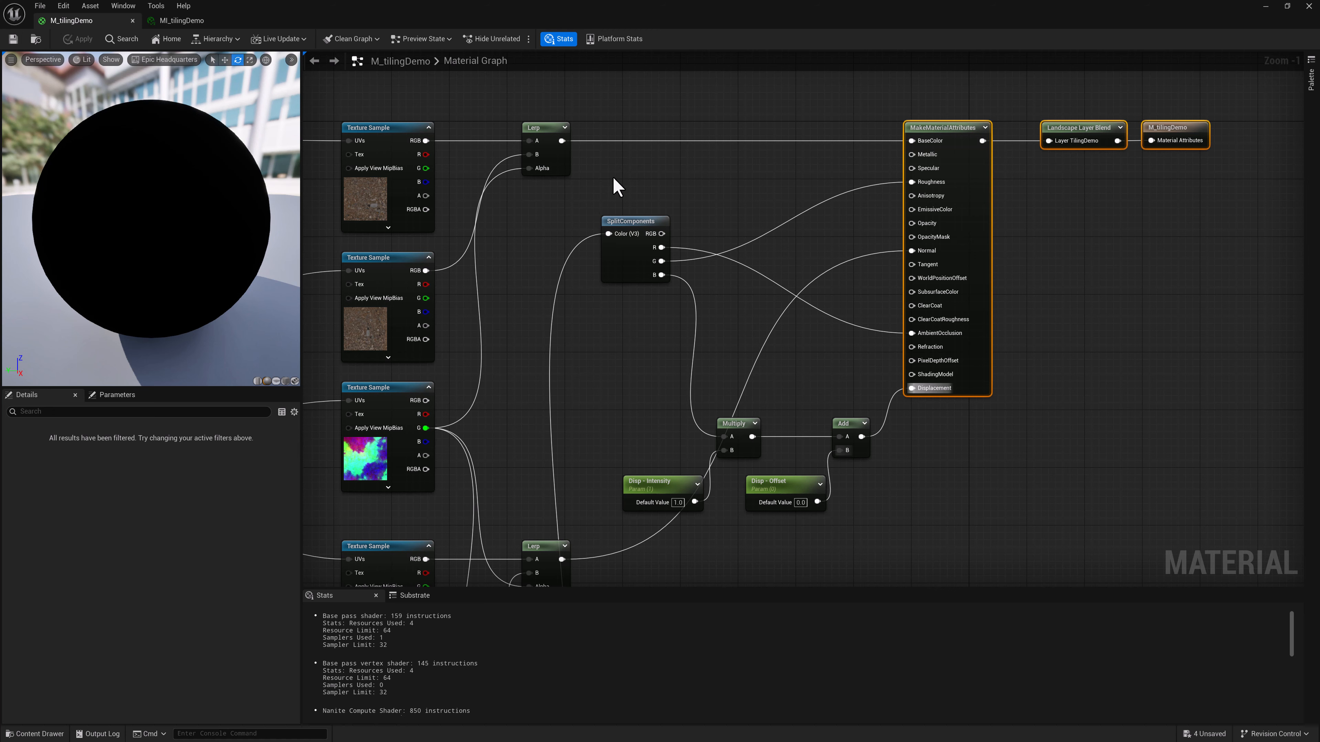
Select the M_tilingDemo output node, check that Enable Tessellation is on in its Nanite settings, and save the material.
{"action": "left_click", "coordinate": [1172, 127]}
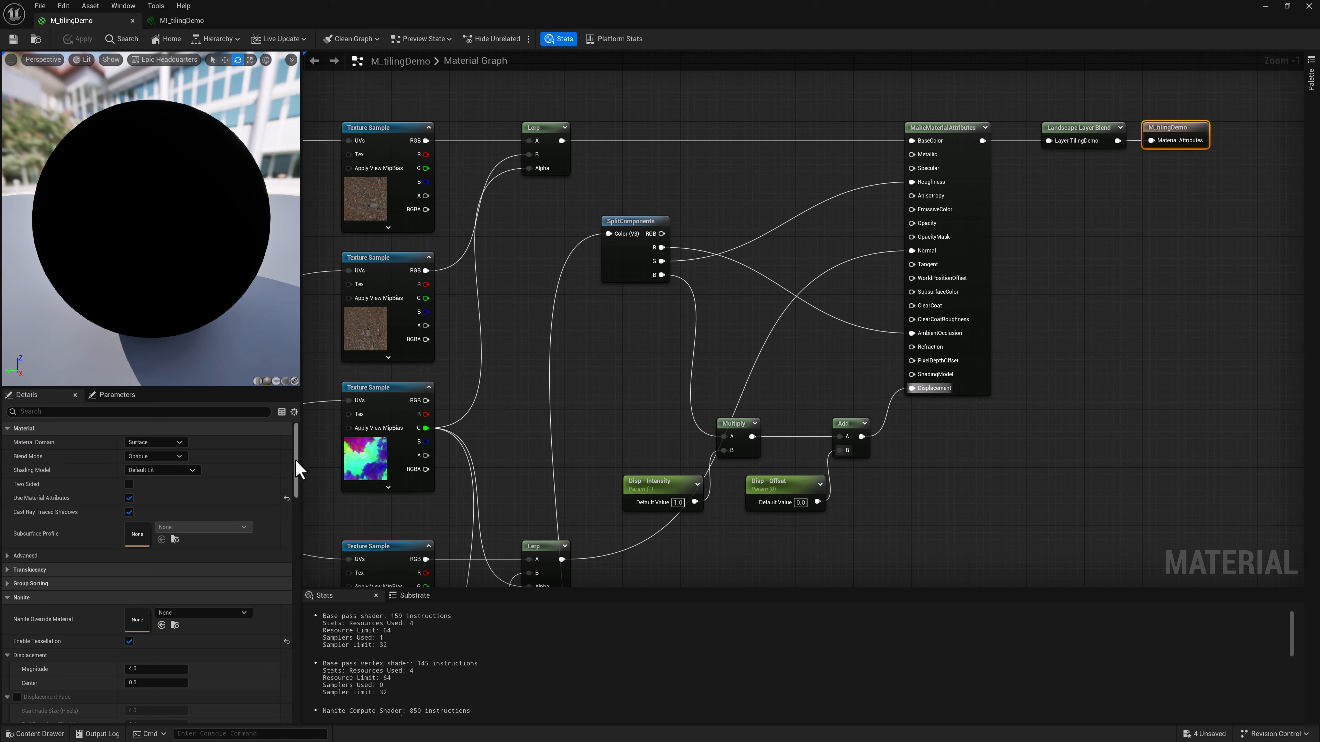
{"action": "left_click_drag", "start_coordinate": [294, 463], "coordinate": [292, 598]}
{"action": "scroll", "coordinate": [16, 627], "scroll_direction": "up", "scroll_amount": 15}
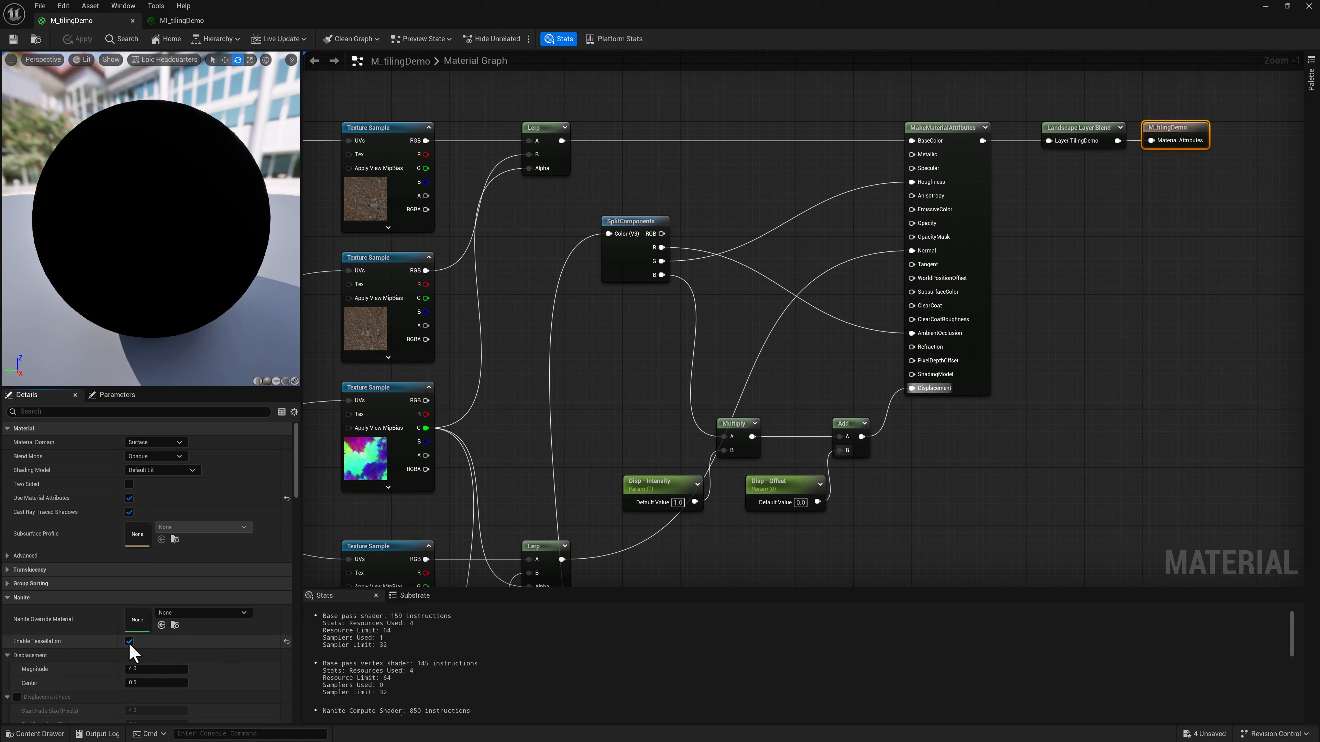
{"action": "left_click", "coordinate": [14, 39]}
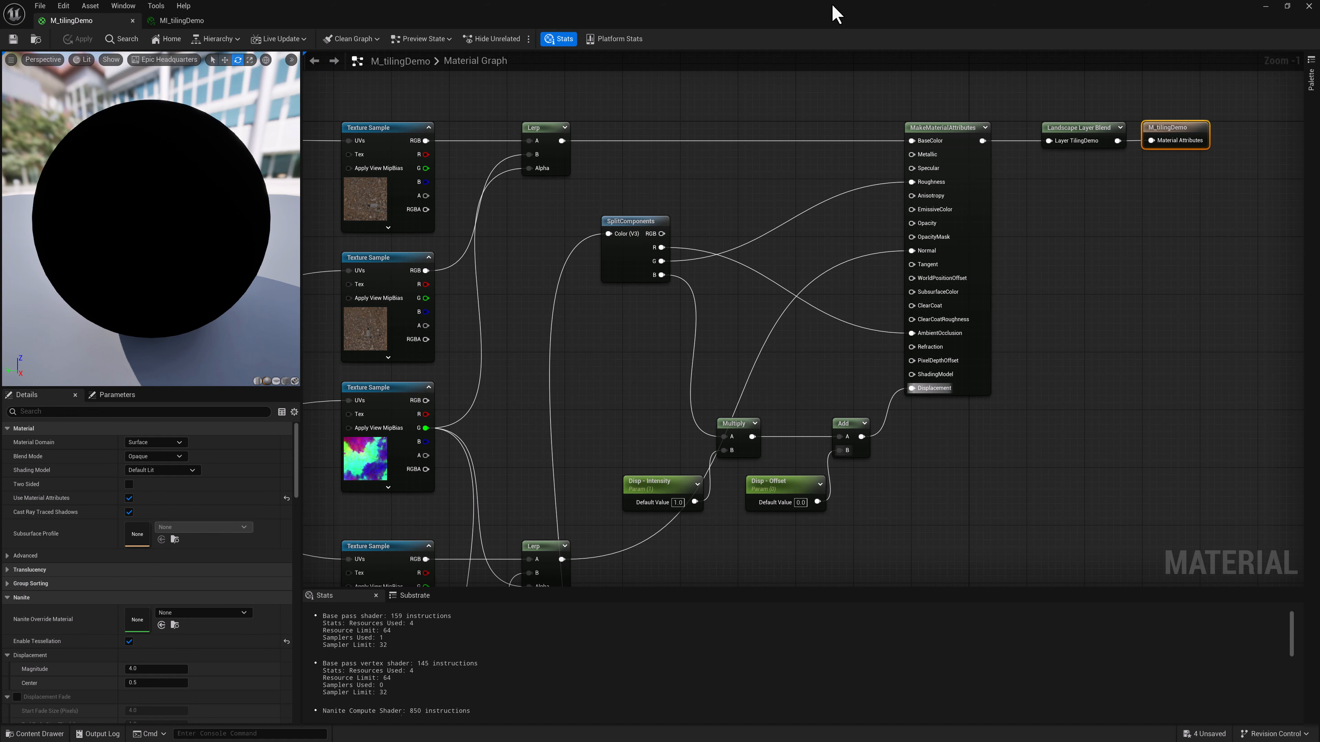
Show the Landscape's Nanite settings, and in MI_tilingDemo reset Disp - Intensity and Disp - Offset to their defaults and save the instance.
{"action": "left_click_drag", "start_coordinate": [831, 5], "coordinate": [1319, 125]}
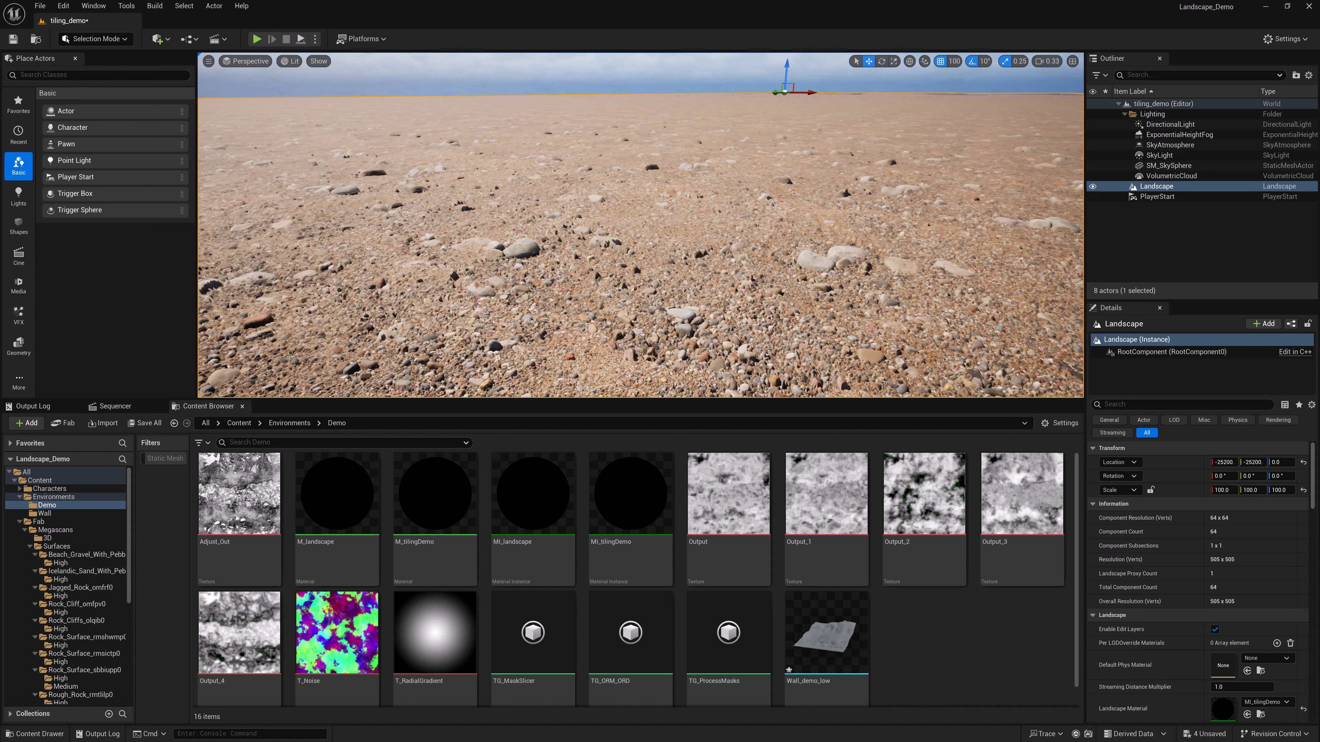
{"action": "left_click_drag", "start_coordinate": [1315, 478], "coordinate": [1316, 540]}
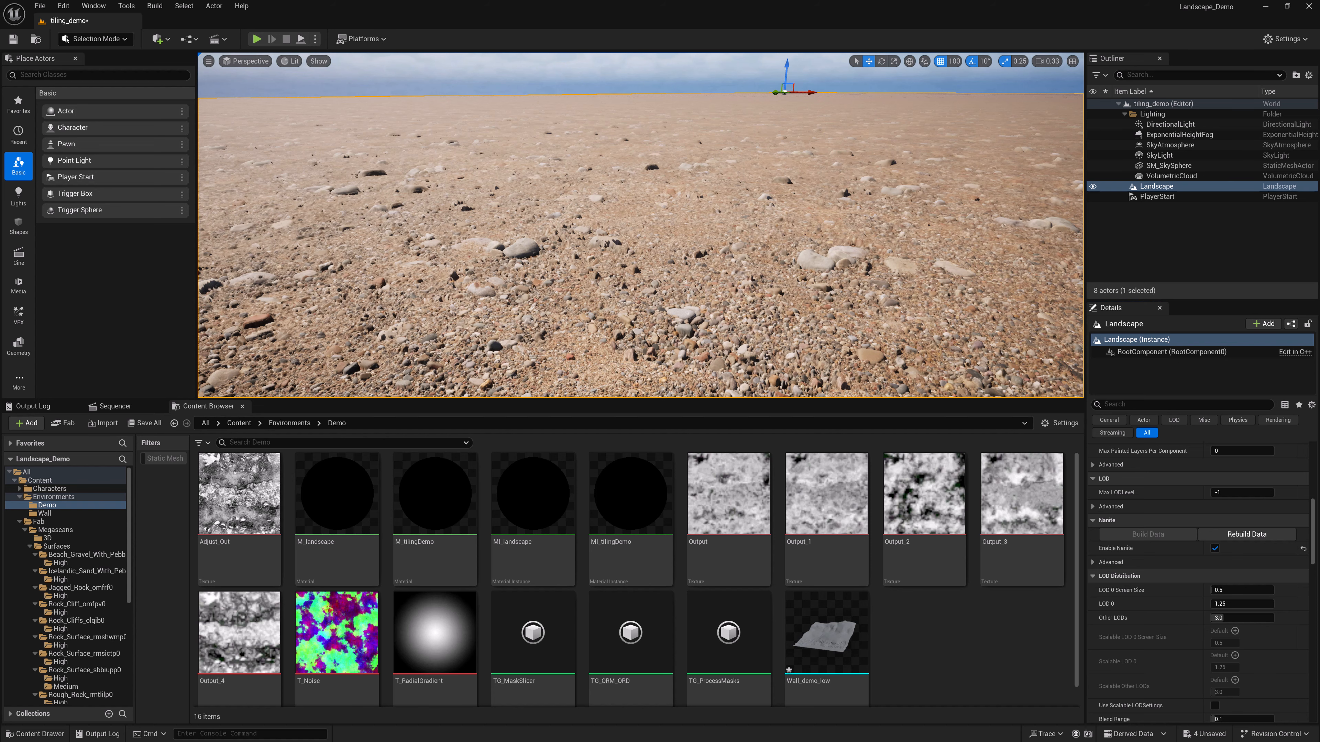
{"action": "left_click_drag", "start_coordinate": [1319, 148], "coordinate": [609, 175]}
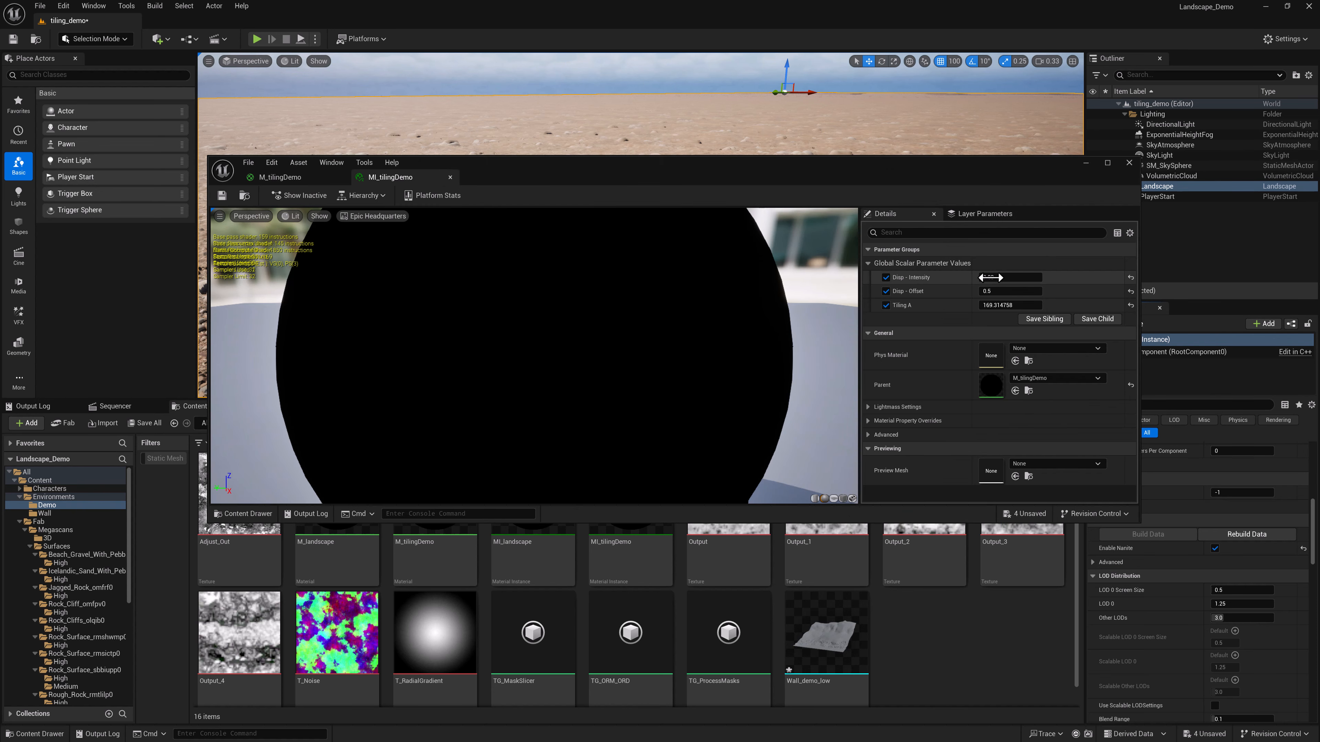
{"action": "left_click", "coordinate": [1130, 277]}
{"action": "left_click", "coordinate": [1131, 291]}
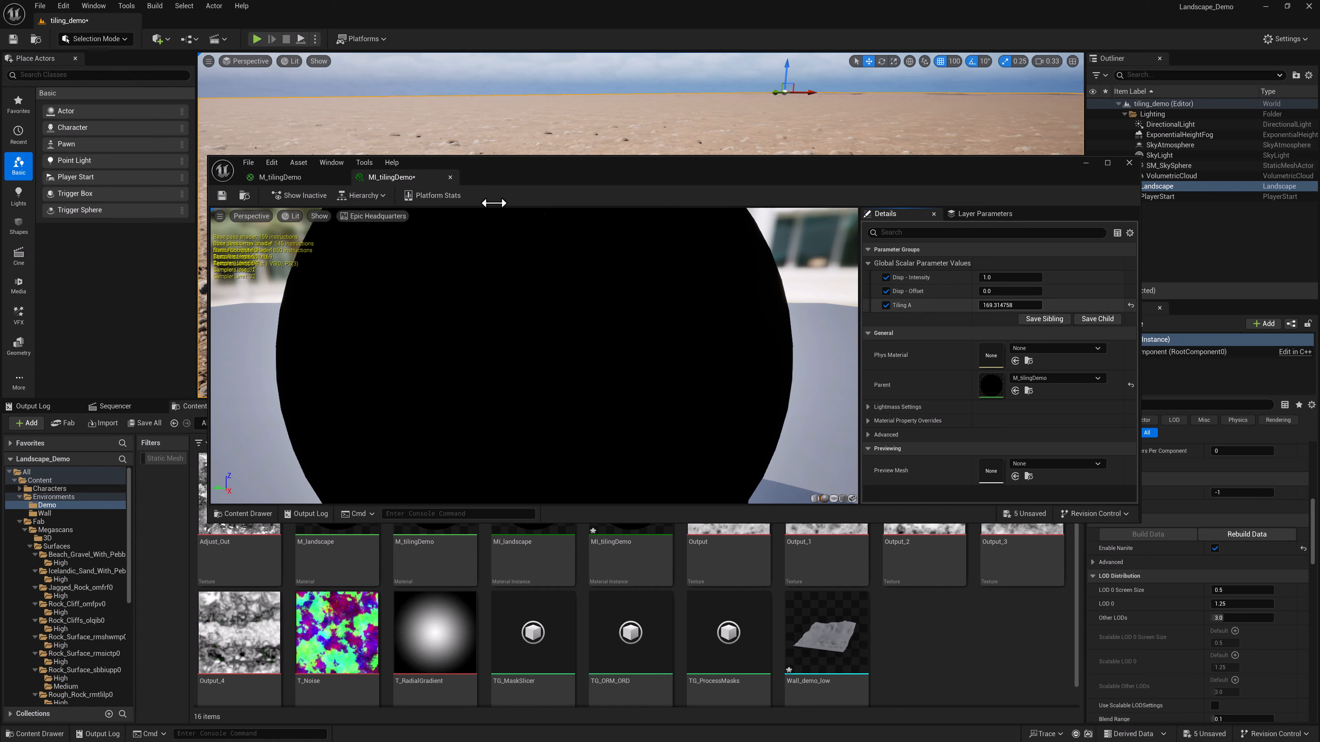
{"action": "left_click", "coordinate": [222, 195]}
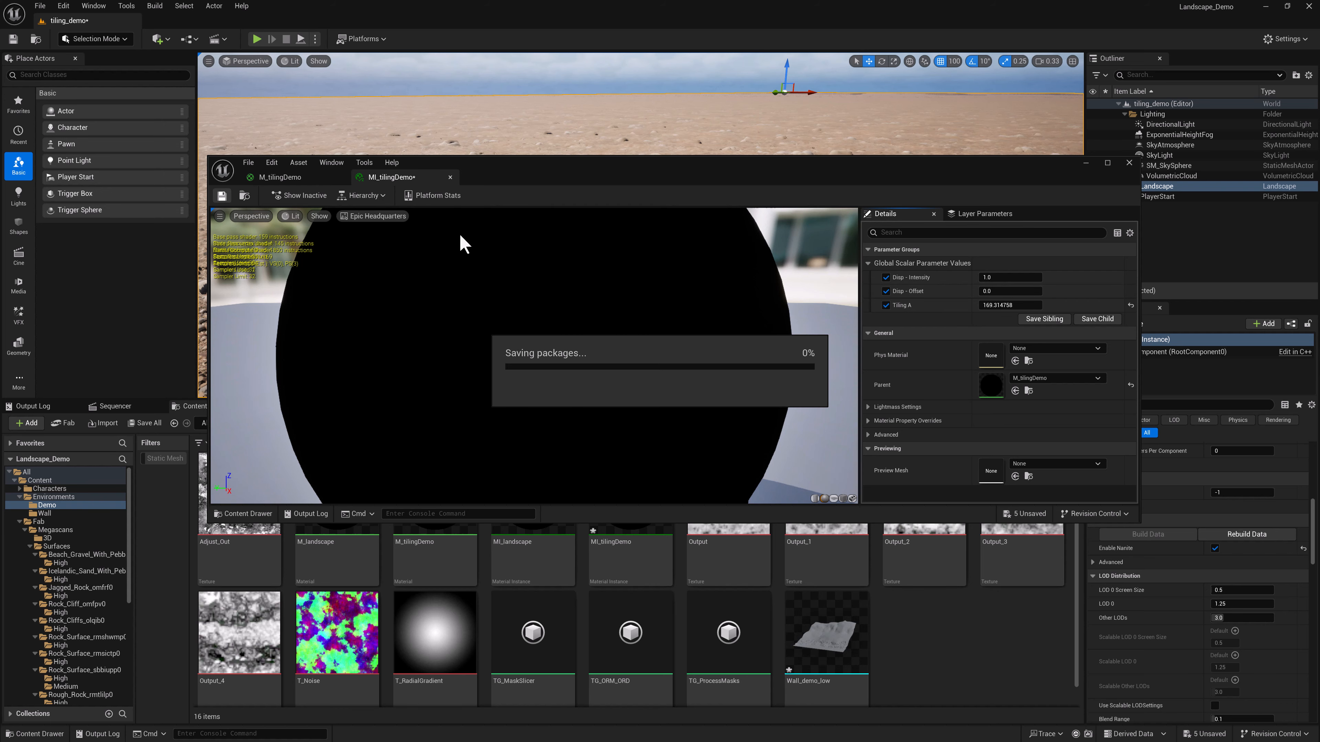
Move the material instance window out of the way and rebuild the Landscape's Nanite data.
{"action": "left_click_drag", "start_coordinate": [603, 173], "coordinate": [609, 382]}
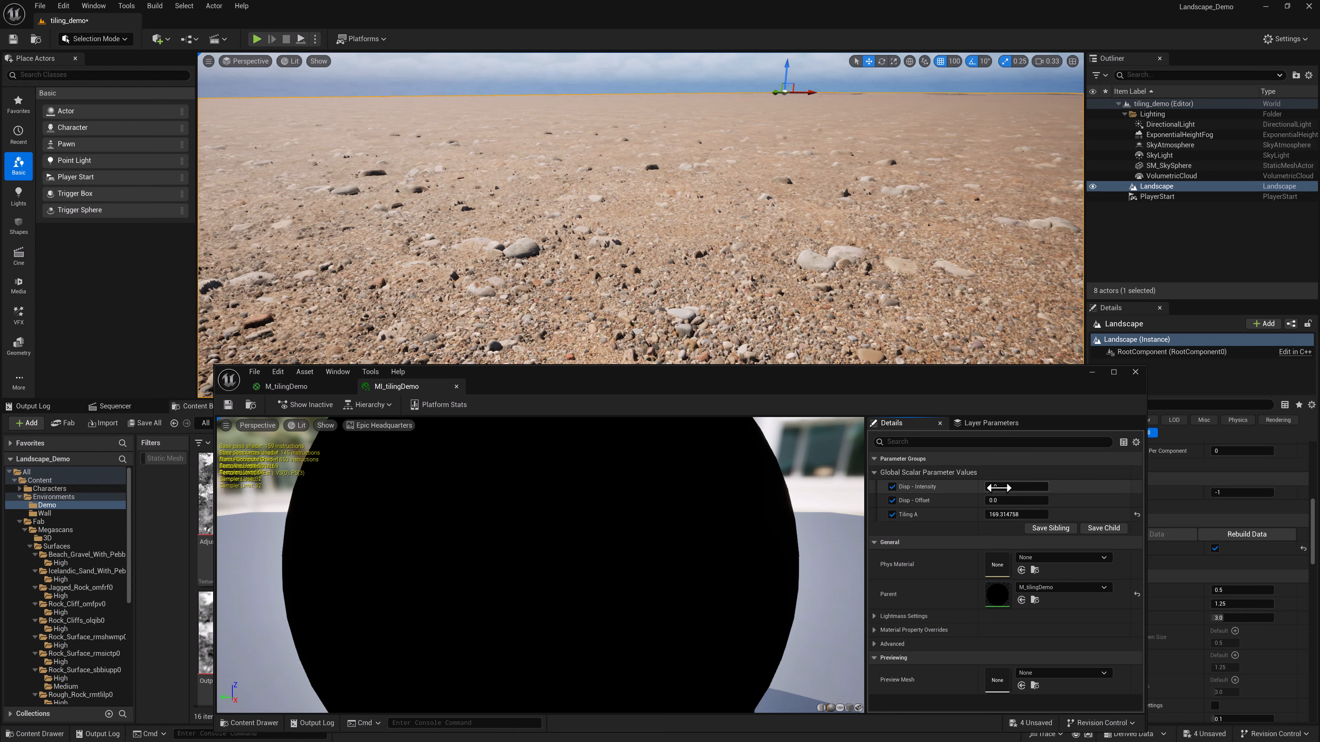
{"action": "left_click", "coordinate": [1016, 489]}
{"action": "left_click", "coordinate": [1015, 502]}
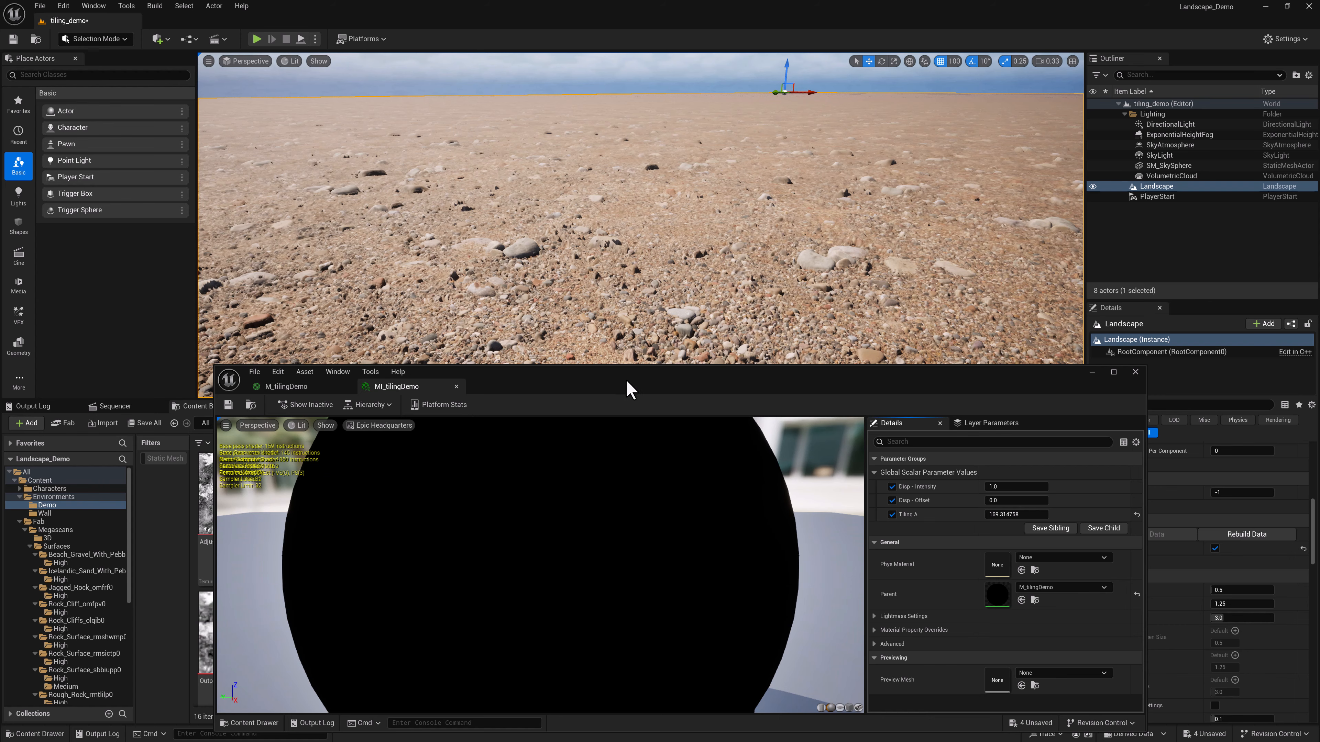
{"action": "left_click_drag", "start_coordinate": [626, 382], "coordinate": [1319, 343]}
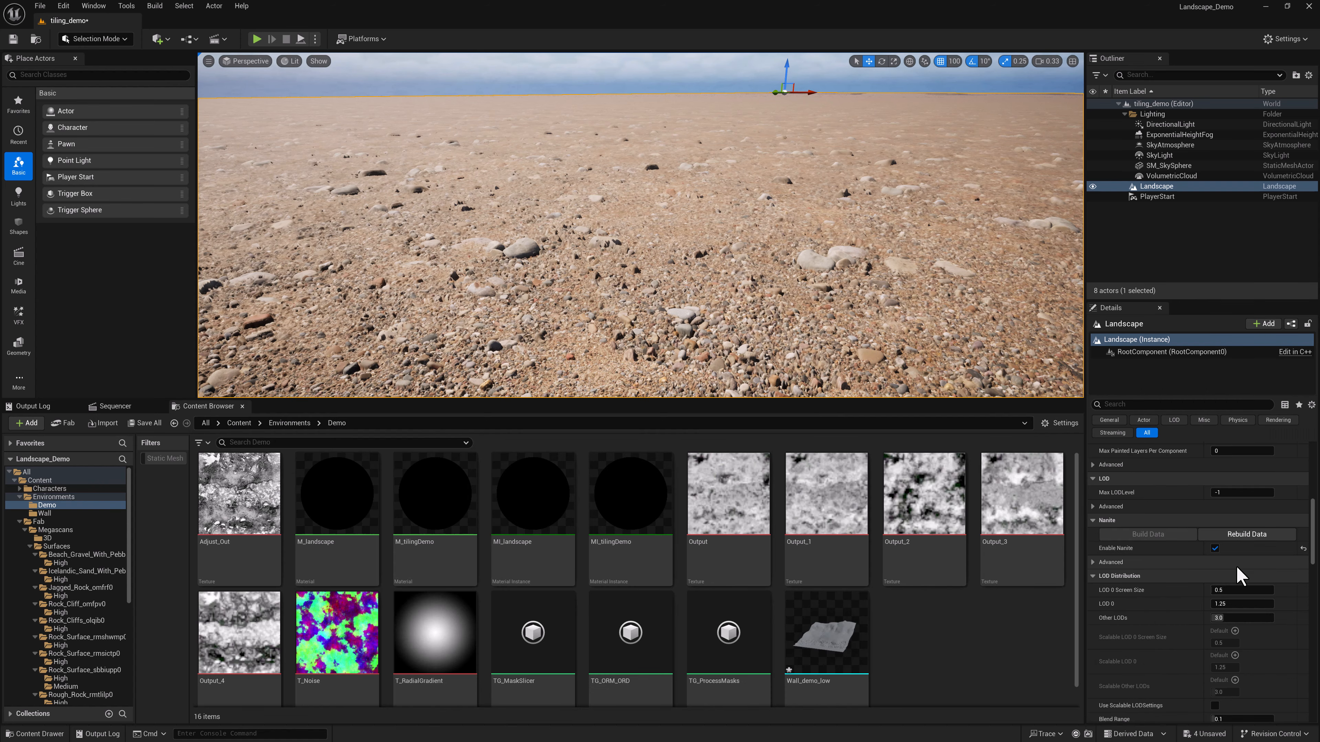
{"action": "left_click", "coordinate": [1247, 535]}
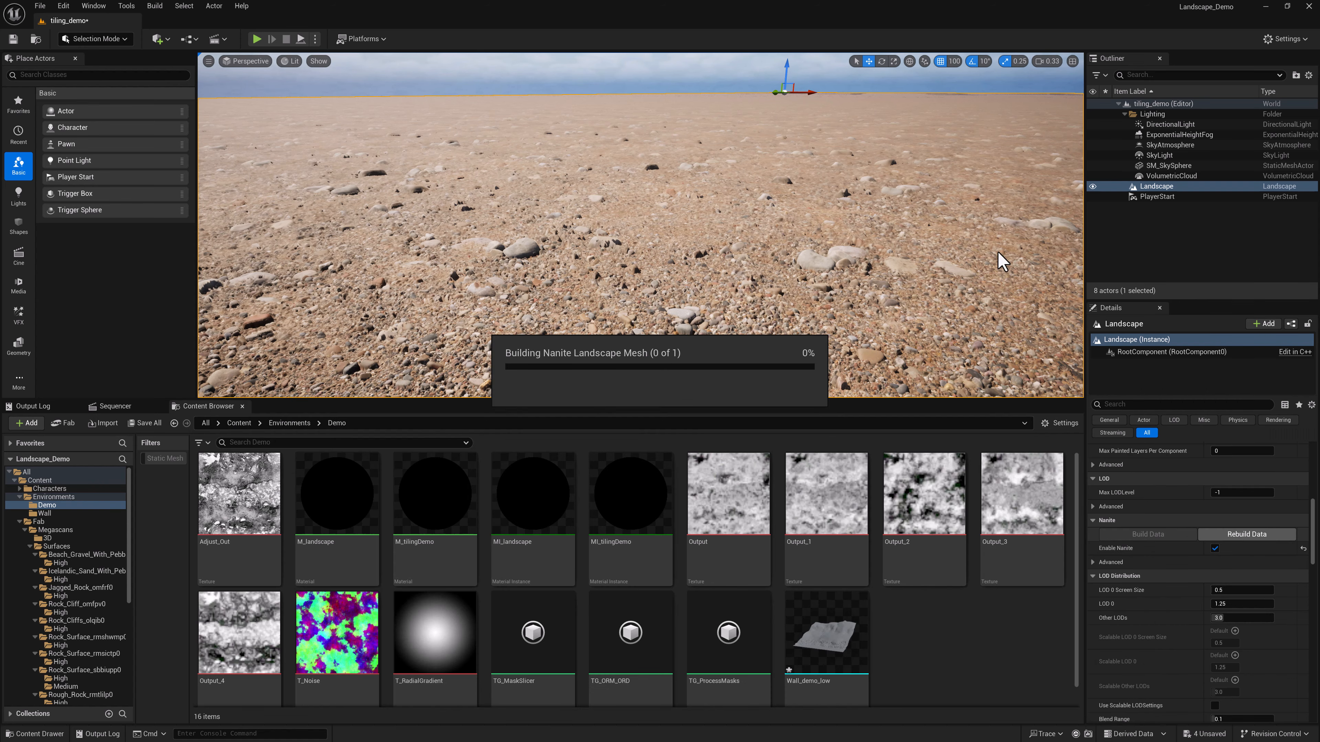
Bring the MI_tilingDemo window back over the level editor and set Disp - Intensity to 0.003.
{"action": "right_click_drag", "start_coordinate": [936, 221], "coordinate": [878, 179]}
{"action": "left_click_drag", "start_coordinate": [1319, 270], "coordinate": [807, 282]}
{"action": "left_click_drag", "start_coordinate": [915, 276], "coordinate": [905, 328]}
{"action": "left_click", "coordinate": [1020, 443]}
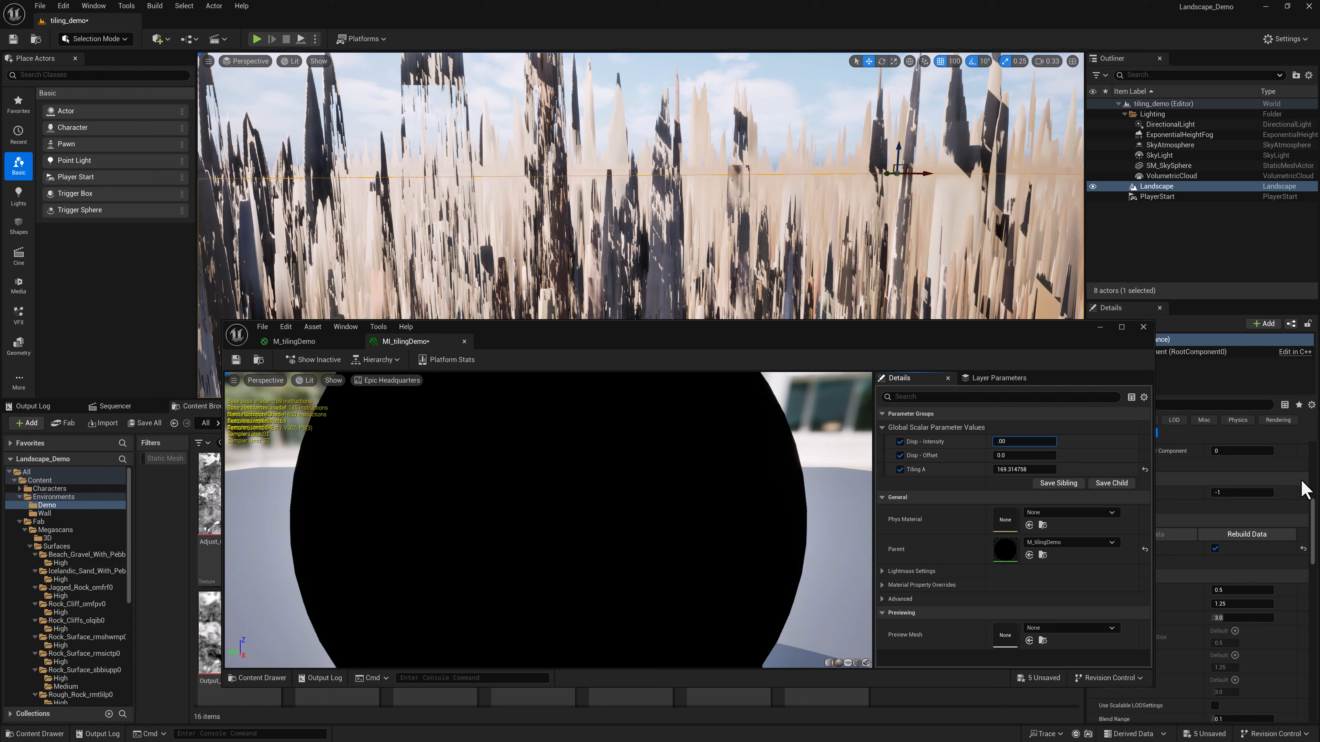
{"action": "key", "text": "Return"}
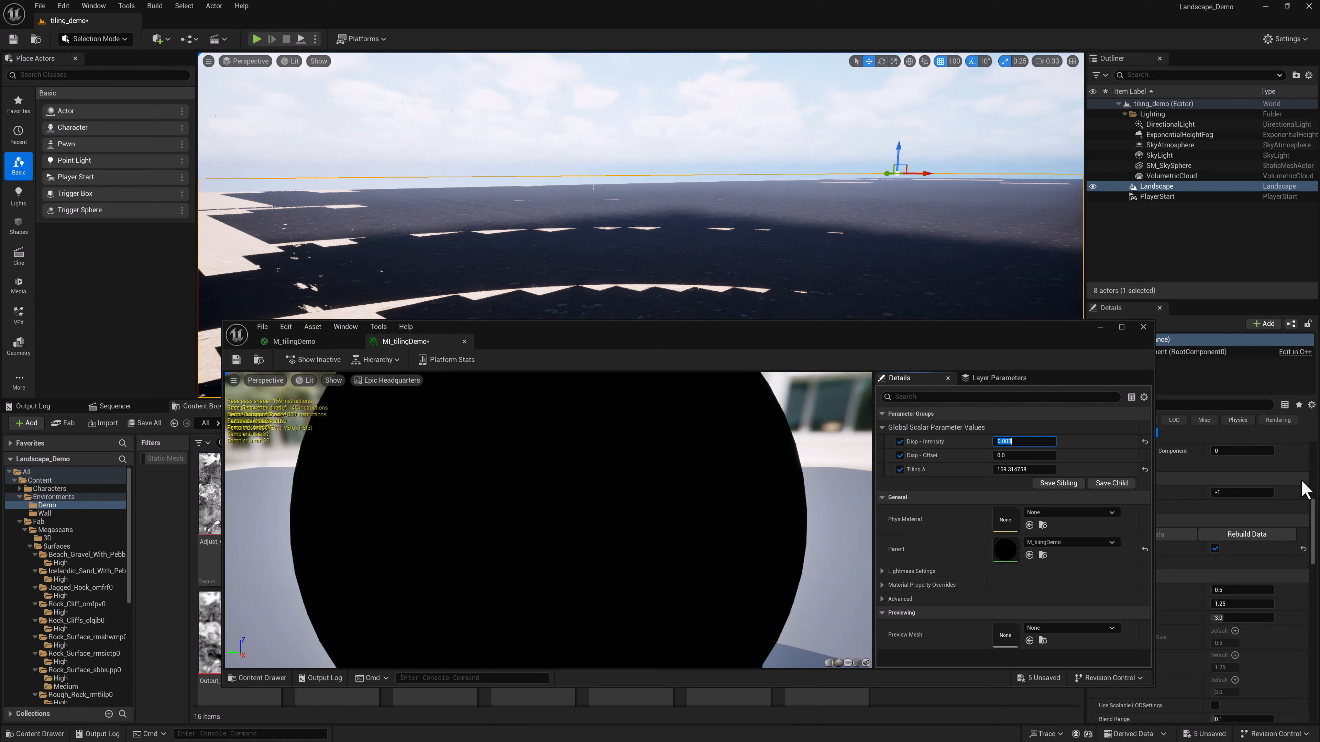
Rebuild the Landscape's Nanite data again and start playing the level in the viewport with mouse control.
{"action": "right_click_drag", "start_coordinate": [867, 268], "coordinate": [836, 318]}
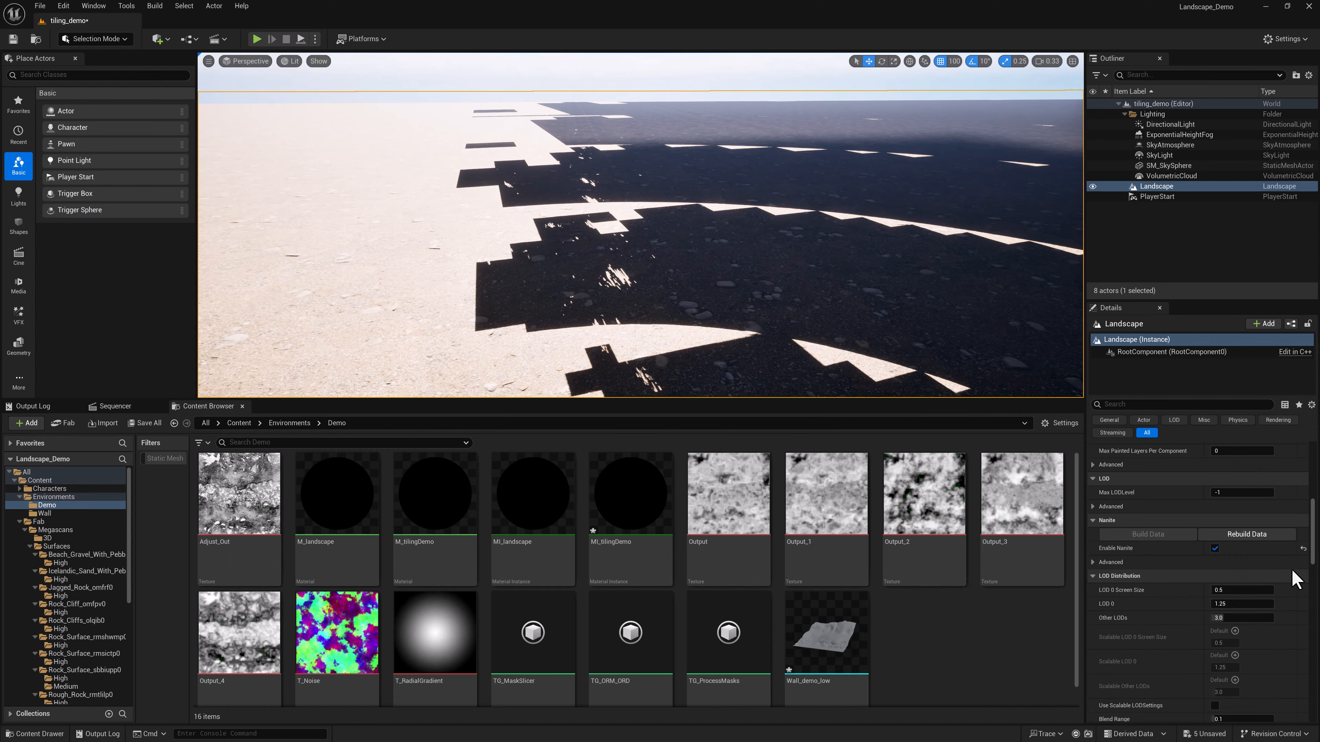
{"action": "left_click", "coordinate": [1245, 536]}
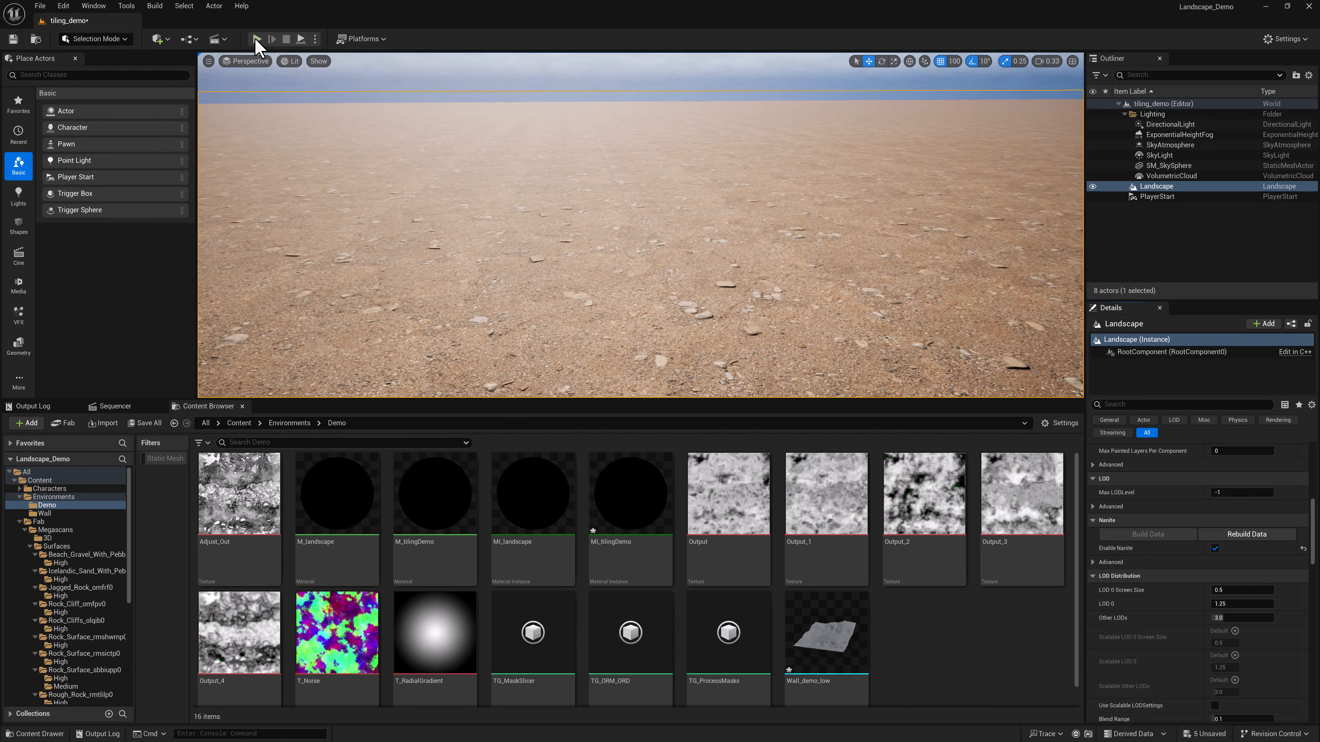
{"action": "key", "text": "Escape"}
{"action": "key", "text": "alt+p"}
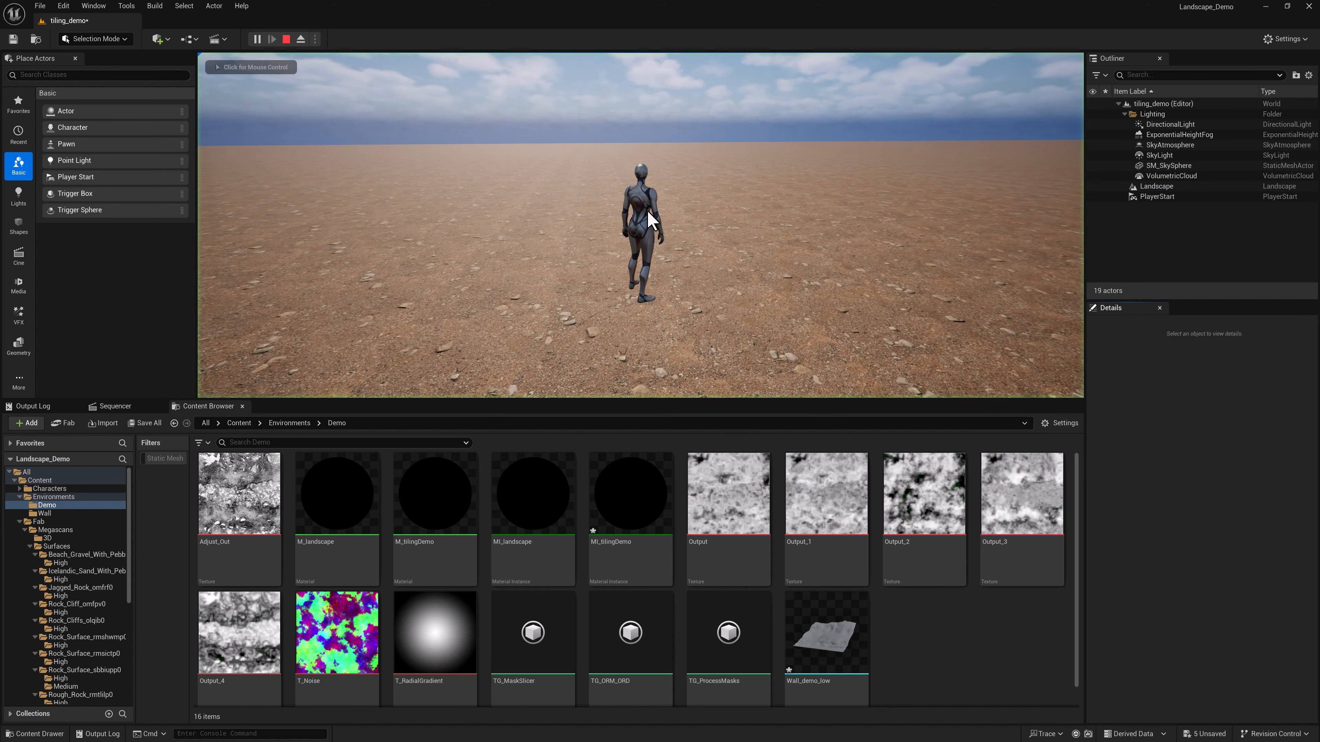
{"action": "left_click", "coordinate": [738, 267]}
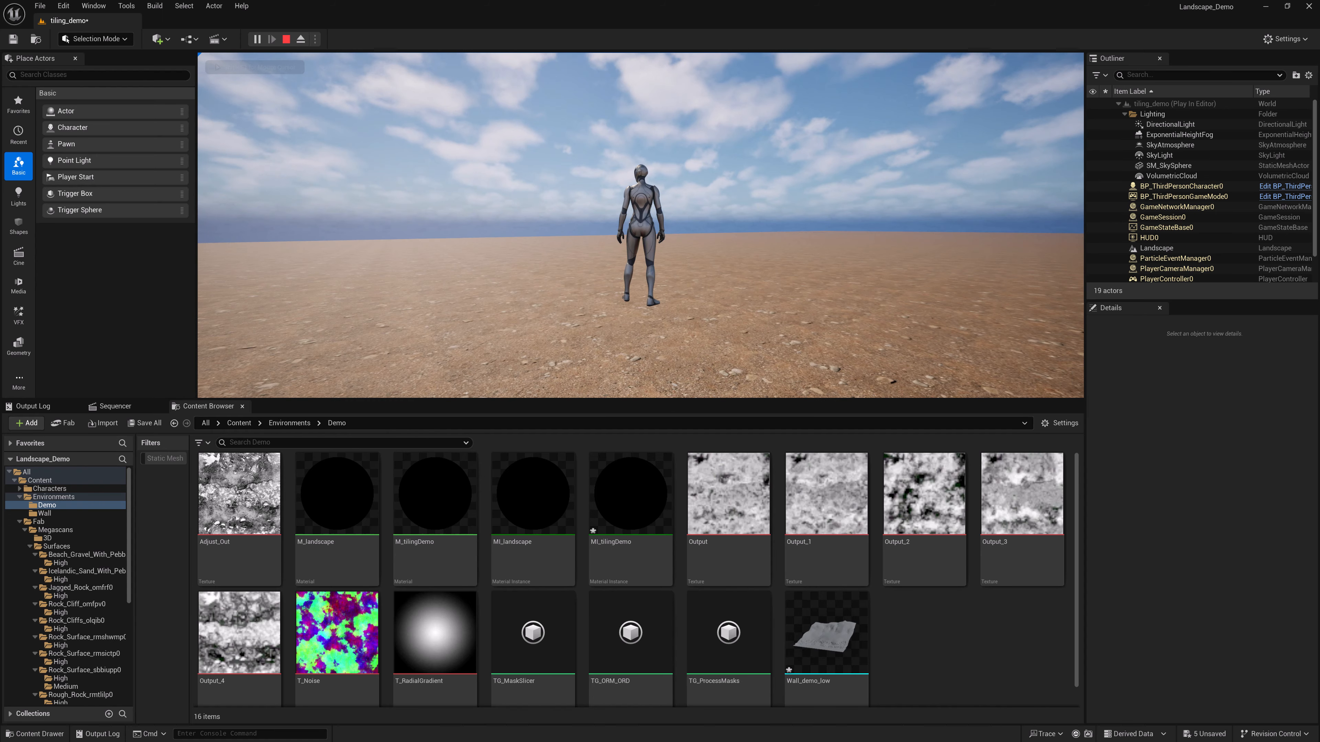
While the level is playing, set Disp - Intensity to 0.03 in MI_tilingDemo and return control to the character.
{"action": "key", "text": "shift+F1"}
{"action": "left_click_drag", "start_coordinate": [1318, 385], "coordinate": [721, 415]}
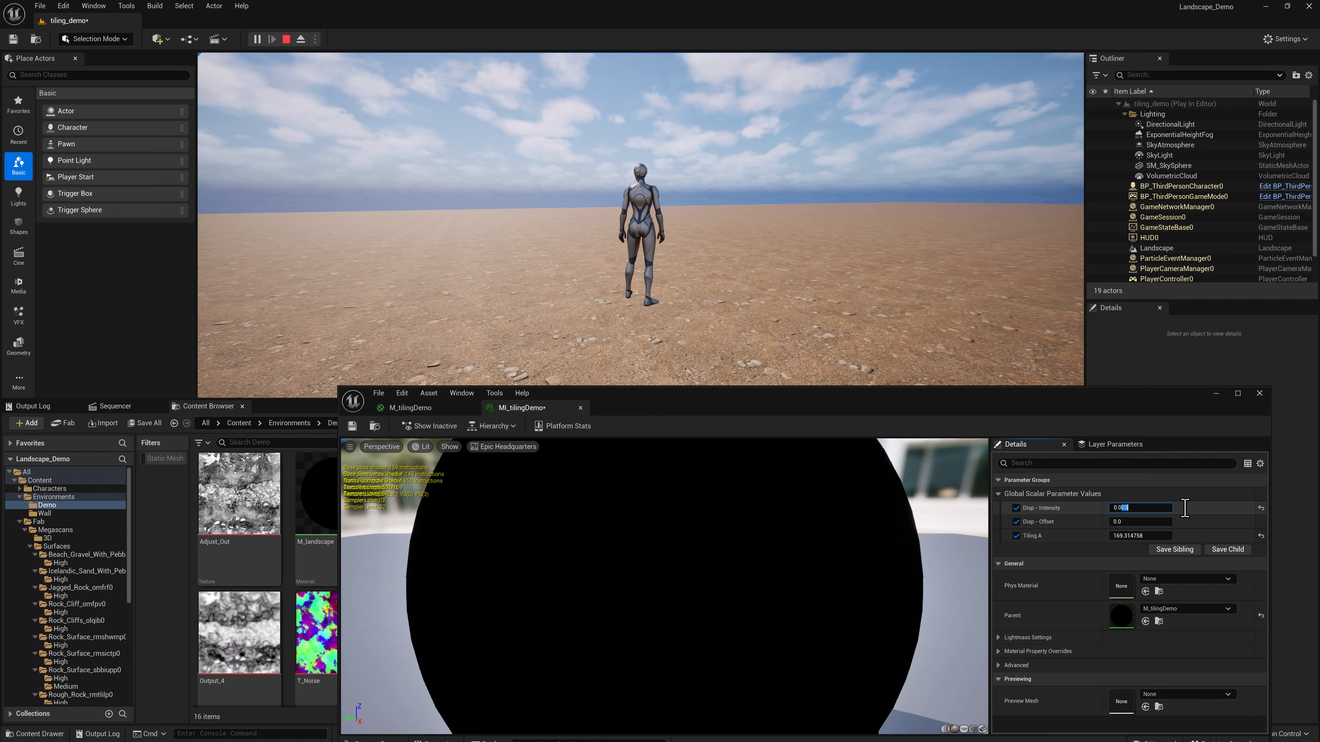
{"action": "left_click", "coordinate": [795, 317]}
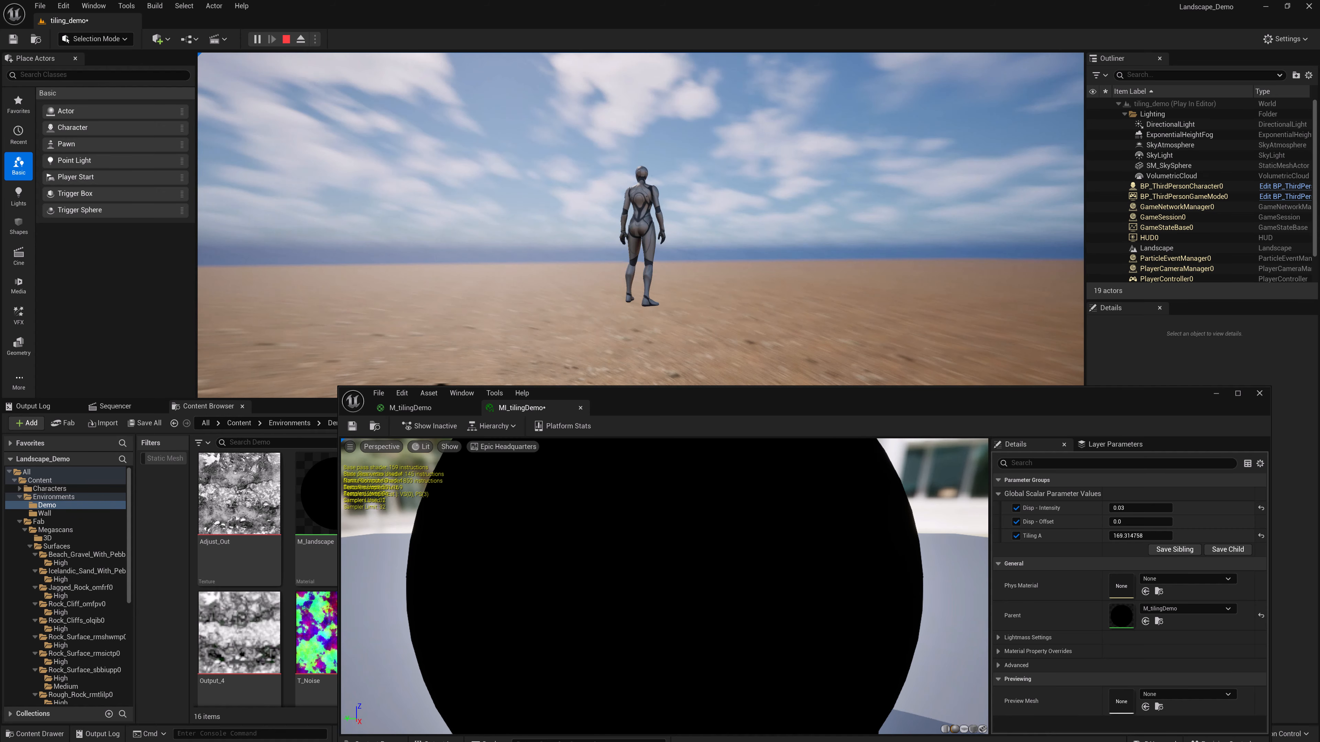
Raise Disp - Offset until the ground meets the character's feet, set it to 0.49, and save MI_tilingDemo.
{"action": "left_click_drag", "start_coordinate": [904, 406], "coordinate": [873, 406]}
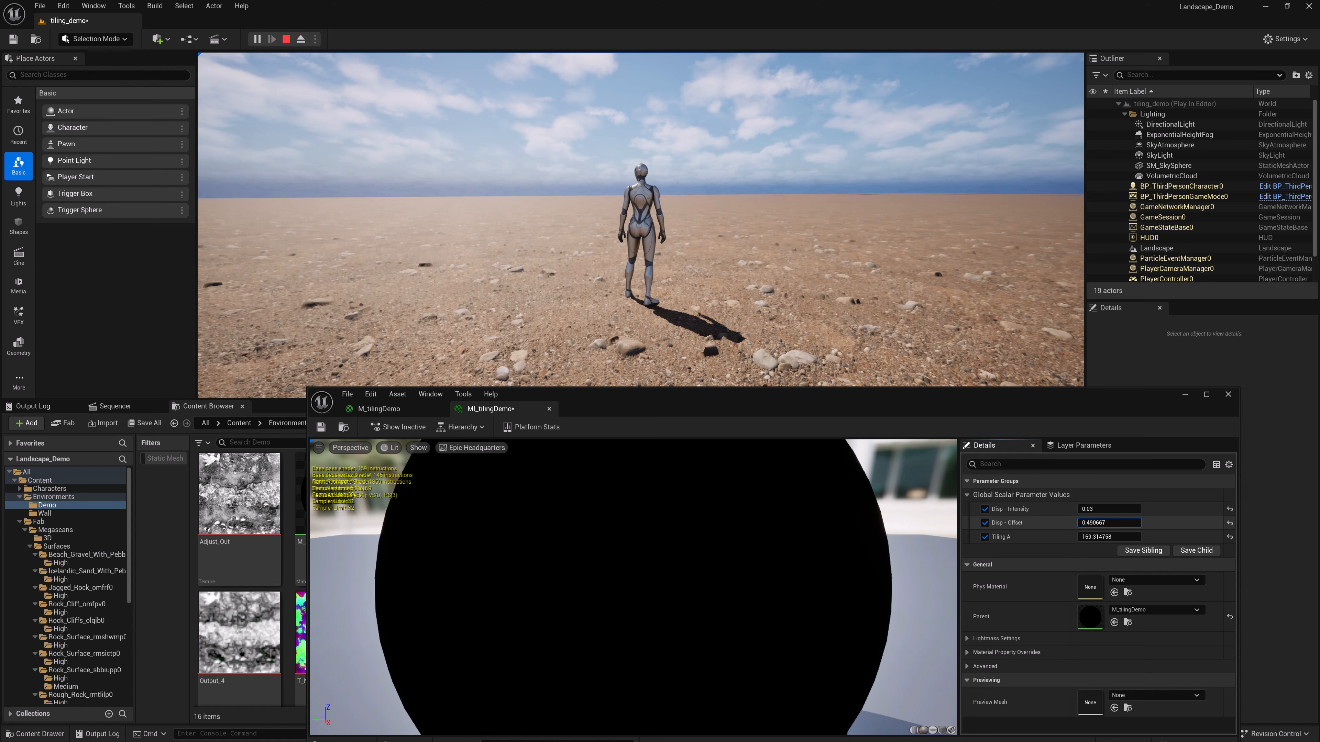
{"action": "left_click", "coordinate": [702, 338]}
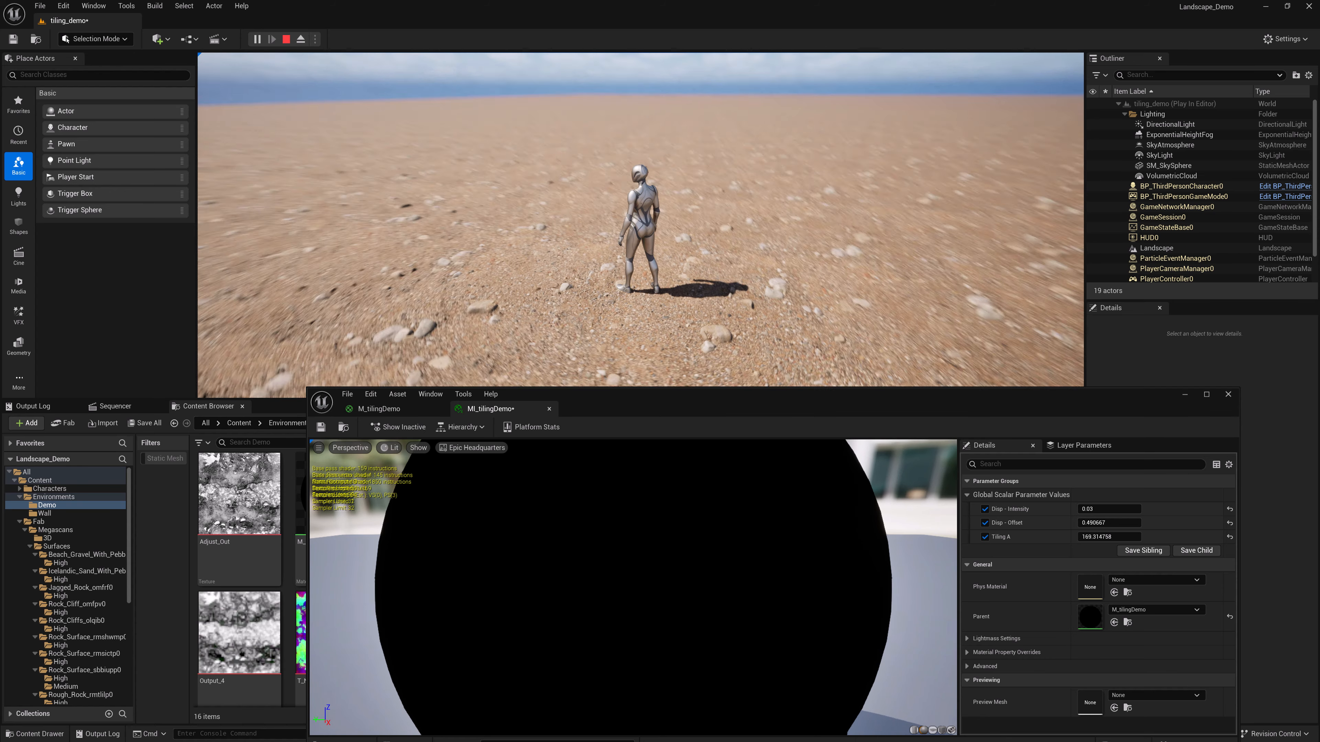
{"action": "key", "text": "shift+F1"}
{"action": "left_click", "coordinate": [1097, 523]}
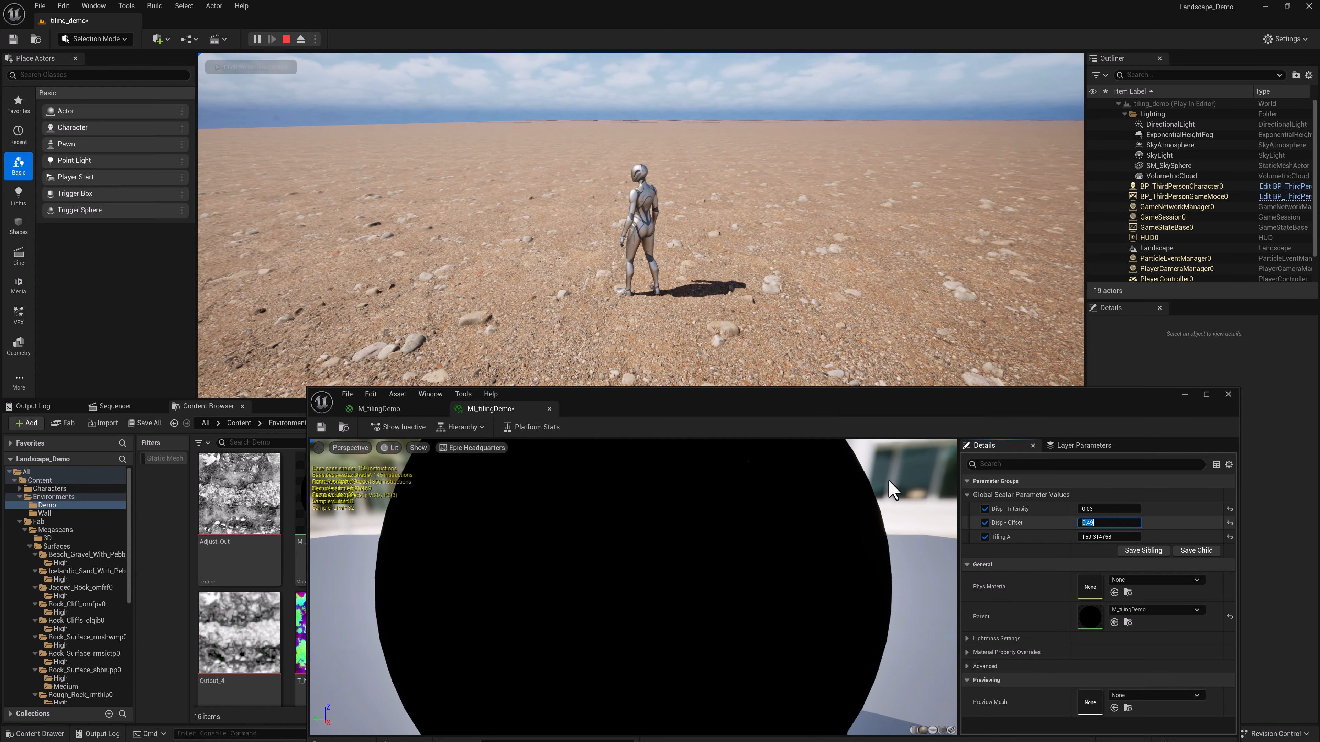
{"action": "key", "text": "Return"}
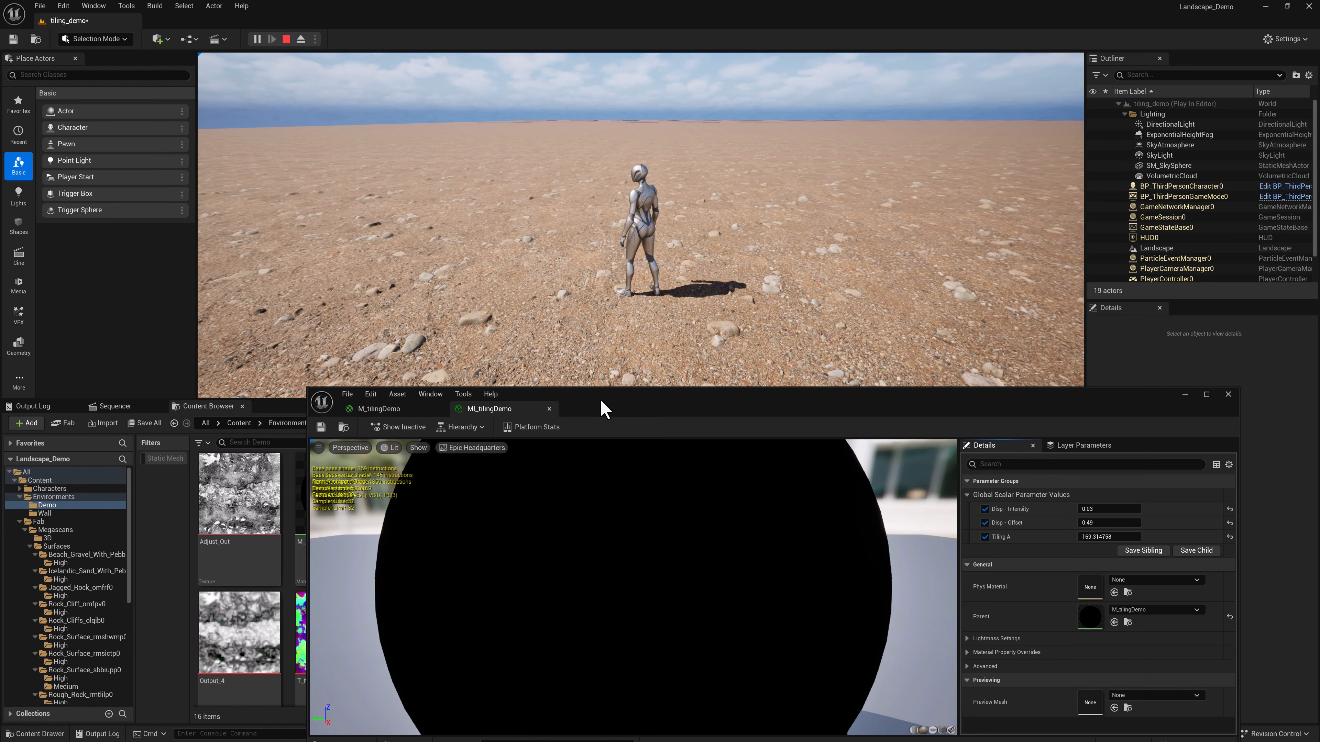
Clear the instance window from the viewport and run the character around to inspect the displaced ground from several angles.
{"action": "left_click_drag", "start_coordinate": [593, 400], "coordinate": [1319, 296]}
{"action": "left_click", "coordinate": [421, 136]}
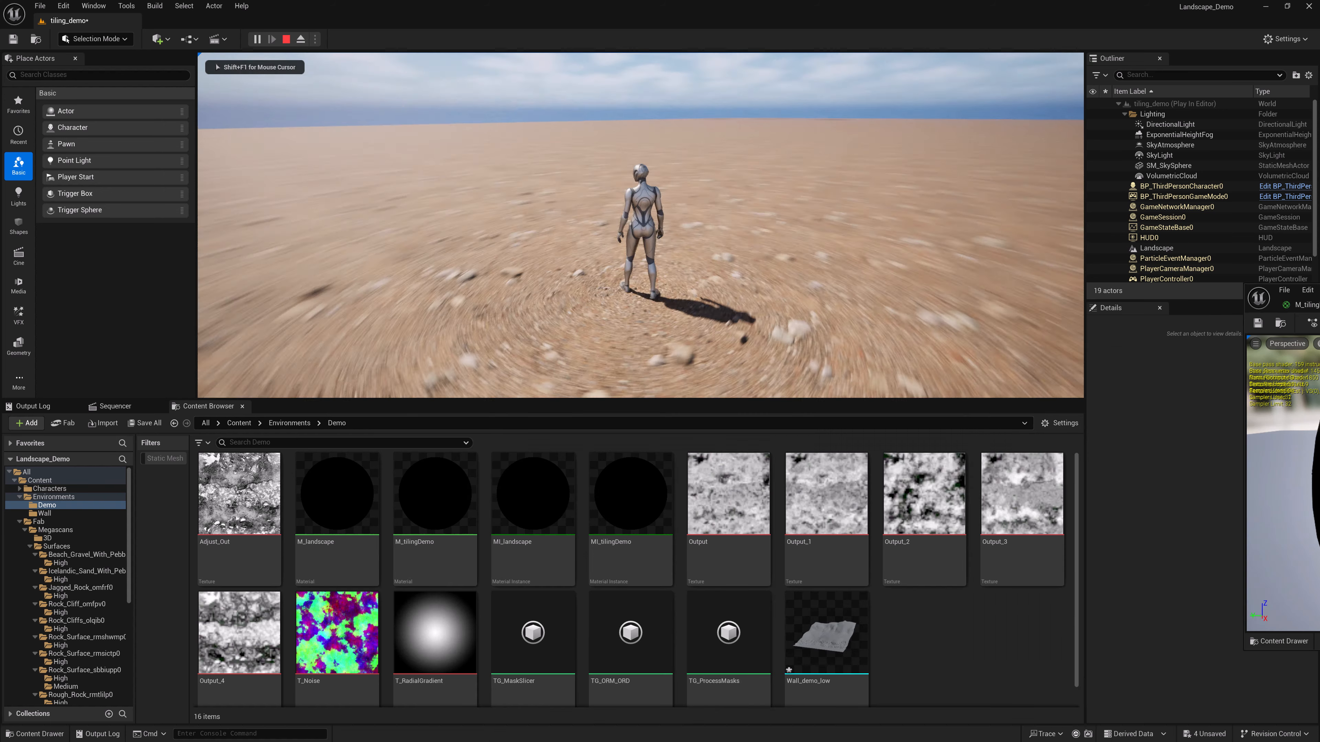
{"action": "key", "text": "w"}
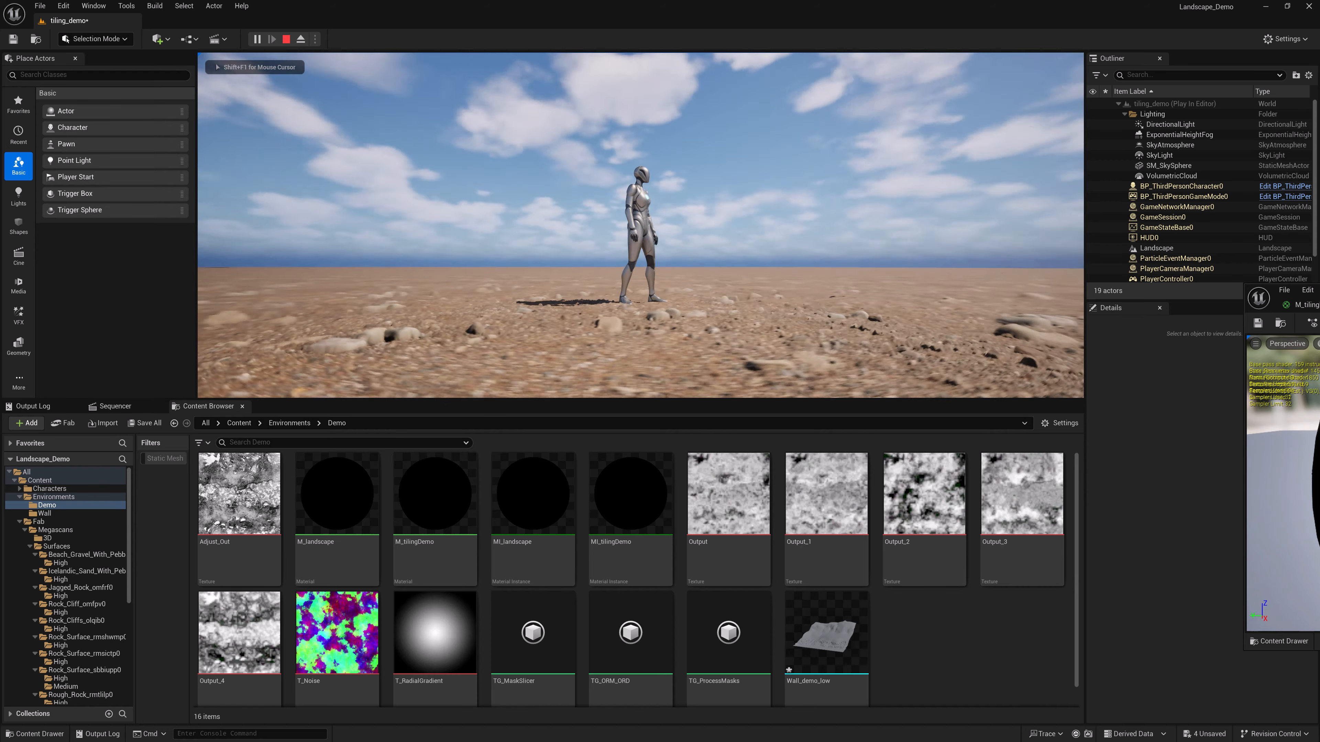
{"action": "key", "text": "w"}
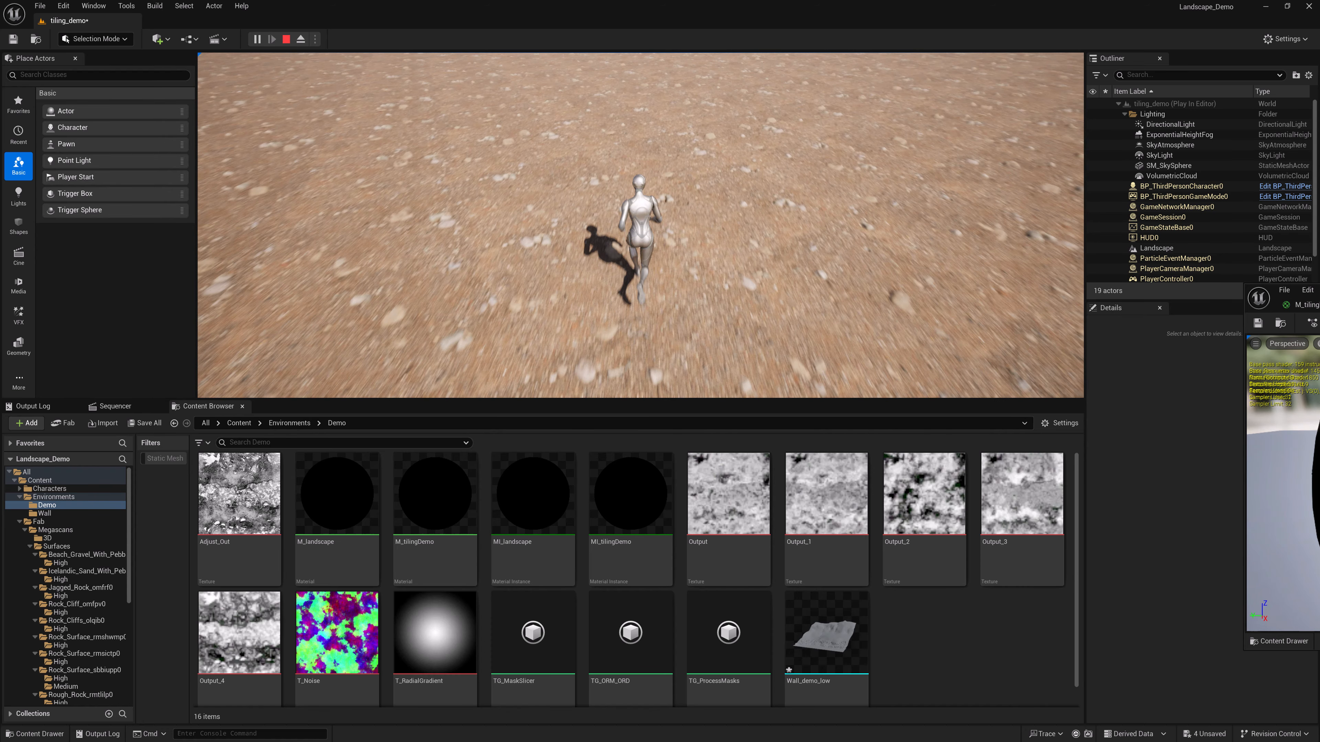
{"action": "key", "text": "w"}
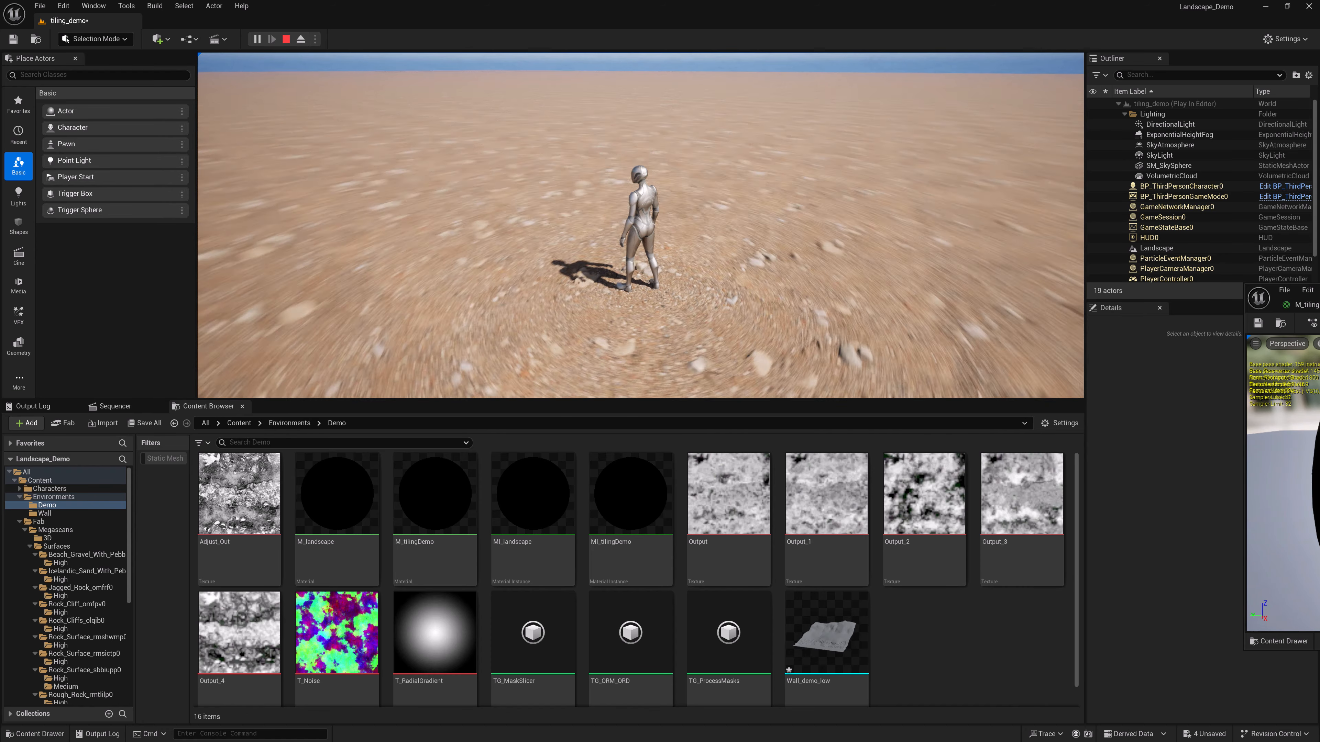
{"action": "key", "text": "shift+F1"}
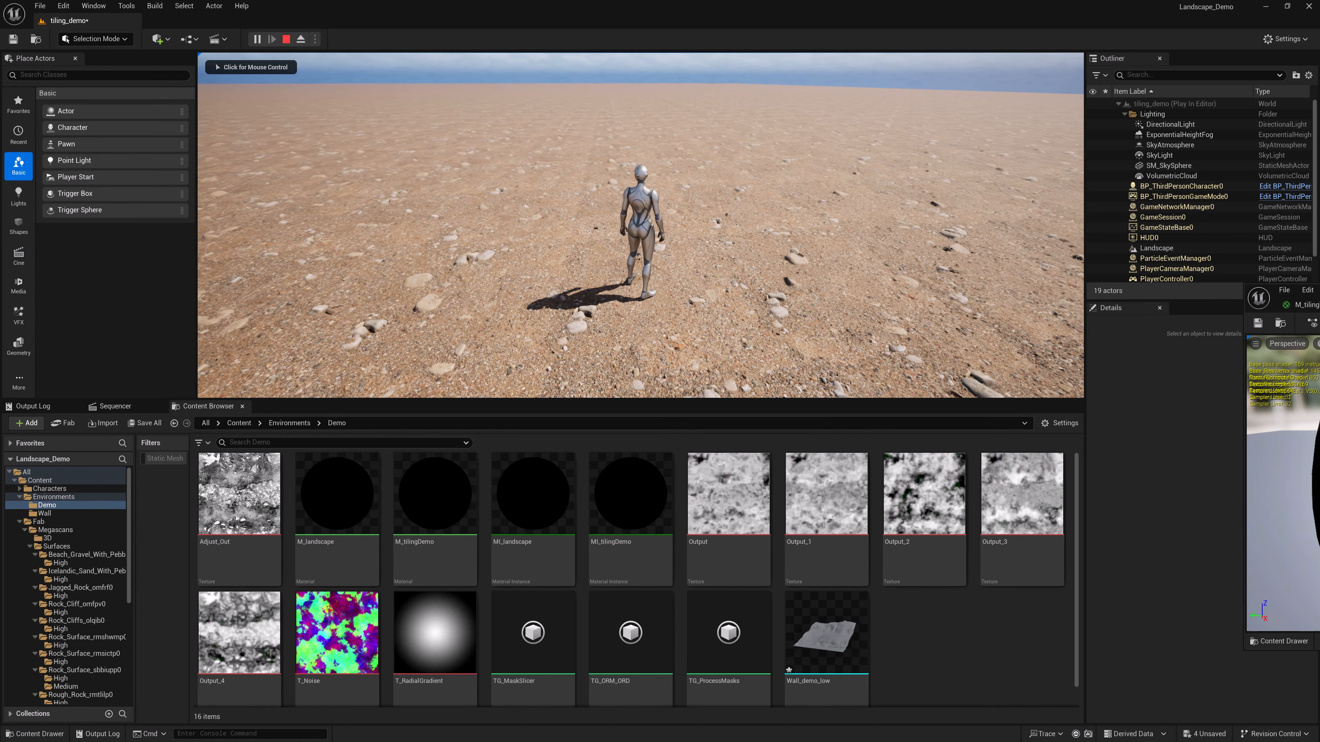
Lower Tiling A in MI_tilingDemo to about 137.44 while the level is playing and run the character over the ground to check it.
{"action": "double_click", "coordinate": [630, 494]}
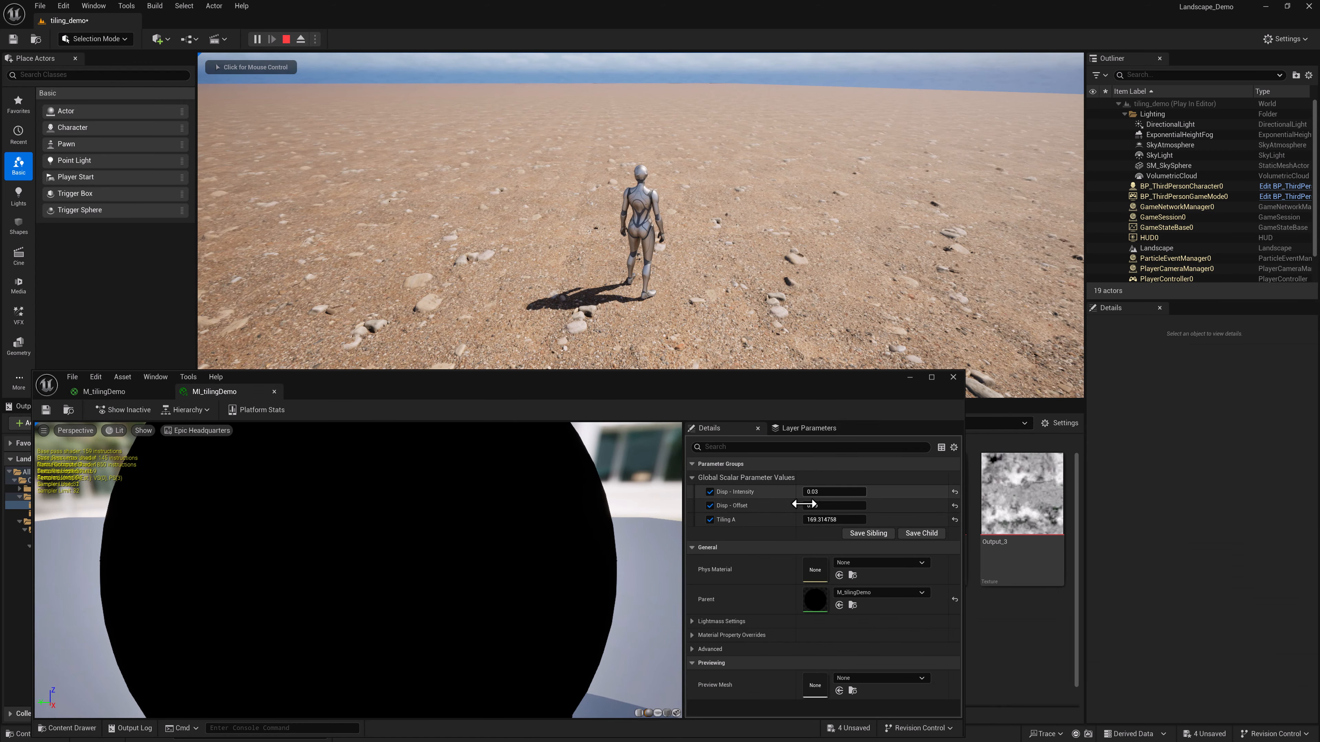
{"action": "left_click_drag", "start_coordinate": [833, 520], "coordinate": [814, 519]}
{"action": "key", "text": "w"}
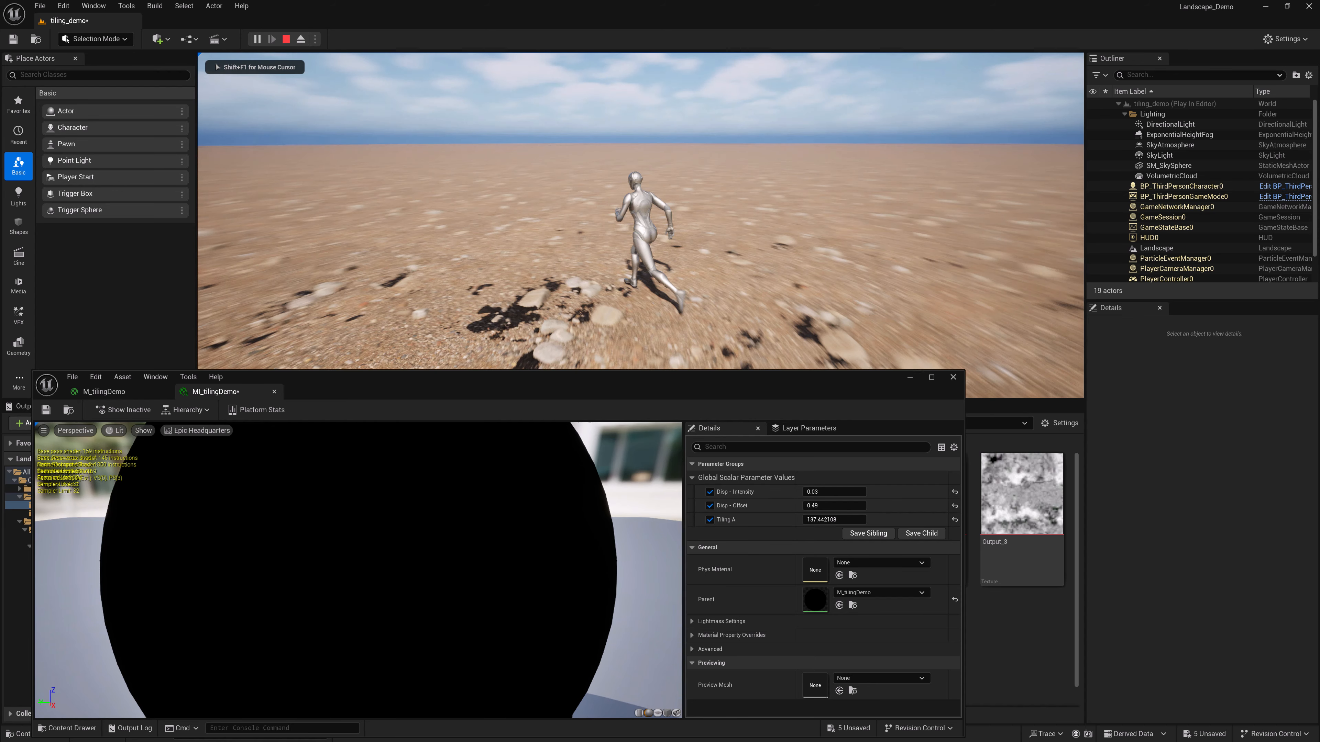
{"action": "key", "text": "d"}
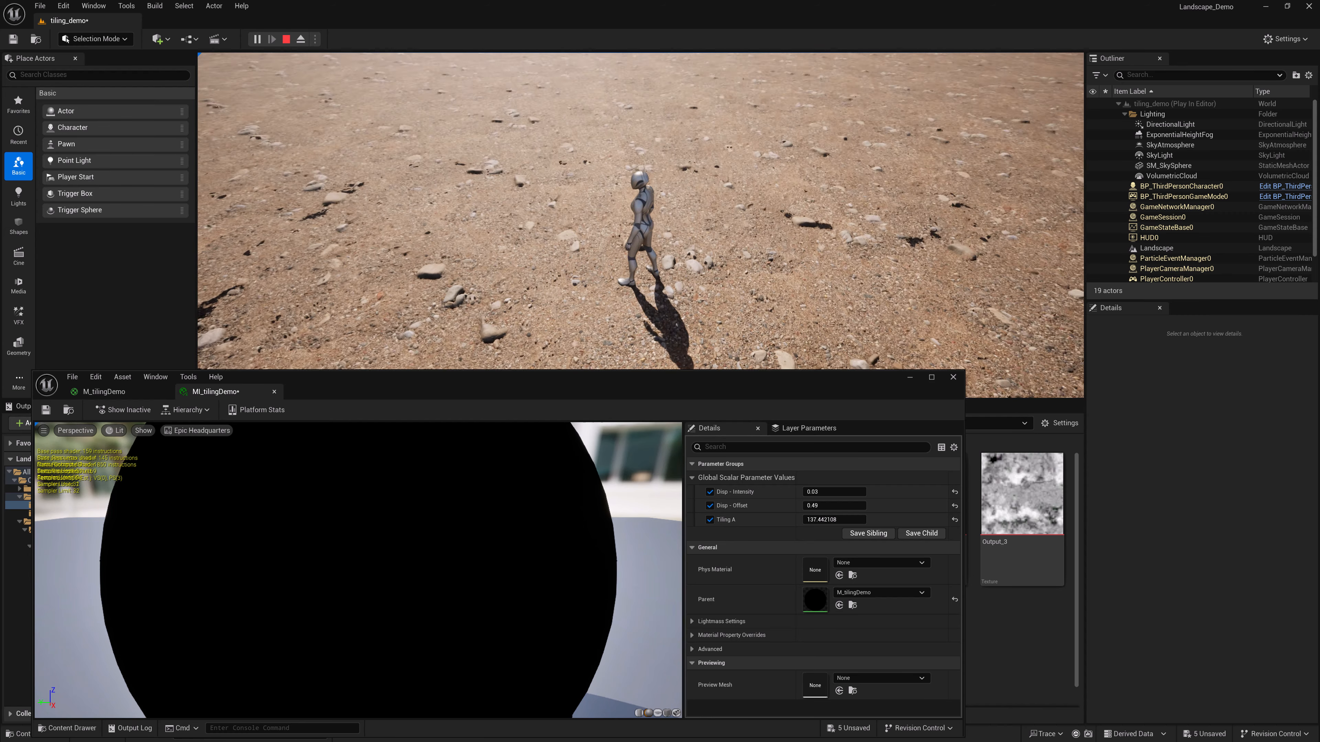
{"action": "key", "text": "w"}
Set Disp - Intensity to 0.04 and Disp - Offset to 0.47 in MI_tilingDemo.
{"action": "key", "text": "shift+F1"}
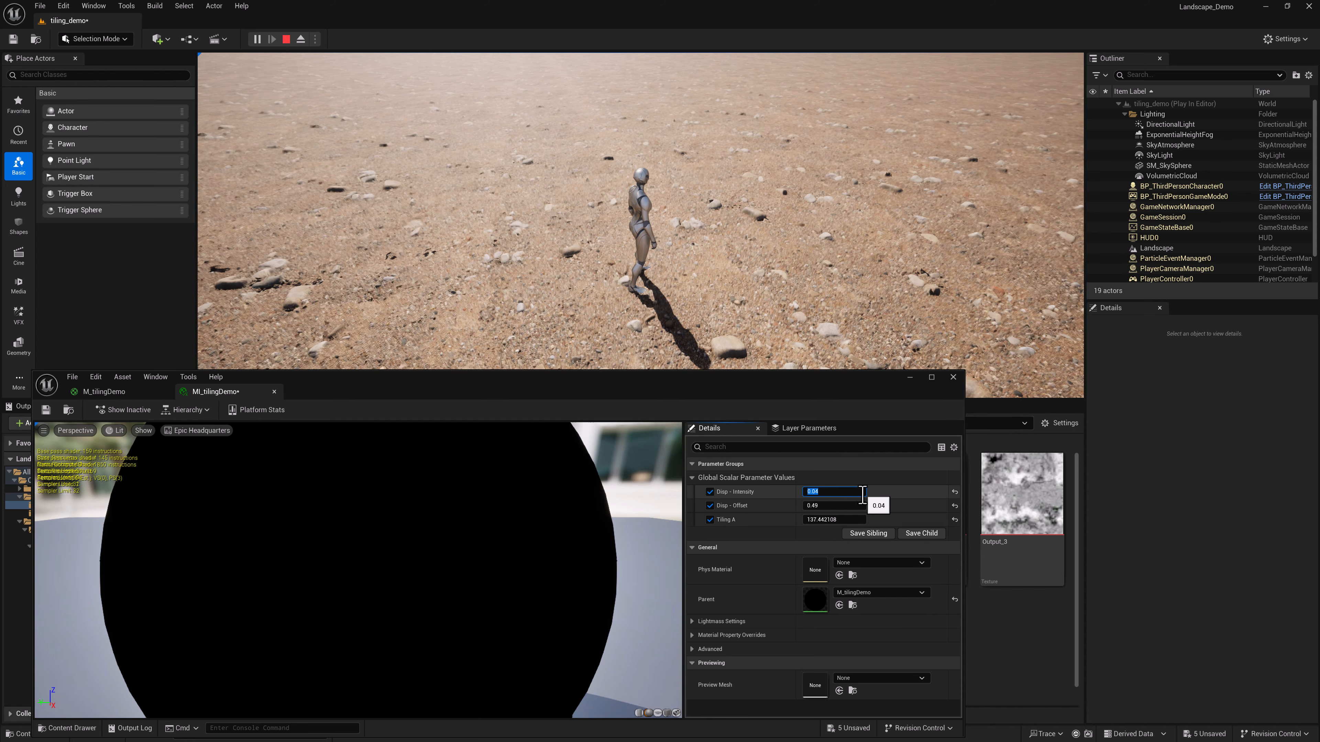
{"action": "left_click", "coordinate": [781, 307]}
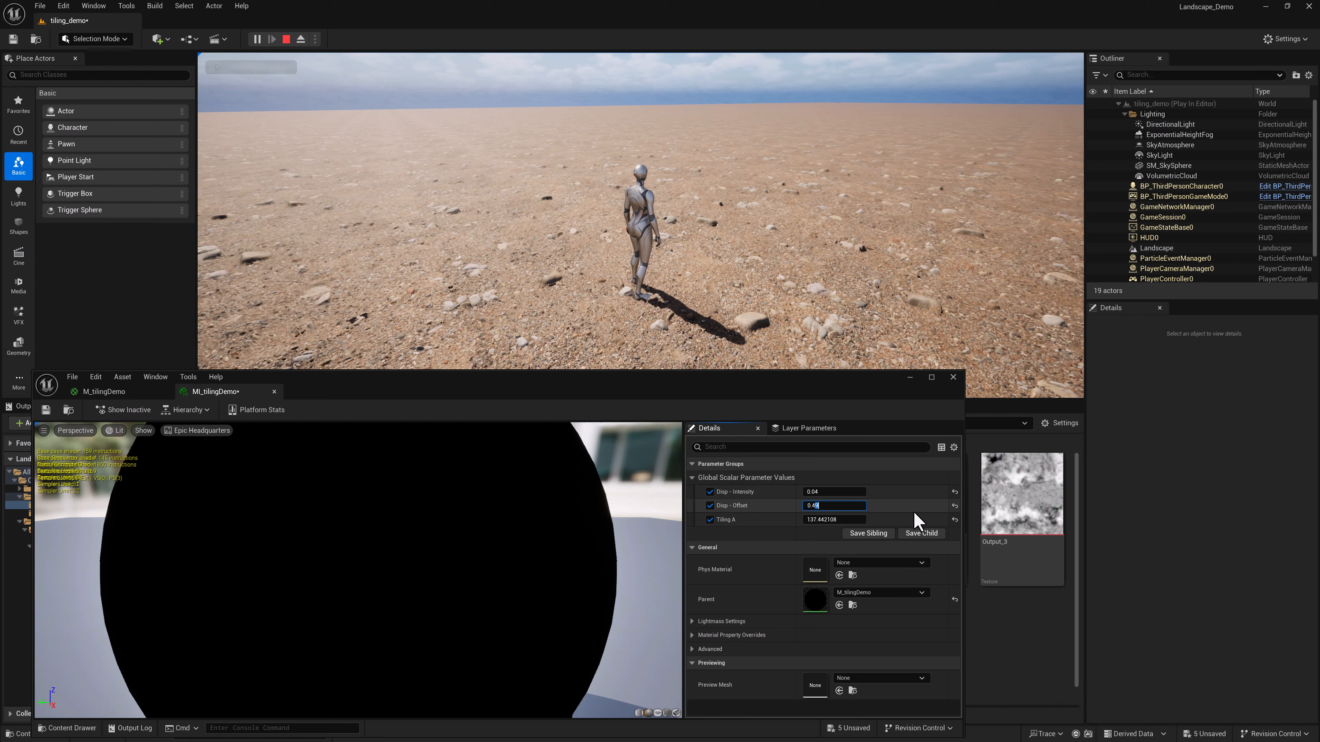
{"action": "key", "text": "BackSpace"}
{"action": "type", "text": "7"}
{"action": "key", "text": "Return"}
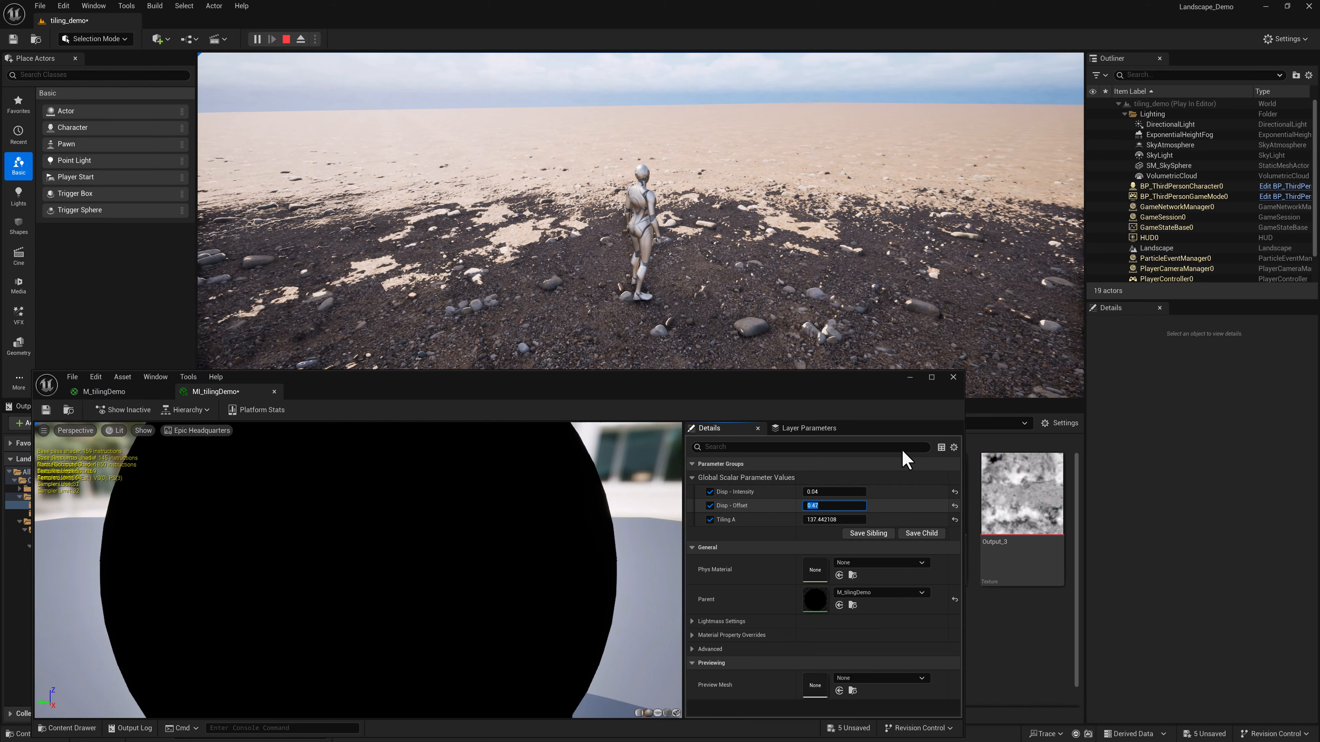
Run the character across the landscape to inspect how its feet meet the displaced ground.
{"action": "left_click", "coordinate": [858, 332]}
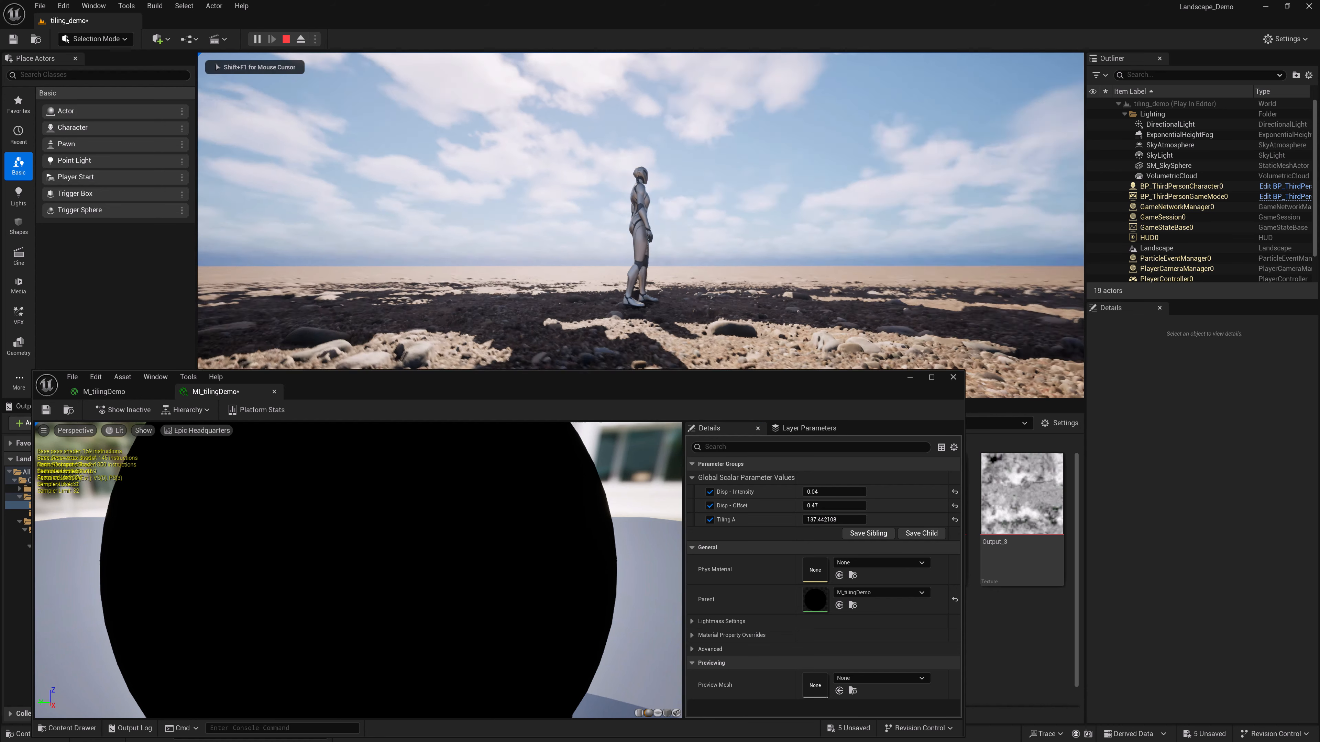
{"action": "key", "text": "w"}
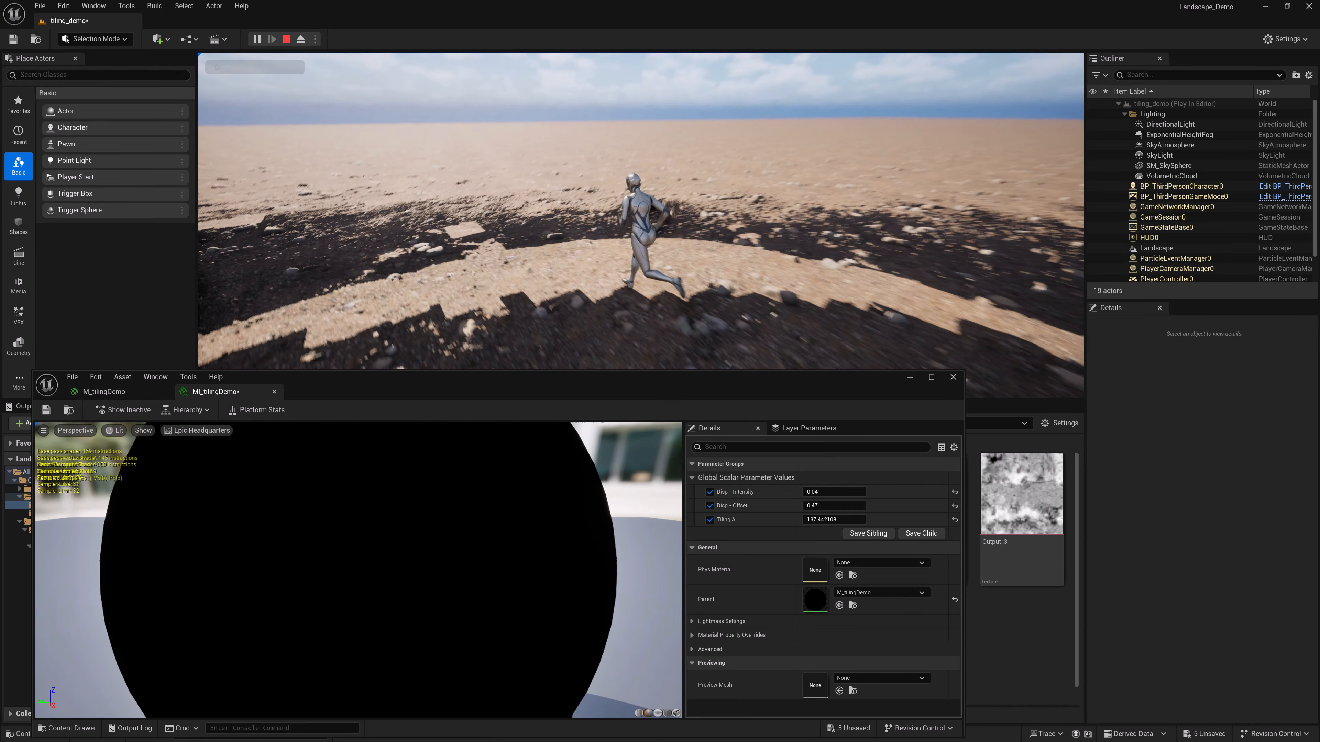
{"action": "key", "text": "w"}
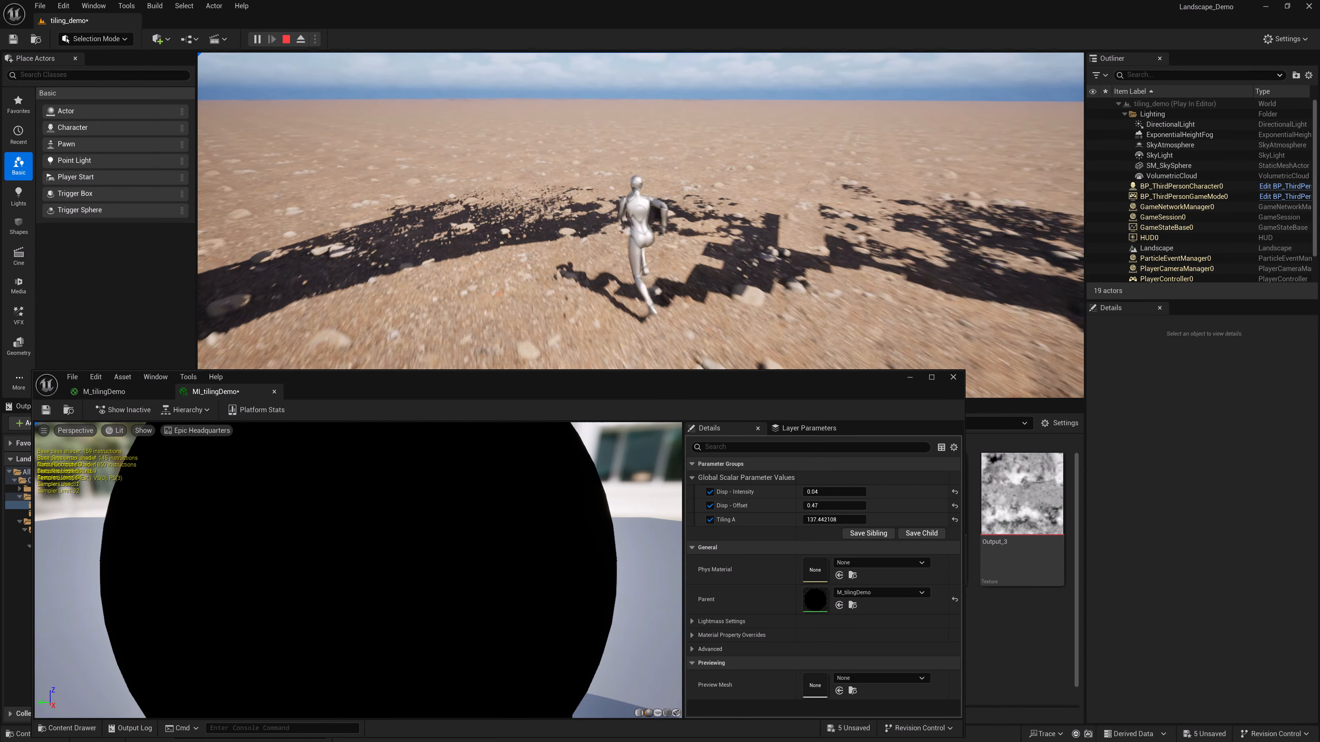
{"action": "key", "text": "w"}
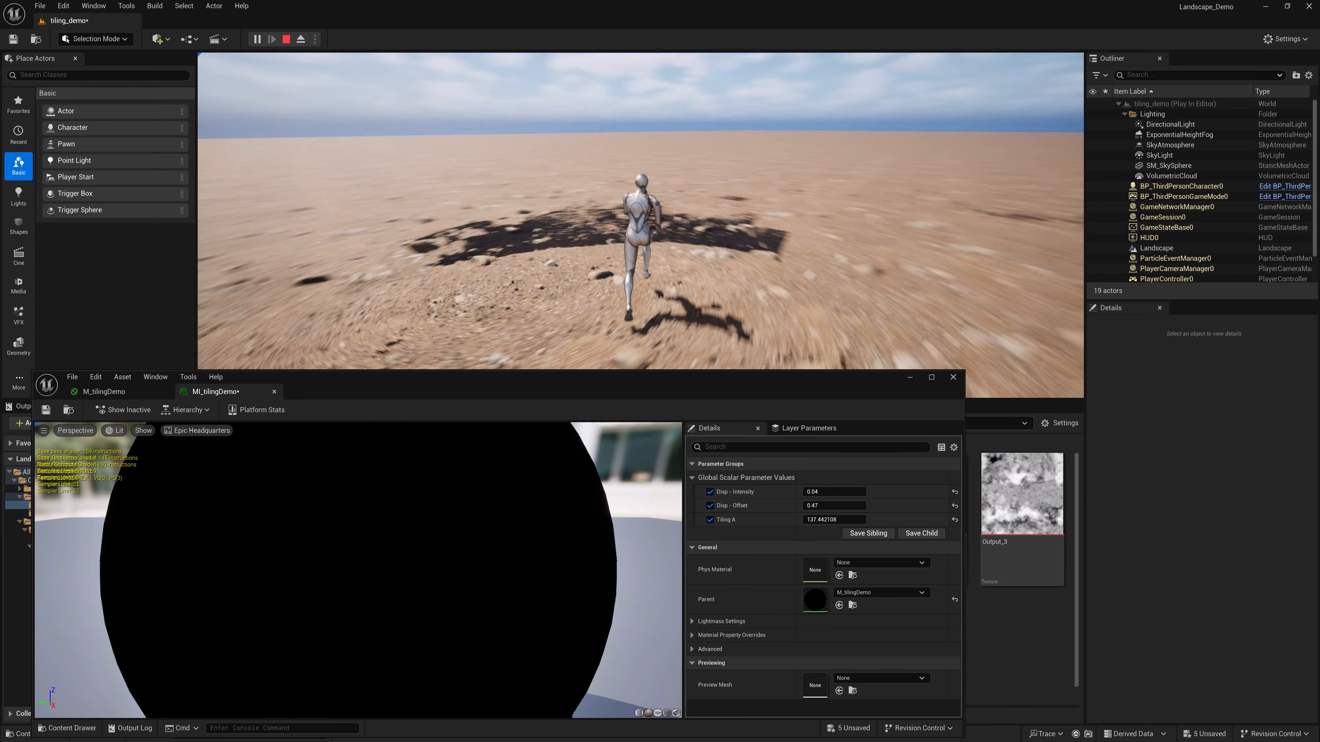
{"action": "key", "text": "w"}
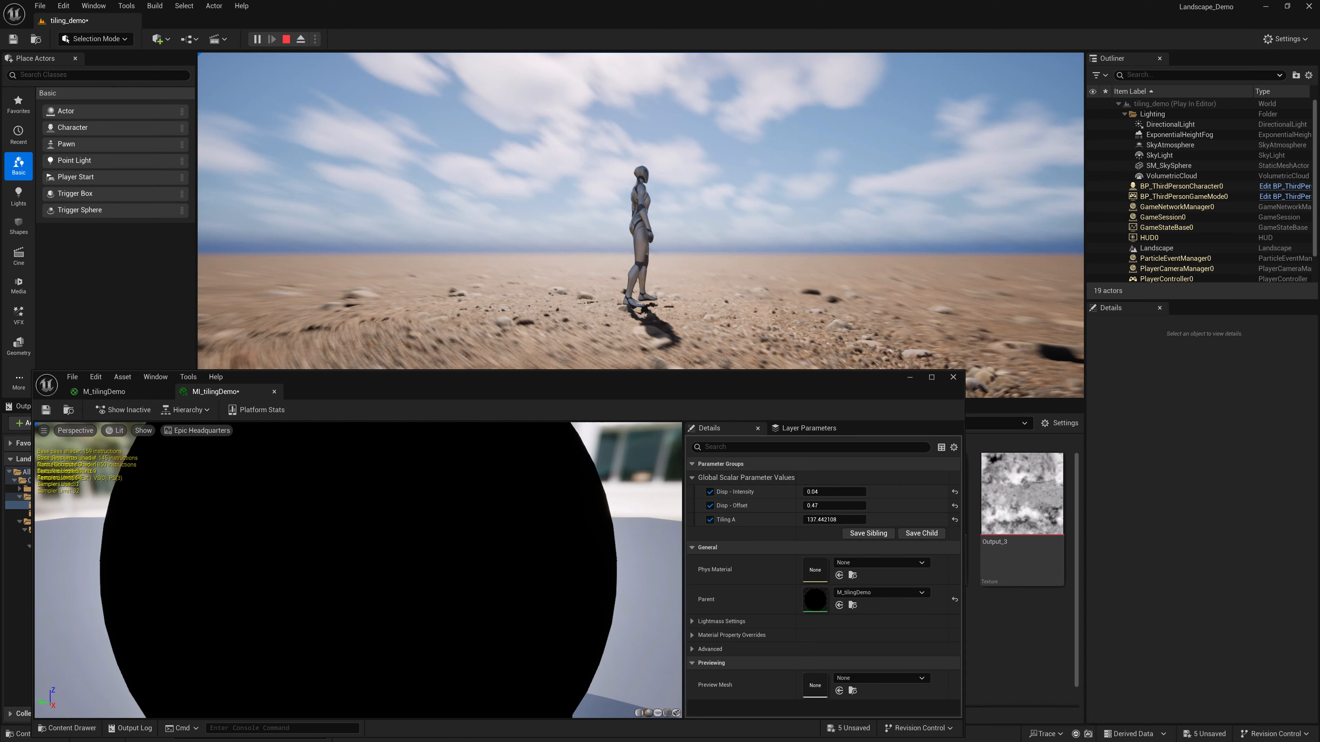
Set Disp - Offset to 0.48, check the character's contact with the ground, and save MI_tilingDemo.
{"action": "key", "text": "shift+F1"}
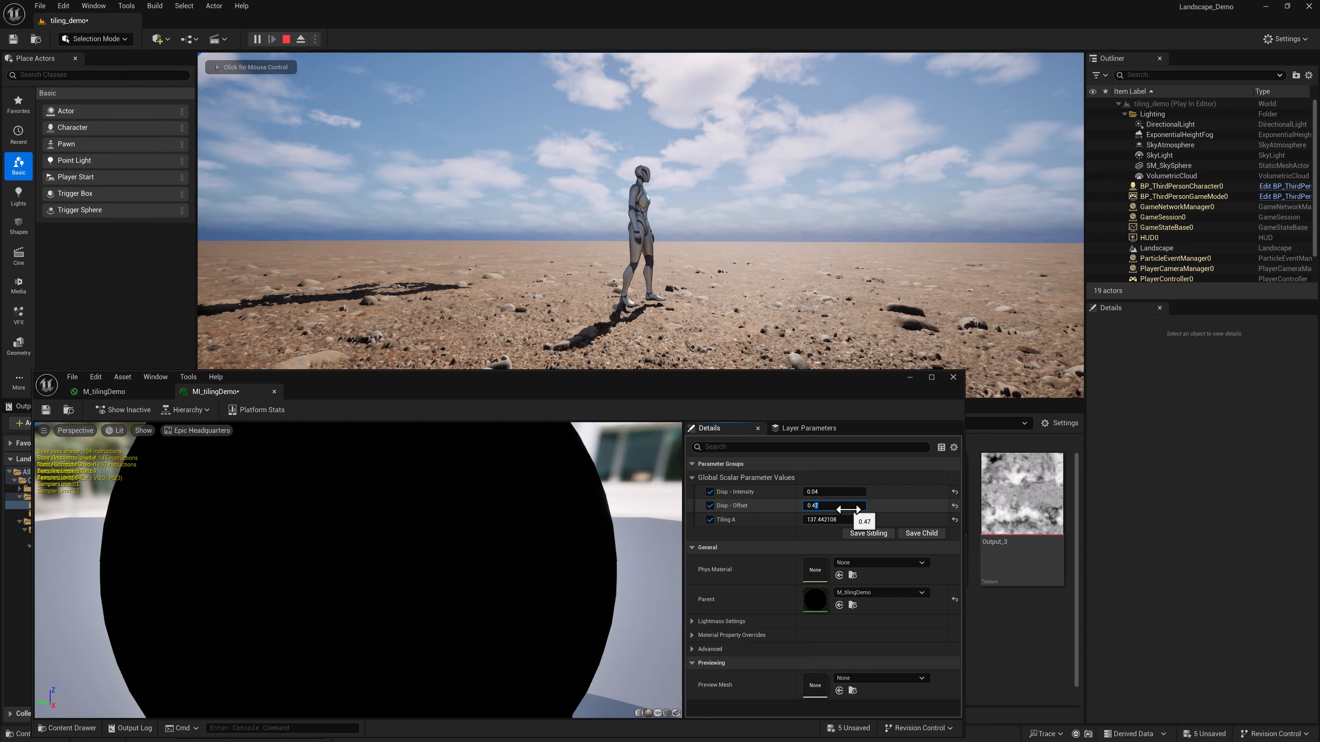
{"action": "left_click_drag", "start_coordinate": [847, 509], "coordinate": [855, 509]}
{"action": "left_click", "coordinate": [602, 260]}
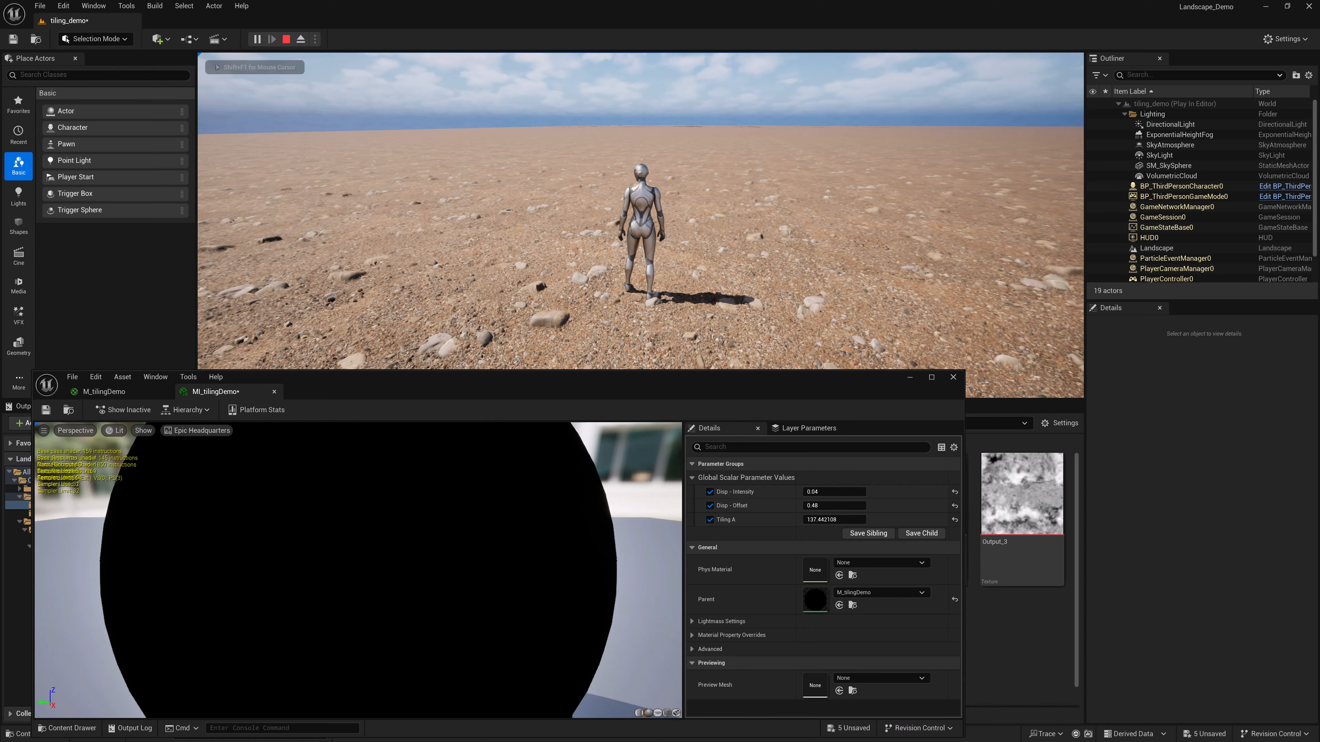
{"action": "key", "text": "shift+F1"}
{"action": "left_click_drag", "start_coordinate": [750, 382], "coordinate": [887, 265]}
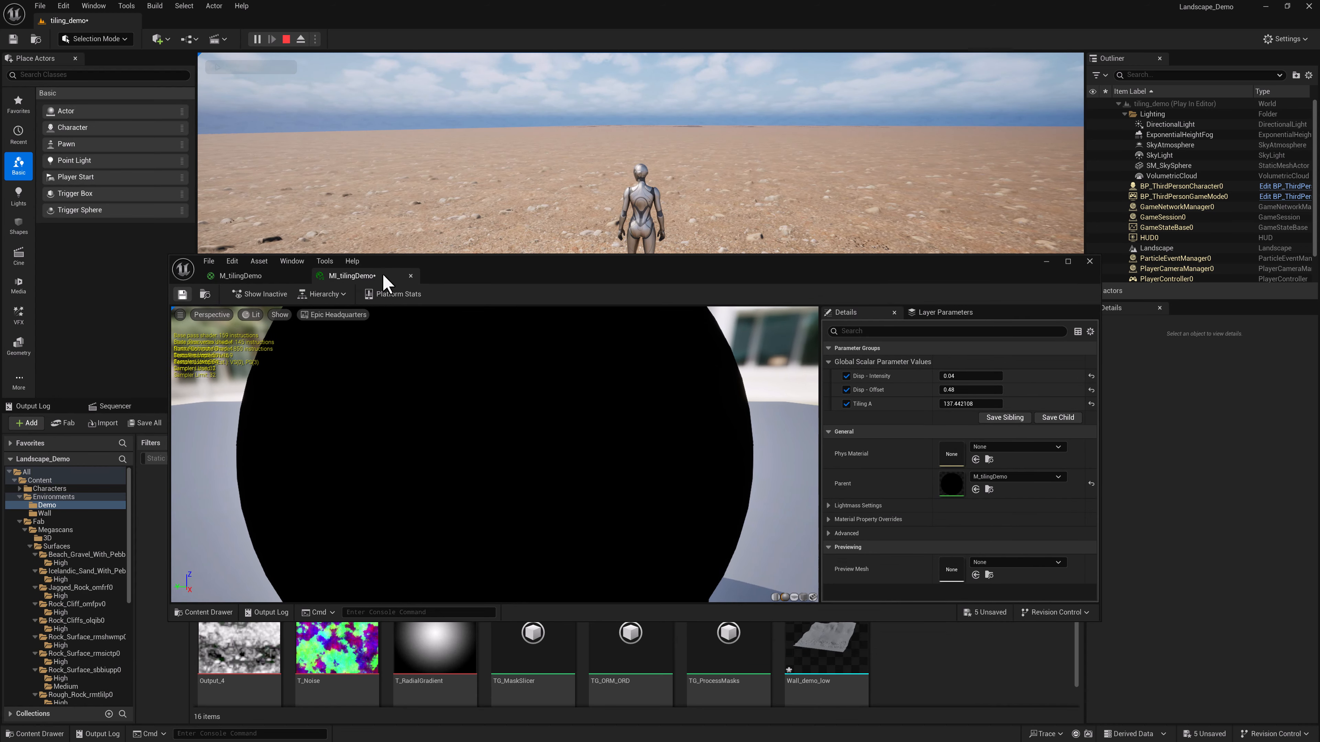
Look over the M_tilingDemo material graph and stop playing the level.
{"action": "left_click", "coordinate": [244, 276]}
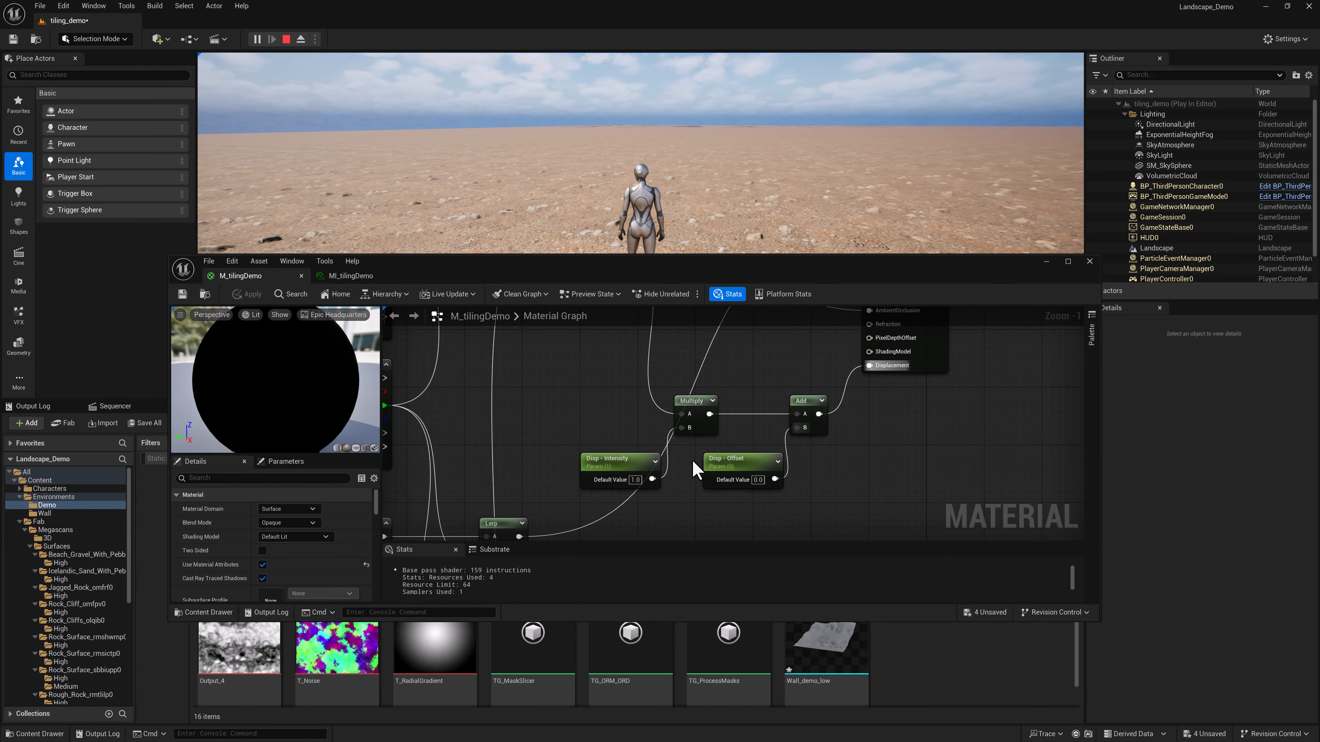
{"action": "scroll", "coordinate": [770, 423], "scroll_direction": "down", "scroll_amount": 2}
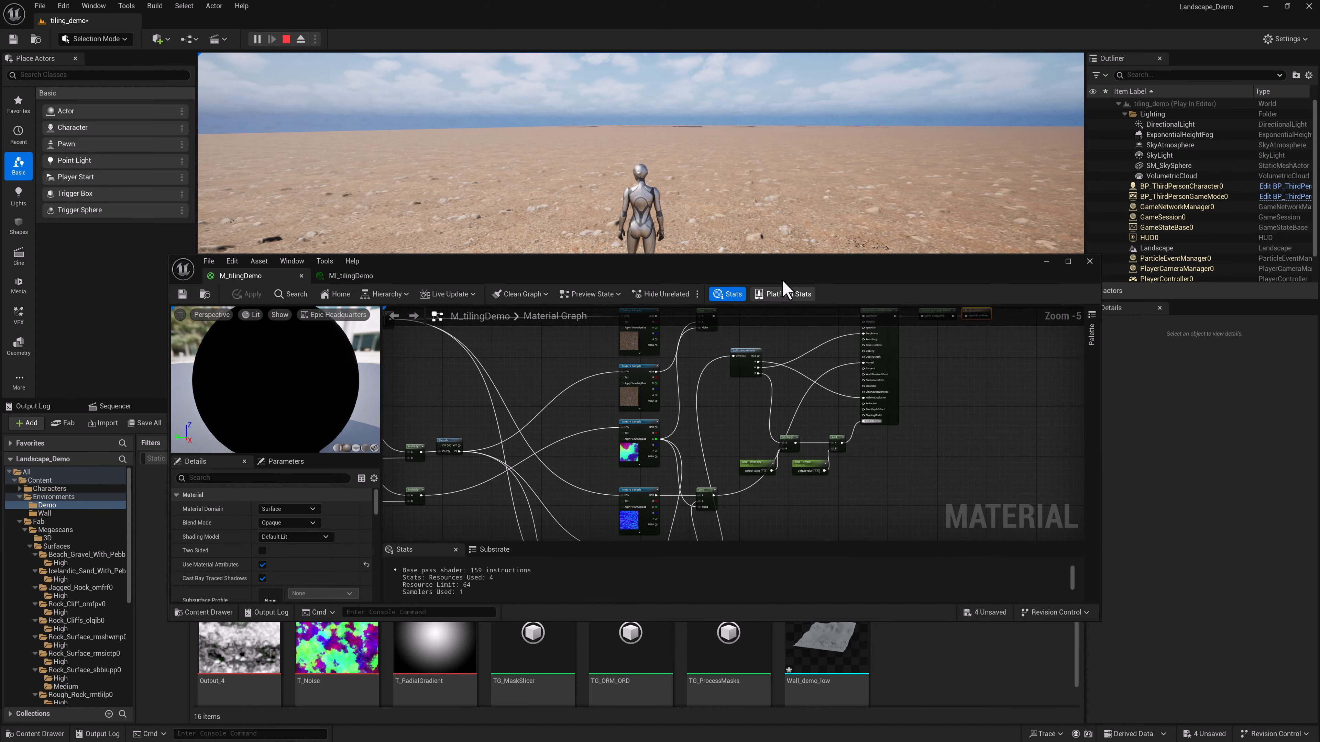
{"action": "double_click", "coordinate": [791, 266]}
{"action": "right_click_drag", "start_coordinate": [731, 286], "coordinate": [940, 360]}
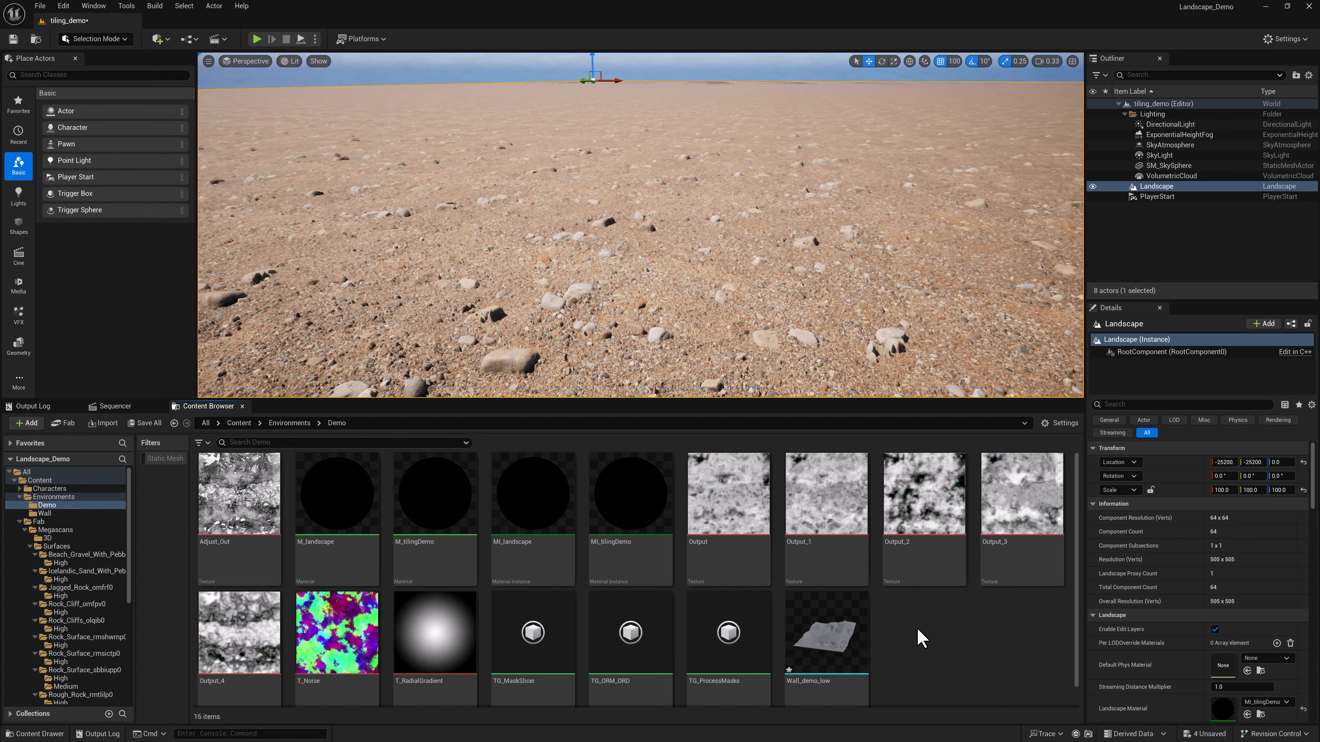
Create a Material Function named MF_TilingLandscape in the Demo folder, expose it to the library, and save it.
{"action": "right_click", "coordinate": [922, 635]}
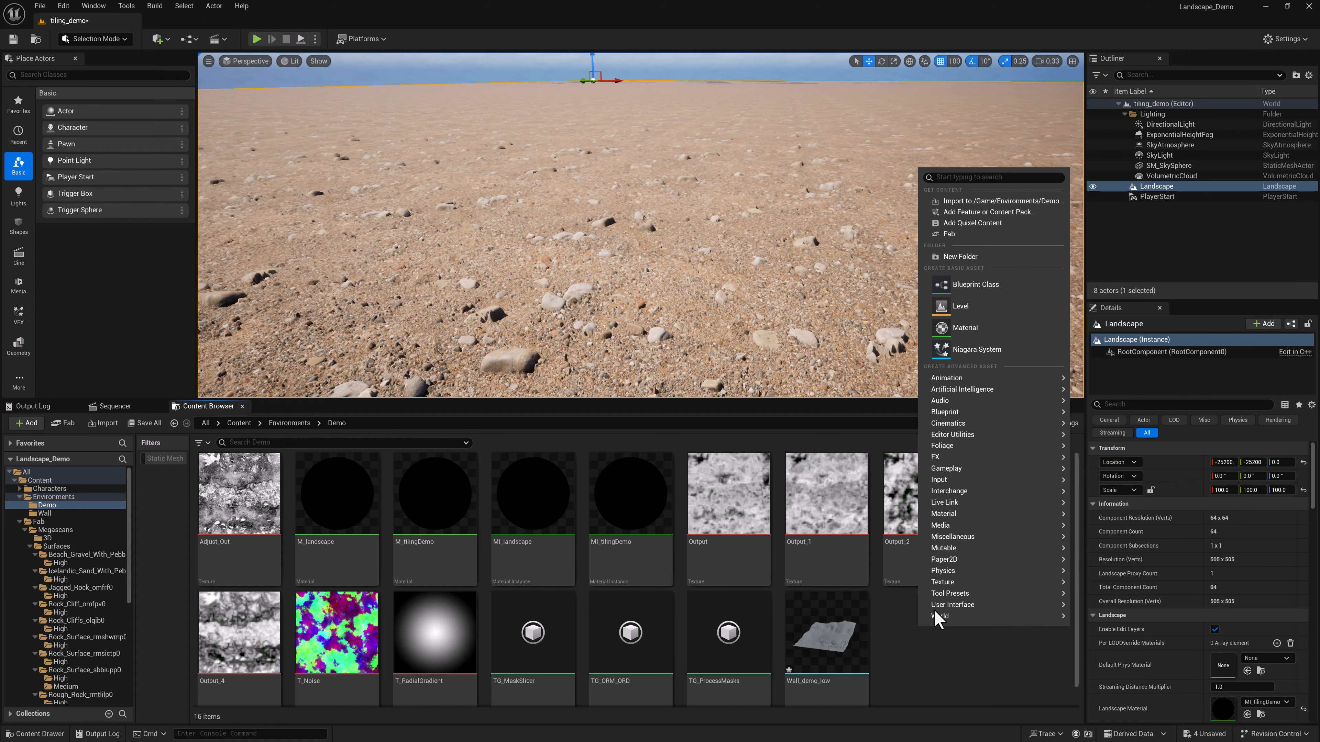
{"action": "mouse_move", "coordinate": [1034, 514]}
{"action": "mouse_move", "coordinate": [1098, 593]}
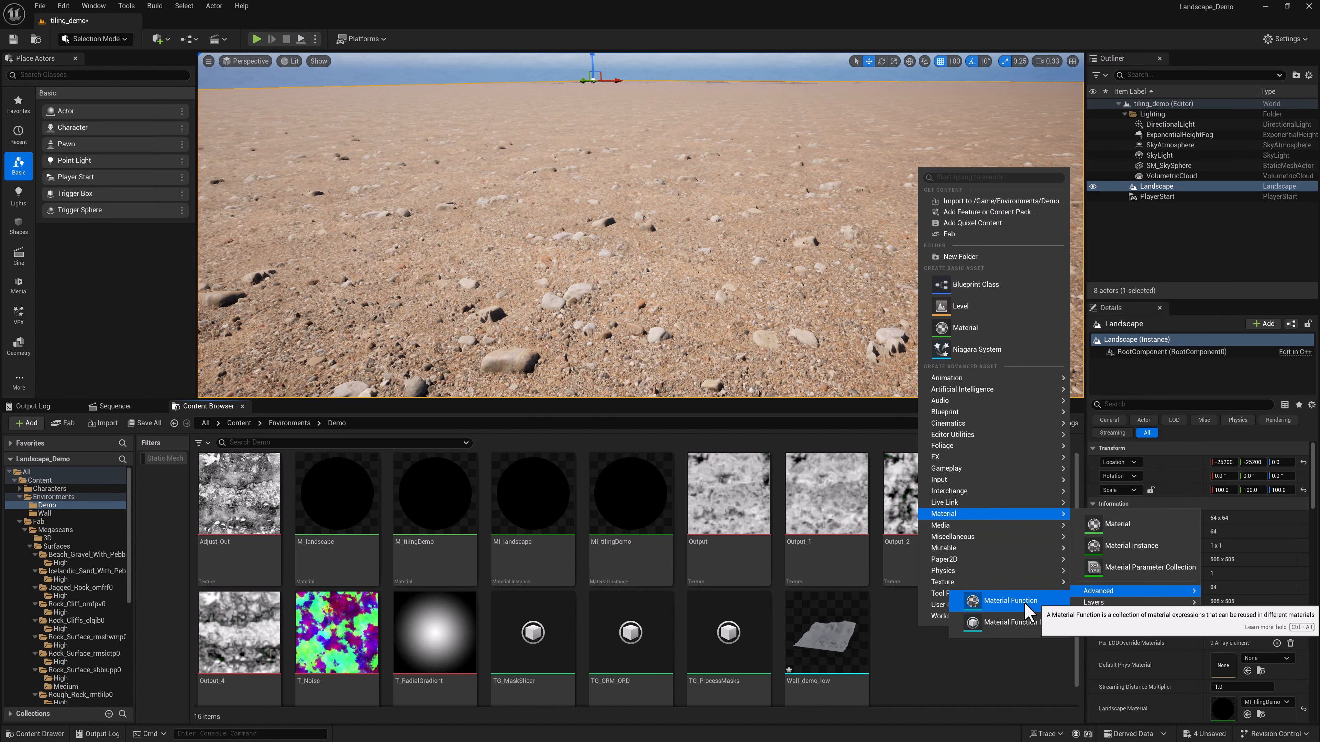
{"action": "left_click", "coordinate": [1010, 601]}
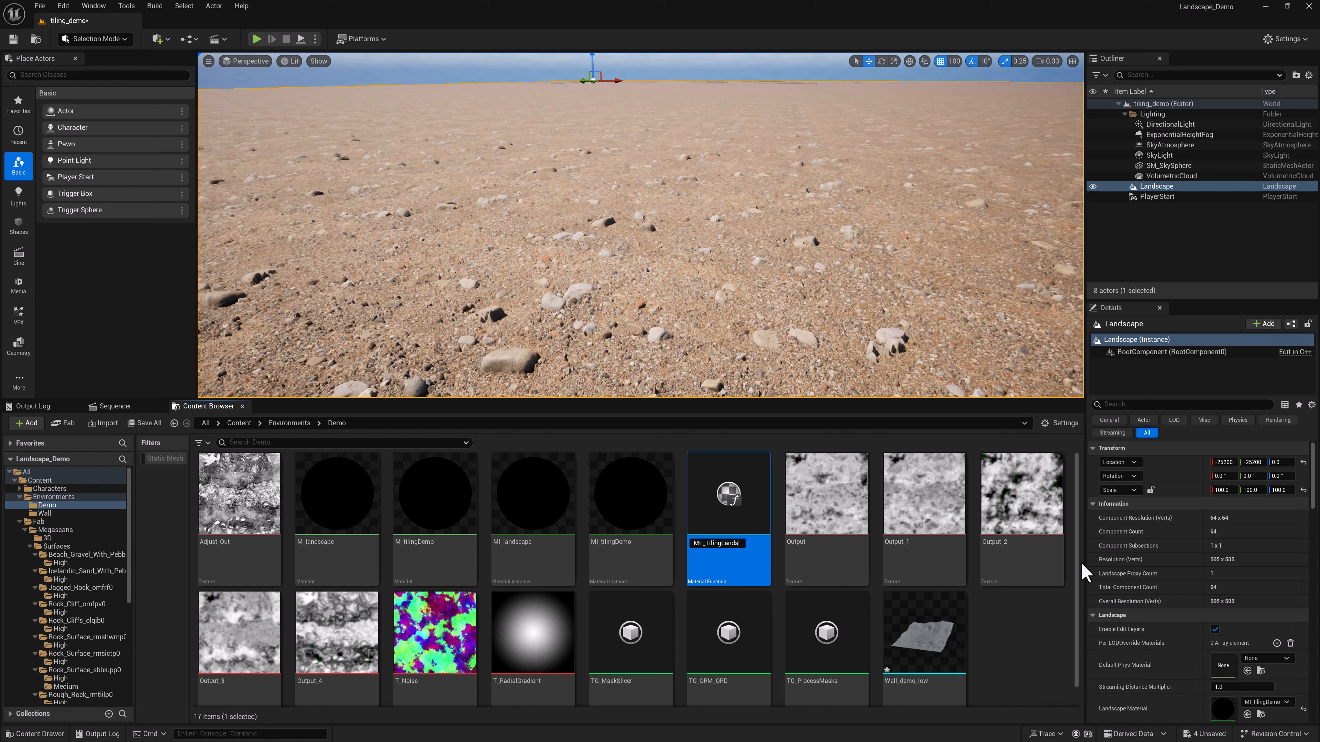
{"action": "key", "text": "Return"}
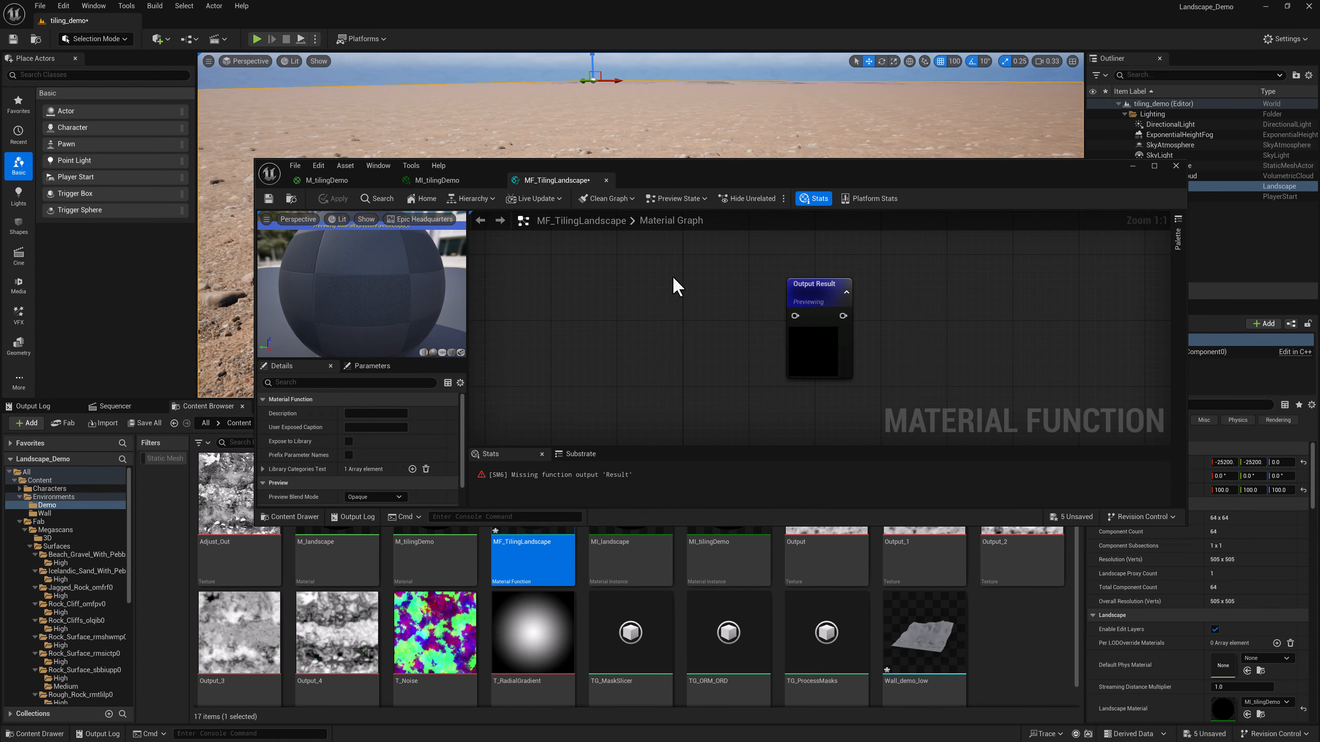
{"action": "left_click", "coordinate": [348, 441]}
{"action": "key", "text": "ctrl+s"}
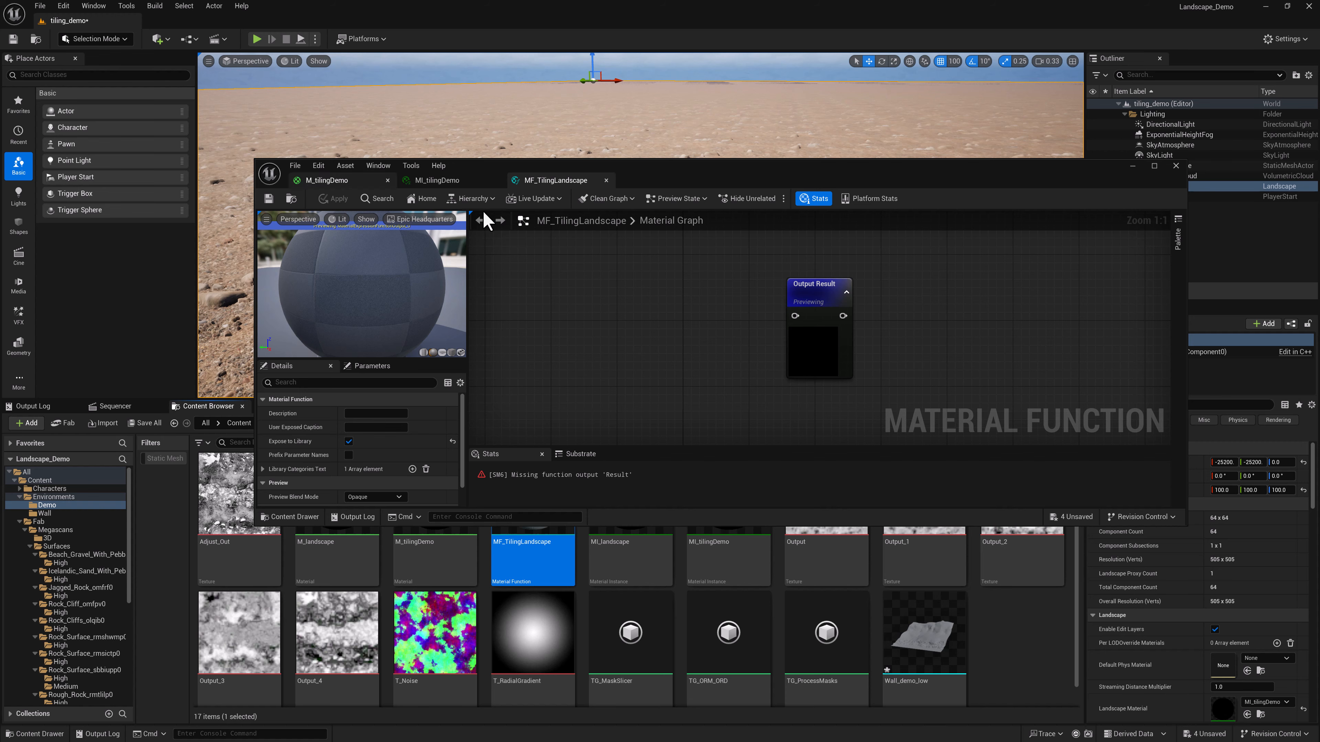
Copy the M_tilingDemo nodes, from the tiling inputs through the material attributes node, and paste them into MF_TilingLandscape.
{"action": "left_click", "coordinate": [326, 180]}
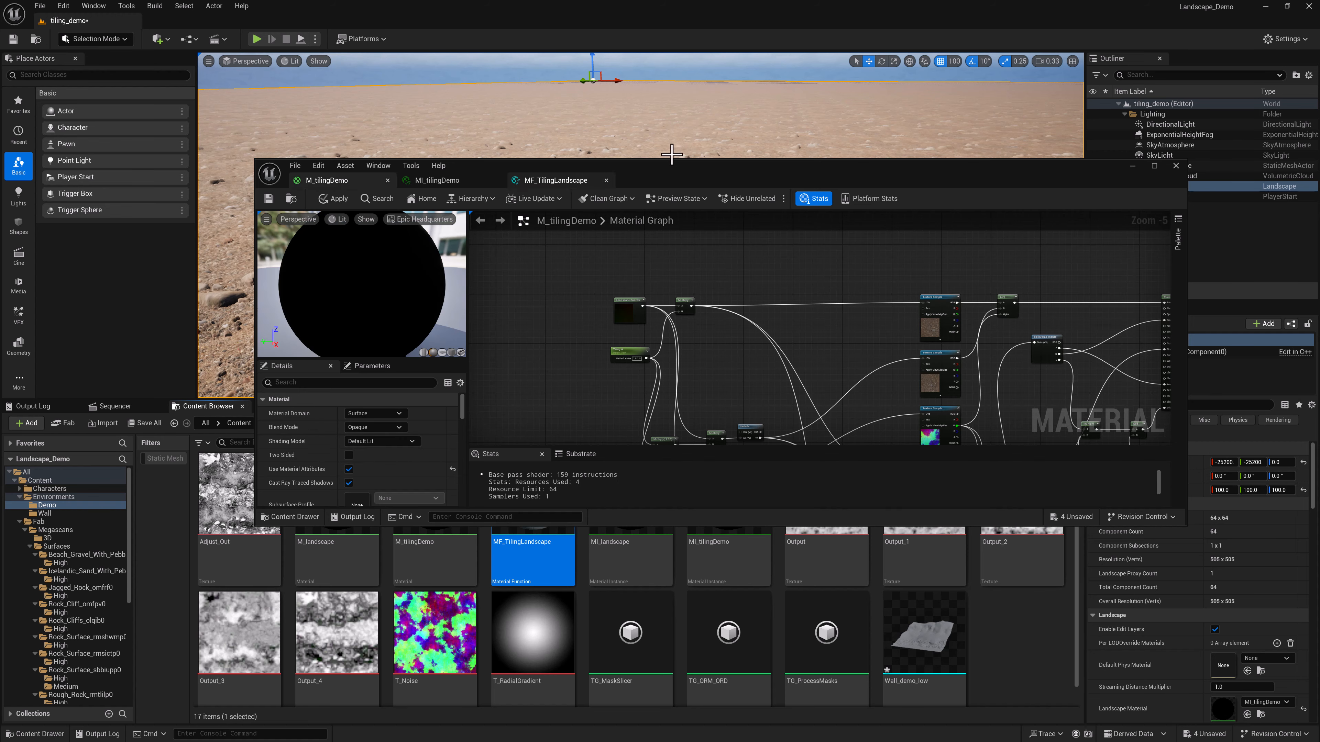
{"action": "double_click", "coordinate": [673, 176]}
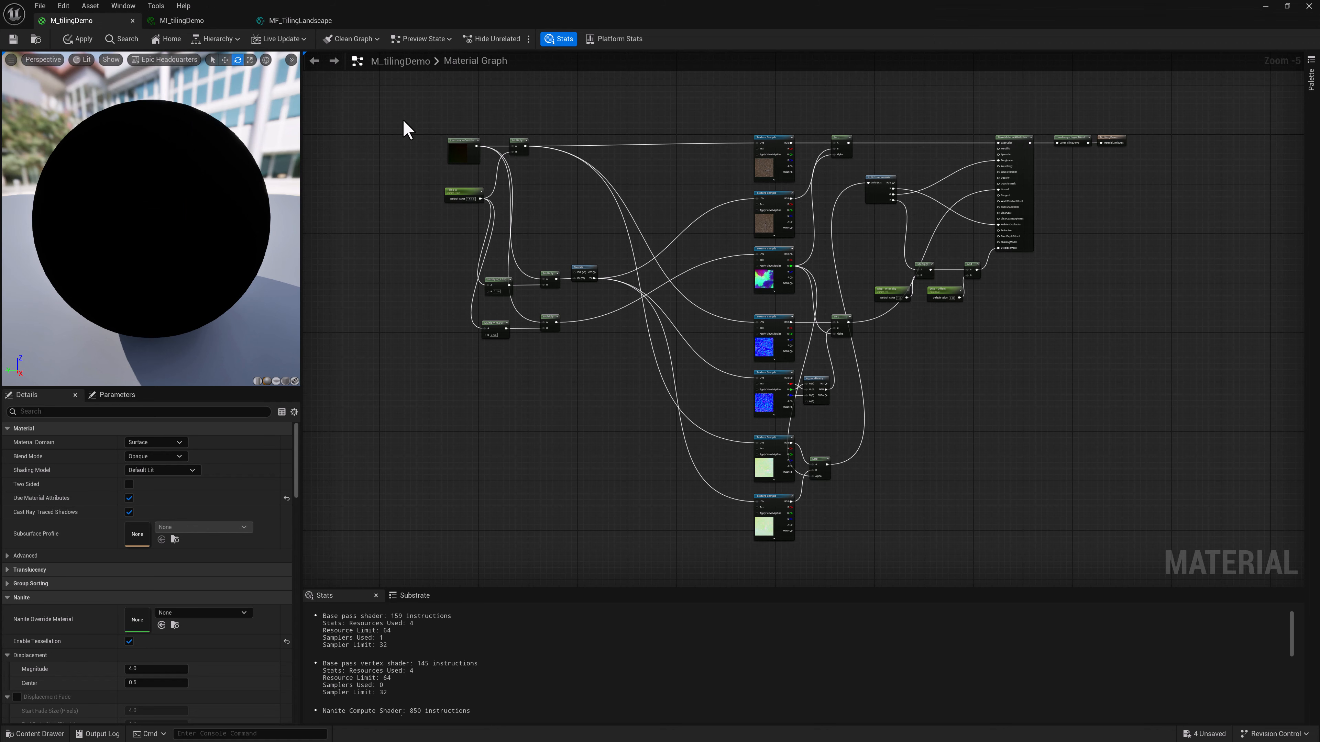
{"action": "left_click_drag", "start_coordinate": [478, 198], "coordinate": [1025, 546]}
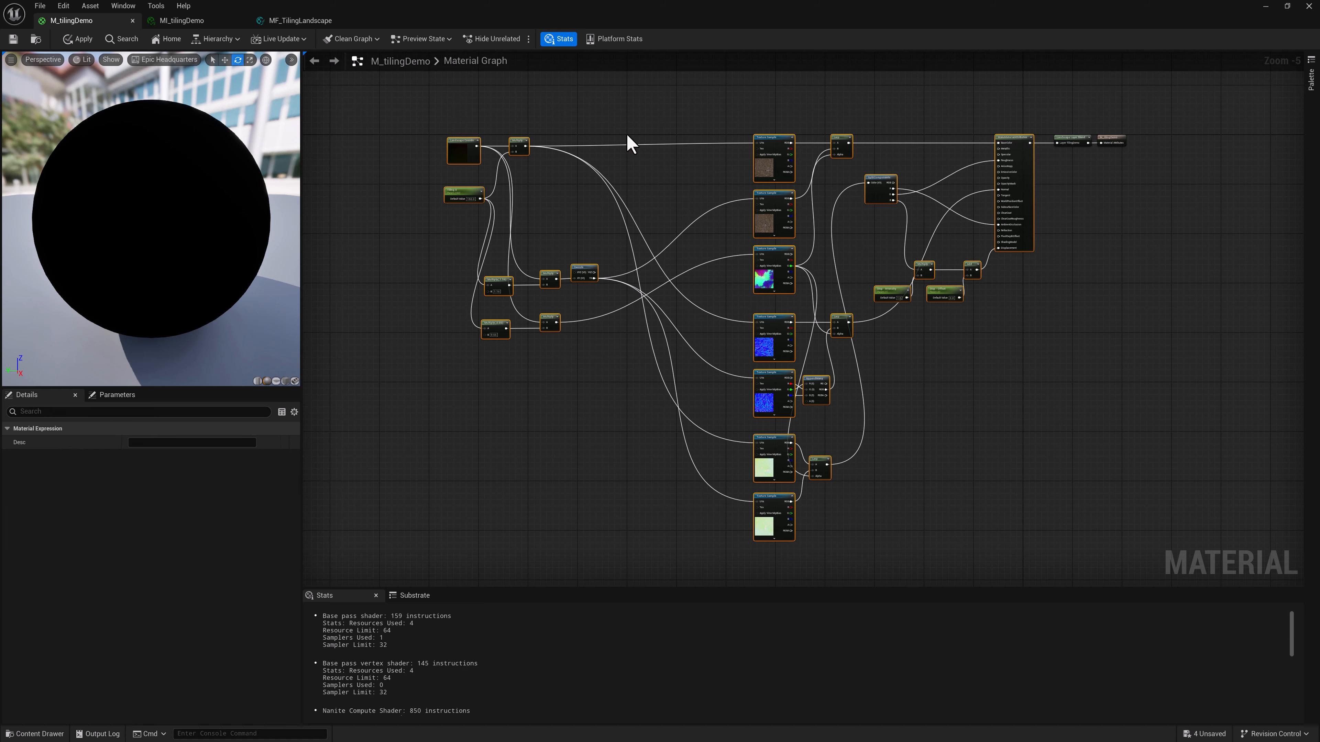
{"action": "left_click", "coordinate": [307, 21]}
{"action": "right_click_drag", "start_coordinate": [471, 262], "coordinate": [899, 304]}
{"action": "key", "text": "ctrl+v"}
{"action": "scroll", "coordinate": [901, 258], "scroll_direction": "down", "scroll_amount": 7}
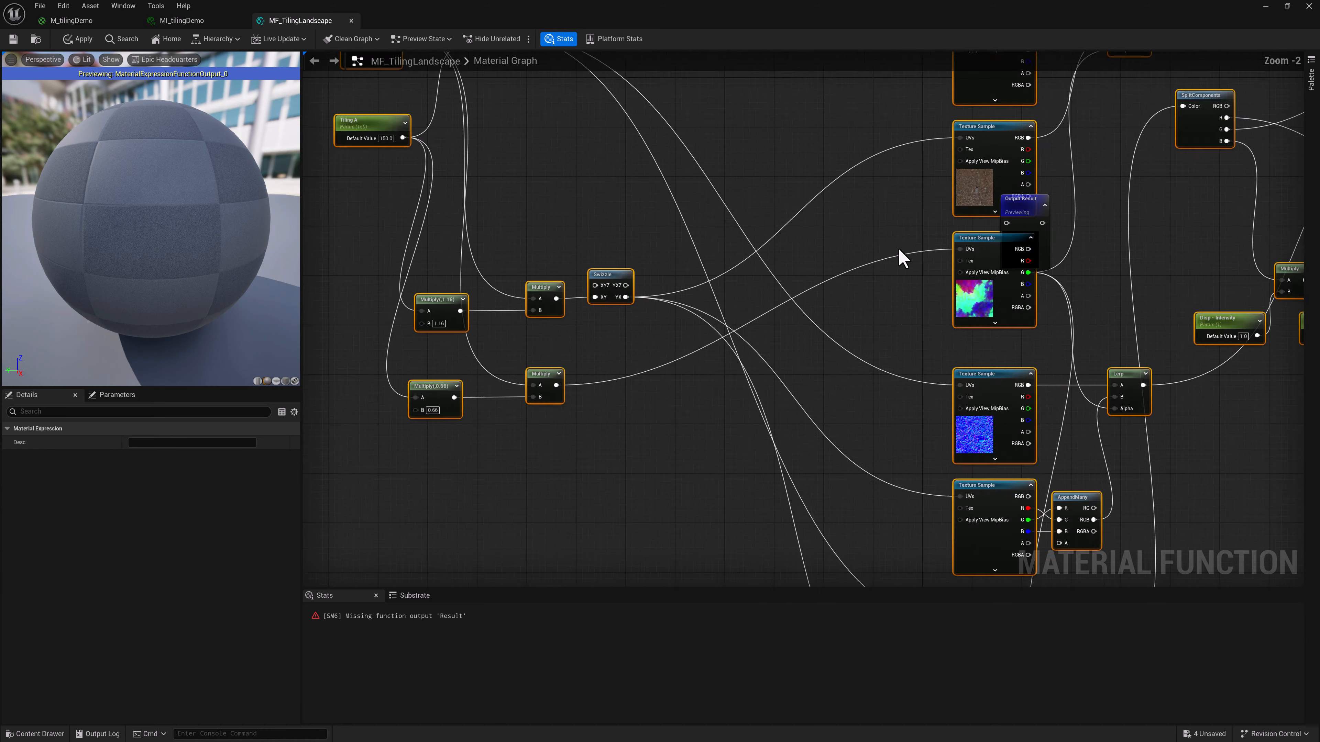
Move the Output Result node clear of the pasted nodes, to the right of the material attributes node.
{"action": "left_click_drag", "start_coordinate": [923, 180], "coordinate": [754, 236]}
{"action": "left_click", "coordinate": [893, 204]}
{"action": "scroll", "coordinate": [892, 198], "scroll_direction": "up", "scroll_amount": 3}
{"action": "right_click_drag", "start_coordinate": [891, 199], "coordinate": [939, 169]}
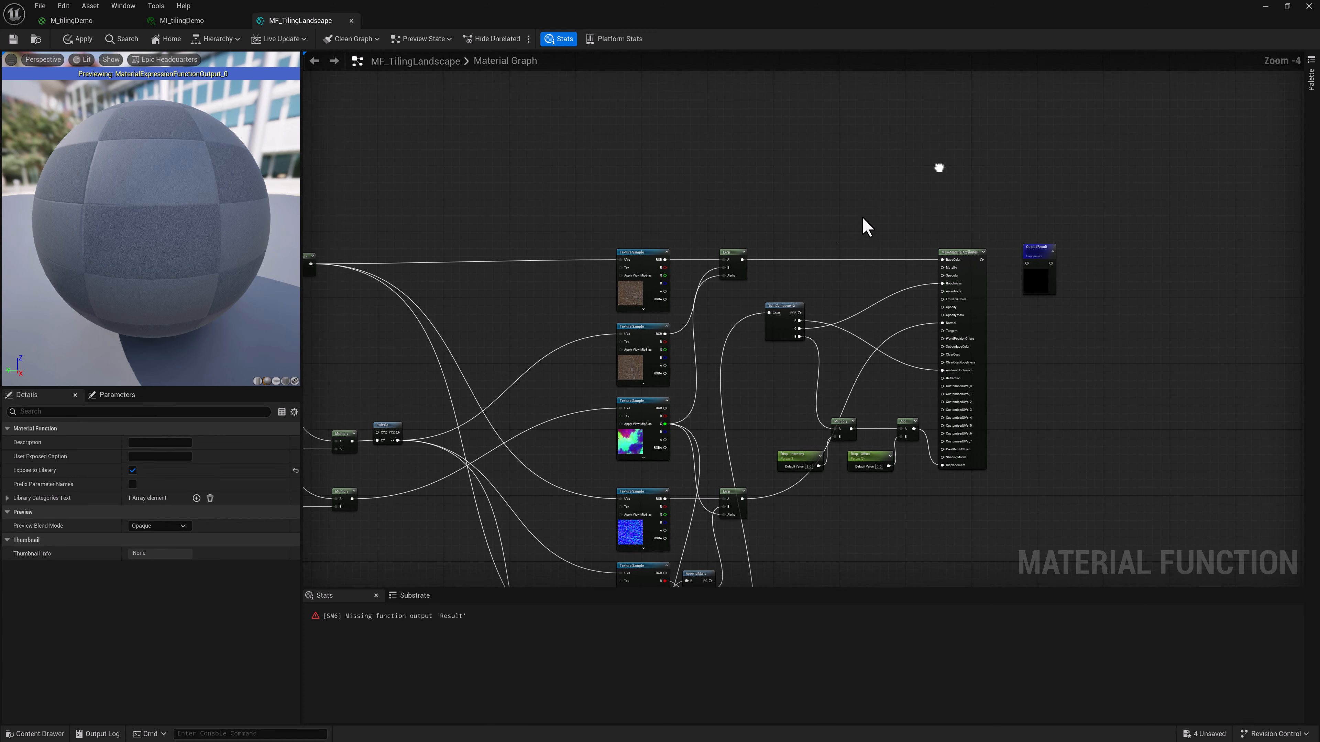
Add a FunctionInput node above the texture samples, name it Color, and set its input type to Function Input Texture 2D.
{"action": "scroll", "coordinate": [852, 221], "scroll_direction": "up", "scroll_amount": 2}
{"action": "right_click_drag", "start_coordinate": [449, 336], "coordinate": [791, 274]}
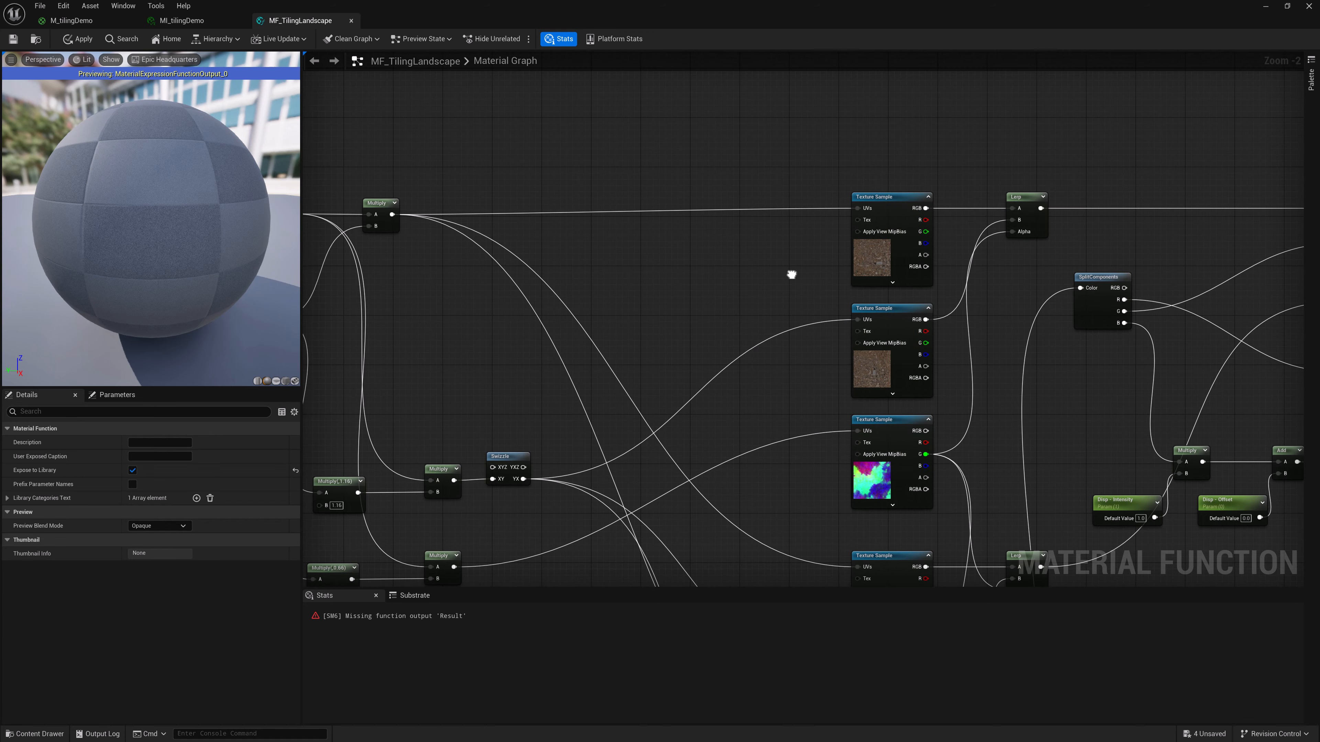
{"action": "right_click", "coordinate": [601, 122]}
{"action": "type", "text": "function"}
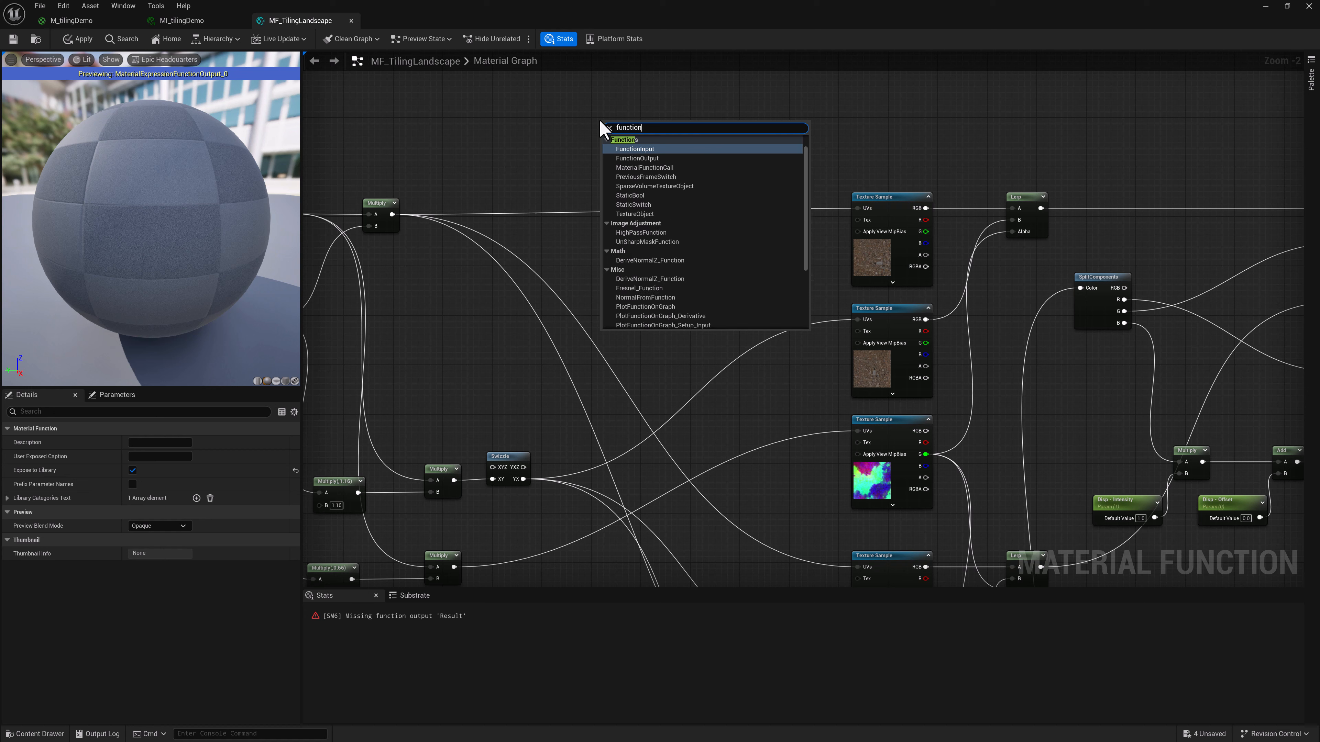
{"action": "left_click", "coordinate": [642, 149]}
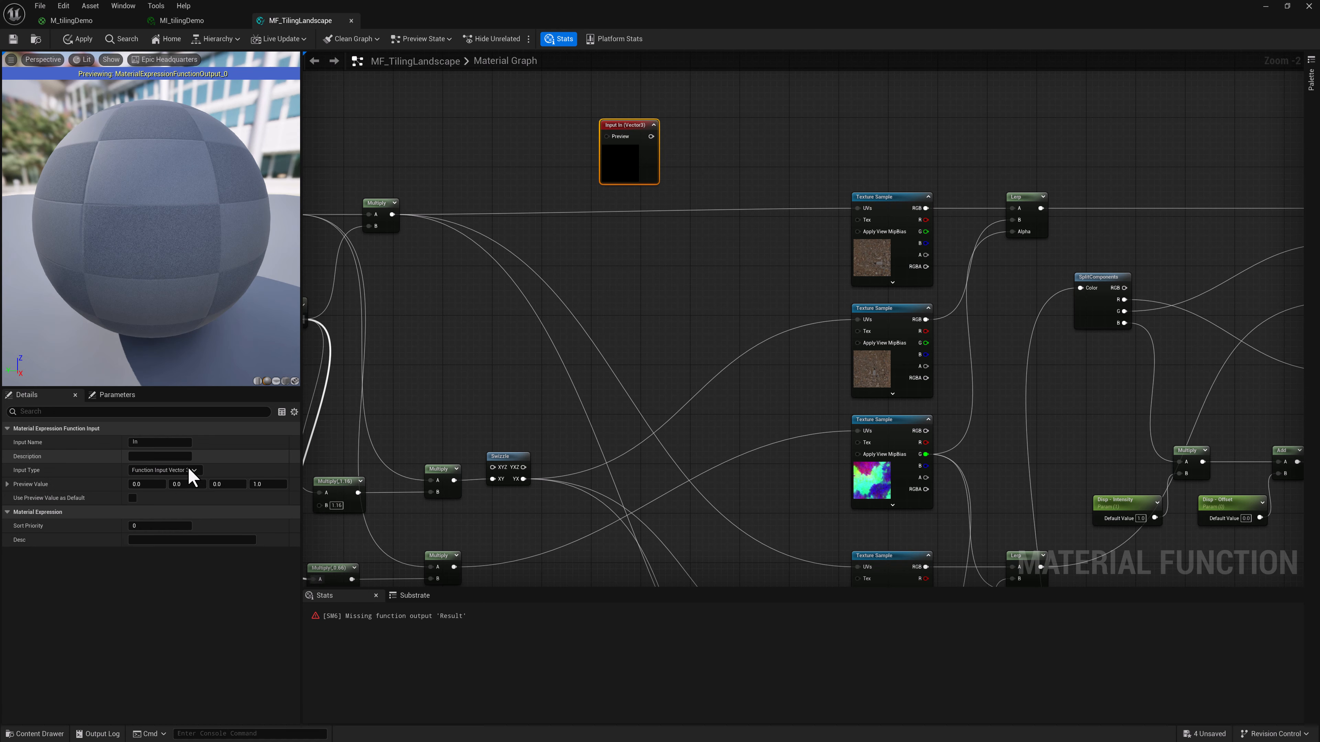
{"action": "left_click", "coordinate": [189, 471]}
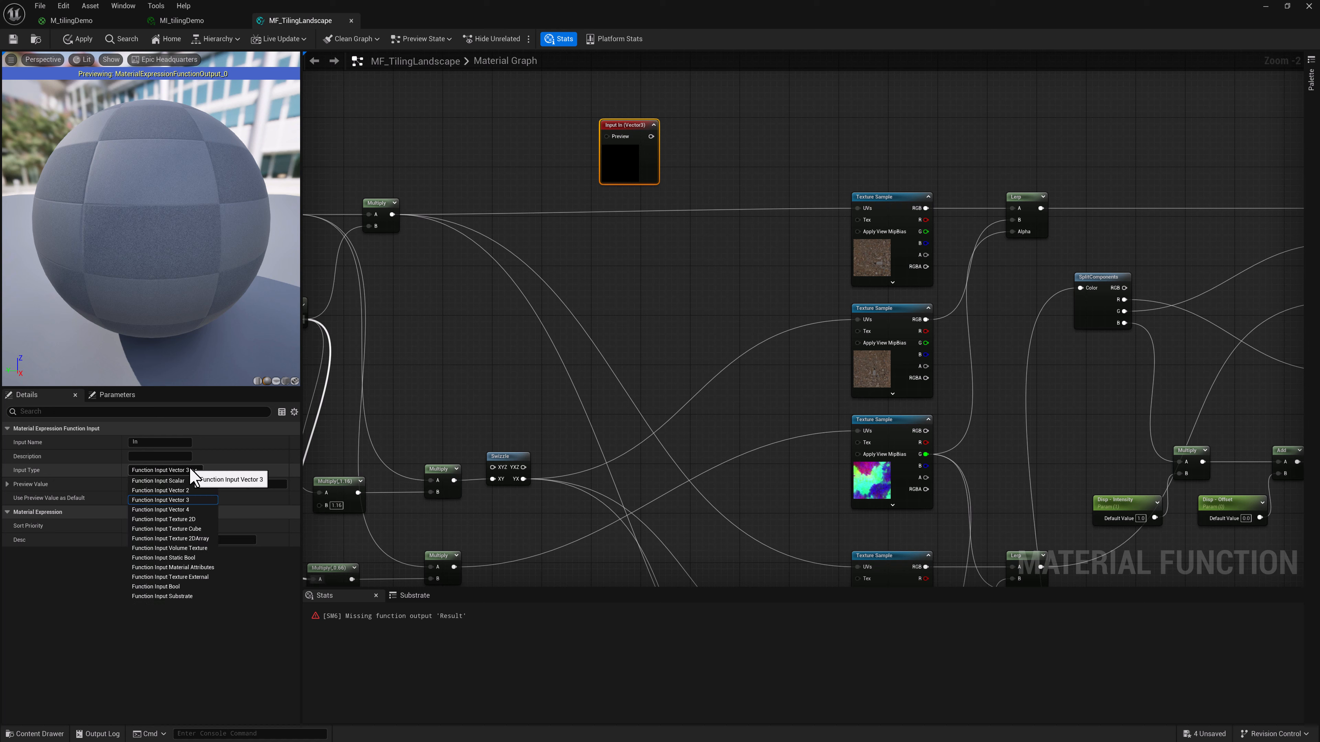
{"action": "left_click", "coordinate": [195, 519]}
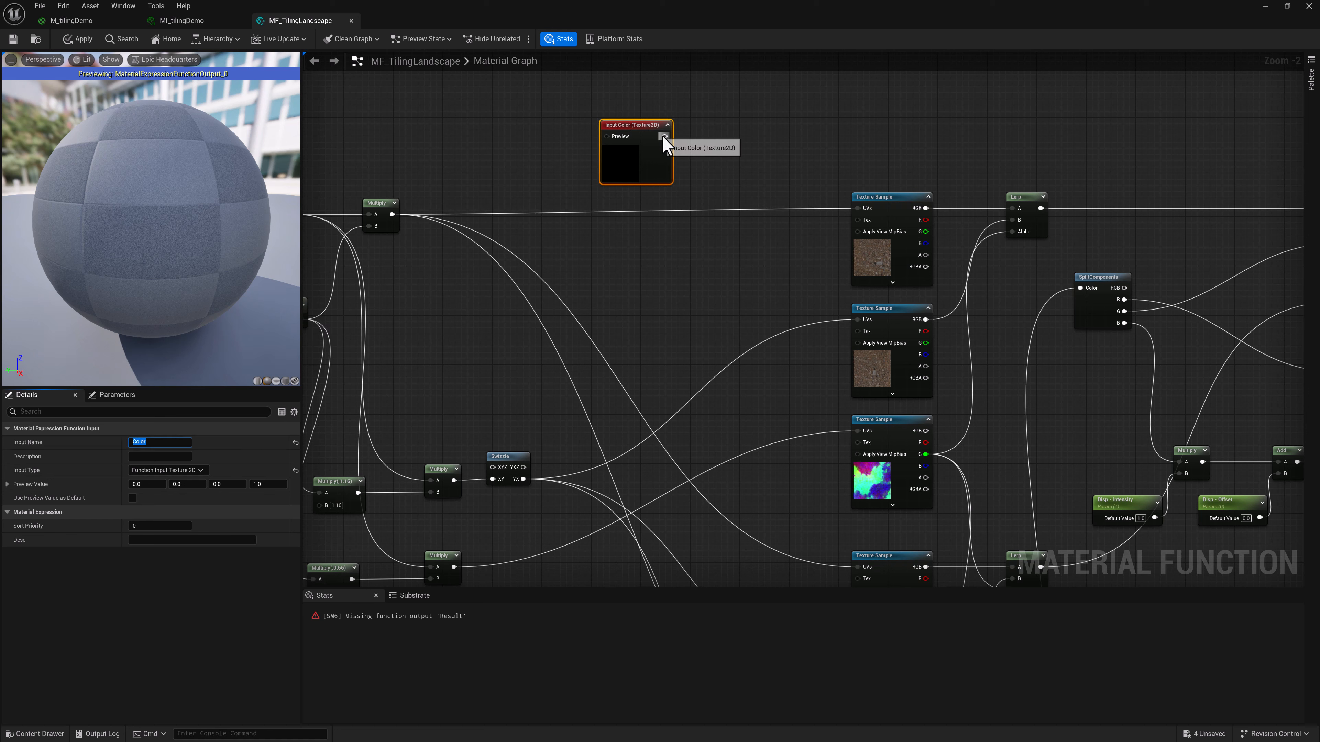
Connect the Color input to the Tex inputs of the two base color Texture Samples and place it beside them.
{"action": "left_click_drag", "start_coordinate": [665, 136], "coordinate": [859, 223]}
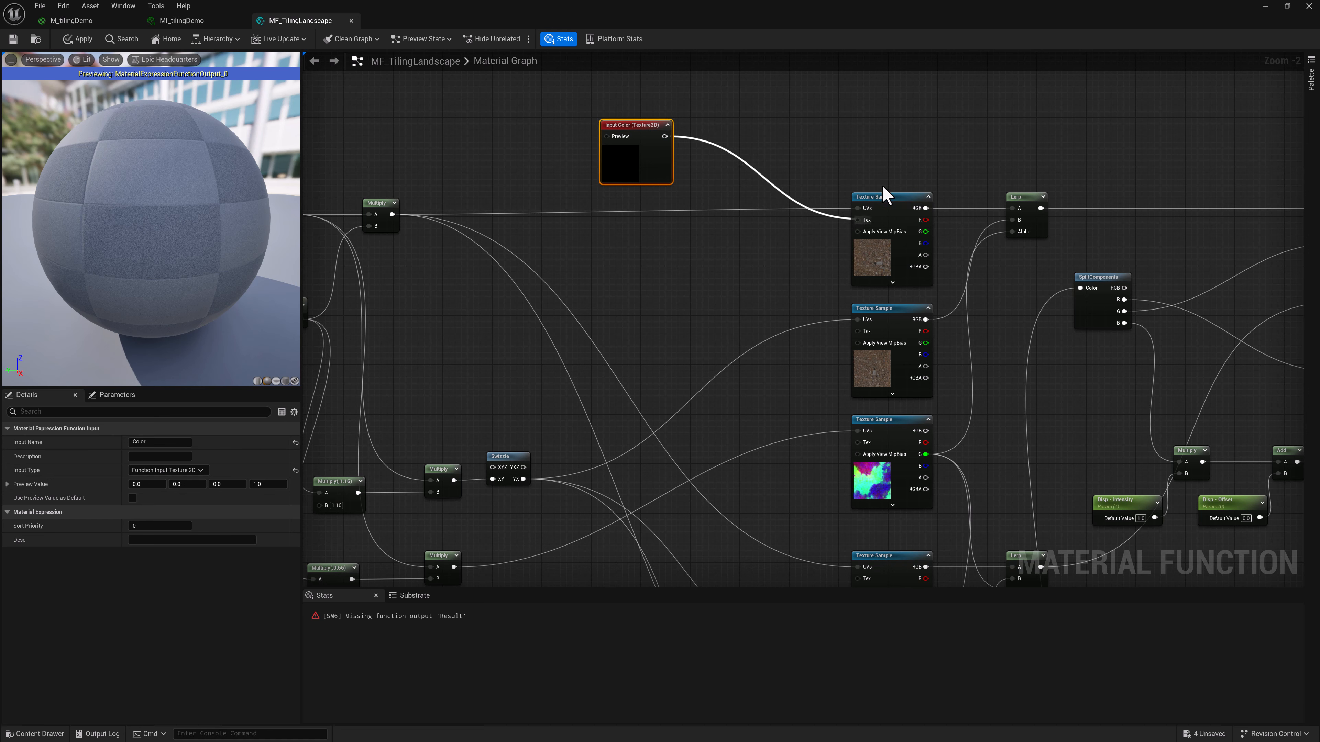
{"action": "left_click_drag", "start_coordinate": [667, 136], "coordinate": [863, 337]}
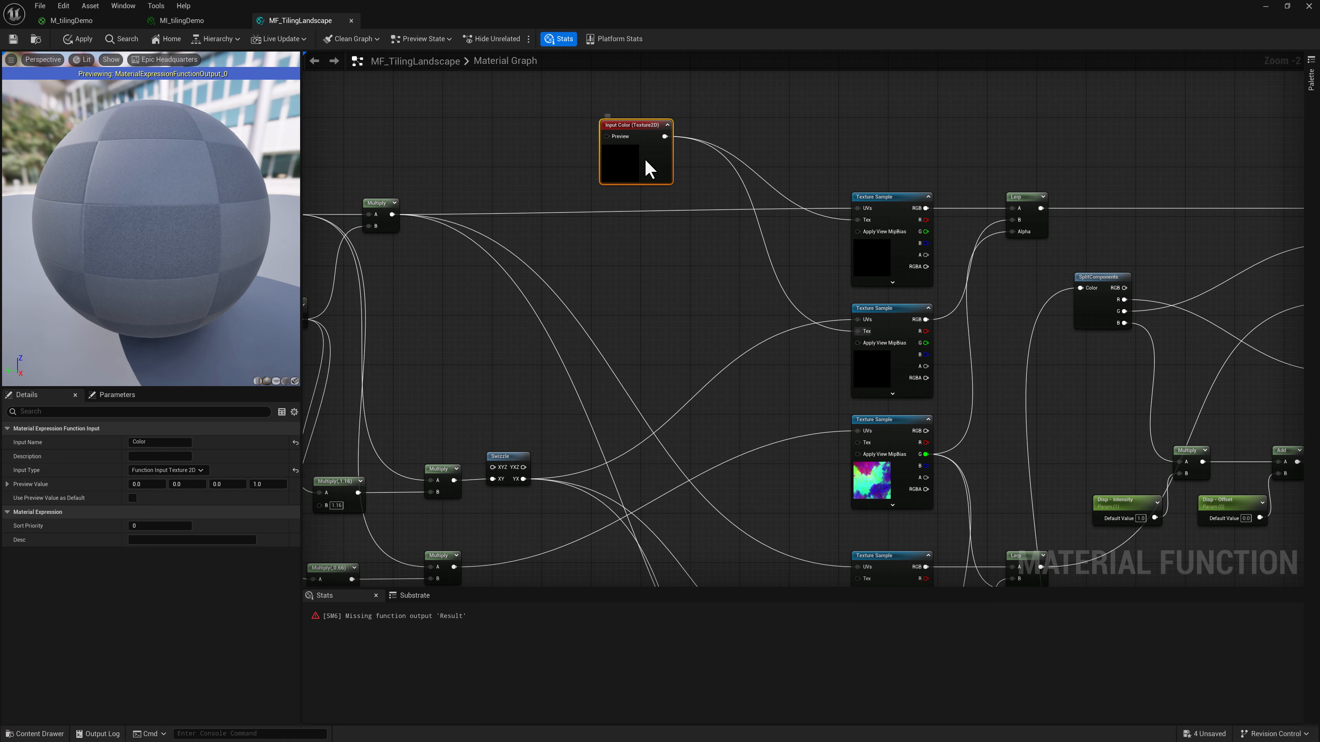
{"action": "left_click_drag", "start_coordinate": [627, 126], "coordinate": [716, 267]}
Paste a copy of the Color input node, place it beside the normal map Texture Samples, and name it N.
{"action": "right_click_drag", "start_coordinate": [741, 237], "coordinate": [772, 135]}
{"action": "key", "text": "ctrl+v"}
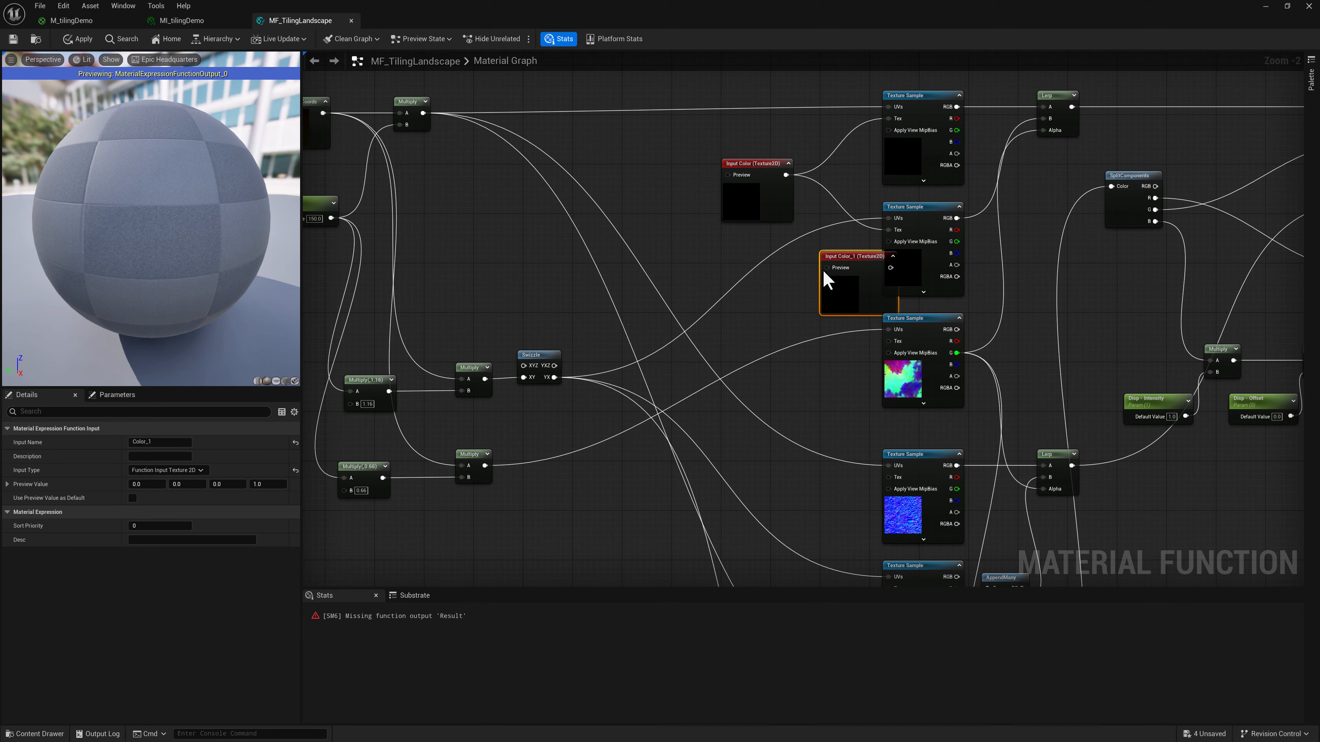
{"action": "left_click_drag", "start_coordinate": [838, 258], "coordinate": [739, 518]}
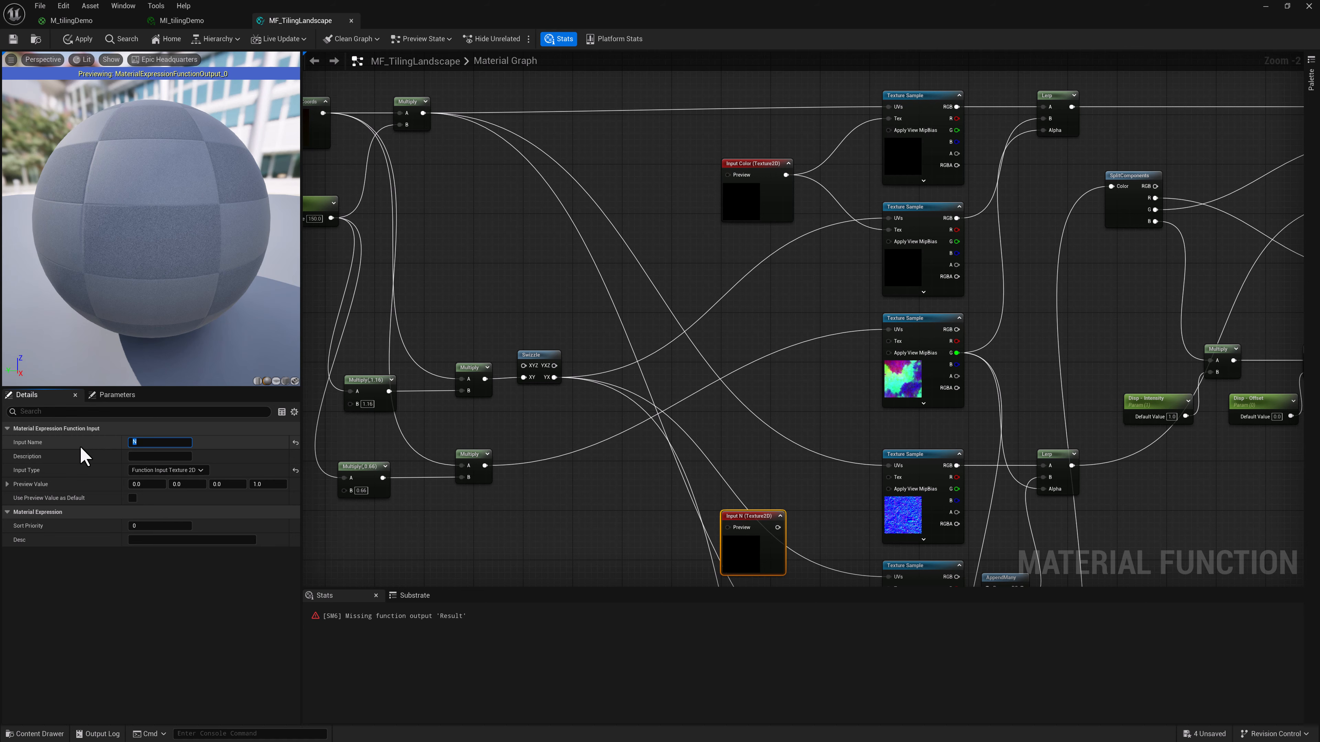
Connect the N input to the Tex inputs of both normal map Texture Samples.
{"action": "right_click_drag", "start_coordinate": [671, 537], "coordinate": [656, 392]}
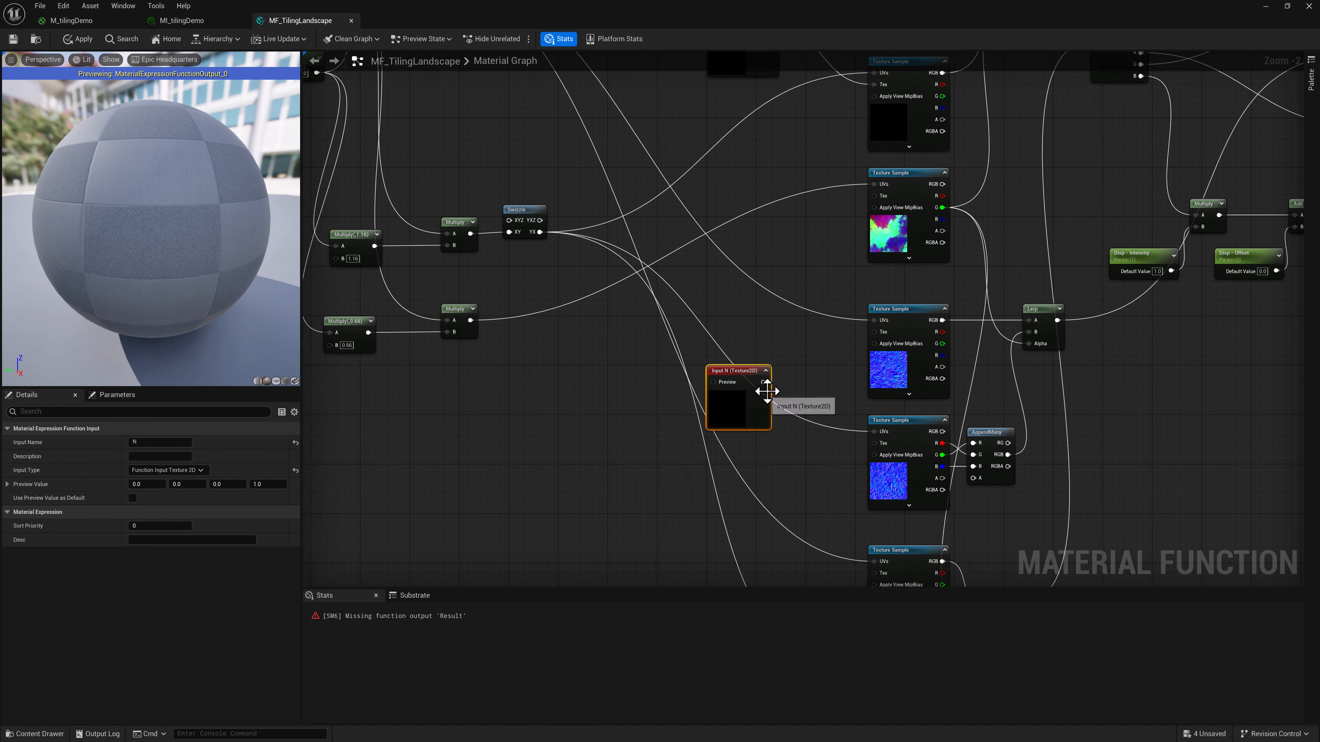
{"action": "left_click_drag", "start_coordinate": [763, 383], "coordinate": [873, 342]}
{"action": "left_click_drag", "start_coordinate": [874, 343], "coordinate": [875, 335]}
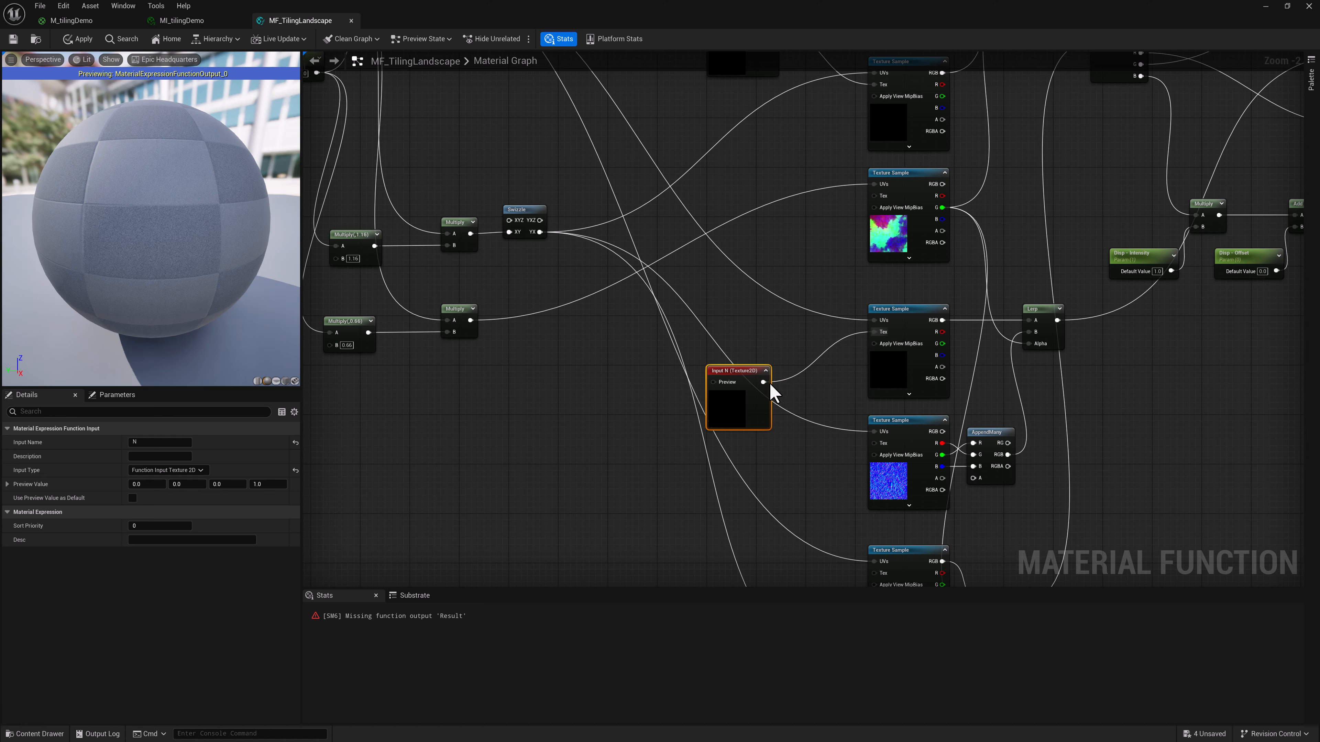
{"action": "left_click_drag", "start_coordinate": [764, 383], "coordinate": [875, 443]}
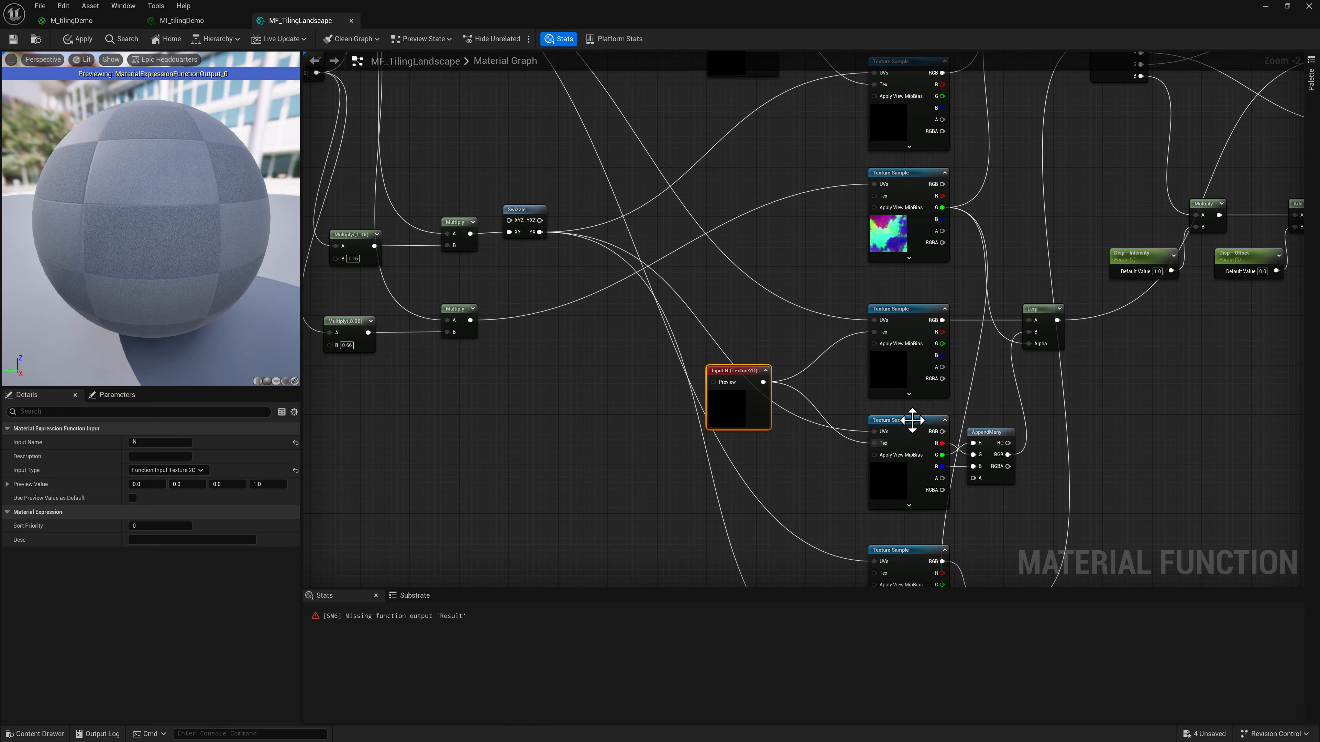
Paste another Texture 2D input node beside the two lowest Texture Samples and name it ORD.
{"action": "right_click_drag", "start_coordinate": [810, 347], "coordinate": [826, 234]}
{"action": "key", "text": "ctrl+v"}
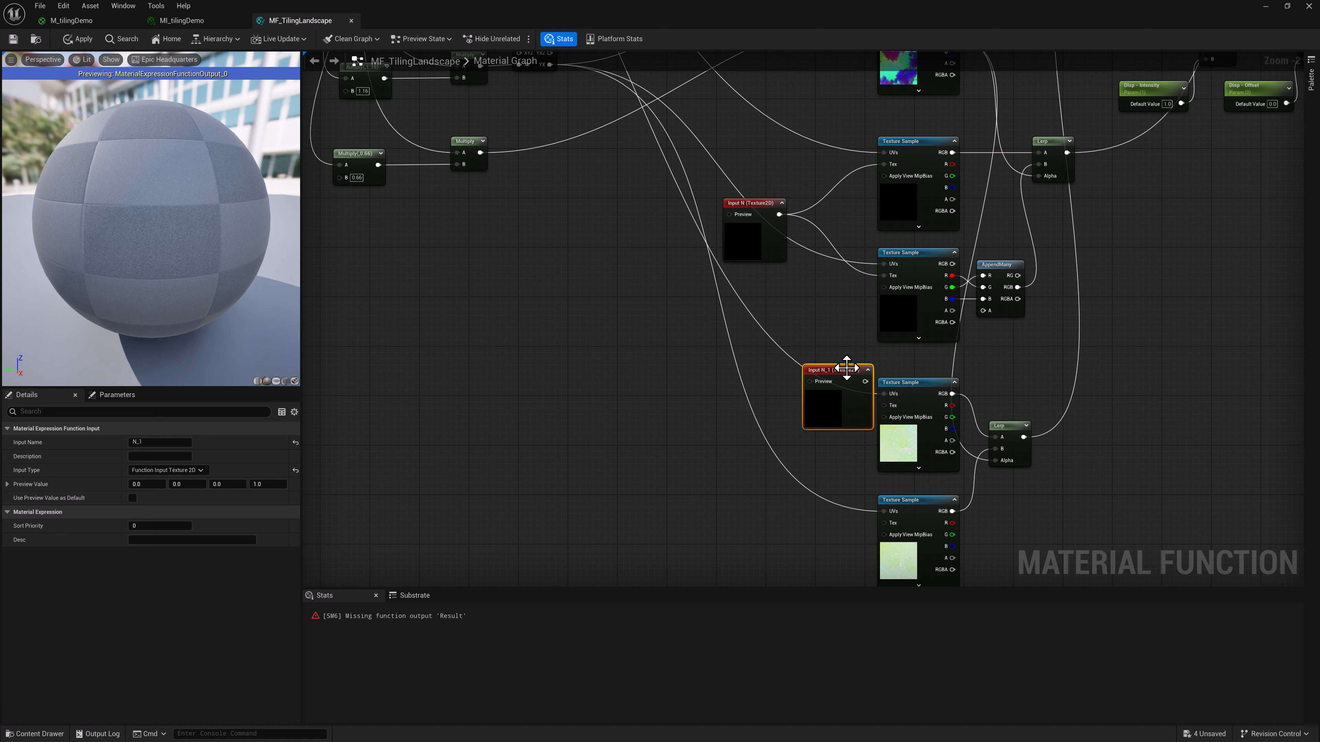
{"action": "left_click_drag", "start_coordinate": [846, 367], "coordinate": [766, 439]}
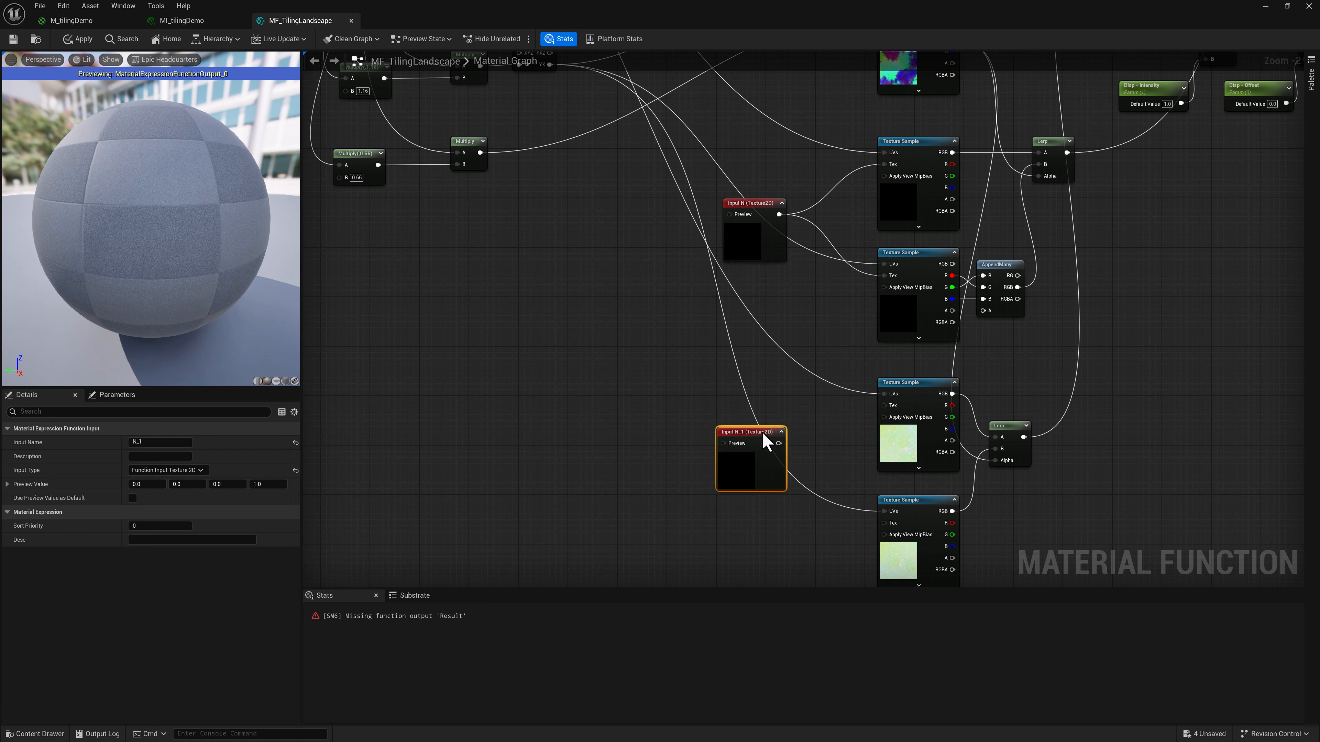
{"action": "left_click", "coordinate": [141, 443]}
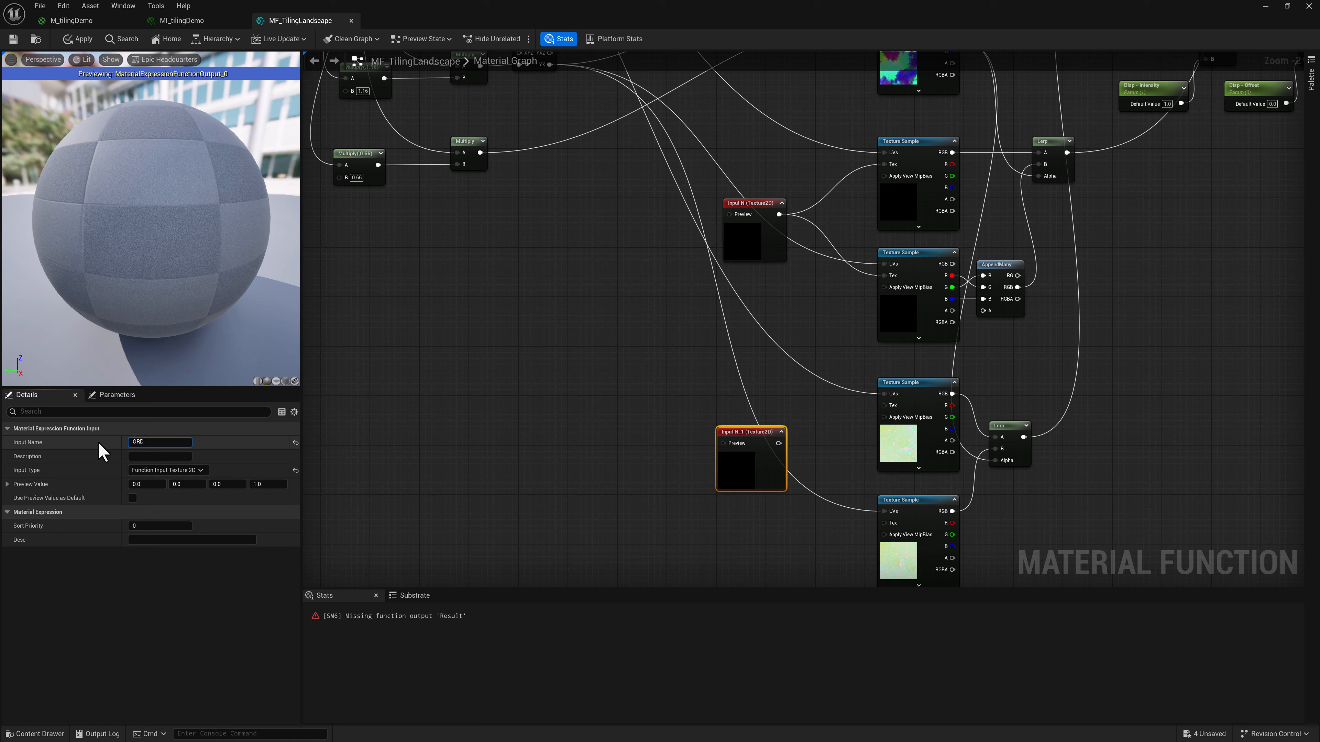
{"action": "type", "text": "ORD"}
{"action": "key", "text": "Return"}
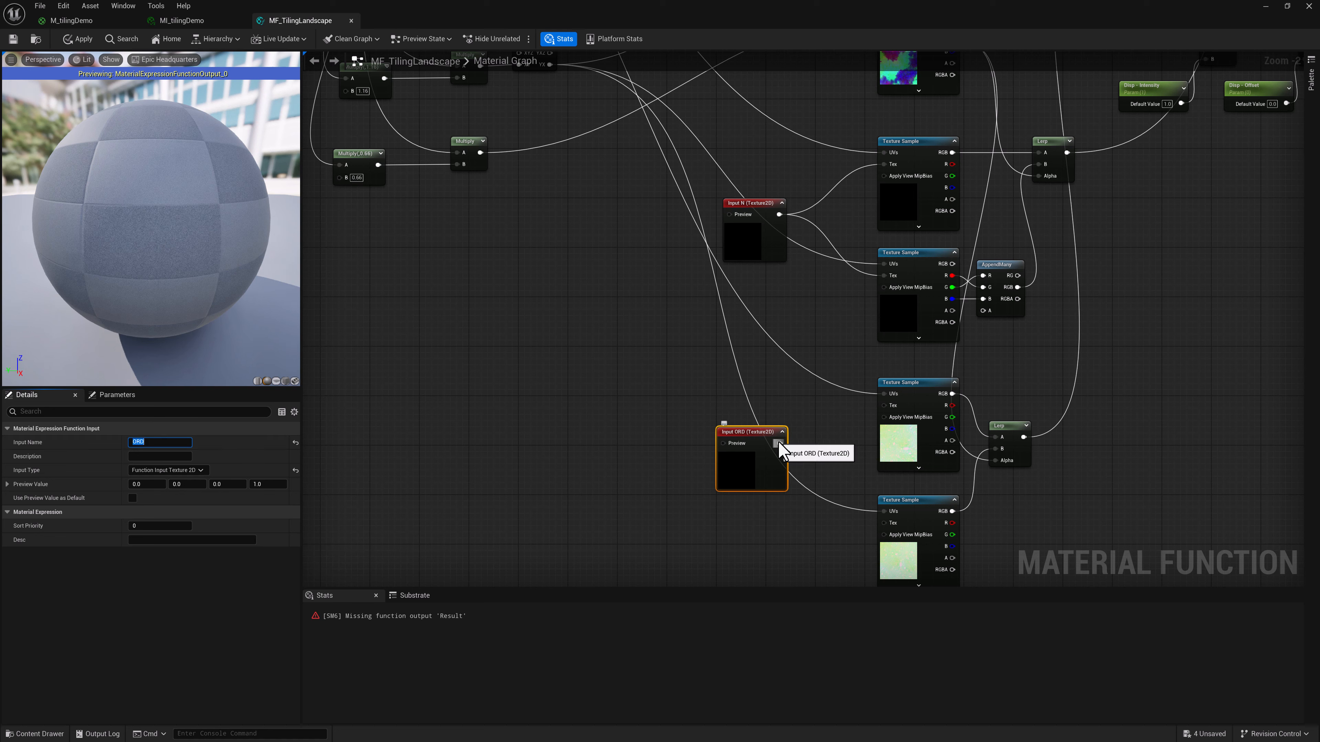
Connect the ORD input to the Tex inputs of the two lowest Texture Samples and align it between them.
{"action": "left_click_drag", "start_coordinate": [780, 443], "coordinate": [884, 406]}
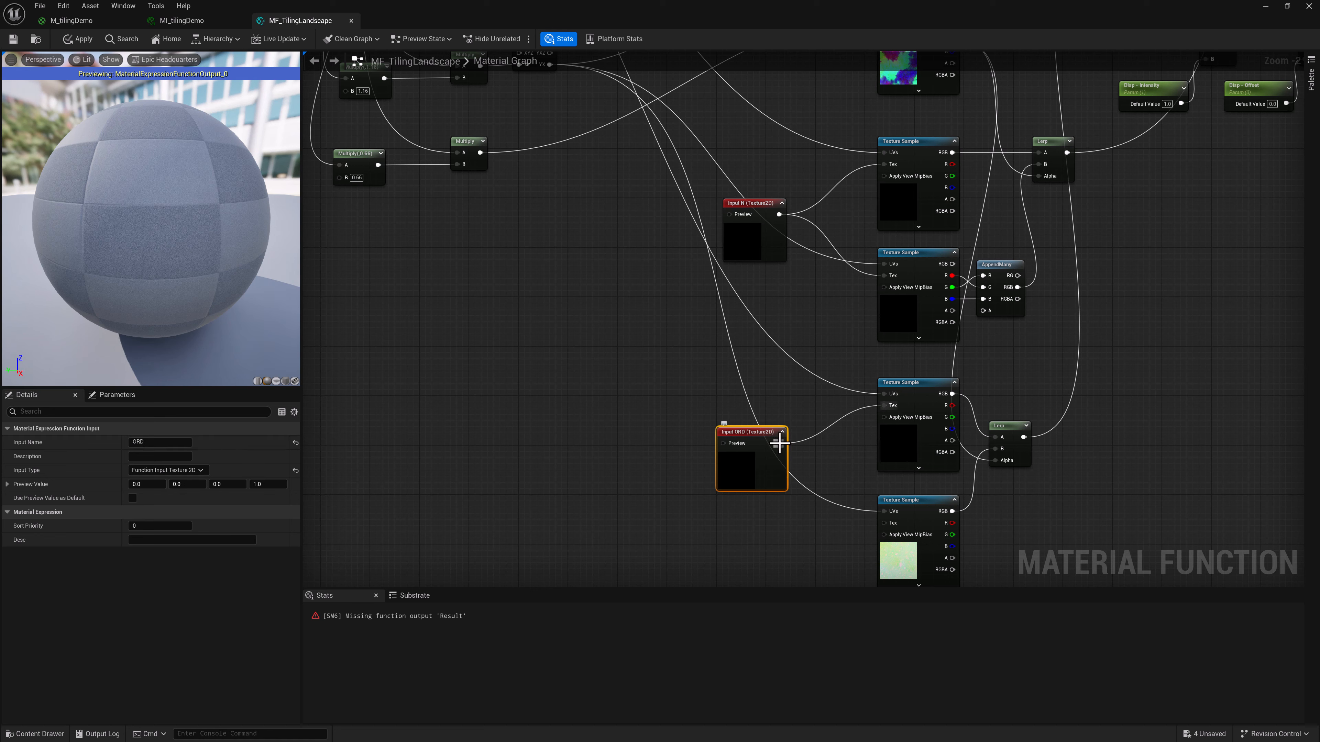
{"action": "mouse_move", "coordinate": [779, 443]}
{"action": "left_mouse_down"}
{"action": "mouse_move", "coordinate": [890, 529]}
{"action": "mouse_move", "coordinate": [756, 445]}
{"action": "left_mouse_up"}
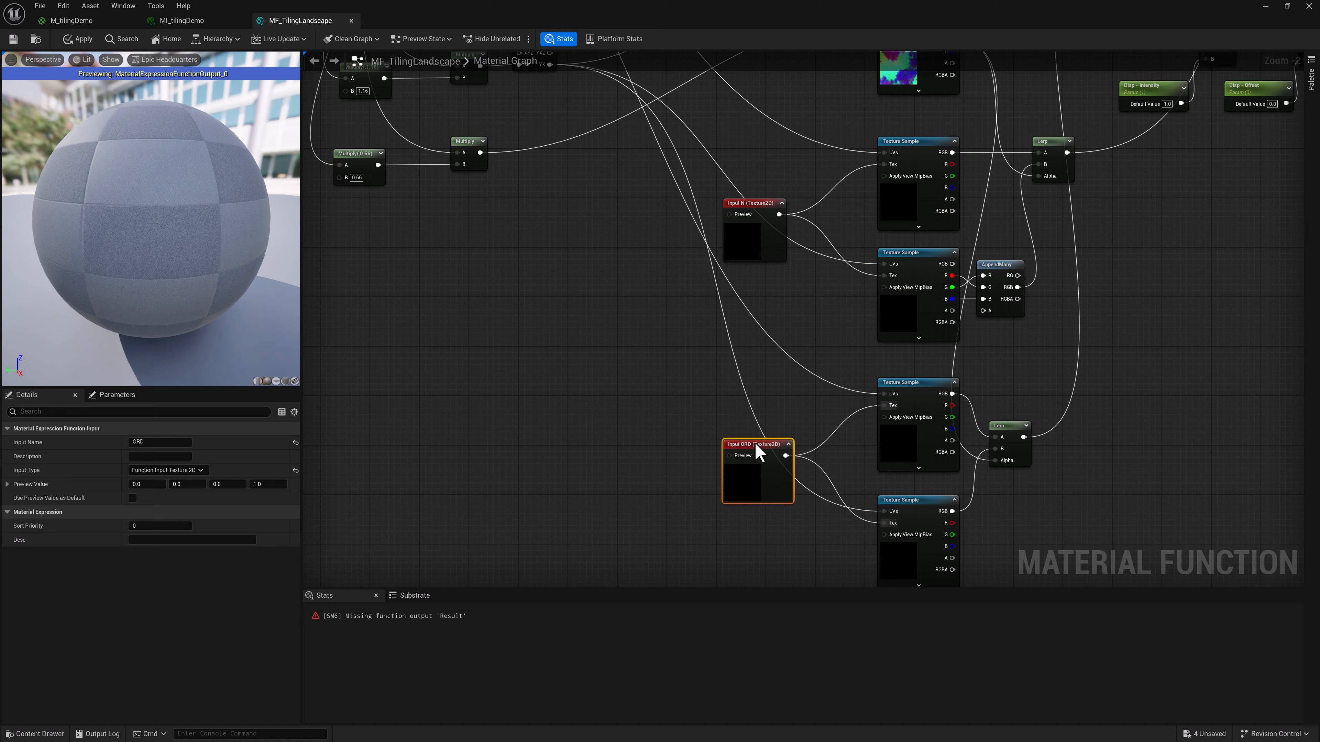
Add a FunctionInput node below the Tiling A parameter, set its input type to Function Input Scalar, and name it Tiling.
{"action": "scroll", "coordinate": [691, 392], "scroll_direction": "down", "scroll_amount": 2}
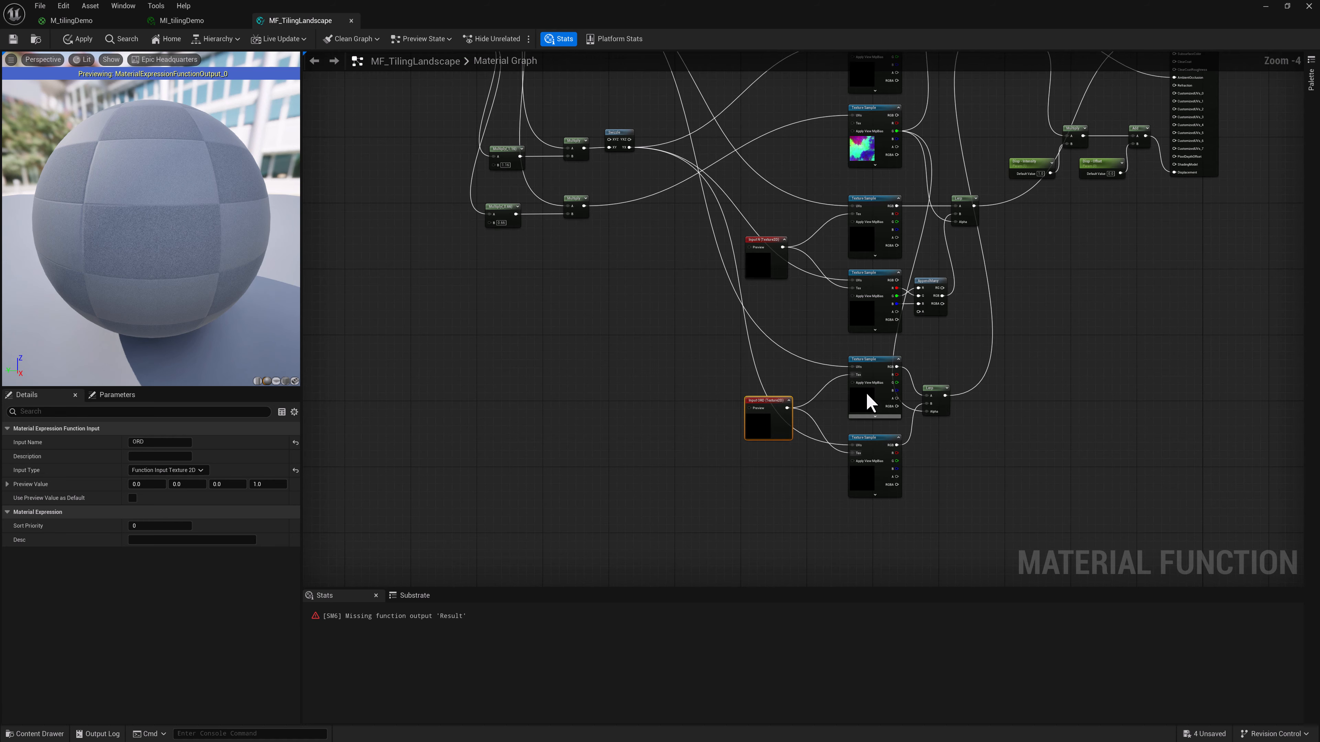
{"action": "right_click_drag", "start_coordinate": [532, 83], "coordinate": [694, 270]}
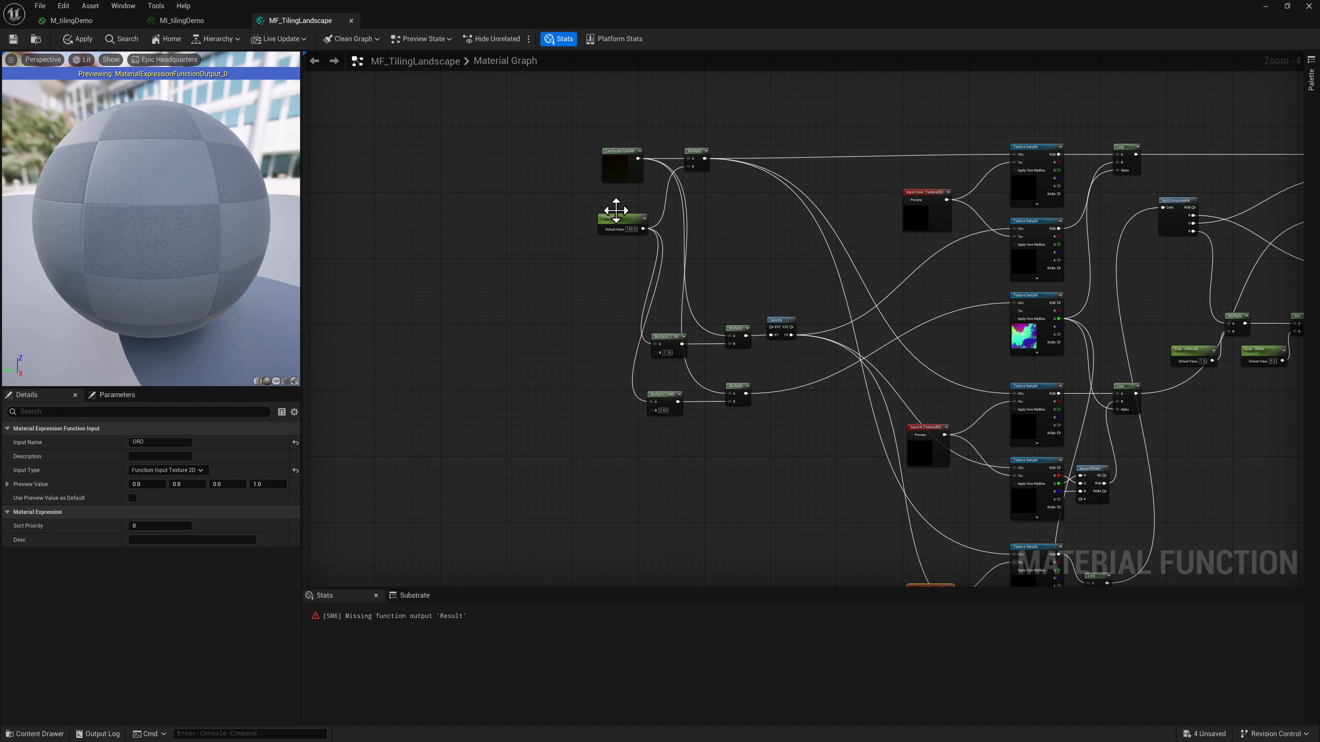
{"action": "scroll", "coordinate": [582, 266], "scroll_direction": "up", "scroll_amount": 4}
{"action": "right_click", "coordinate": [601, 293]}
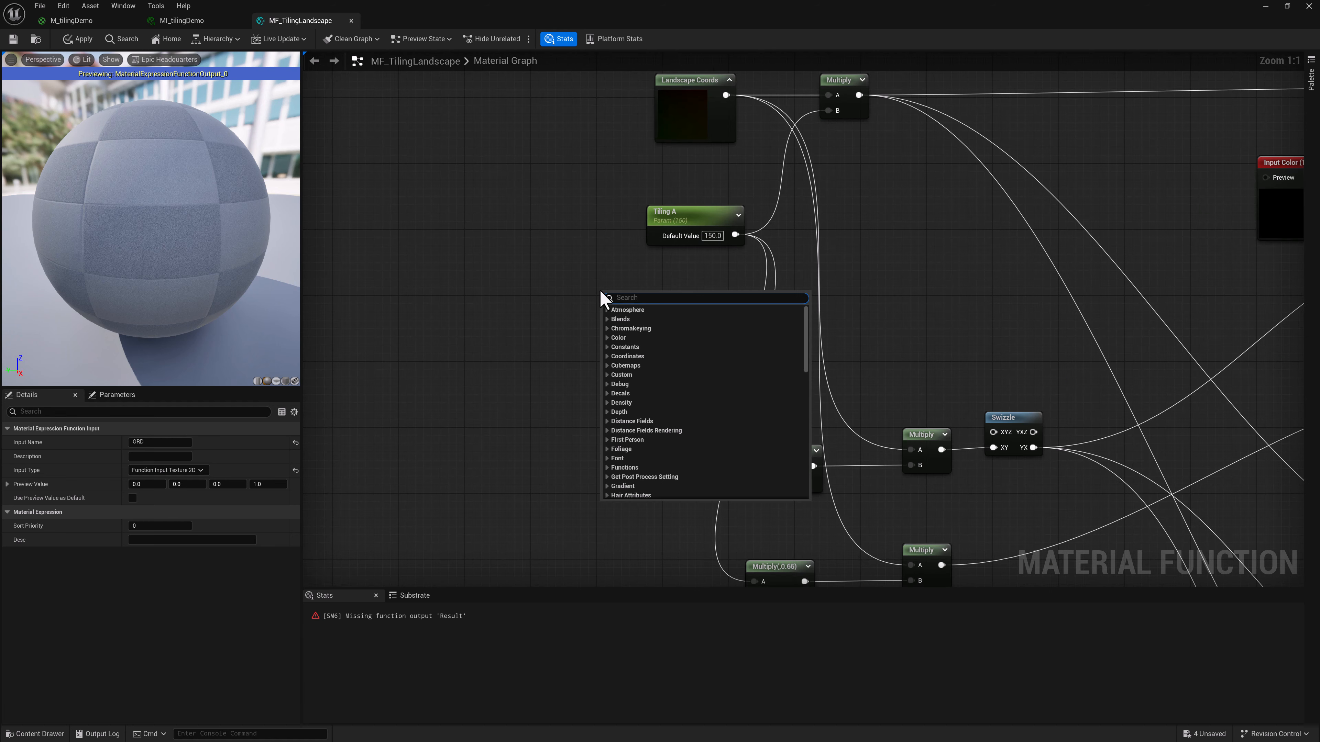
{"action": "type", "text": "function"}
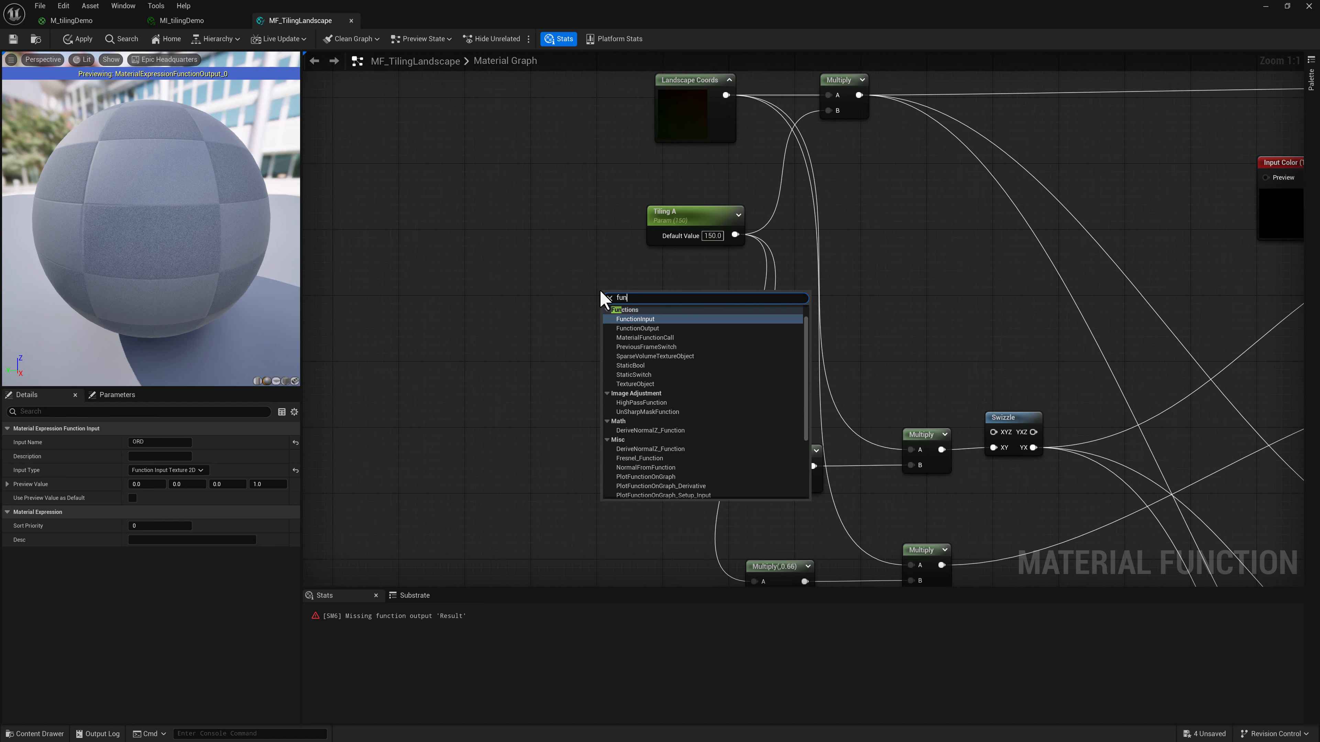
{"action": "left_click", "coordinate": [660, 319]}
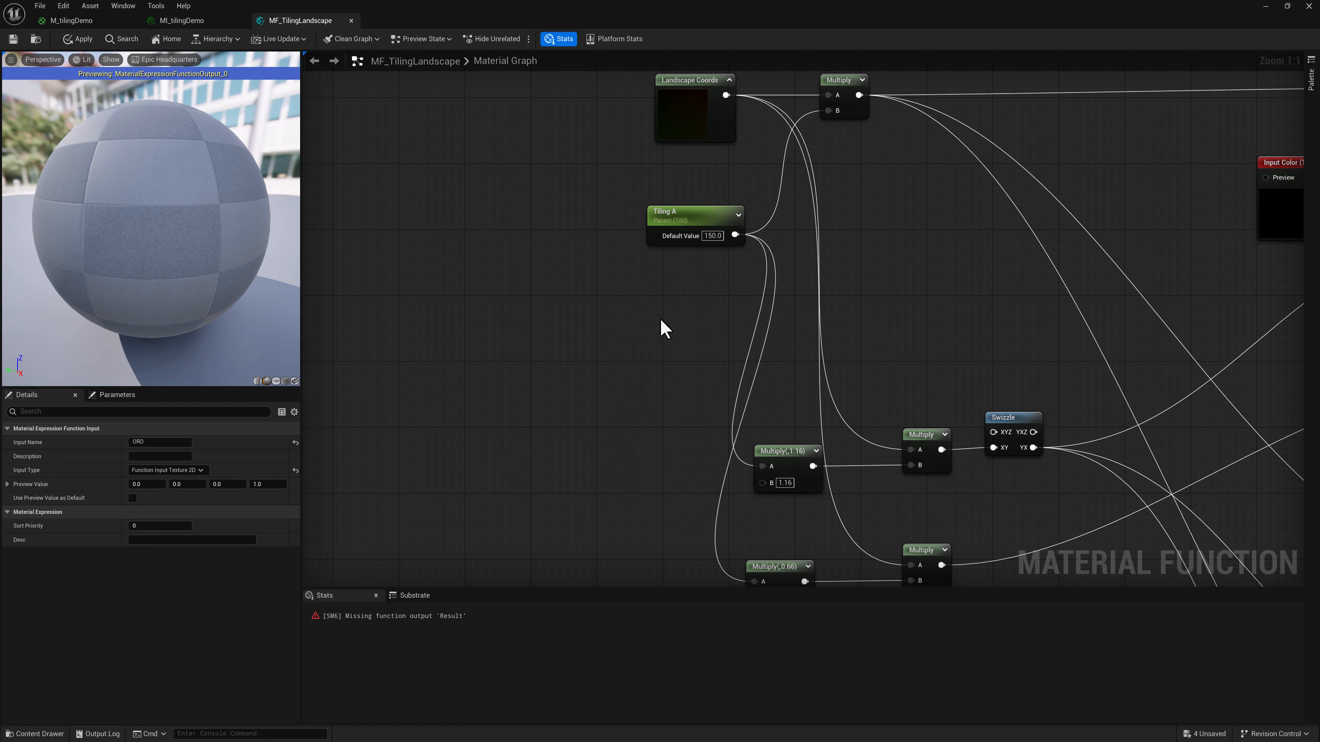
{"action": "left_click", "coordinate": [172, 470]}
{"action": "left_click", "coordinate": [174, 478]}
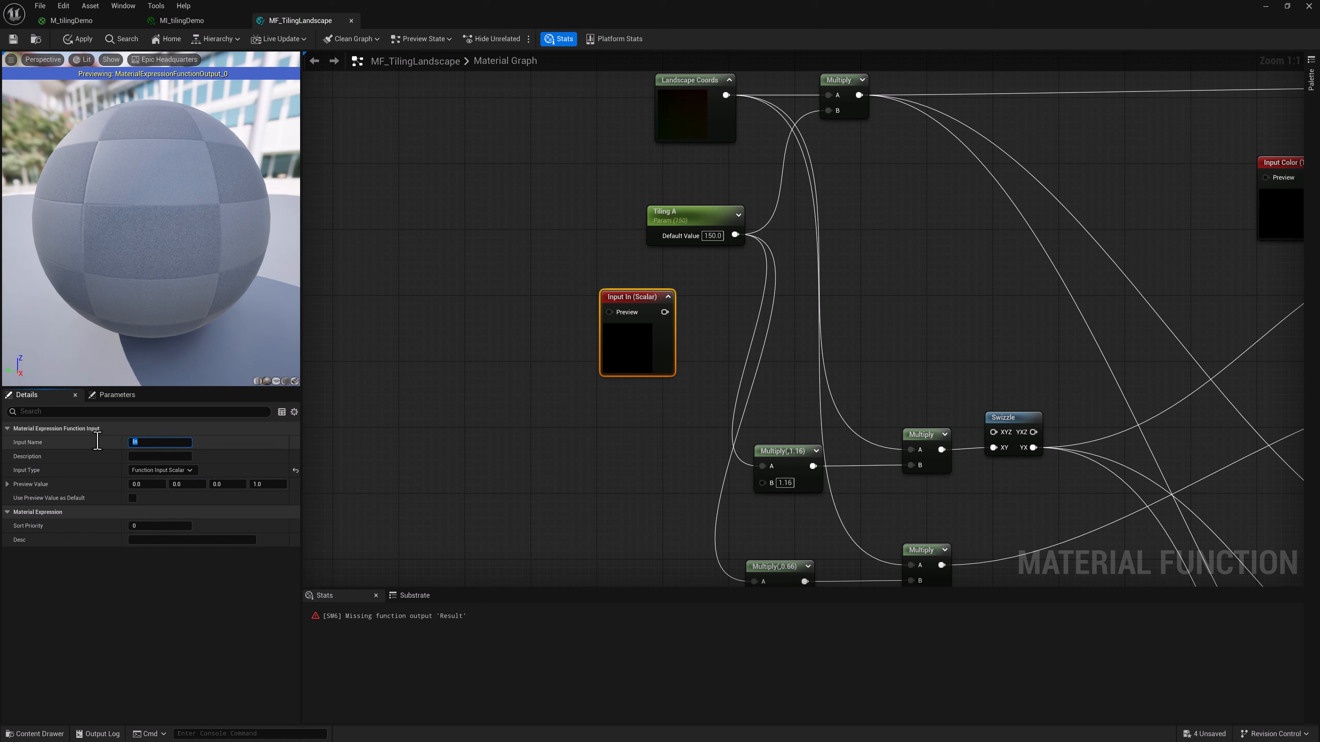
{"action": "key", "text": "Return"}
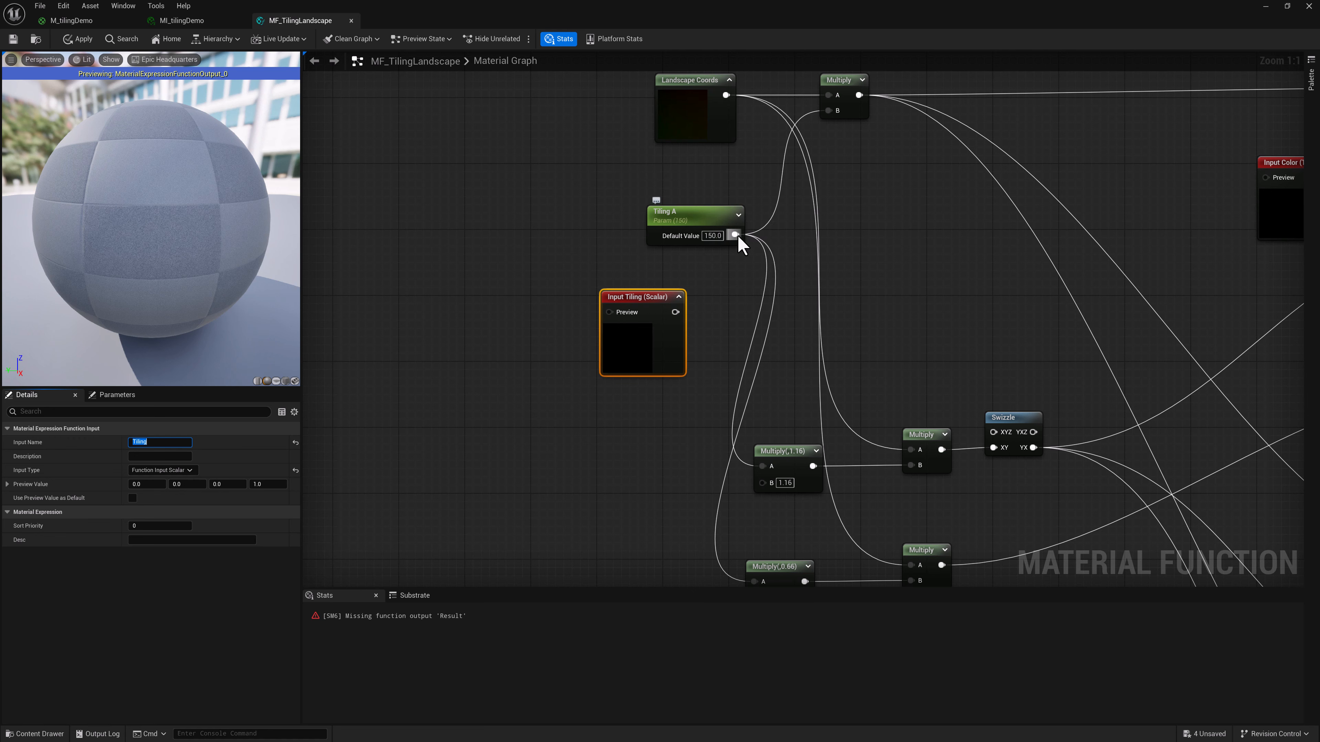
Move all of the Tiling A parameter's output connections to the Tiling input and delete Tiling A.
{"action": "left_click_drag", "start_coordinate": [734, 238], "coordinate": [675, 313], "text": "ctrl"}
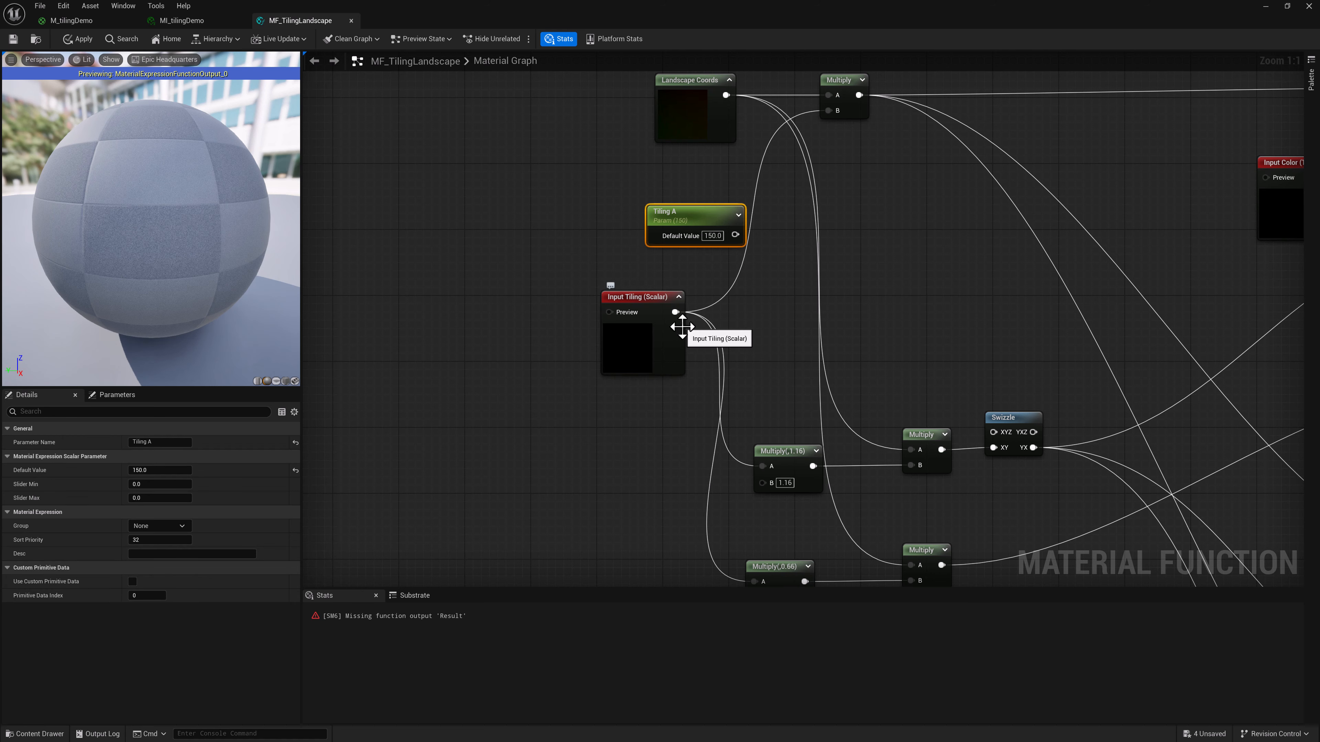
{"action": "key", "text": "Delete"}
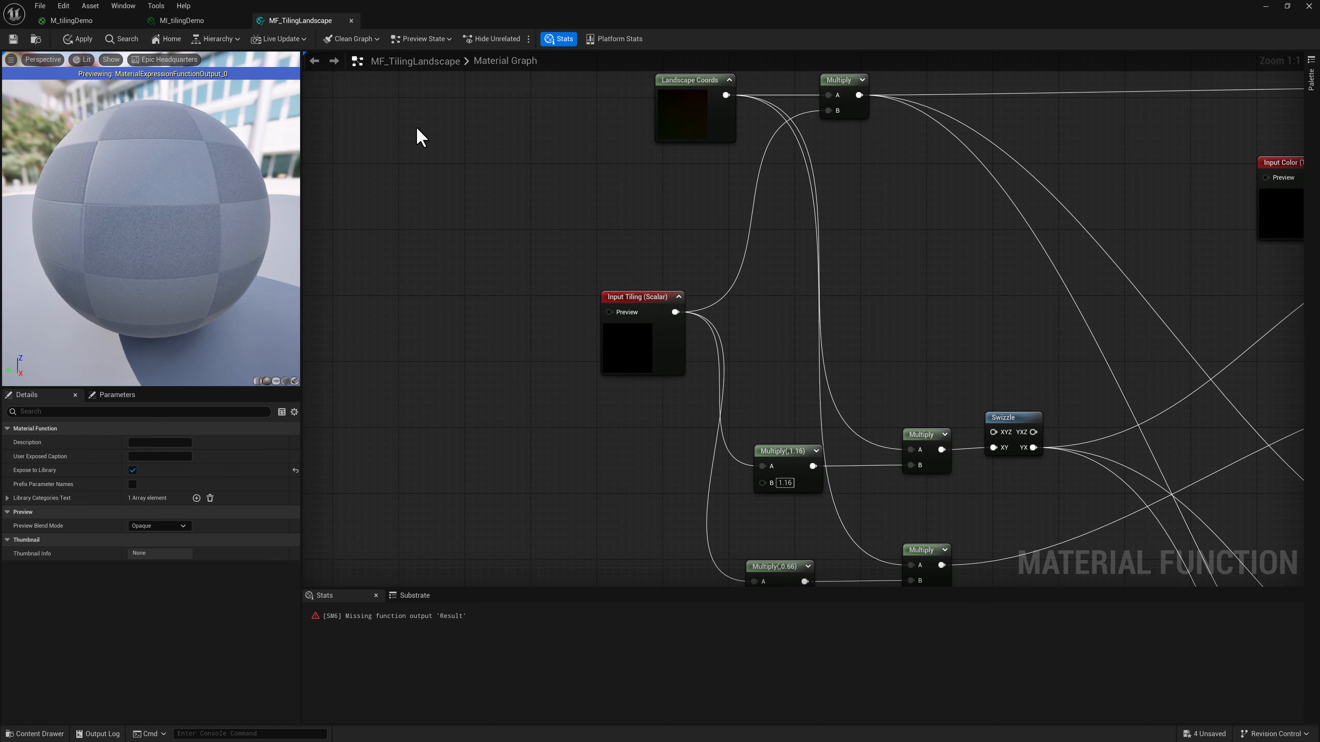
Add a FunctionInput node below the displacement parameters, set its type to Function Input Scalar, and name it Disp - Intensity.
{"action": "right_click_drag", "start_coordinate": [717, 192], "coordinate": [645, 182]}
{"action": "scroll", "coordinate": [813, 219], "scroll_direction": "down", "scroll_amount": 2}
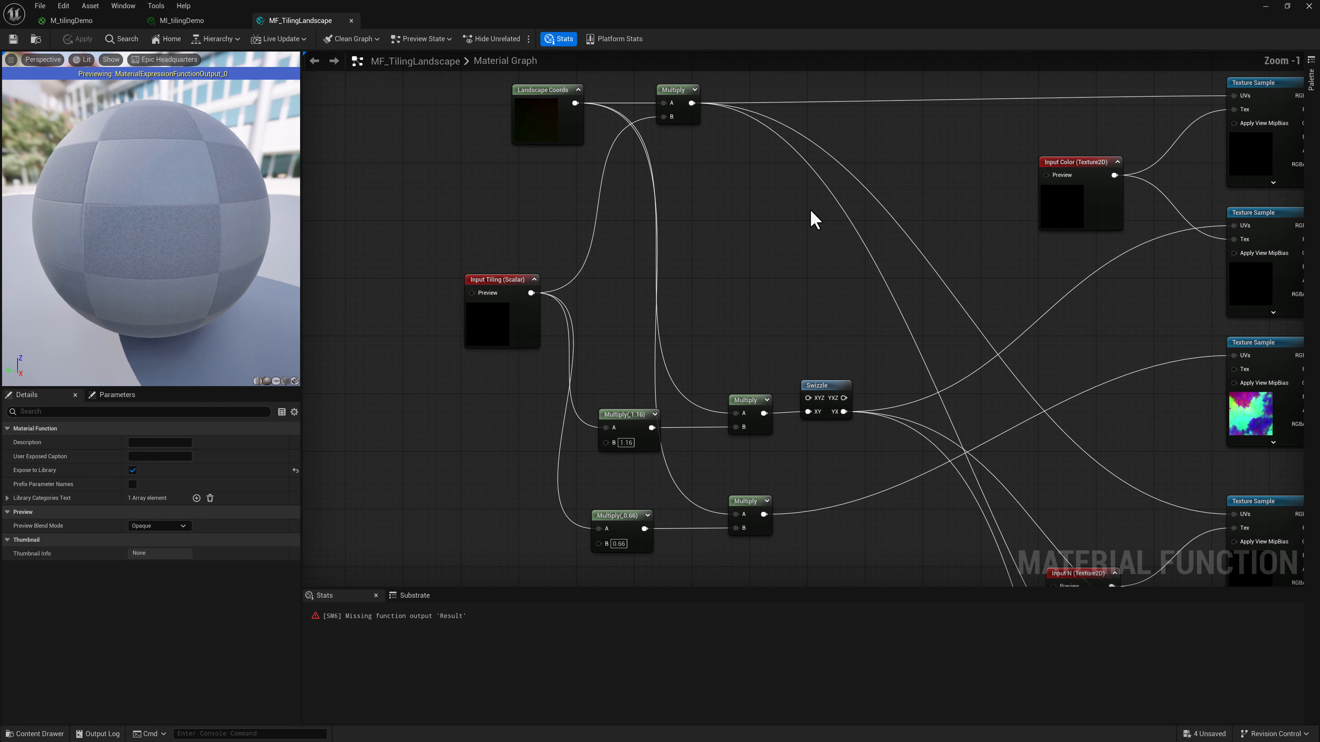
{"action": "right_click_drag", "start_coordinate": [889, 262], "coordinate": [861, 120]}
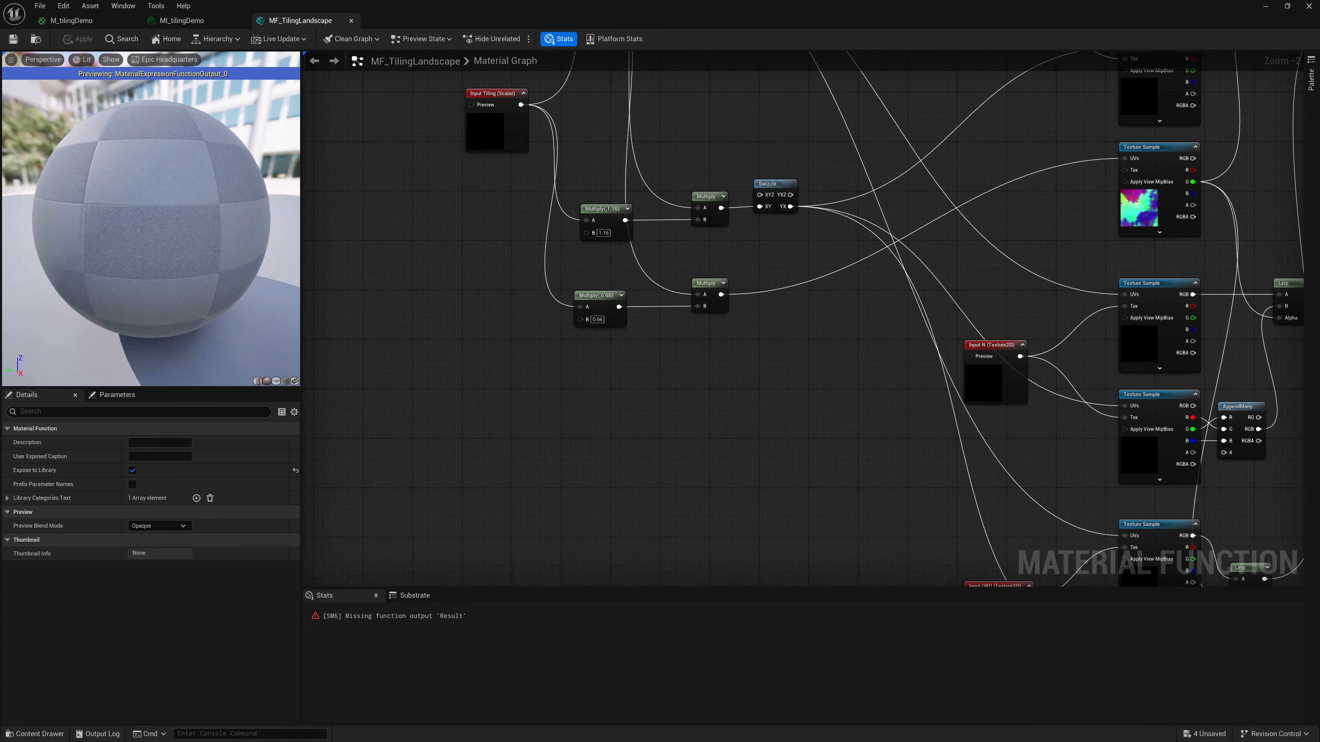
{"action": "scroll", "coordinate": [893, 251], "scroll_direction": "down", "scroll_amount": 2}
{"action": "right_click_drag", "start_coordinate": [892, 250], "coordinate": [825, 345]}
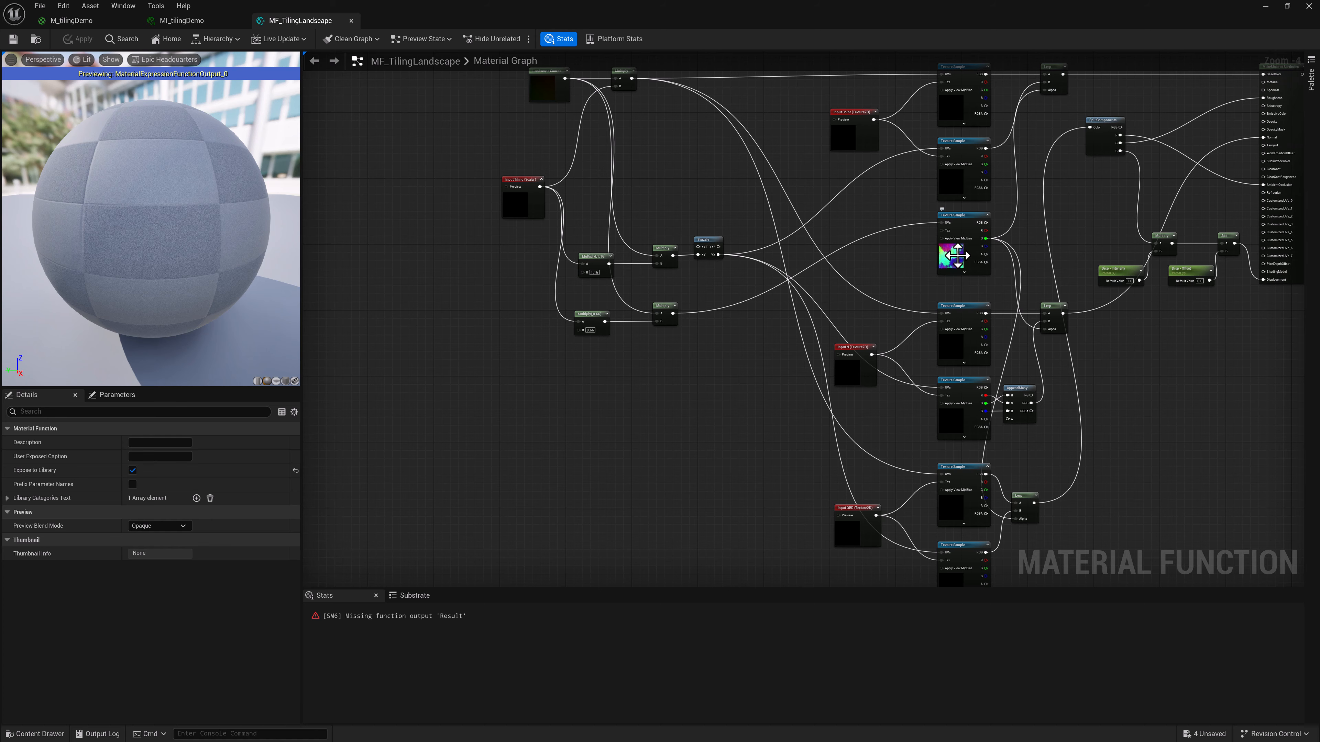
{"action": "key", "text": "Home"}
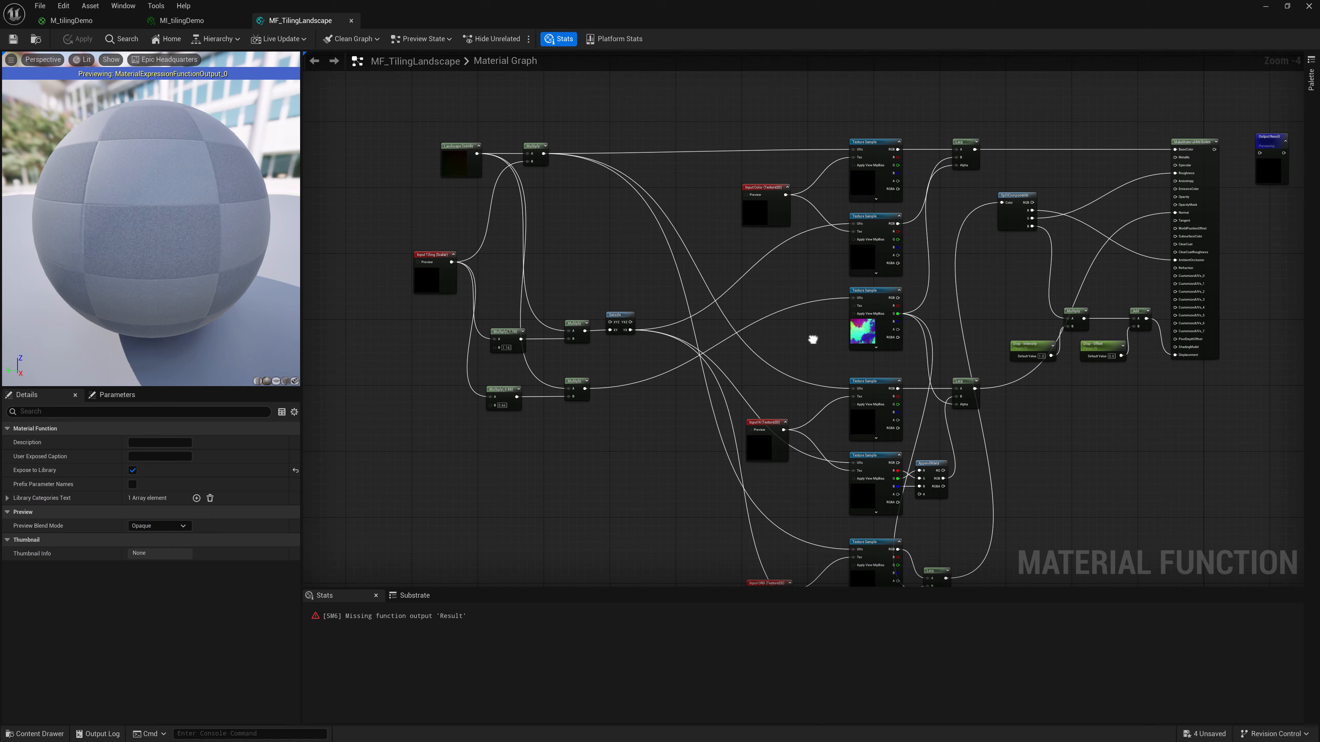
{"action": "scroll", "coordinate": [962, 381], "scroll_direction": "up", "scroll_amount": 4}
{"action": "right_click", "coordinate": [931, 467]}
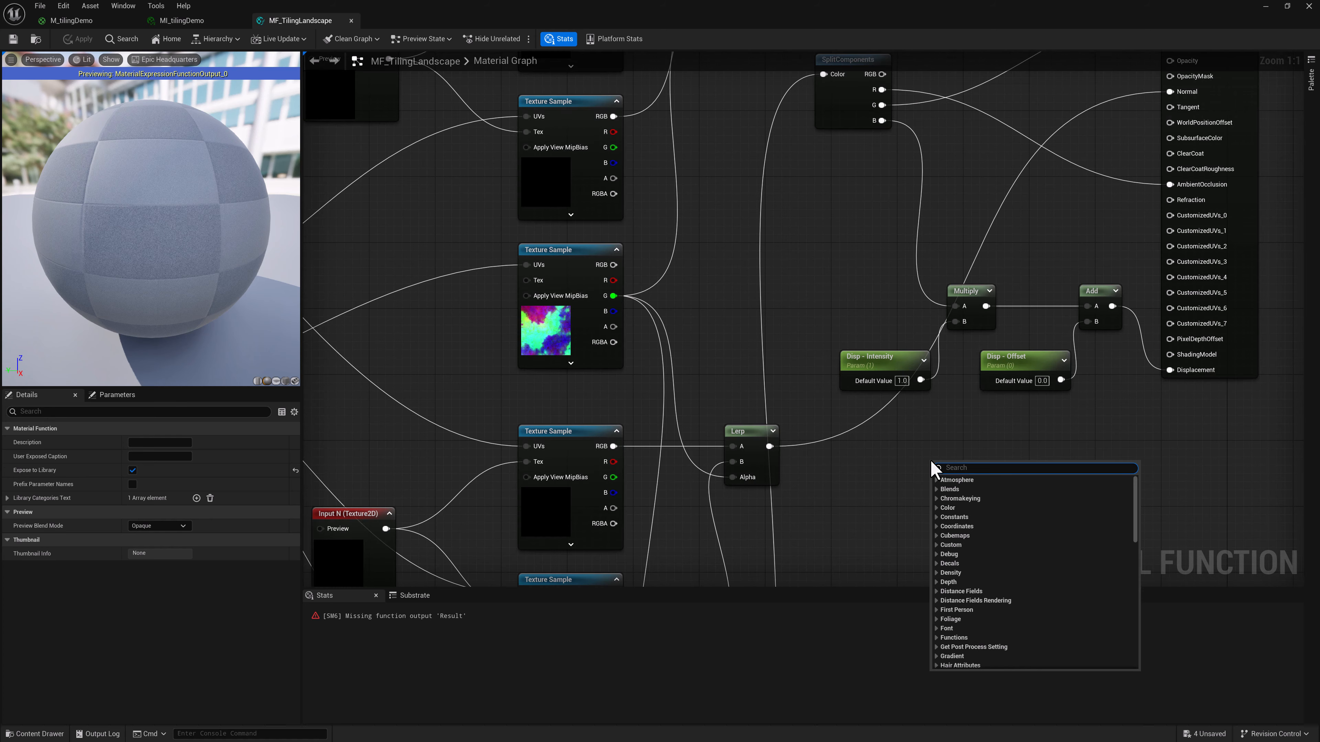
{"action": "type", "text": "function"}
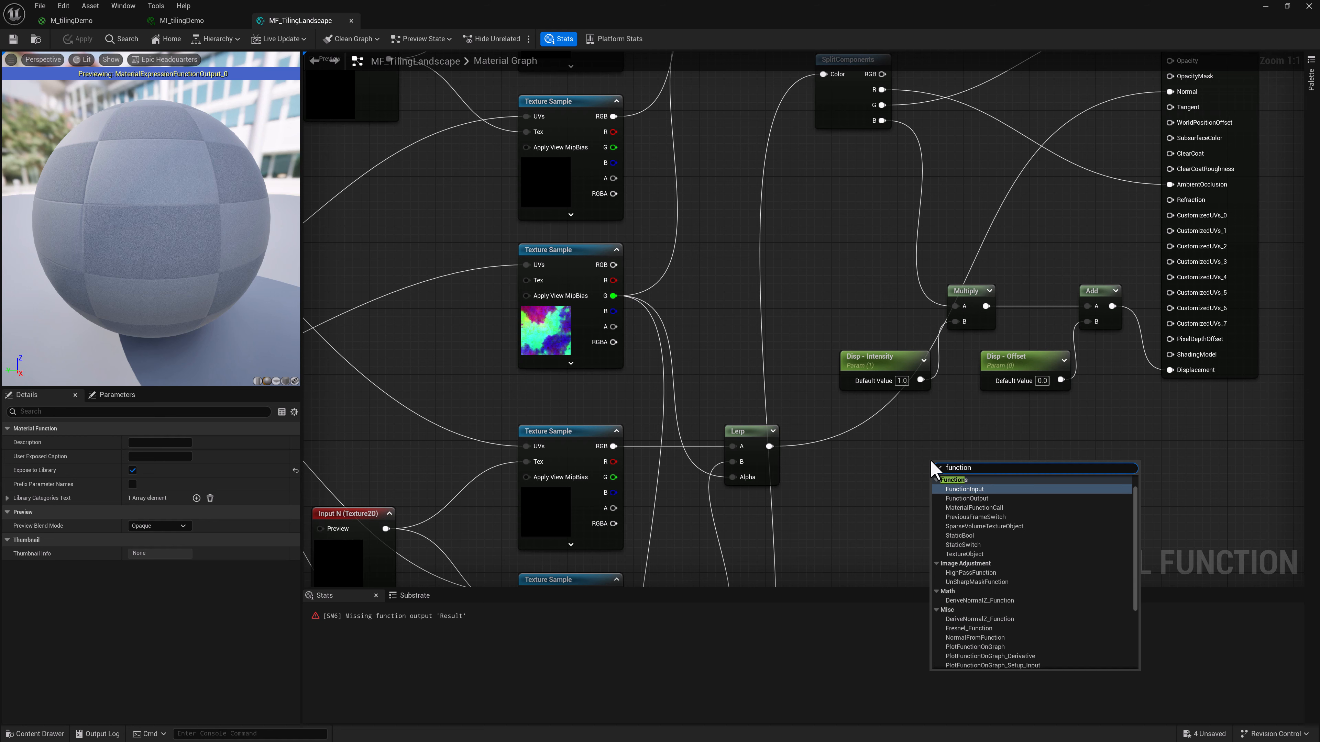
{"action": "left_click", "coordinate": [963, 489]}
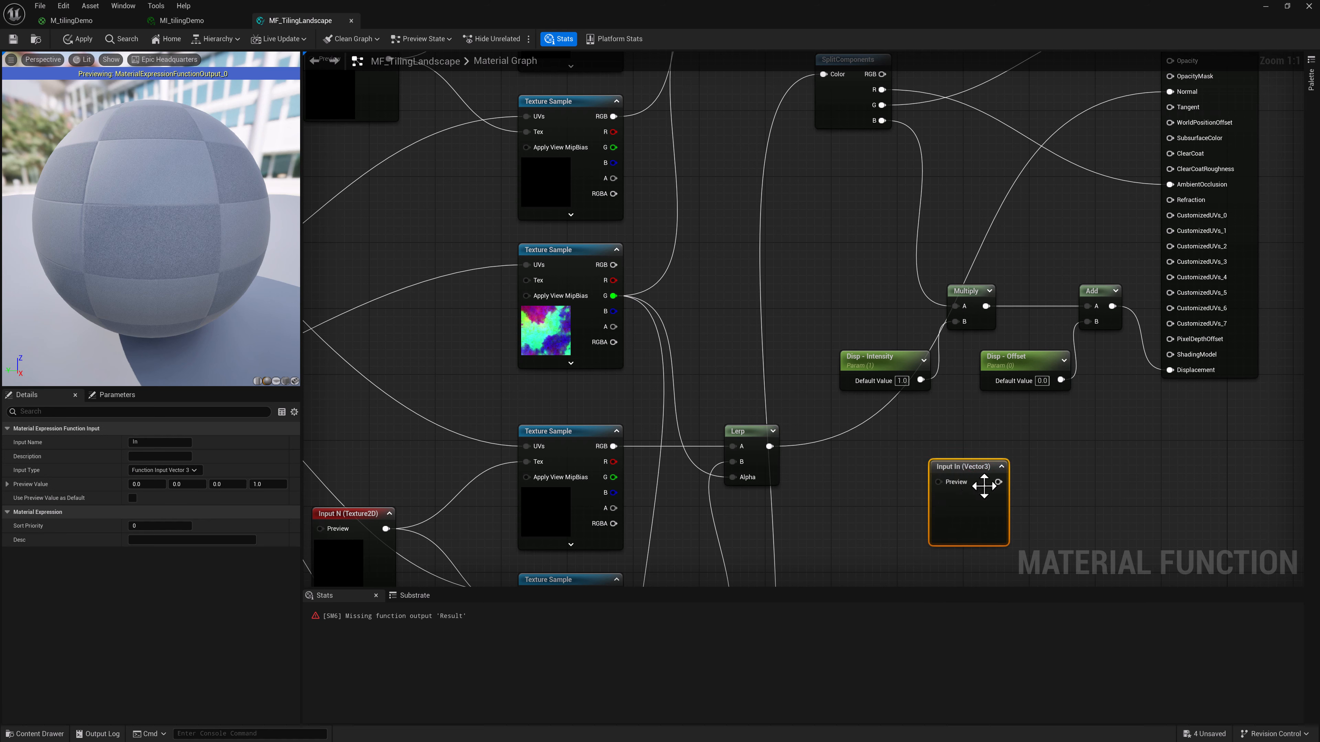
{"action": "left_click", "coordinate": [160, 470]}
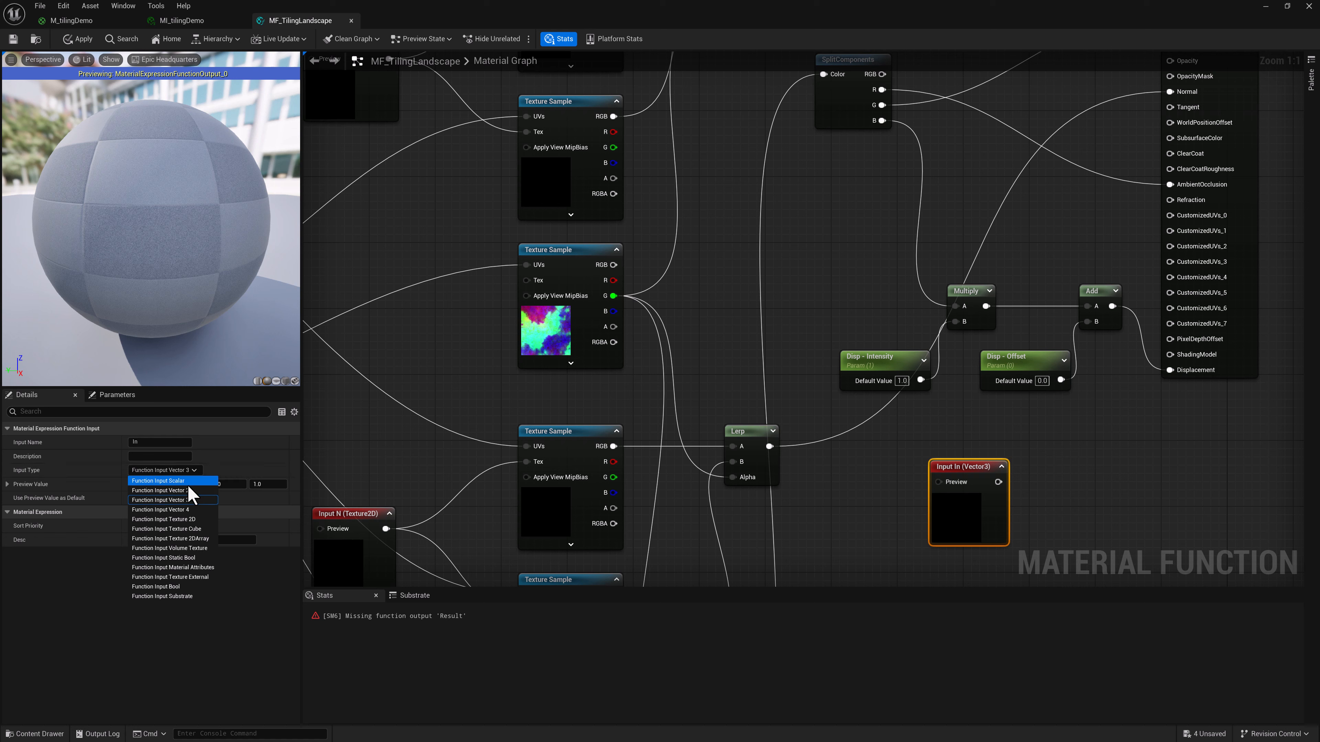
{"action": "left_click", "coordinate": [185, 482]}
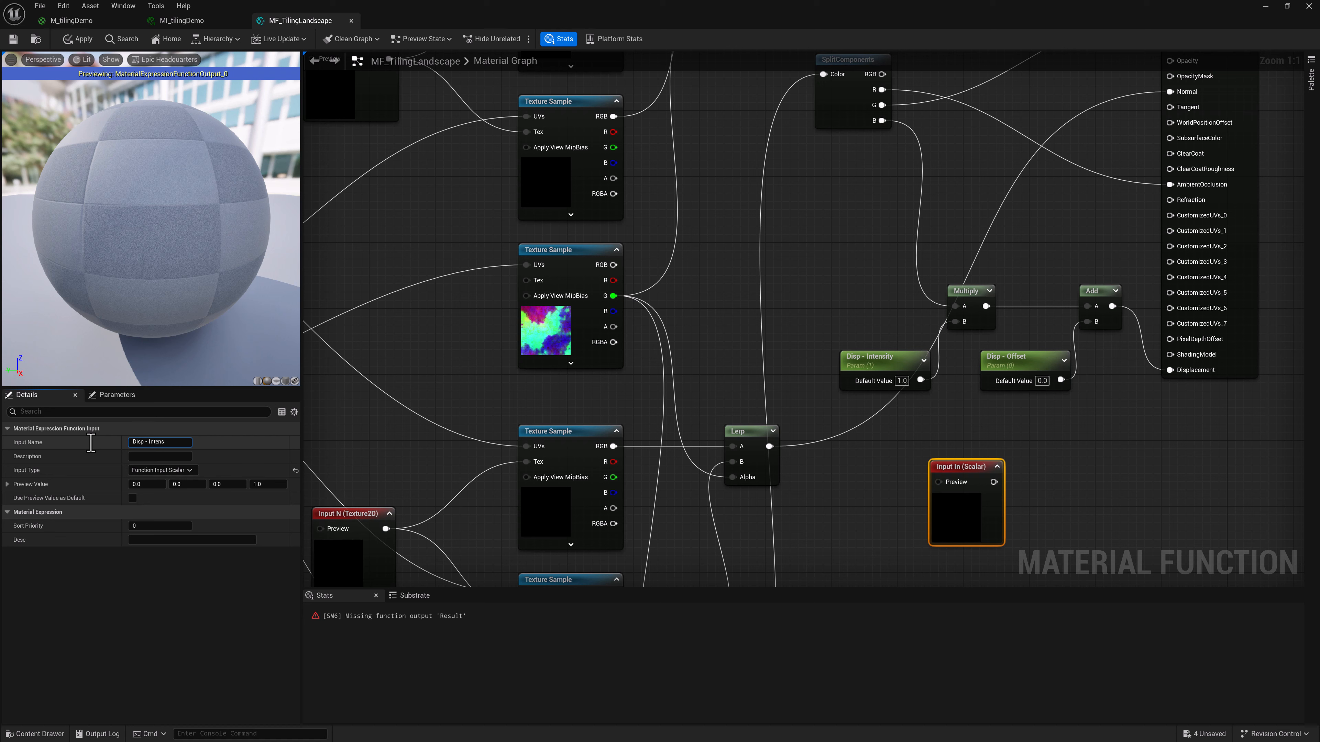
{"action": "type", "text": "Disp - Intensity"}
{"action": "key", "text": "Return"}
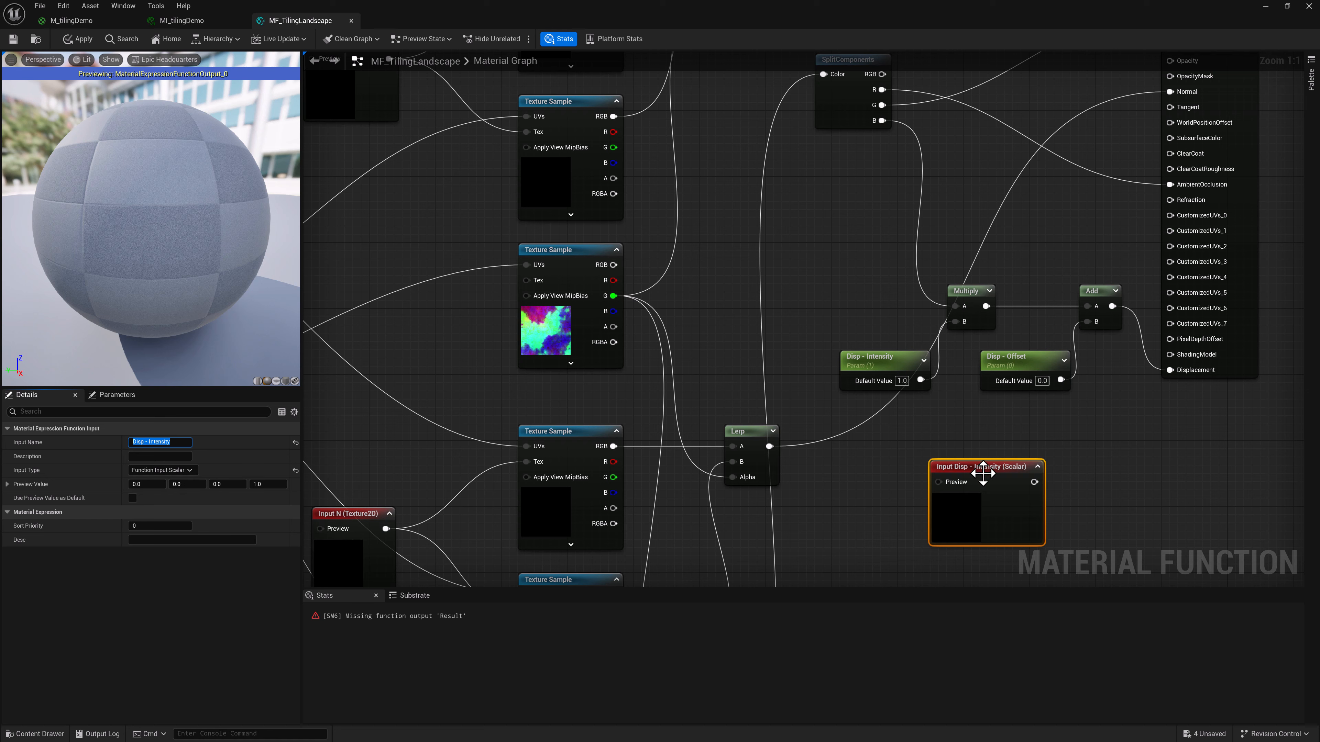
Replace the Disp - Intensity parameter with the new input on the displacement Multiply's B, delete the parameter, and place the input there.
{"action": "left_click_drag", "start_coordinate": [987, 476], "coordinate": [955, 322]}
{"action": "left_click", "coordinate": [882, 357]}
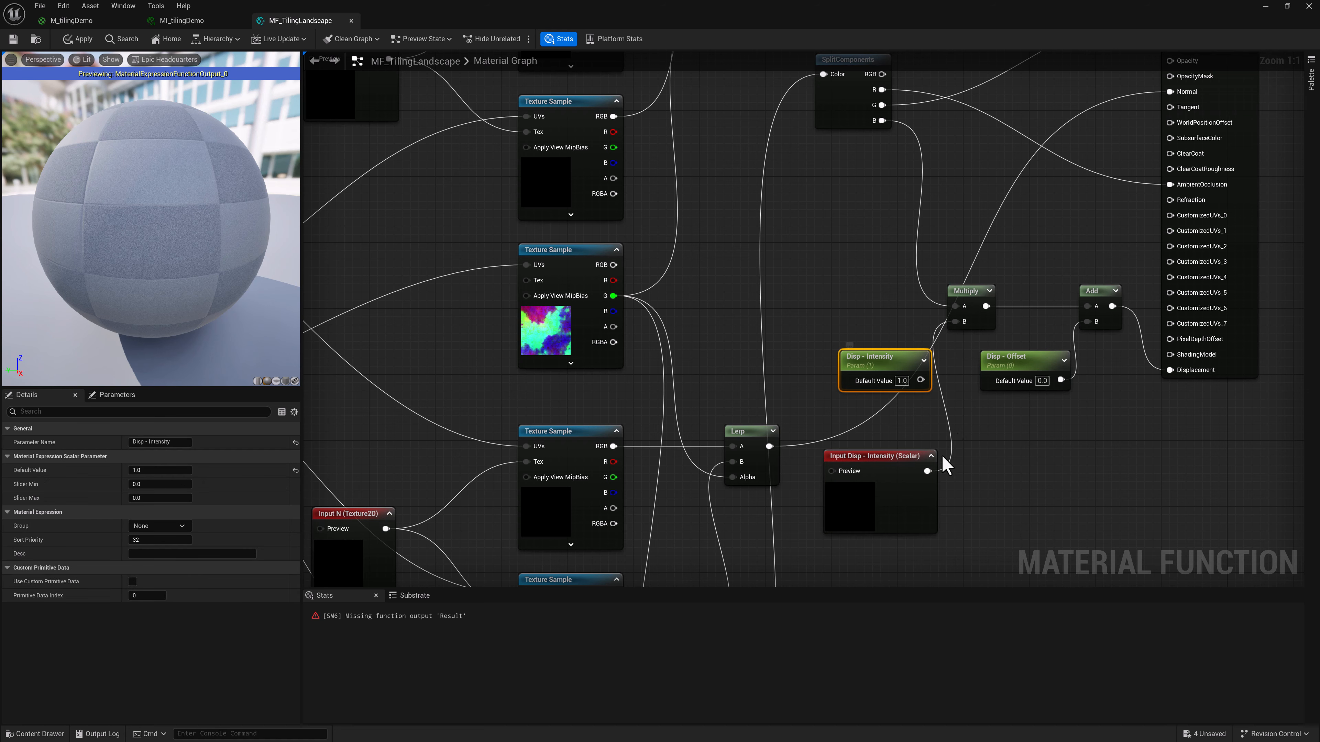
{"action": "key", "text": "Delete"}
{"action": "left_click_drag", "start_coordinate": [897, 460], "coordinate": [911, 371]}
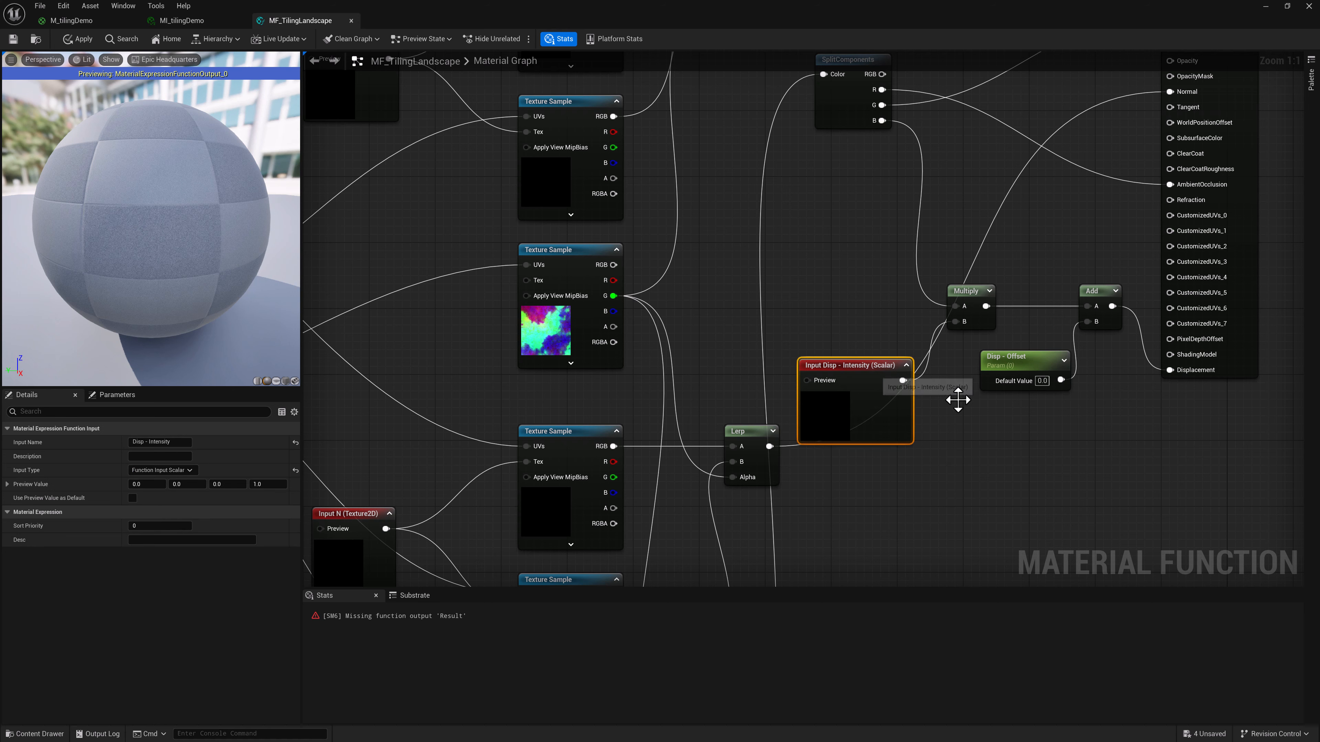
Duplicate the Disp - Intensity input, place the copy below the Disp - Offset parameter, and name it Disp - Offset.
{"action": "key", "text": "ctrl+d"}
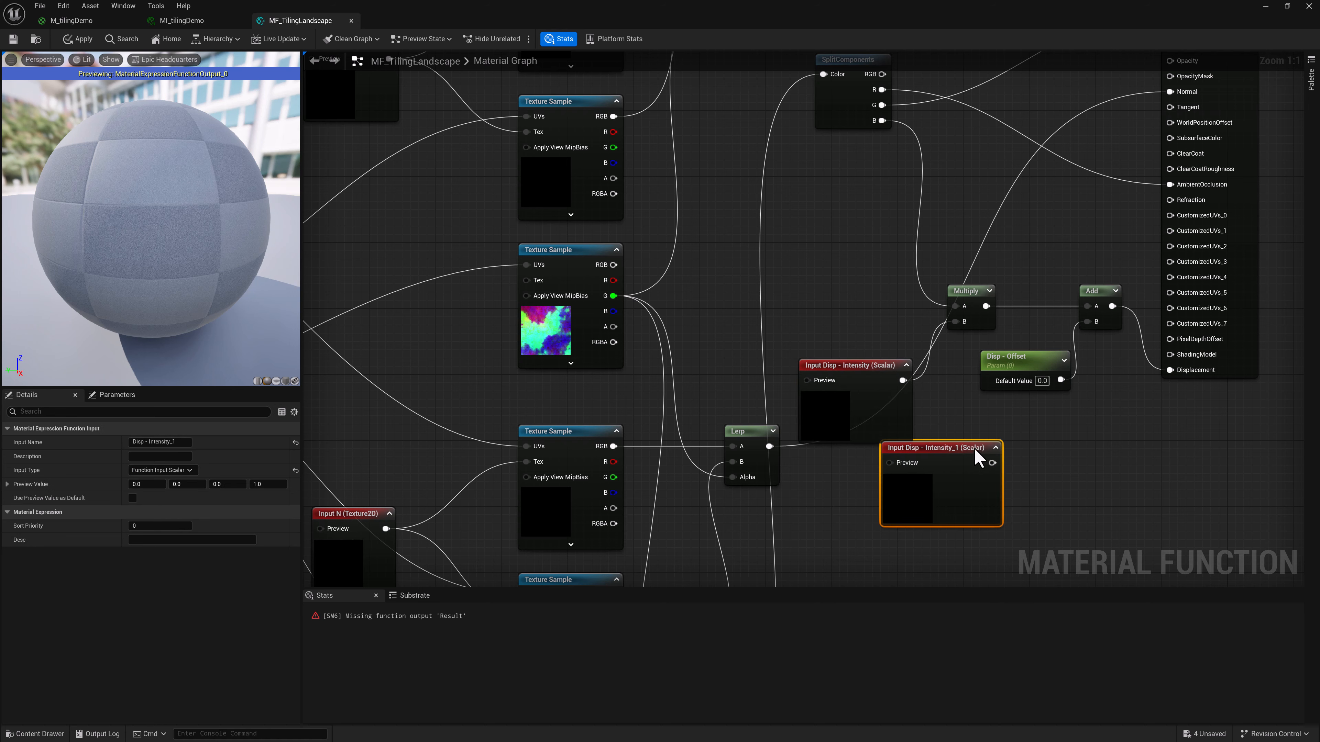
{"action": "left_click_drag", "start_coordinate": [978, 459], "coordinate": [1027, 458]}
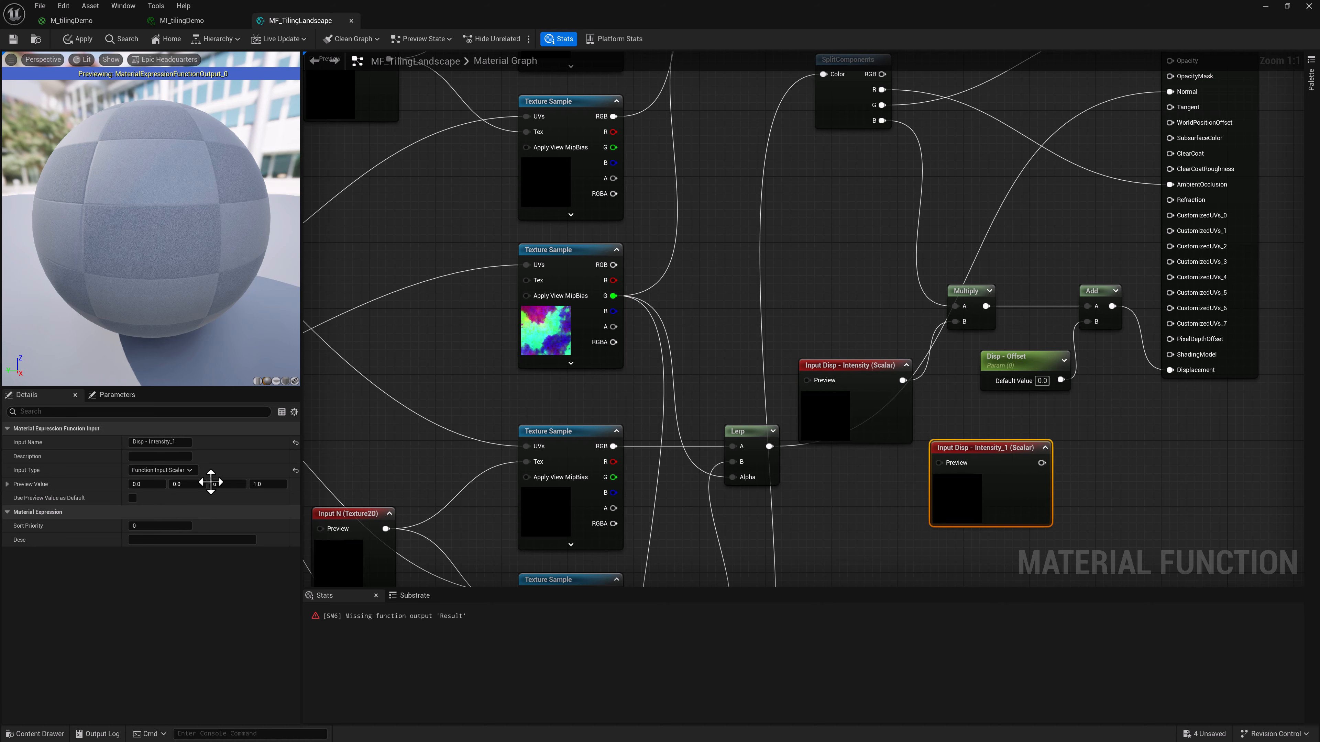
{"action": "double_click", "coordinate": [150, 441]}
{"action": "type", "text": "Offset"}
{"action": "key", "text": "Return"}
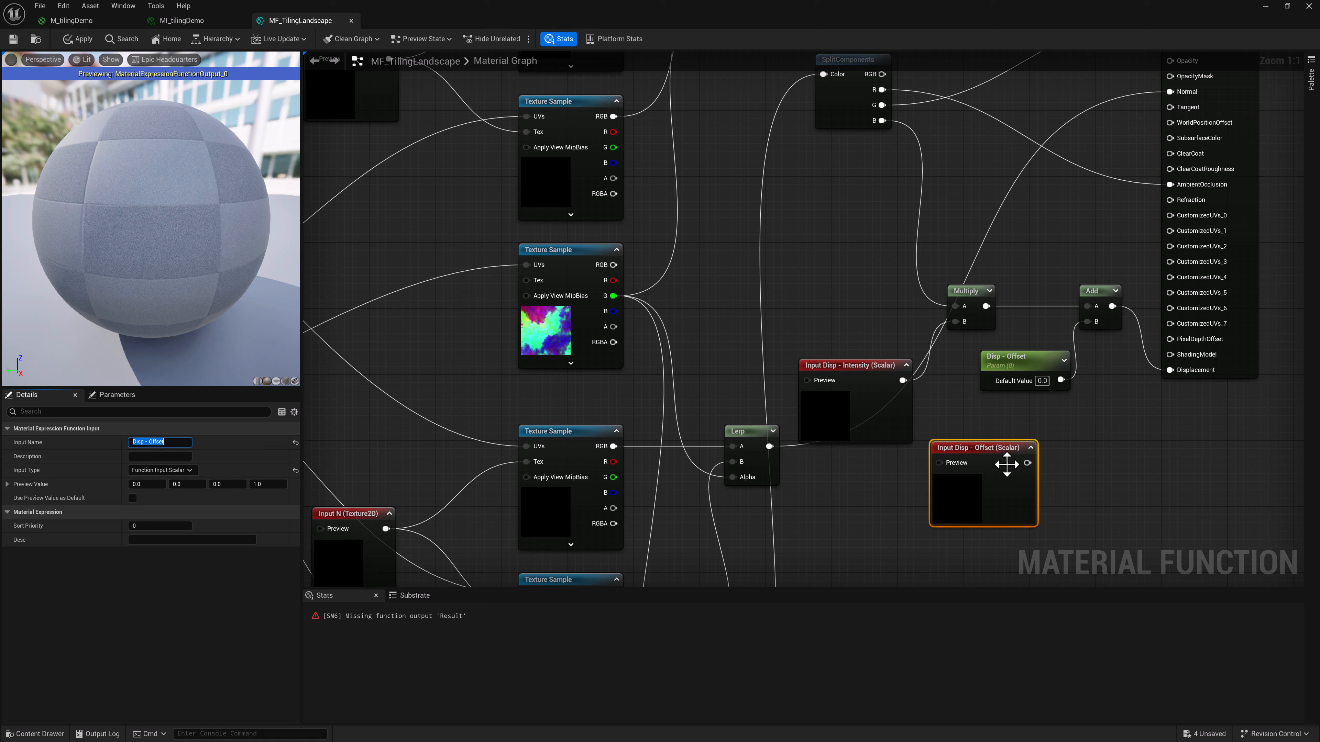
Replace the Disp - Offset parameter with the new input on the displacement Add's B, delete the parameter, and place the input there.
{"action": "left_click_drag", "start_coordinate": [1027, 463], "coordinate": [1087, 322]}
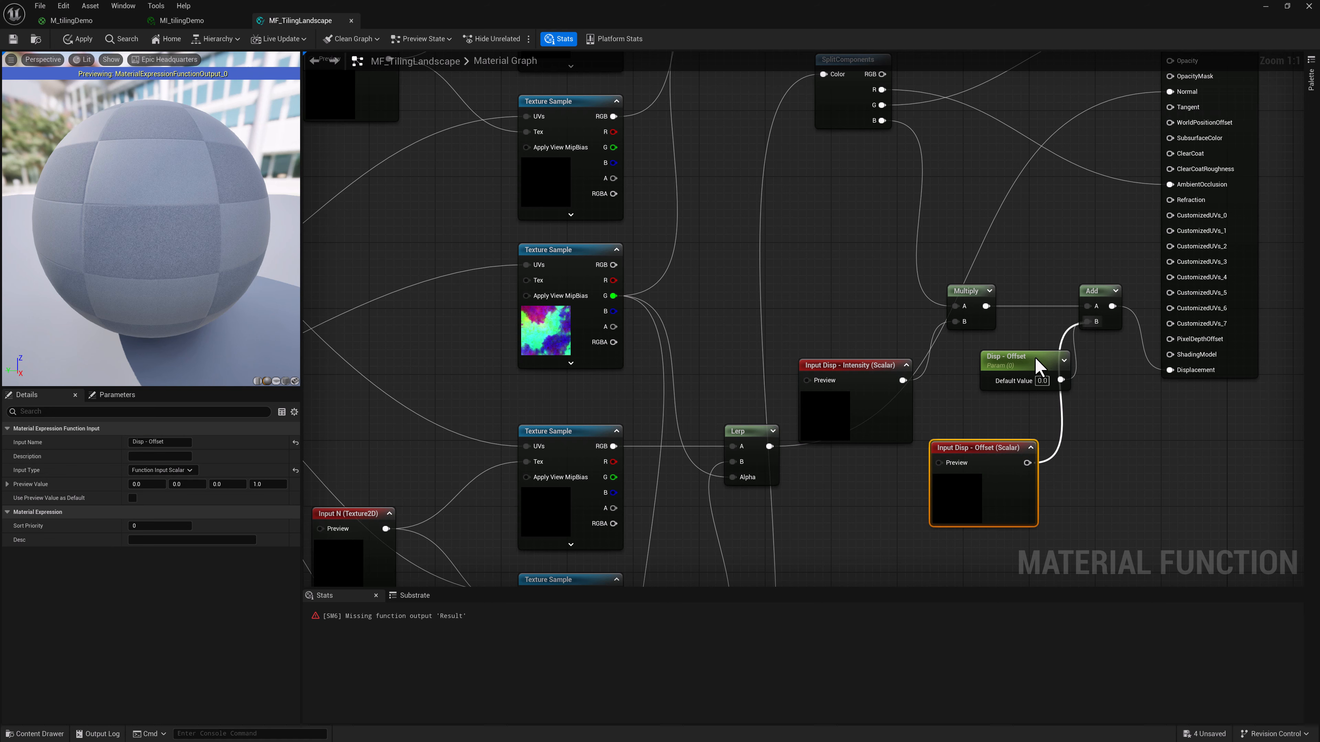
{"action": "left_click", "coordinate": [1037, 364]}
{"action": "key", "text": "Delete"}
{"action": "left_click_drag", "start_coordinate": [987, 448], "coordinate": [1004, 415]}
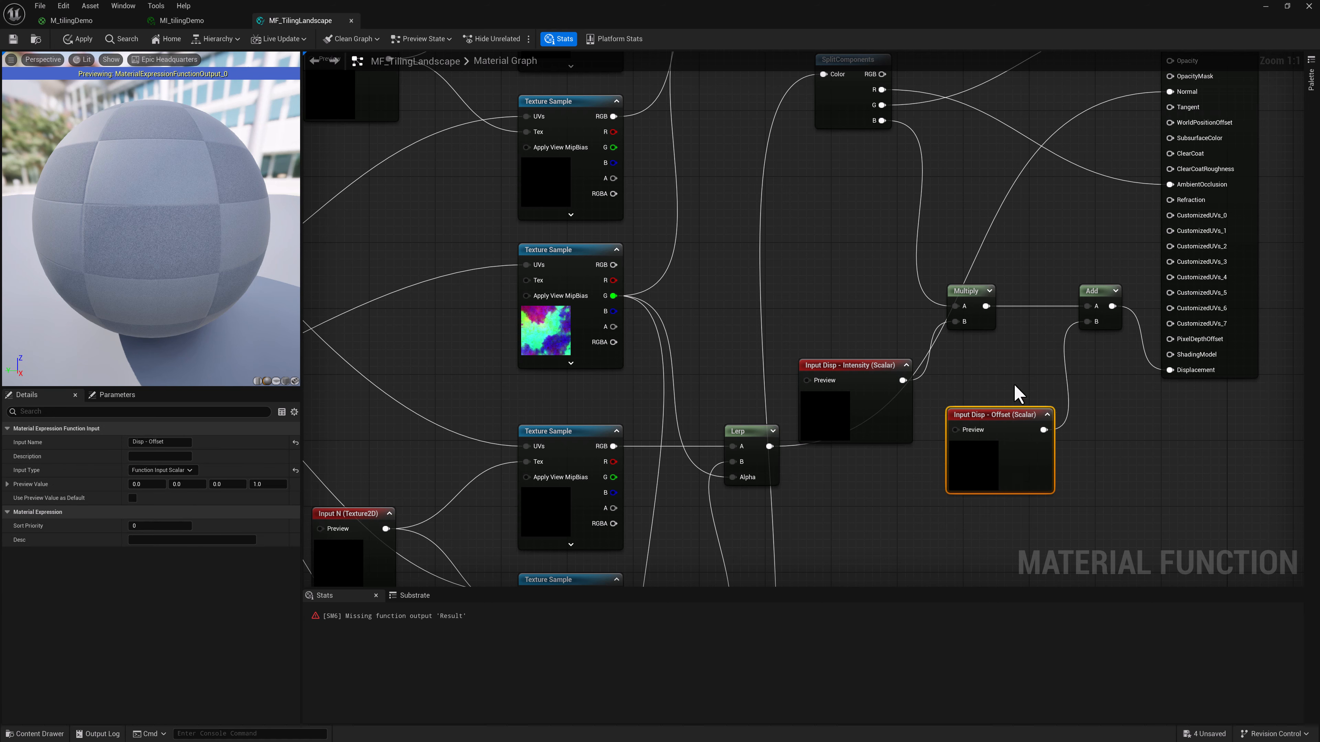
Connect the MakeMaterialAttributes output to the Output Result node and save the material function.
{"action": "scroll", "coordinate": [1017, 394], "scroll_direction": "down", "scroll_amount": 4}
{"action": "right_click_drag", "start_coordinate": [766, 310], "coordinate": [1033, 265]}
{"action": "right_click_drag", "start_coordinate": [563, 260], "coordinate": [466, 182]}
{"action": "scroll", "coordinate": [628, 311], "scroll_direction": "down", "scroll_amount": 1}
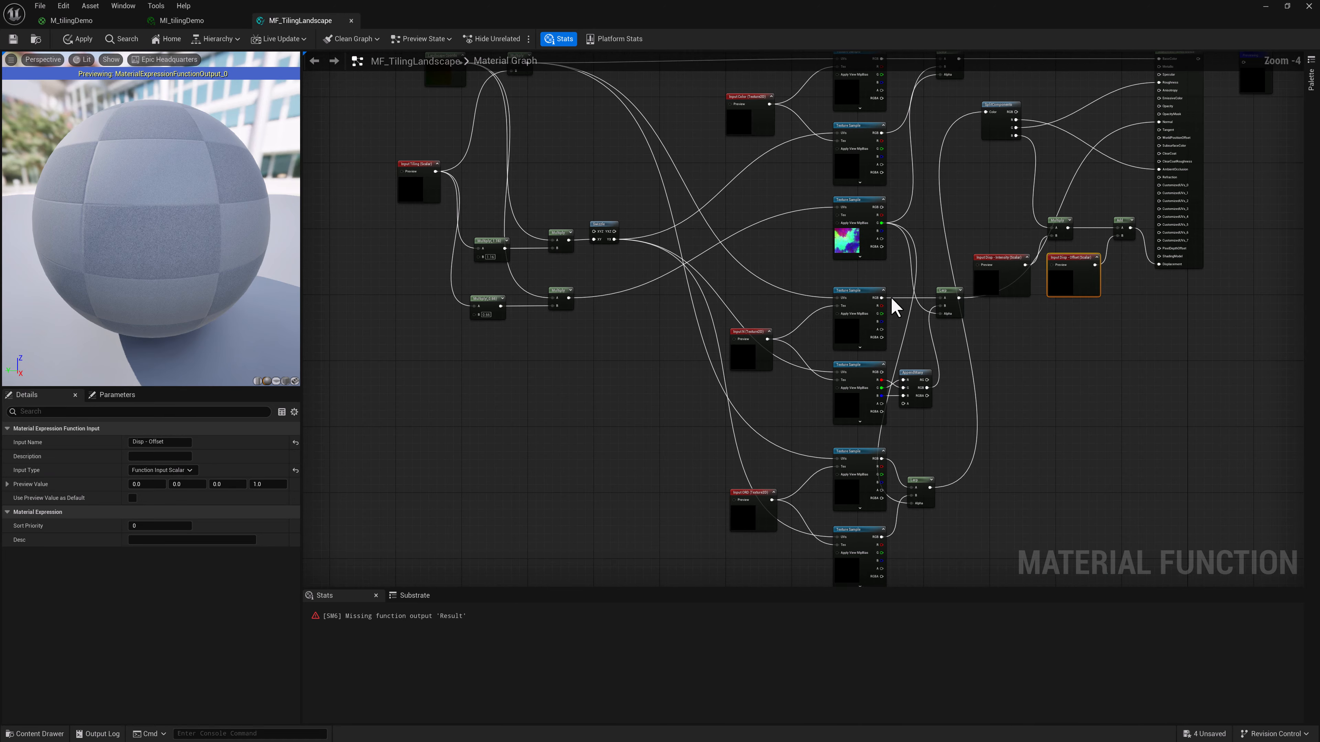
{"action": "key", "text": "Home"}
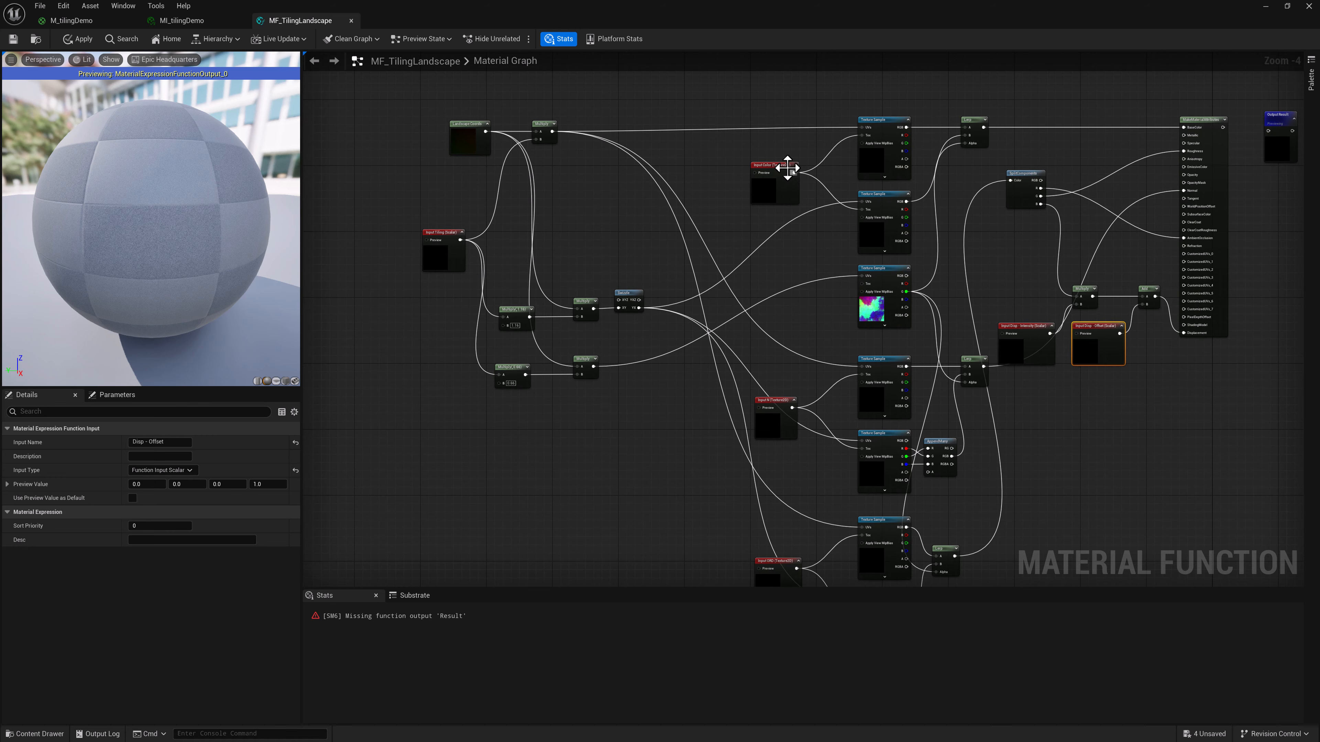
{"action": "scroll", "coordinate": [1019, 189], "scroll_direction": "up", "scroll_amount": 4}
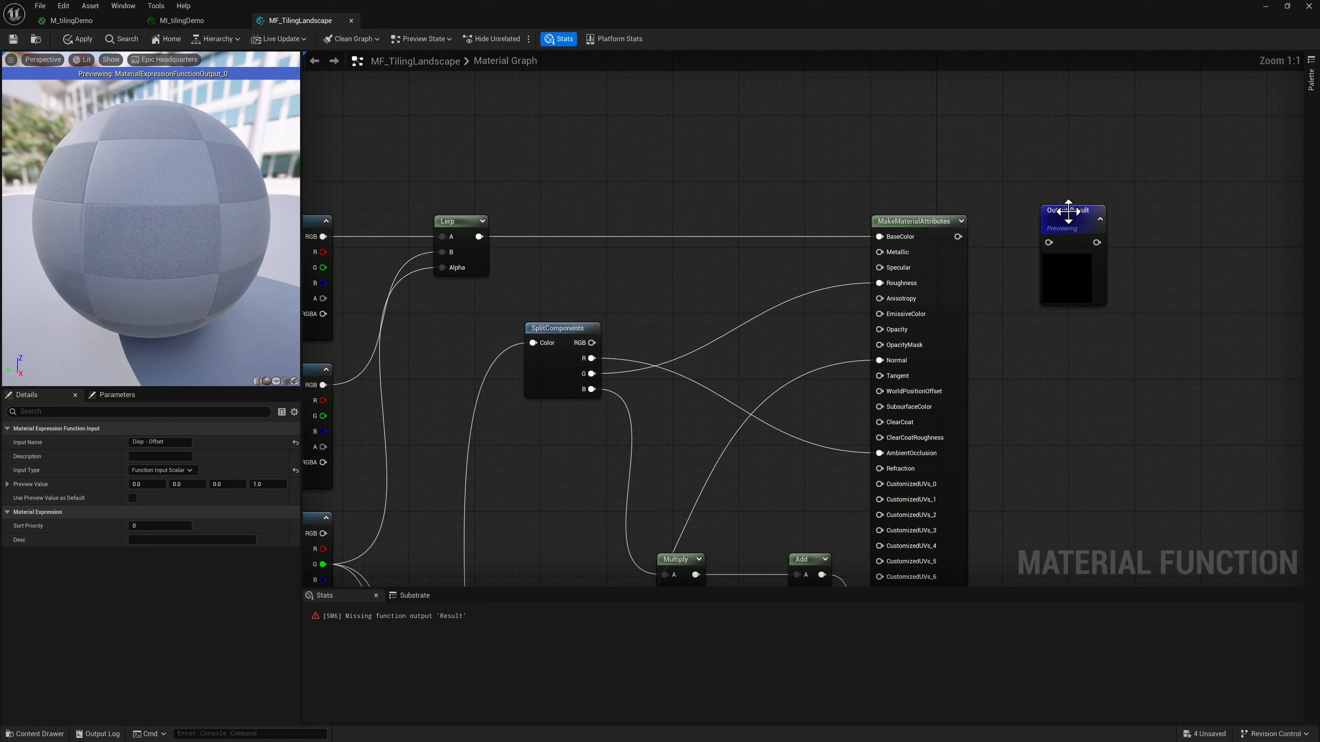
{"action": "left_click", "coordinate": [1068, 211]}
{"action": "left_click_drag", "start_coordinate": [957, 237], "coordinate": [1064, 211]}
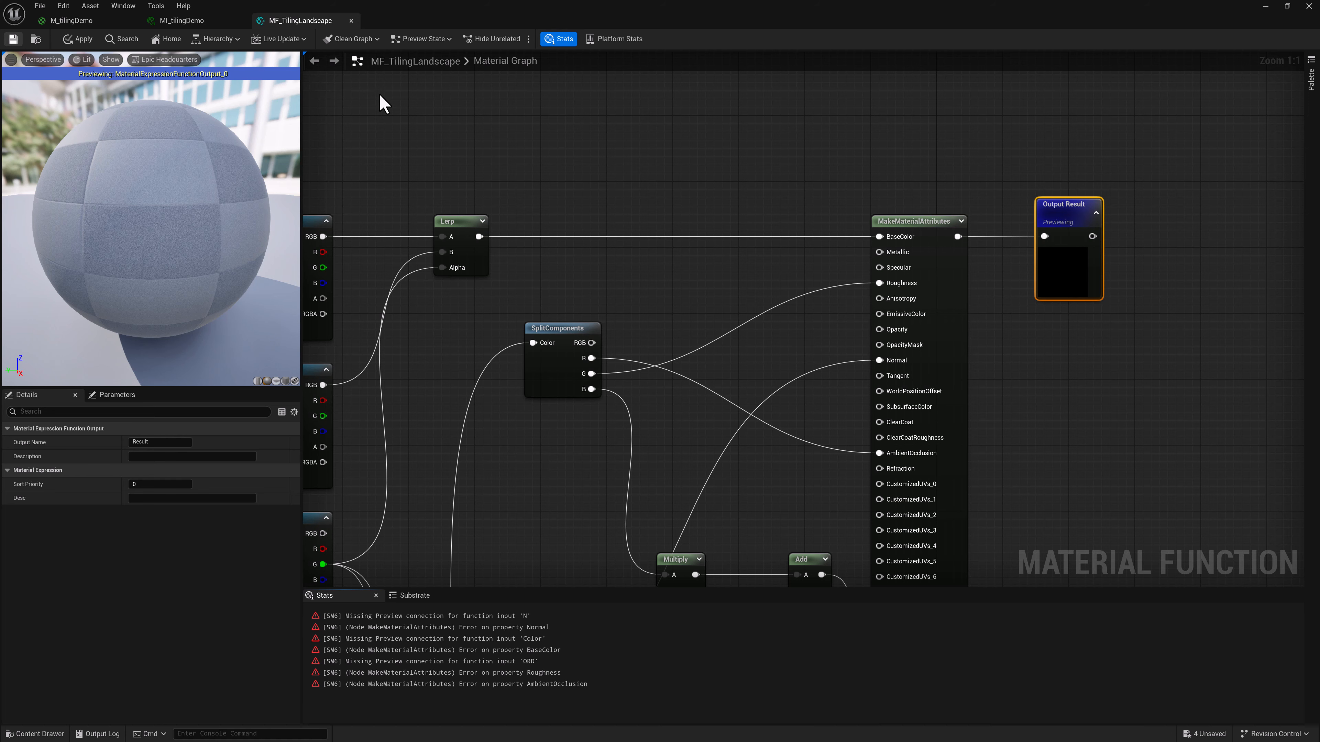
{"action": "key", "text": "ctrl+s"}
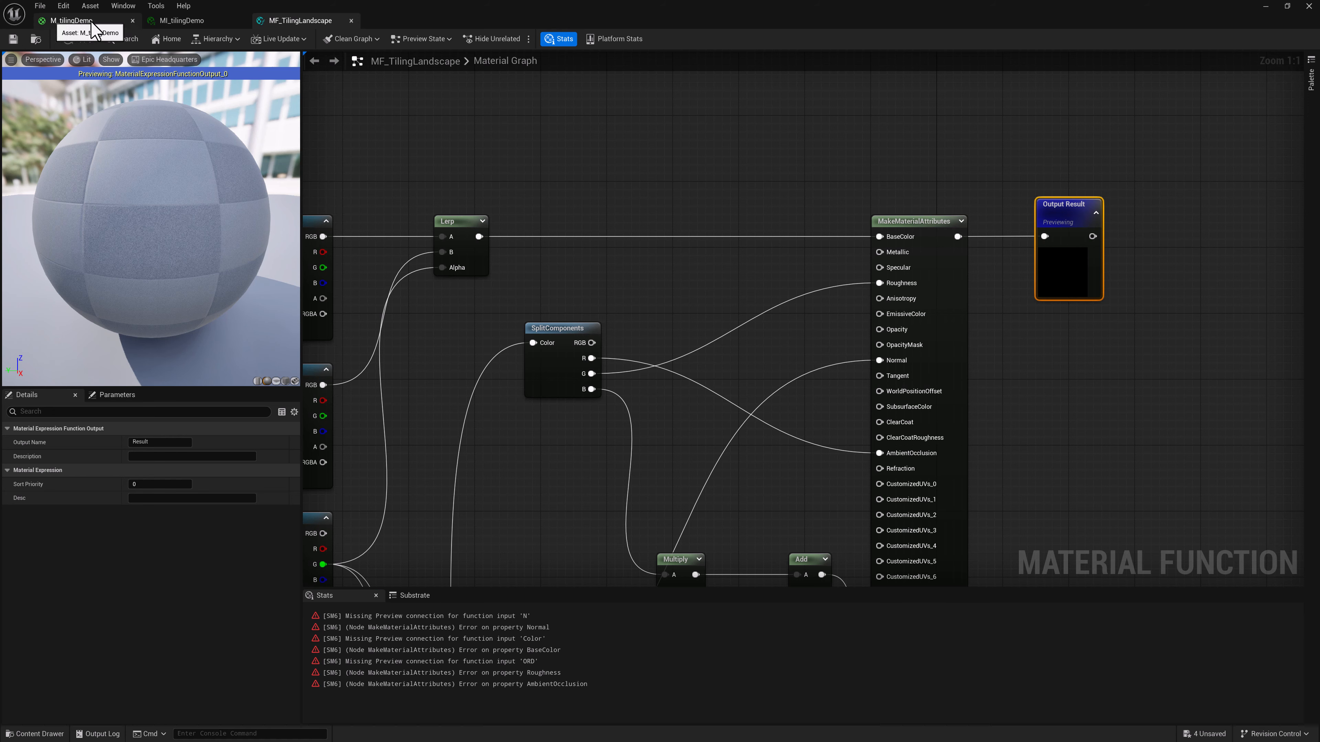
Switch to M_tilingDemo and add an MF_TilingLandscape function node above MakeMaterialAttributes.
{"action": "left_click", "coordinate": [71, 20]}
{"action": "scroll", "coordinate": [898, 129], "scroll_direction": "up", "scroll_amount": 6}
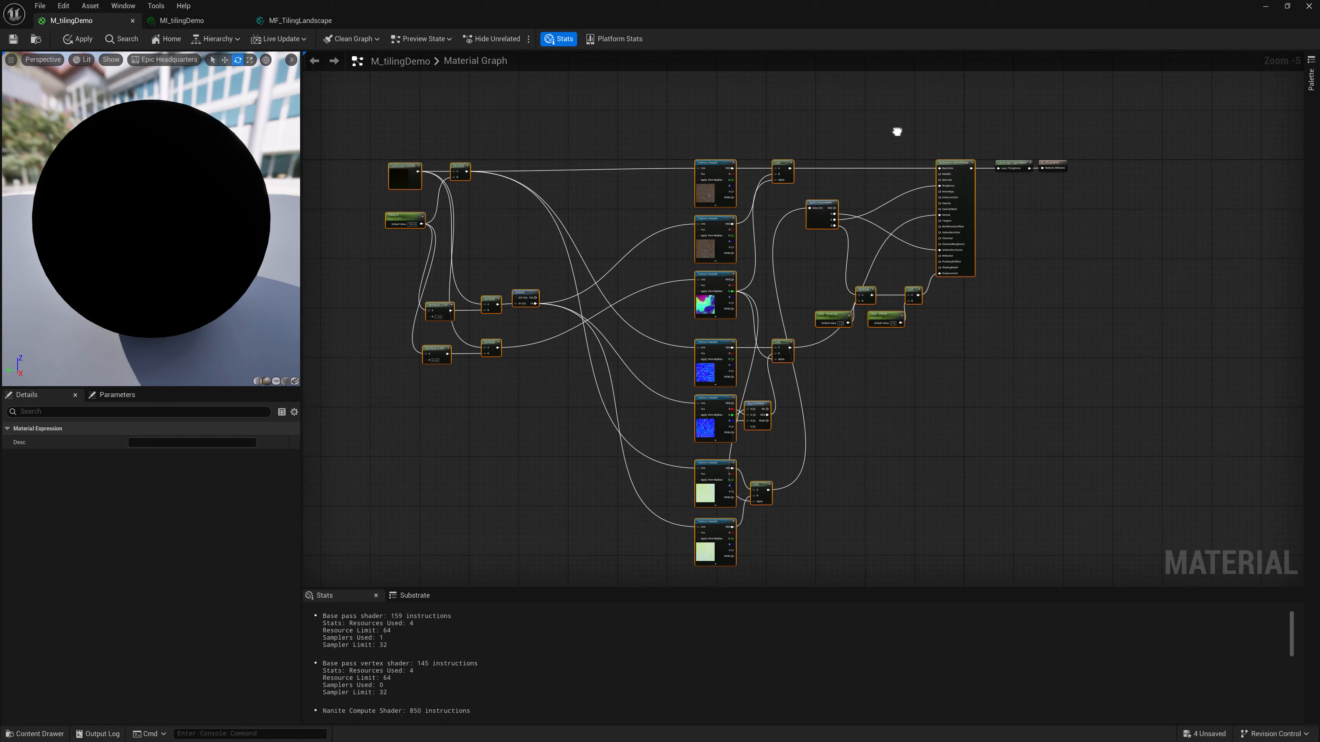
{"action": "right_click", "coordinate": [787, 176]}
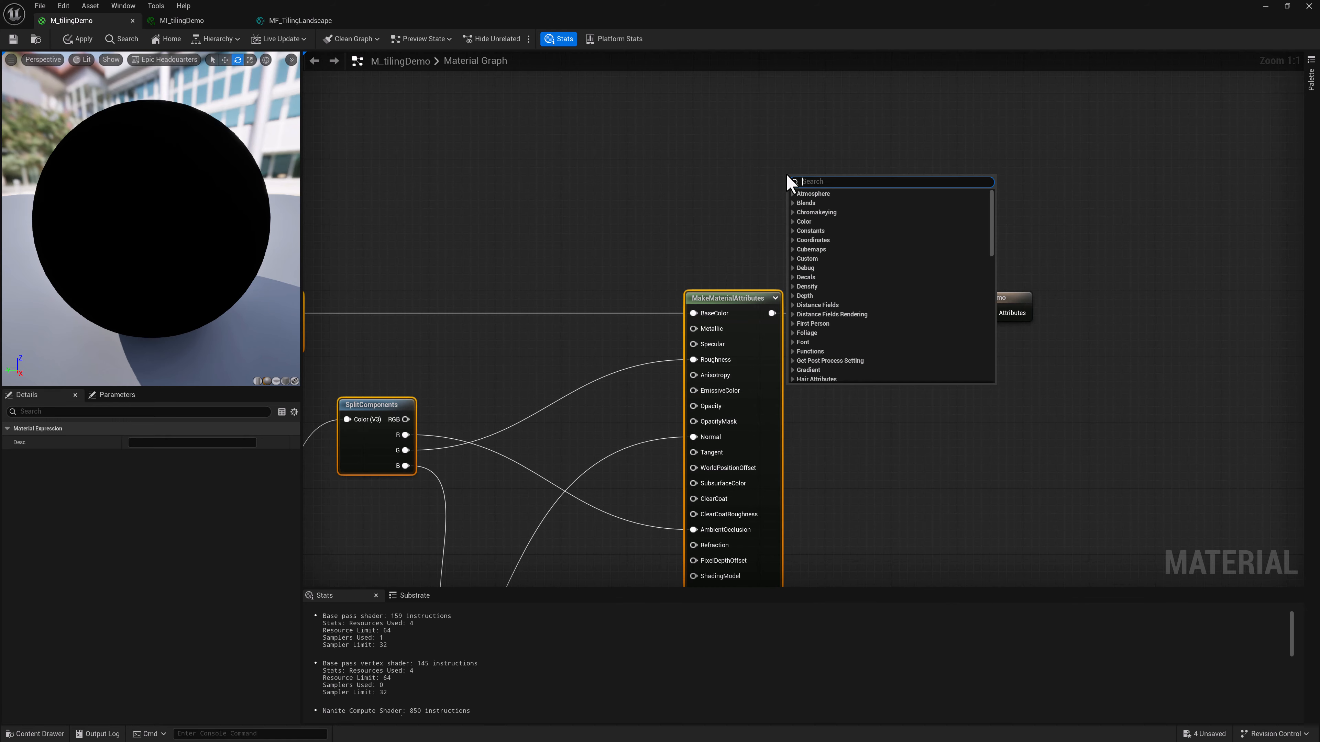
{"action": "type", "text": "mf tili"}
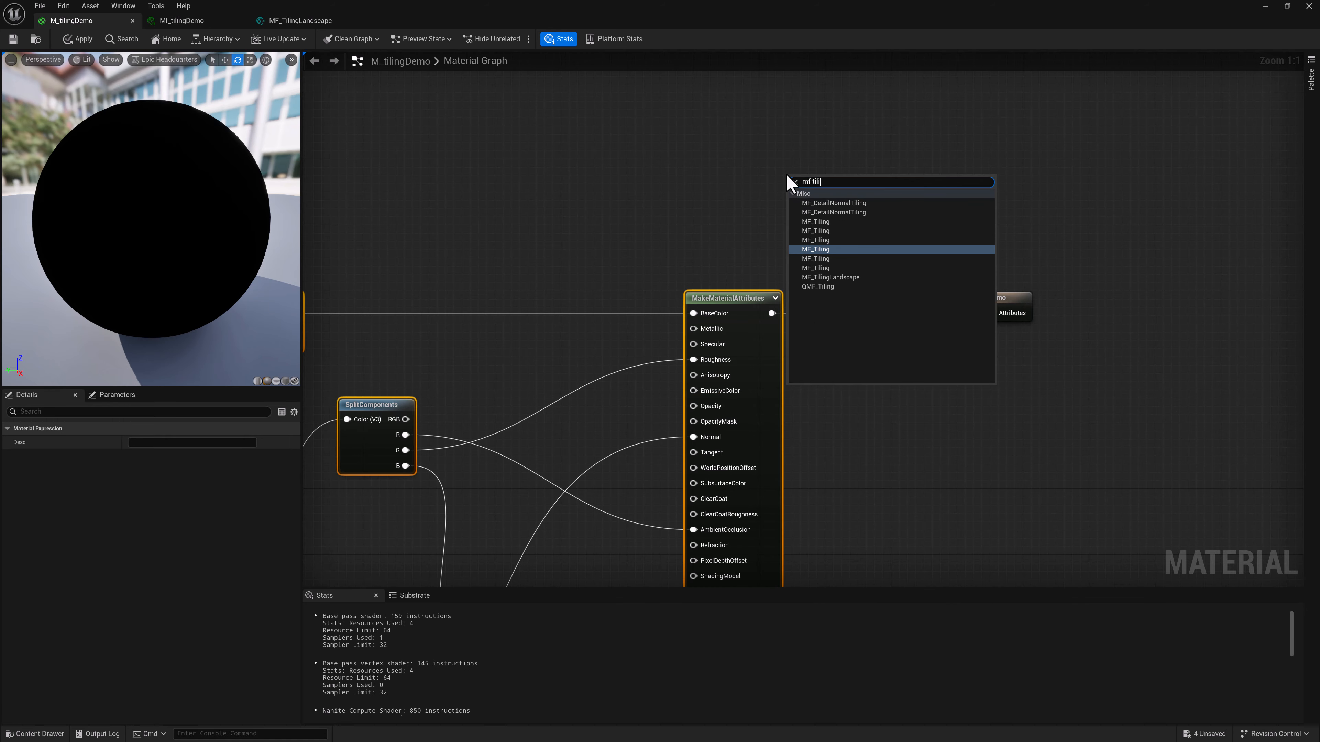
{"action": "key", "text": "Down"}
{"action": "key", "text": "Down"}
{"action": "key", "text": "Down"}
{"action": "key", "text": "Return"}
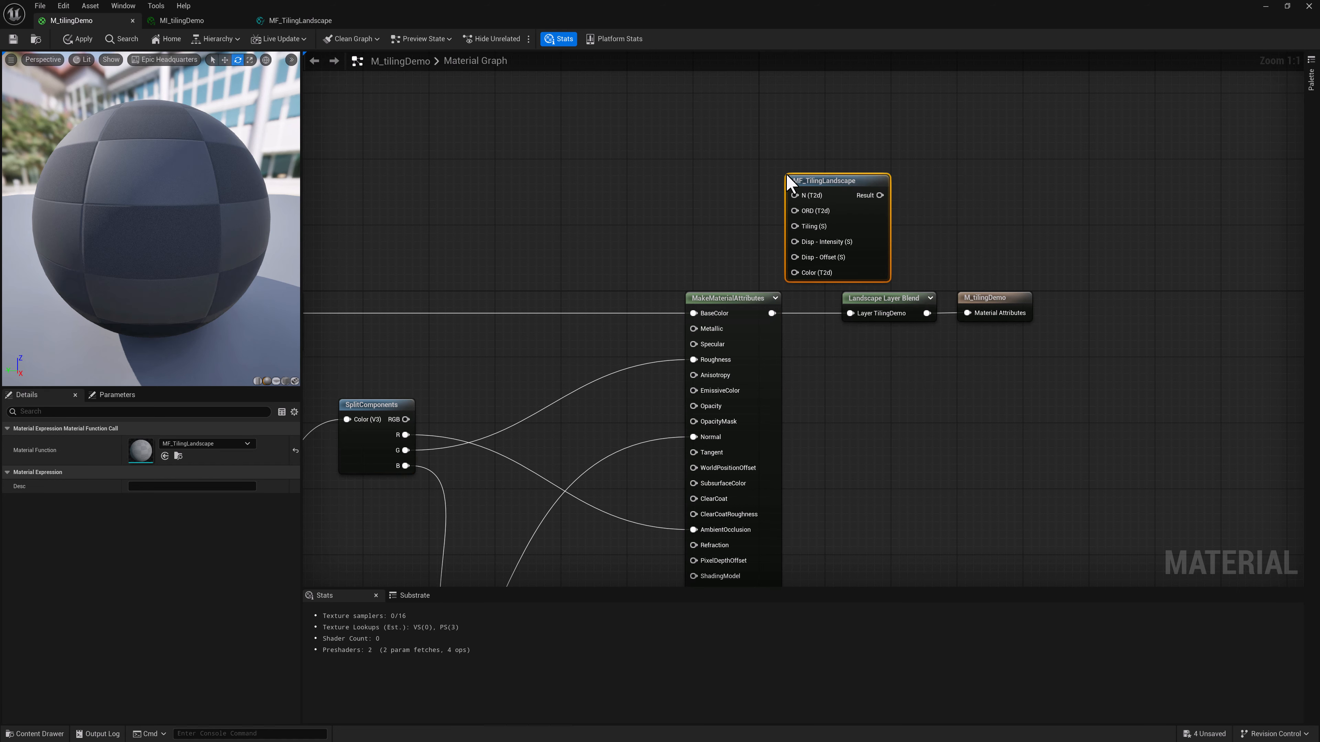
Align the MF_TilingLandscape node above MakeMaterialAttributes and connect its Result to Layer TilingDemo on the Landscape Layer Blend.
{"action": "left_click_drag", "start_coordinate": [801, 178], "coordinate": [683, 171]}
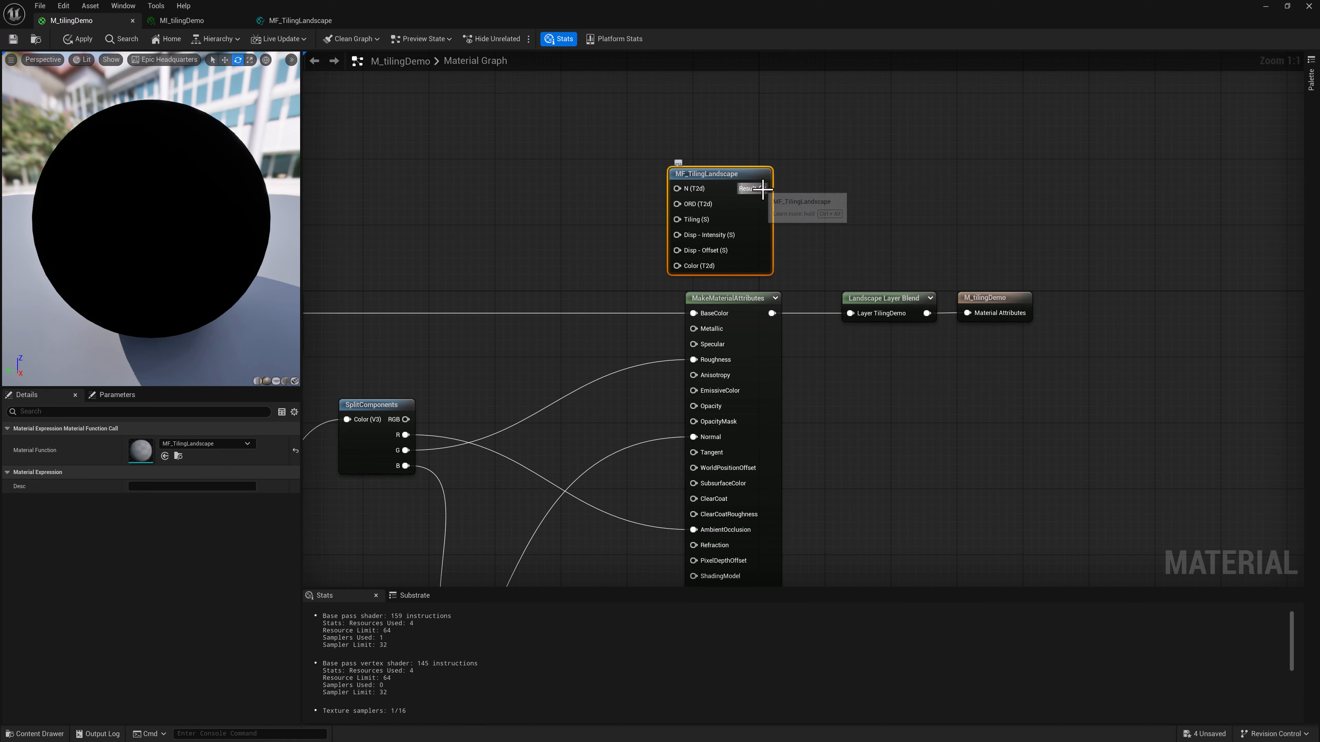
{"action": "left_click_drag", "start_coordinate": [762, 188], "coordinate": [850, 313]}
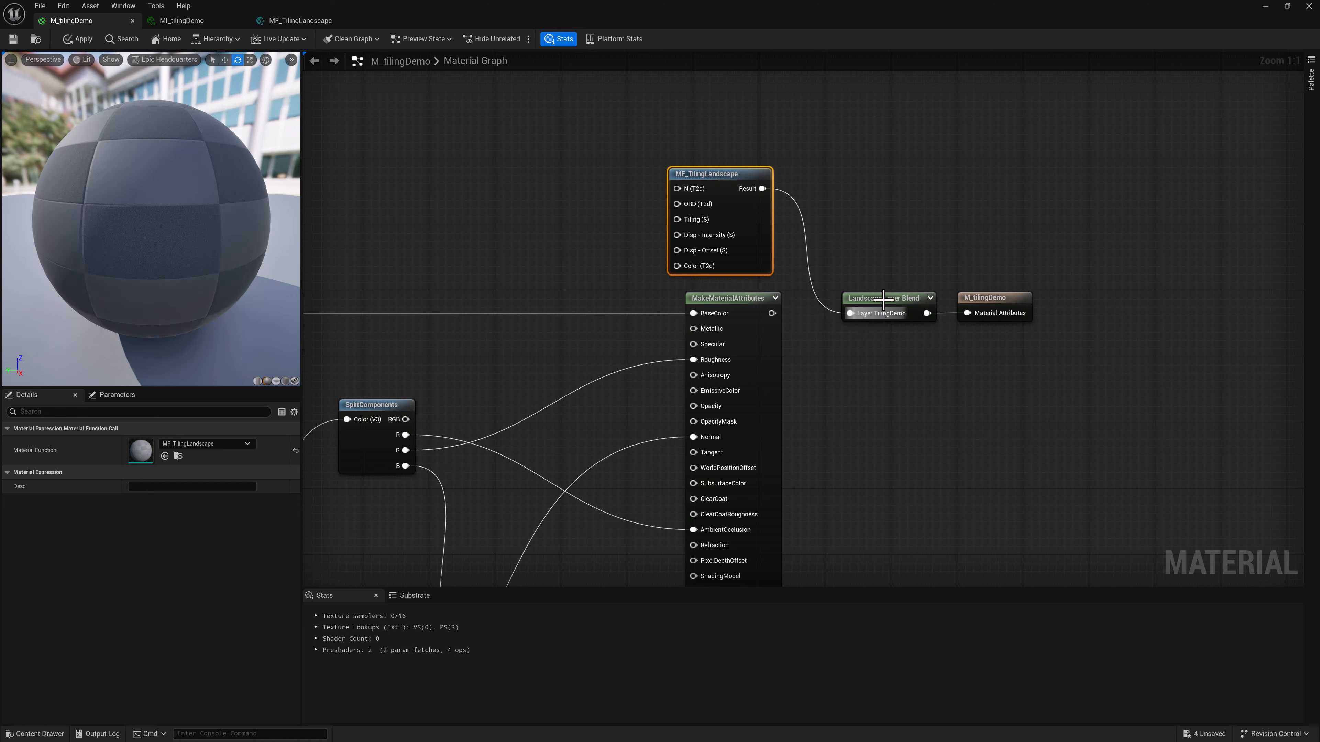
{"action": "left_click_drag", "start_coordinate": [743, 170], "coordinate": [760, 171]}
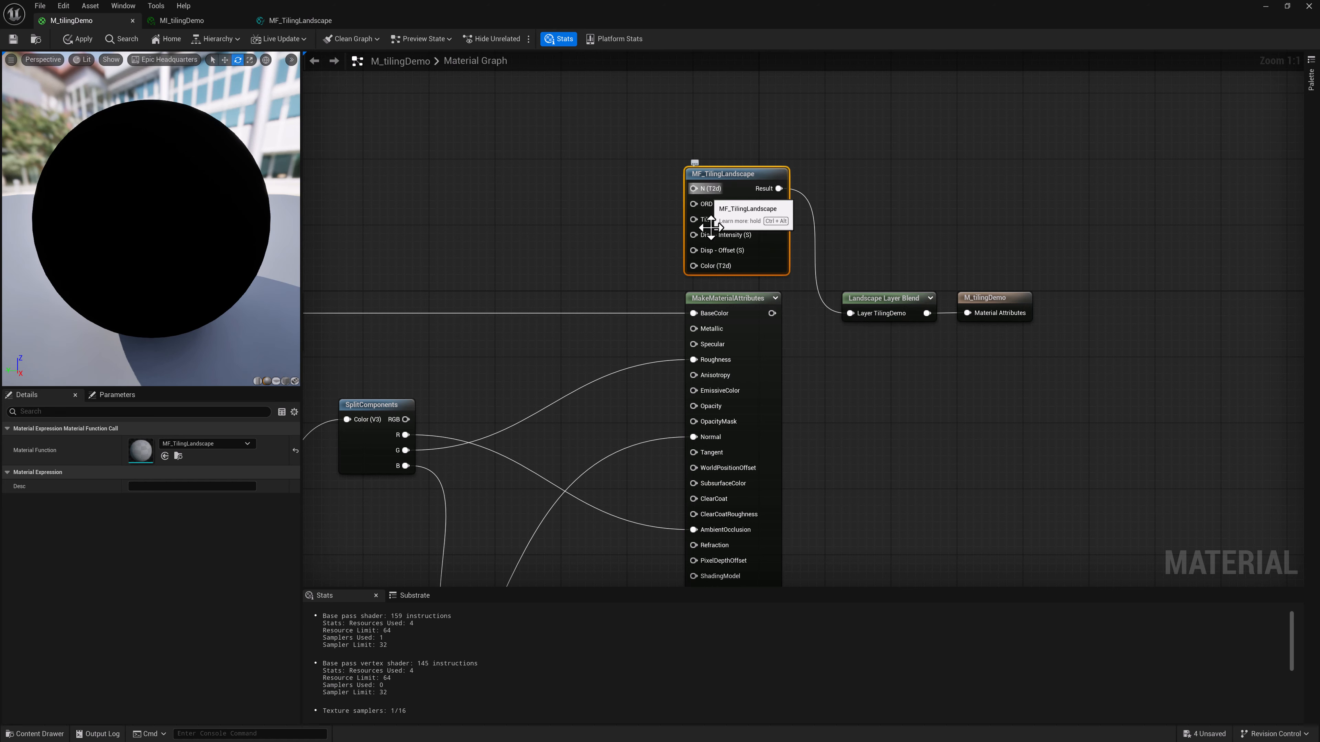
Open the MF_TilingLandscape function, leave the Color input's sort priority at 0, and set the N input's sort priority to 1.
{"action": "double_click", "coordinate": [718, 173]}
{"action": "scroll", "coordinate": [654, 168], "scroll_direction": "down", "scroll_amount": 2}
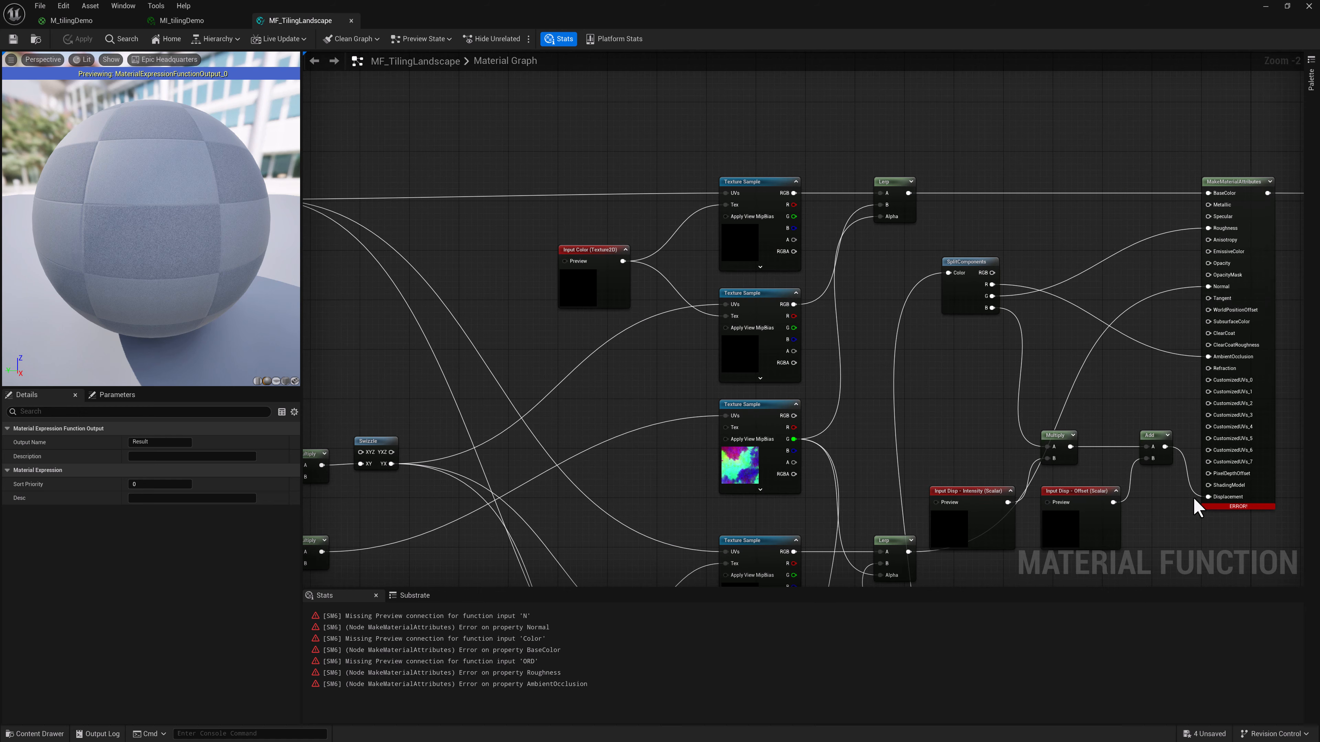
{"action": "right_click_drag", "start_coordinate": [1178, 505], "coordinate": [1141, 408]}
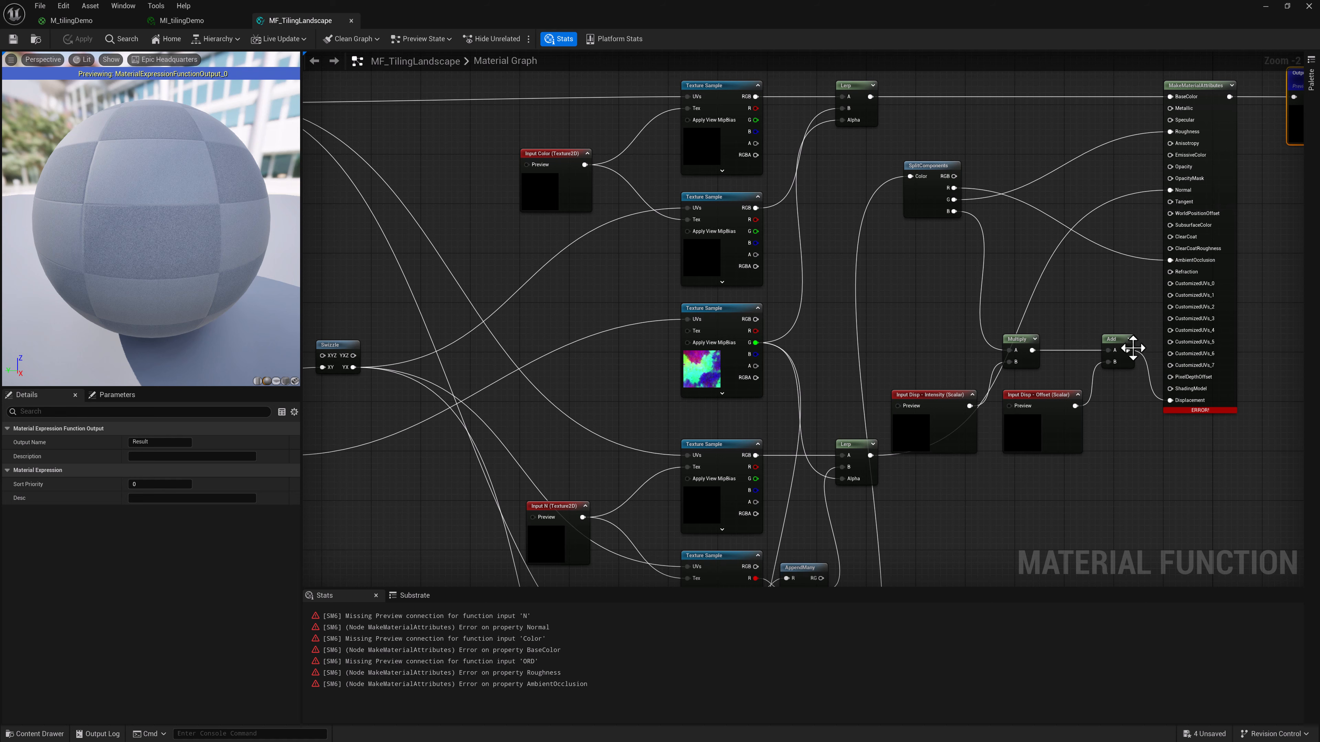
{"action": "right_click_drag", "start_coordinate": [605, 295], "coordinate": [657, 156]}
{"action": "scroll", "coordinate": [837, 298], "scroll_direction": "down", "scroll_amount": 2}
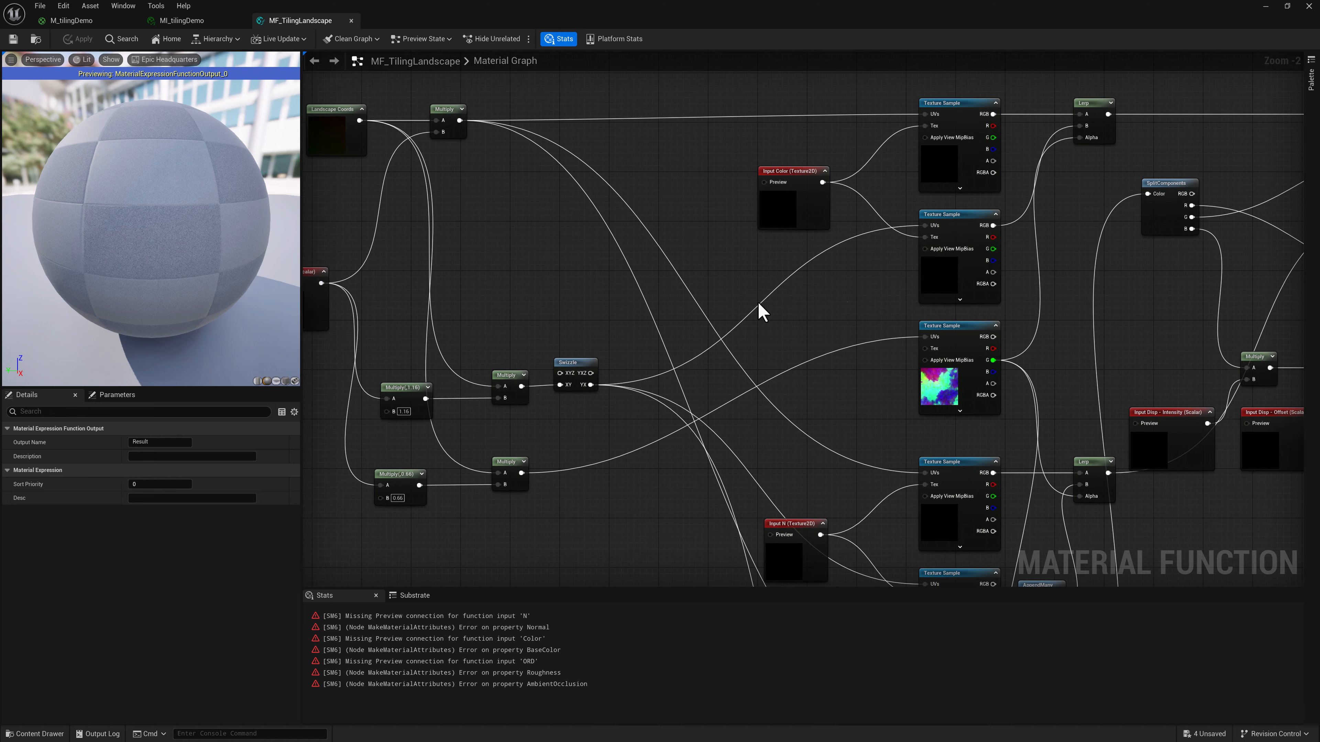
{"action": "scroll", "coordinate": [610, 248], "scroll_direction": "up", "scroll_amount": 1}
{"action": "left_click", "coordinate": [917, 193]}
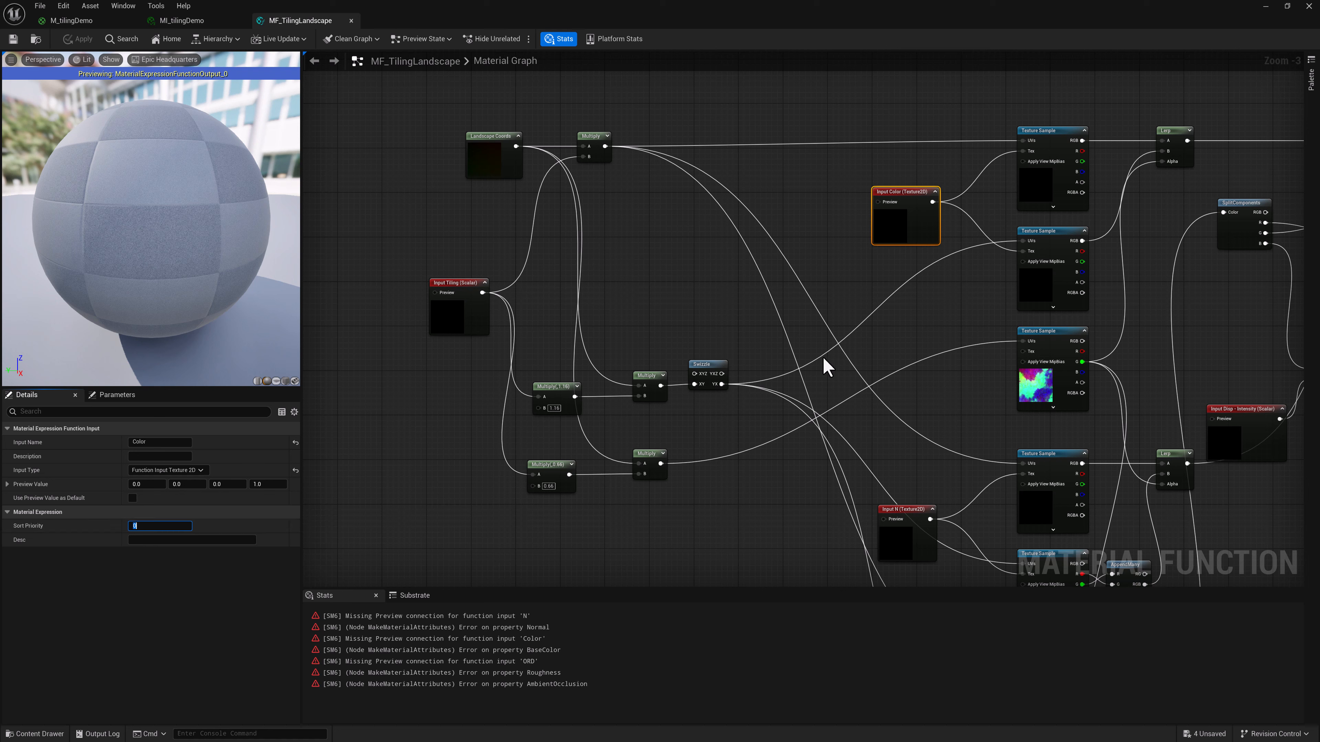
{"action": "left_click", "coordinate": [925, 471]}
{"action": "left_click", "coordinate": [932, 501]}
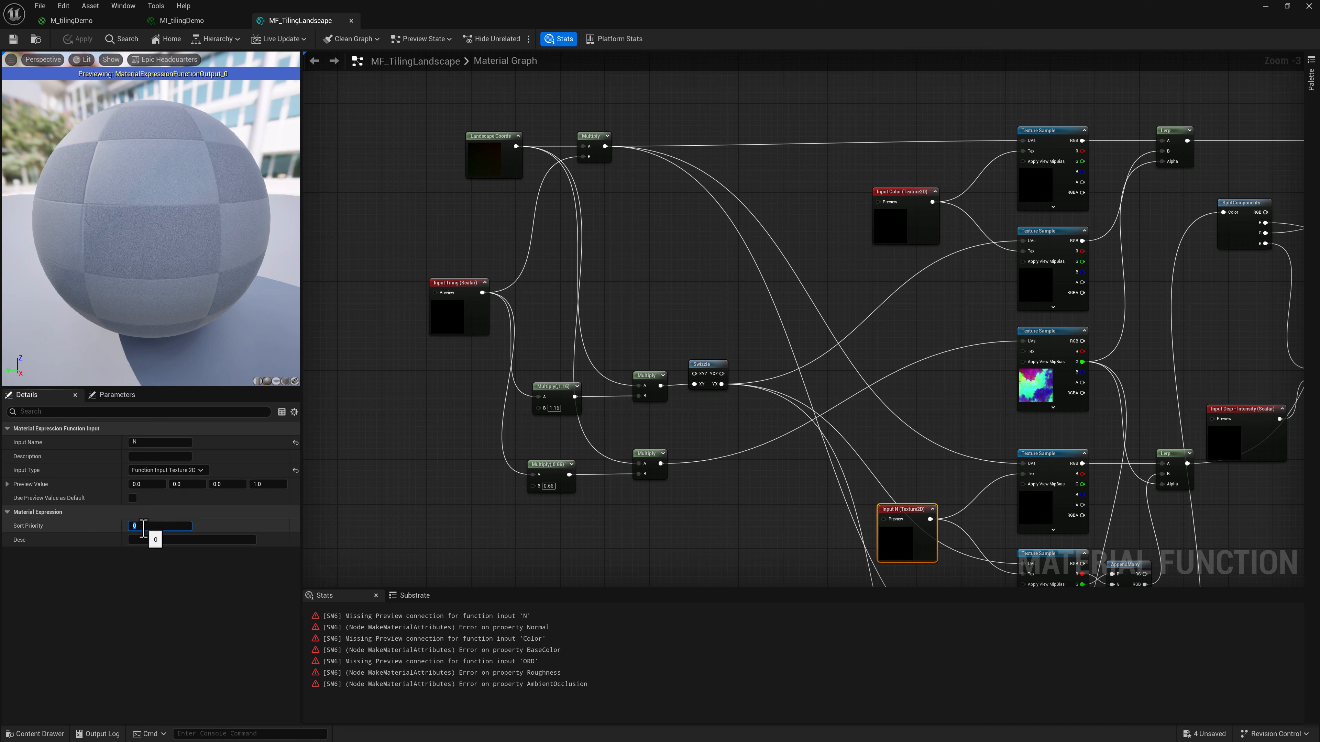
{"action": "type", "text": "1"}
Set the sort priority of the ORD input to 2 and of the Tiling input to 3.
{"action": "right_click_drag", "start_coordinate": [800, 499], "coordinate": [695, 294]}
{"action": "left_click", "coordinate": [799, 535]}
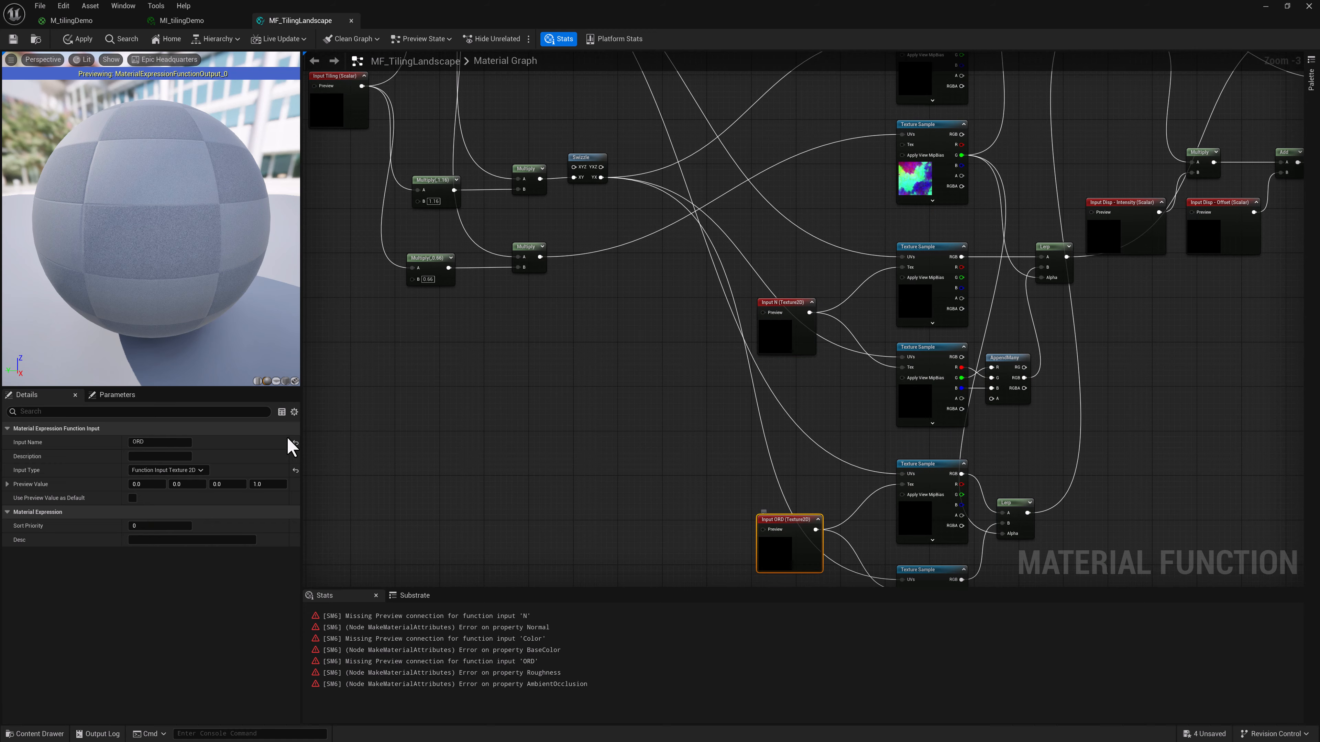
{"action": "left_click", "coordinate": [154, 526]}
{"action": "key", "text": "Return"}
{"action": "right_click_drag", "start_coordinate": [446, 344], "coordinate": [566, 420]}
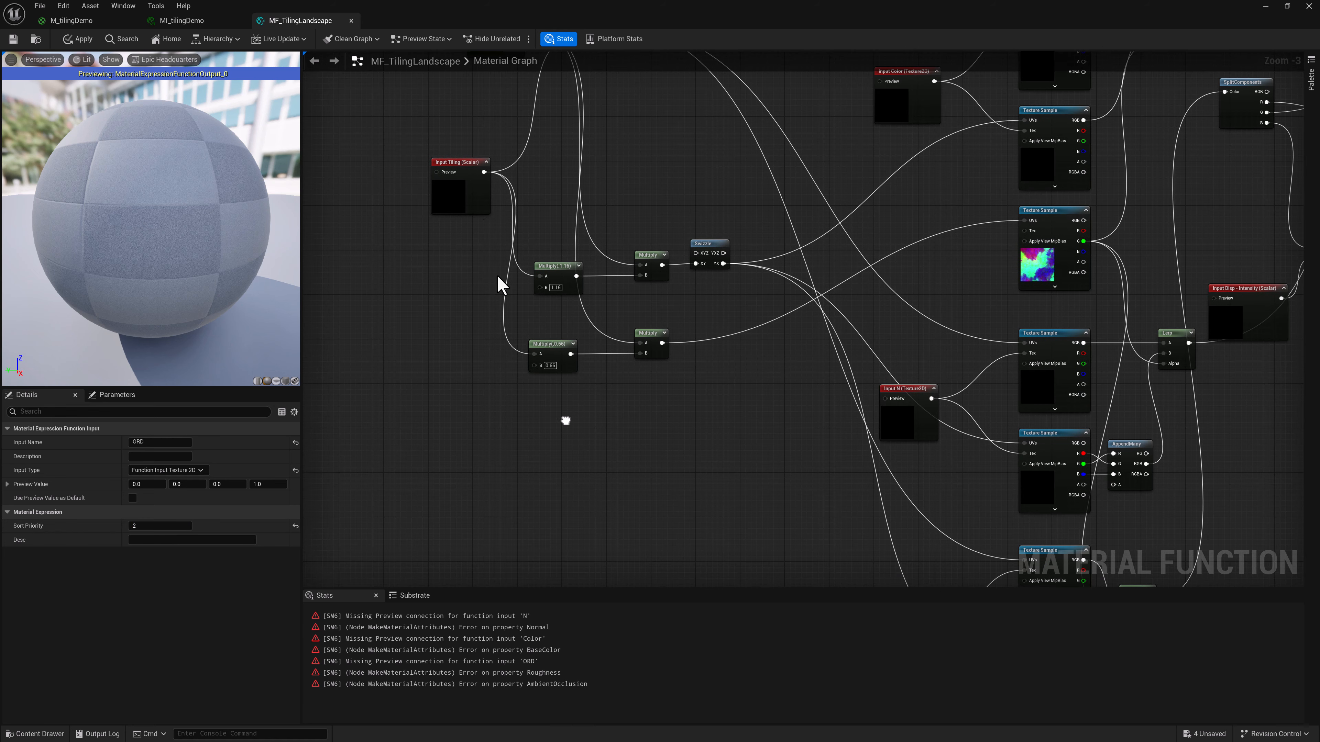
{"action": "left_click", "coordinate": [462, 169]}
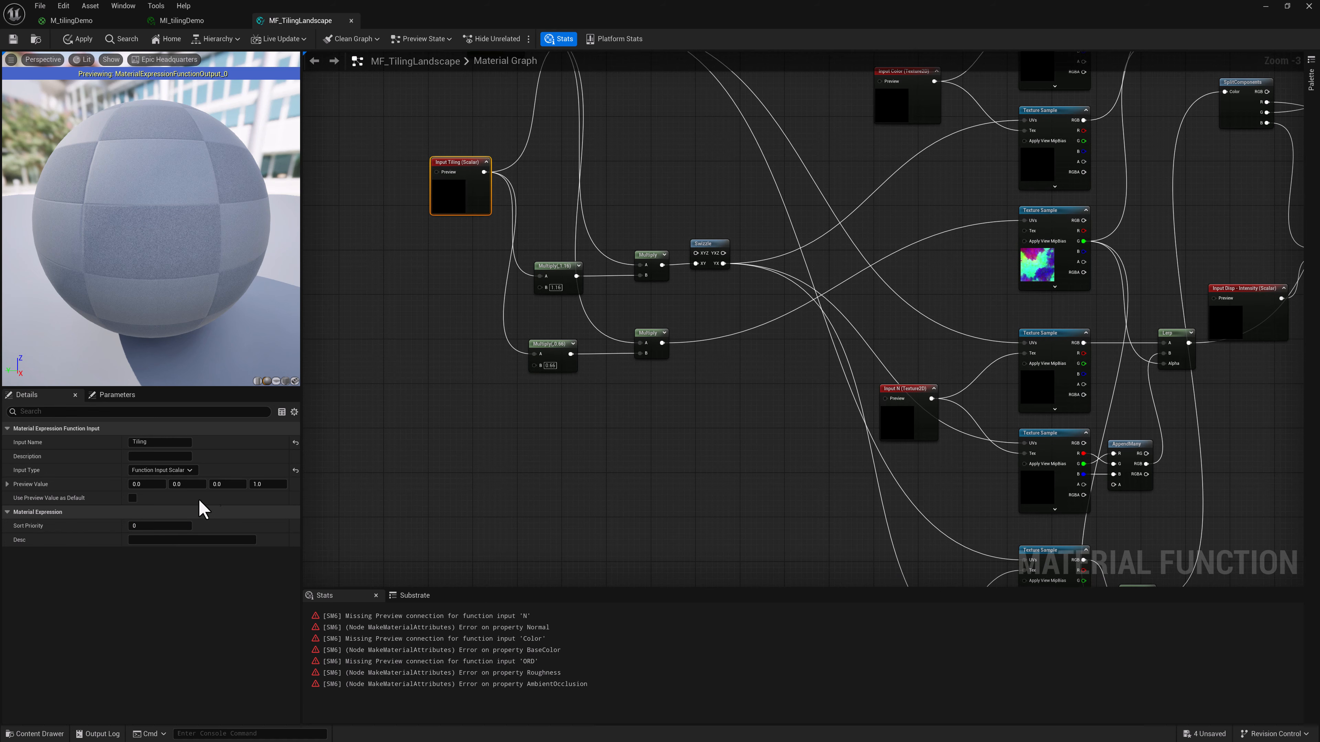
{"action": "left_click", "coordinate": [155, 526]}
{"action": "type", "text": "3"}
{"action": "key", "text": "Return"}
Raise the displacement inputs' sort priorities so Disp - Intensity follows Tiling and Disp - Offset comes last, and save the function.
{"action": "right_click_drag", "start_coordinate": [1239, 312], "coordinate": [945, 347]}
{"action": "left_click", "coordinate": [943, 324]}
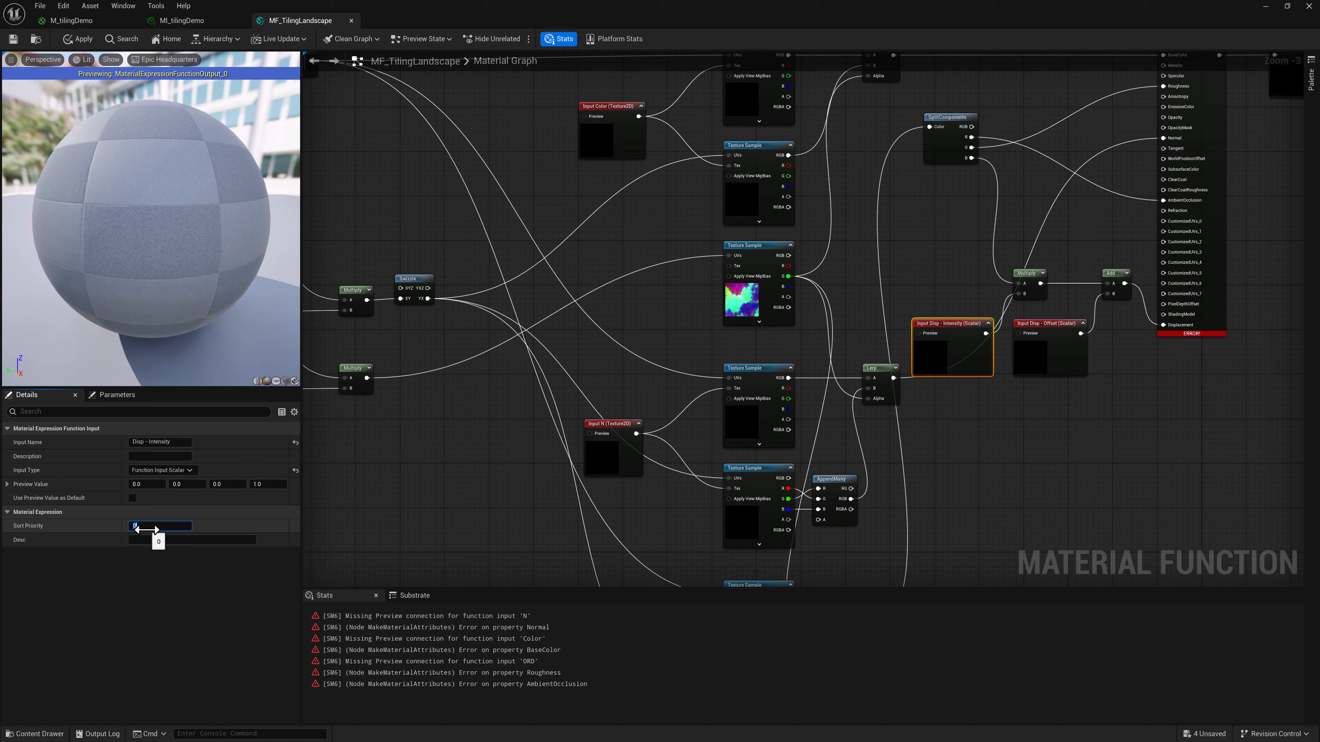
{"action": "key", "text": "Return"}
{"action": "left_click", "coordinate": [1037, 323]}
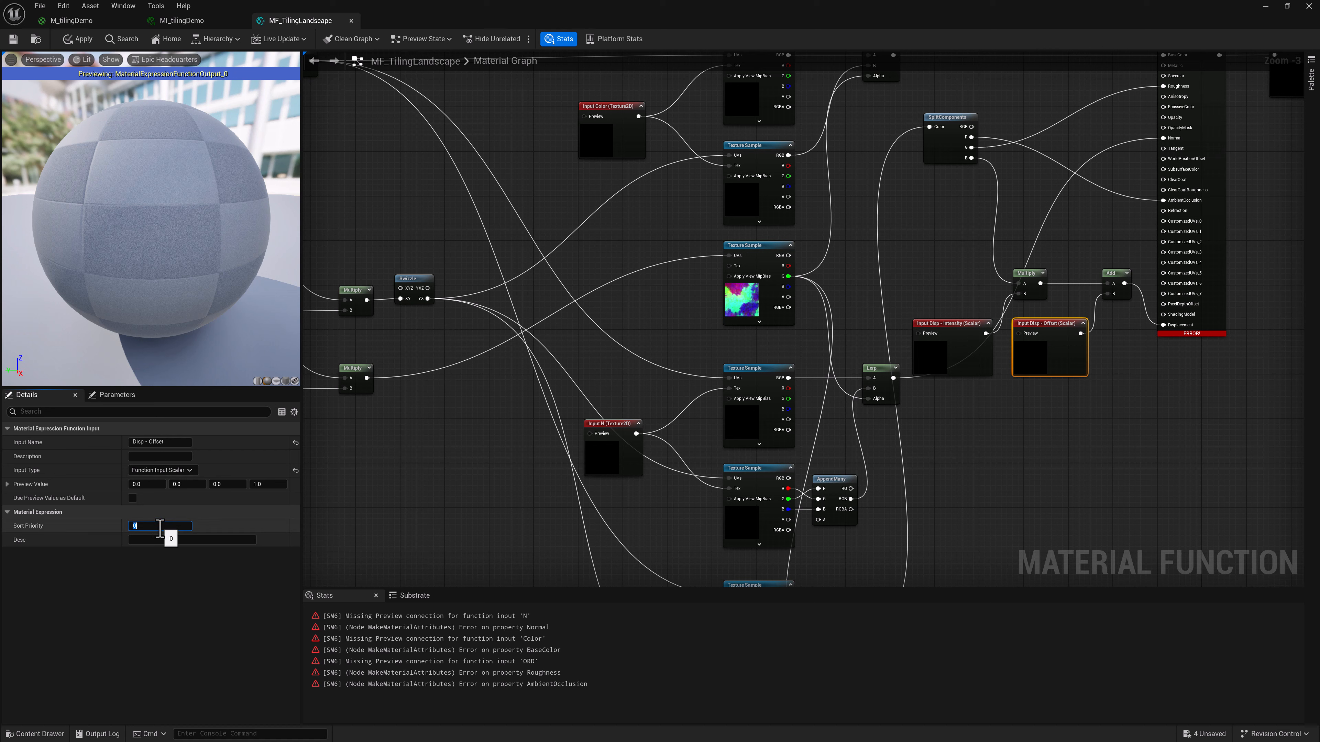
{"action": "key", "text": "Return"}
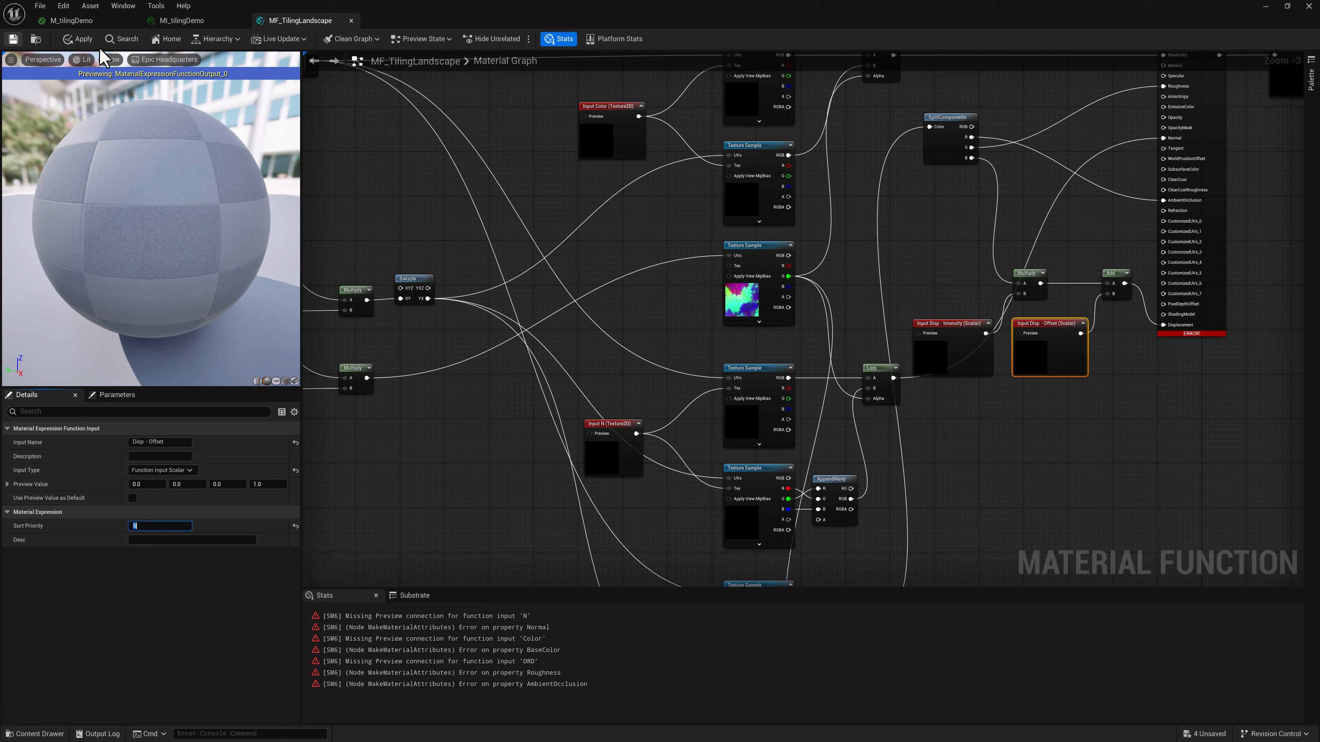
Return to M_tilingDemo and add a TextureObject node beside the MF_TilingLandscape node's inputs.
{"action": "left_click", "coordinate": [65, 21]}
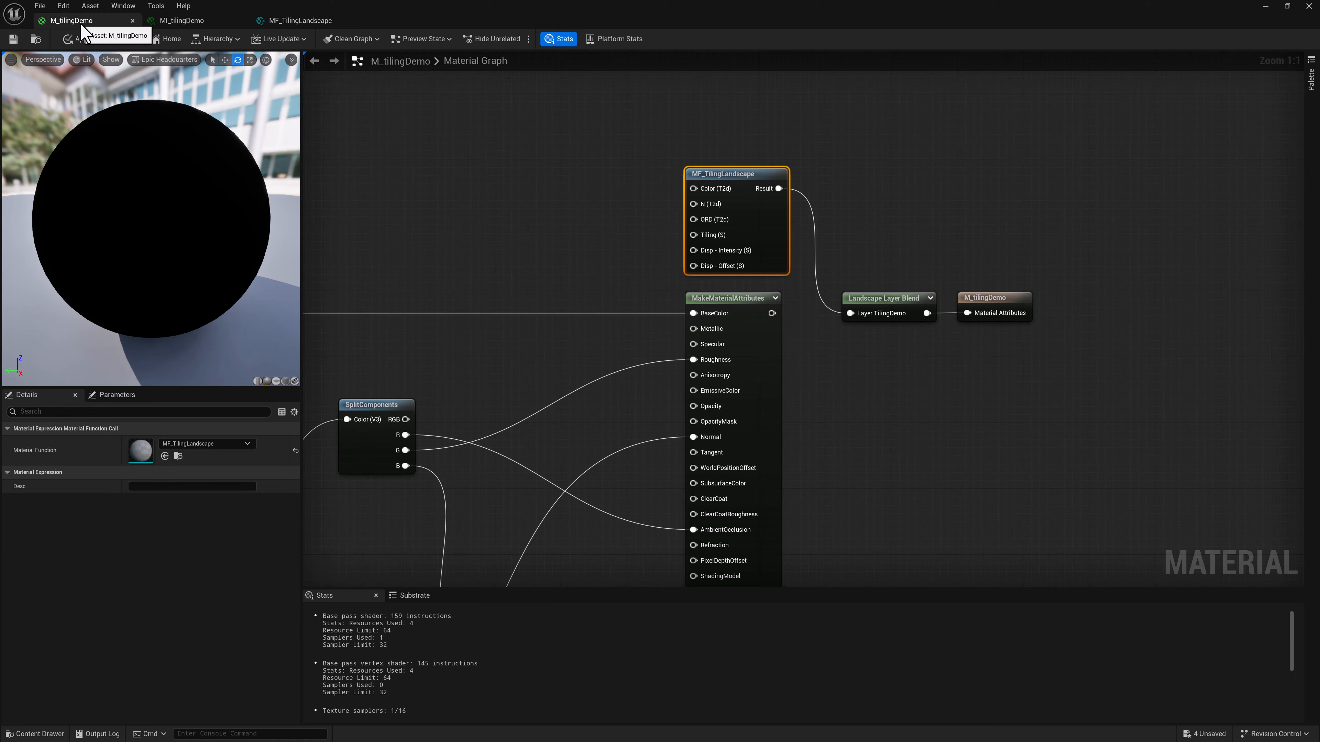
{"action": "scroll", "coordinate": [695, 247], "scroll_direction": "down", "scroll_amount": 2}
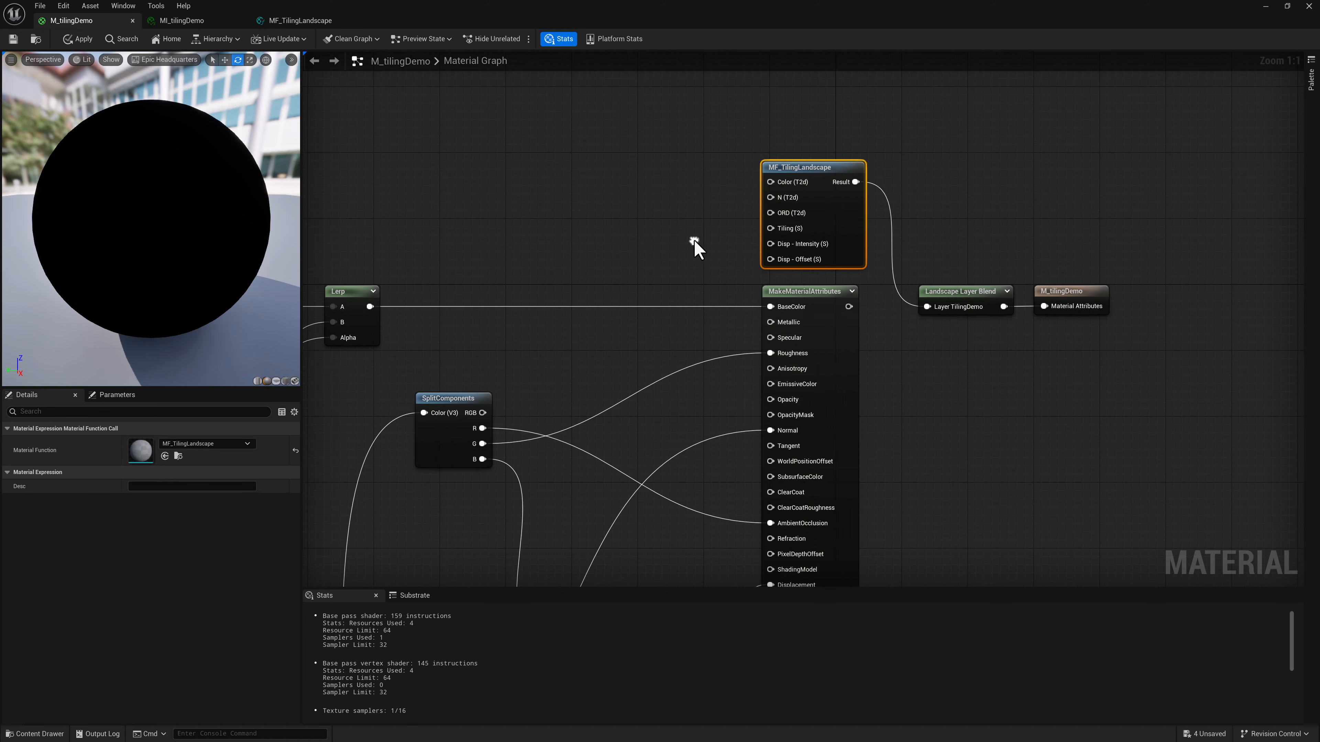
{"action": "right_click_drag", "start_coordinate": [717, 288], "coordinate": [883, 195]}
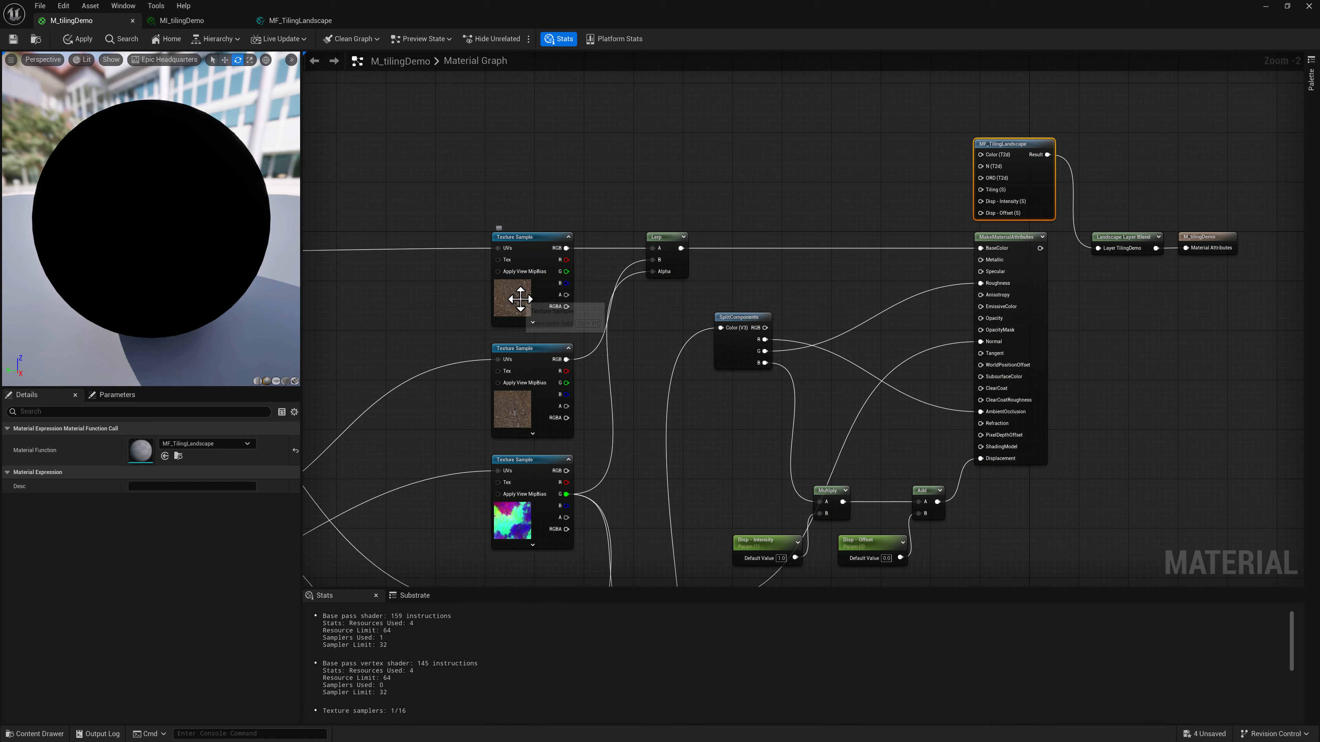
{"action": "left_click_drag", "start_coordinate": [567, 248], "coordinate": [981, 157]}
{"action": "right_click", "coordinate": [810, 157]}
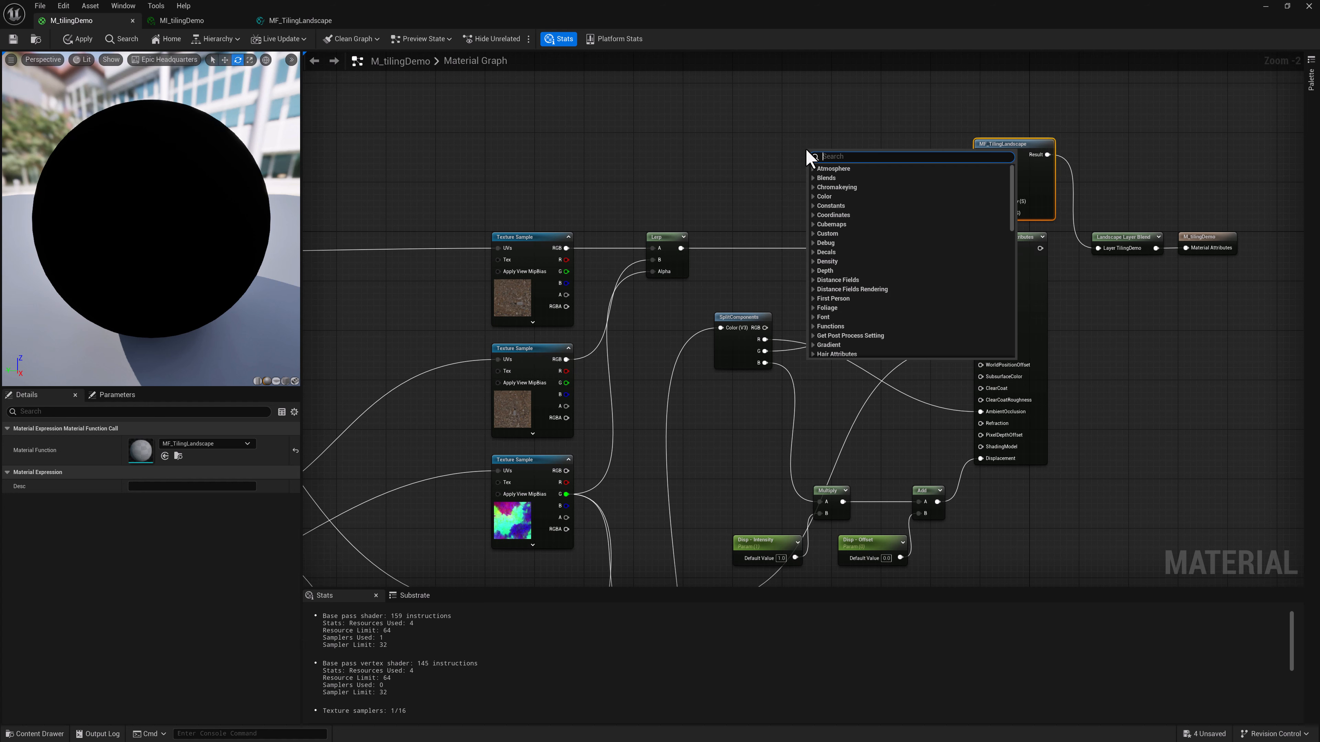
{"action": "type", "text": "textureob"}
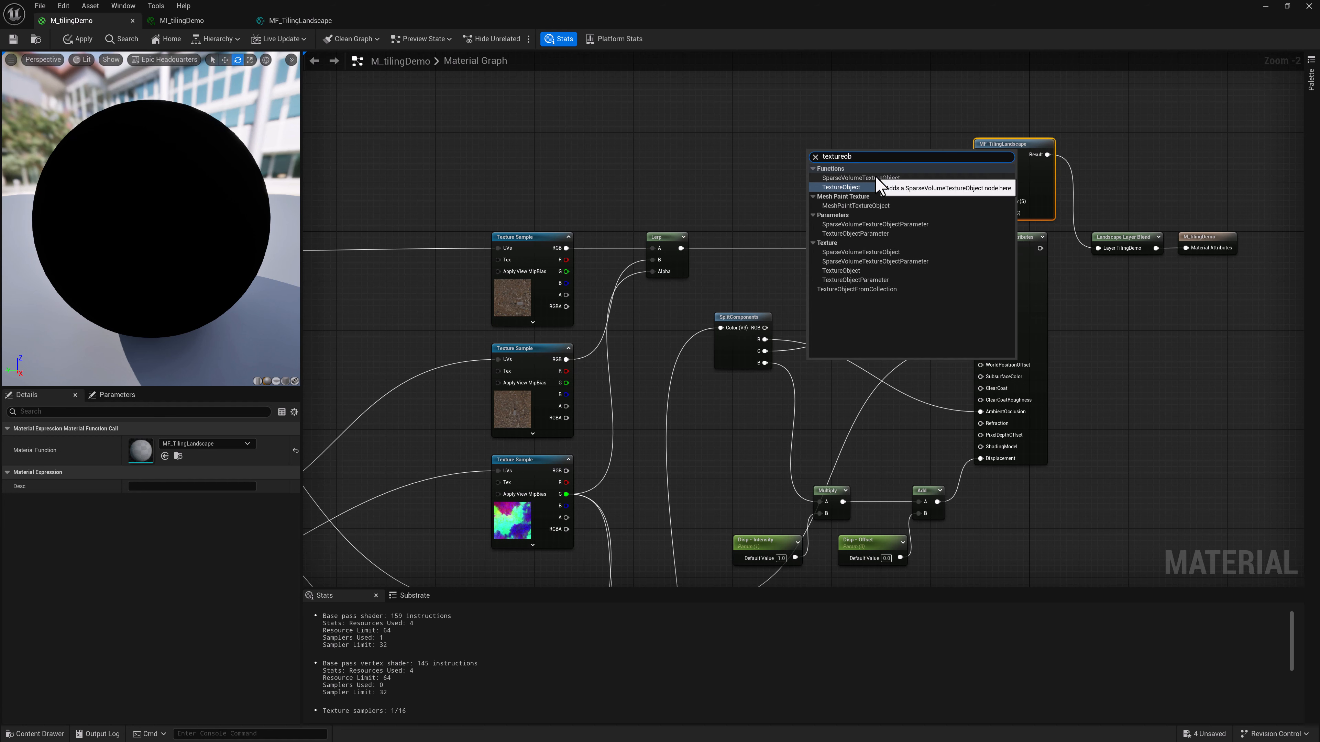
{"action": "left_click", "coordinate": [848, 187]}
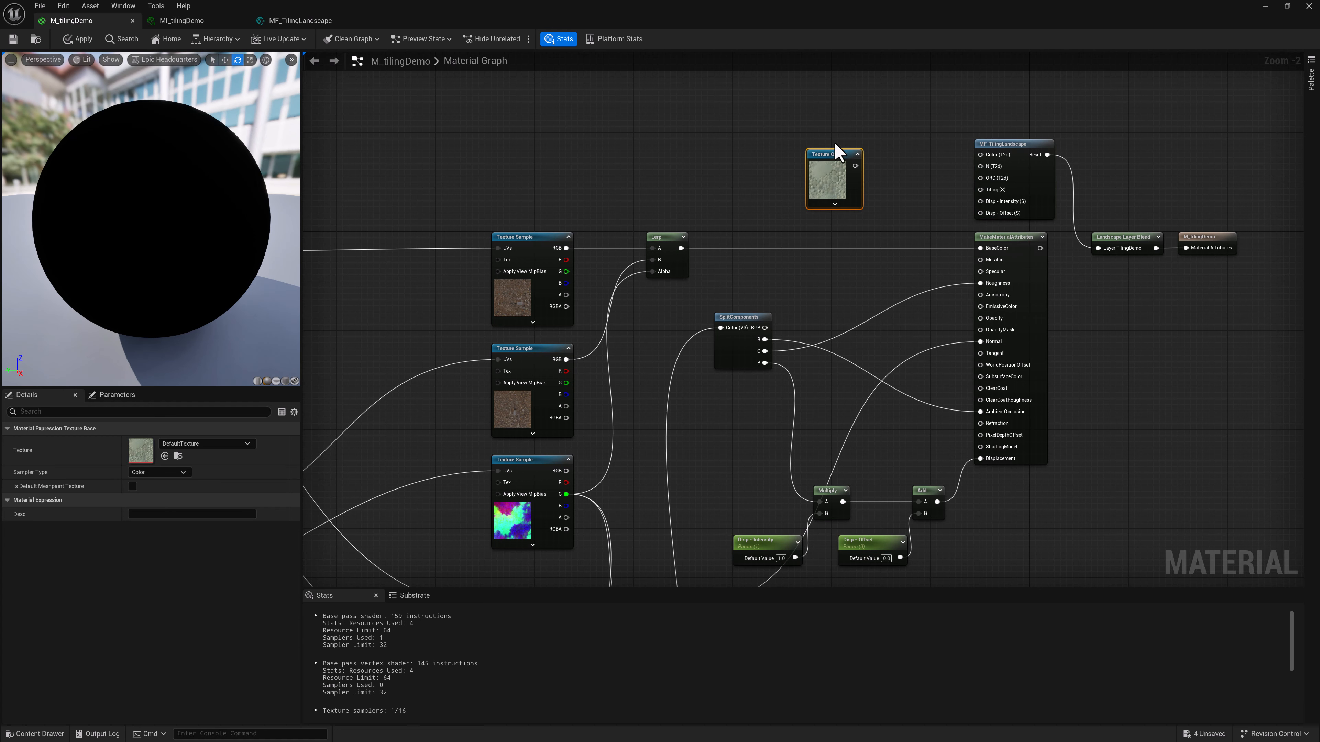
{"action": "left_click_drag", "start_coordinate": [835, 151], "coordinate": [847, 128]}
Assign the uppermost Texture Sample's color texture to the Texture Object and connect it to the function's Color input.
{"action": "left_click", "coordinate": [524, 293]}
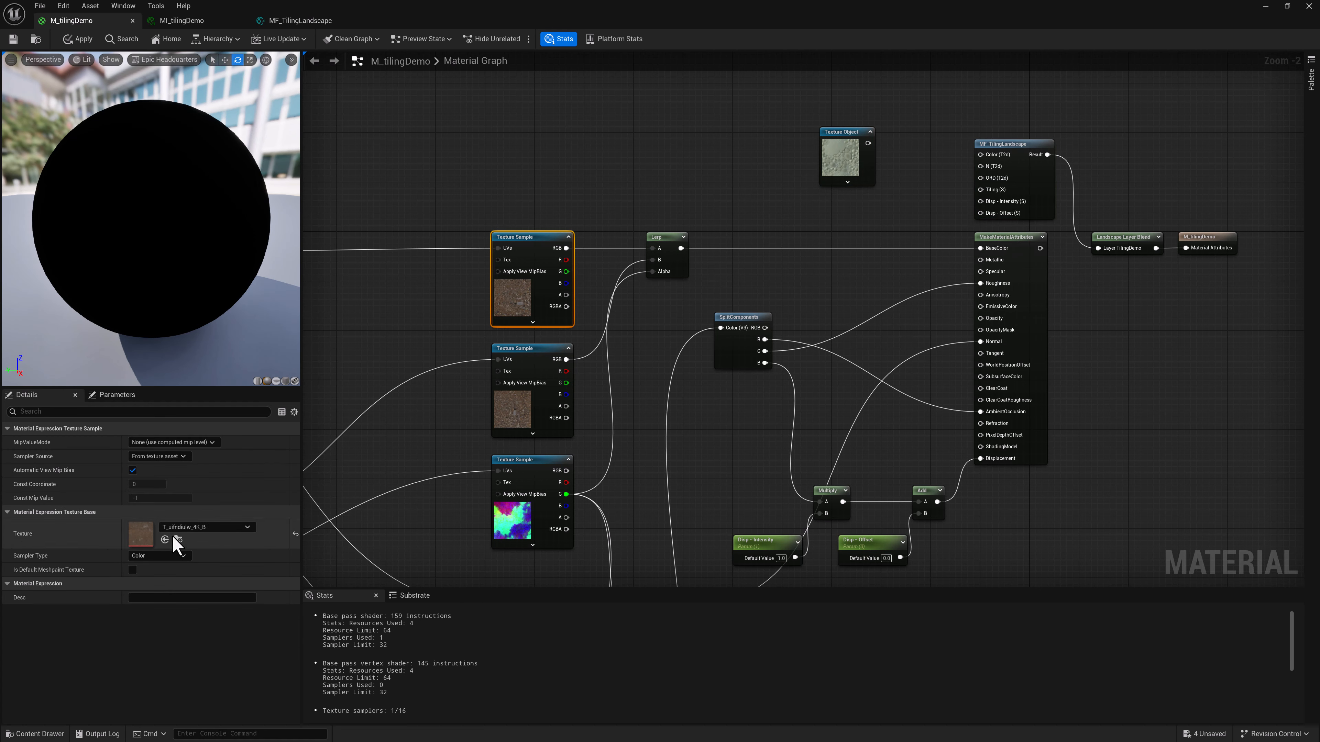
{"action": "left_click", "coordinate": [830, 152]}
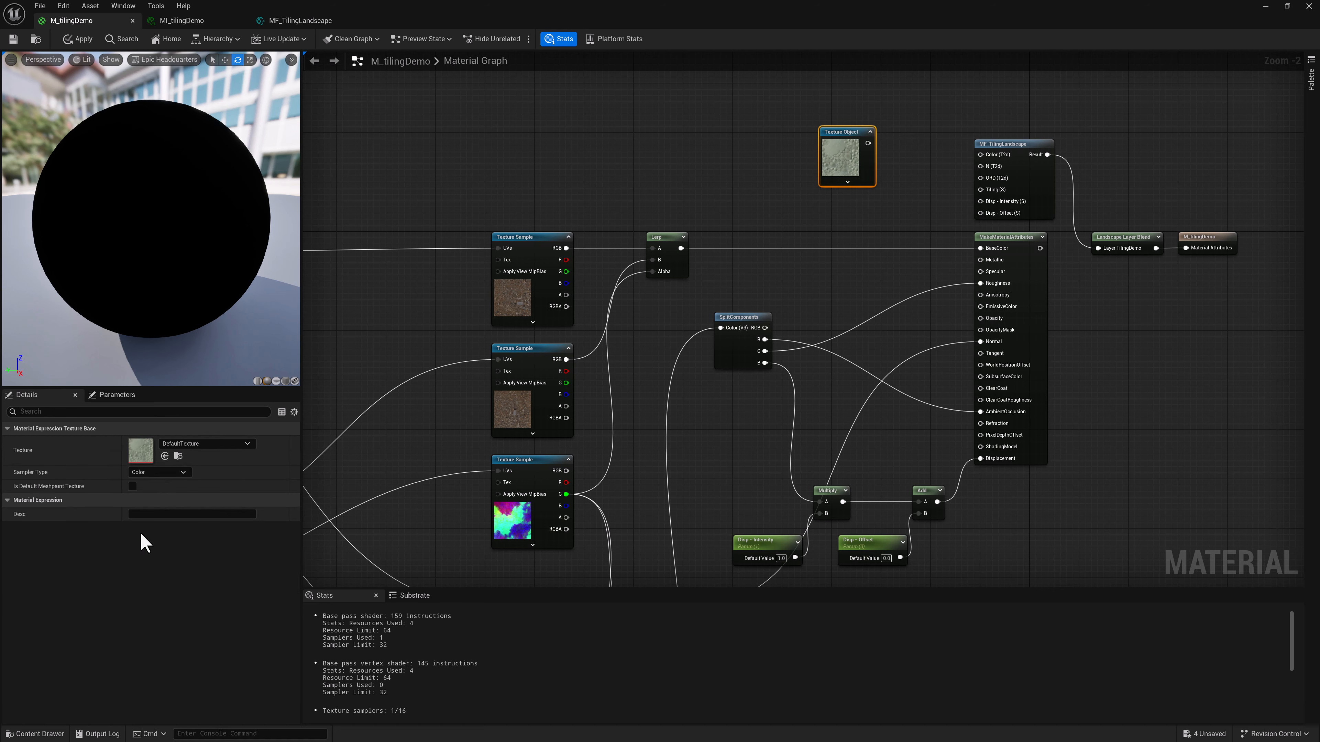
{"action": "left_click", "coordinate": [165, 456]}
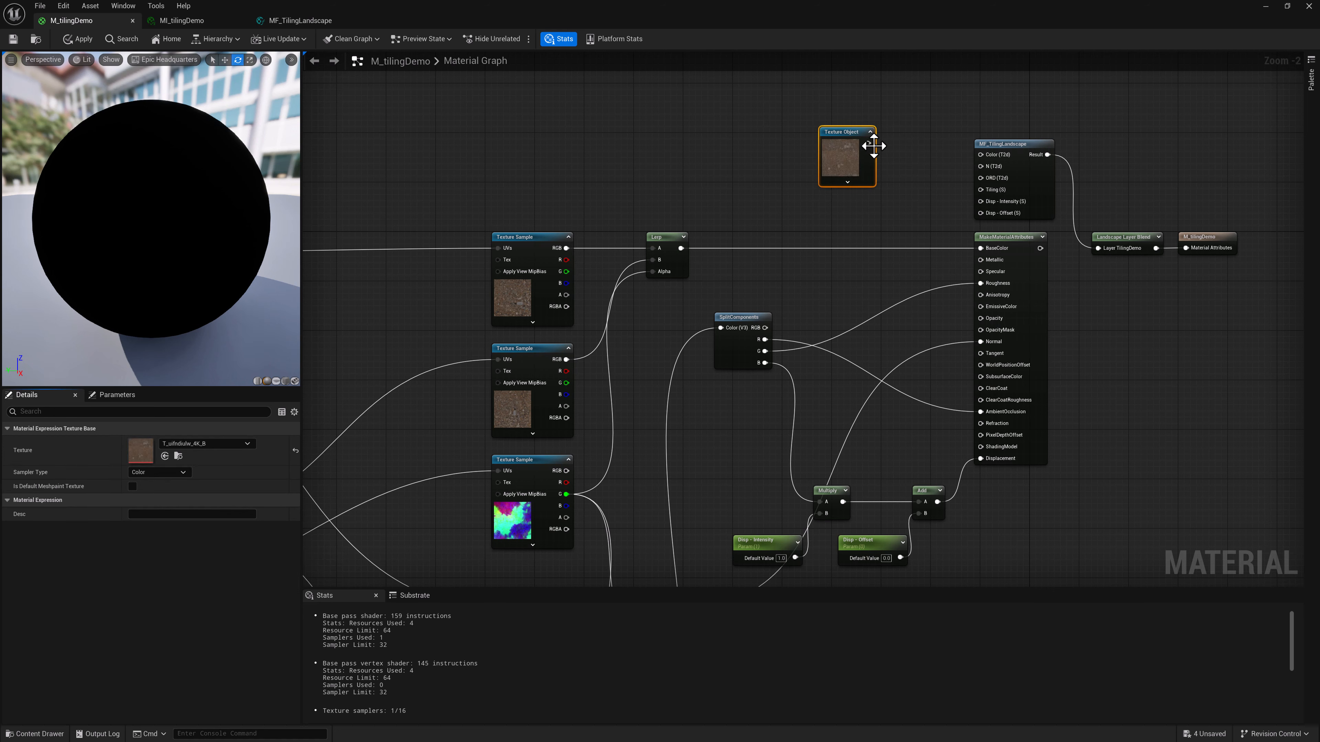
{"action": "left_click_drag", "start_coordinate": [867, 143], "coordinate": [980, 154]}
Move the Texture Object up, duplicate it, and place the copy directly below it.
{"action": "left_click_drag", "start_coordinate": [846, 138], "coordinate": [843, 105]}
{"action": "key", "text": "ctrl+d"}
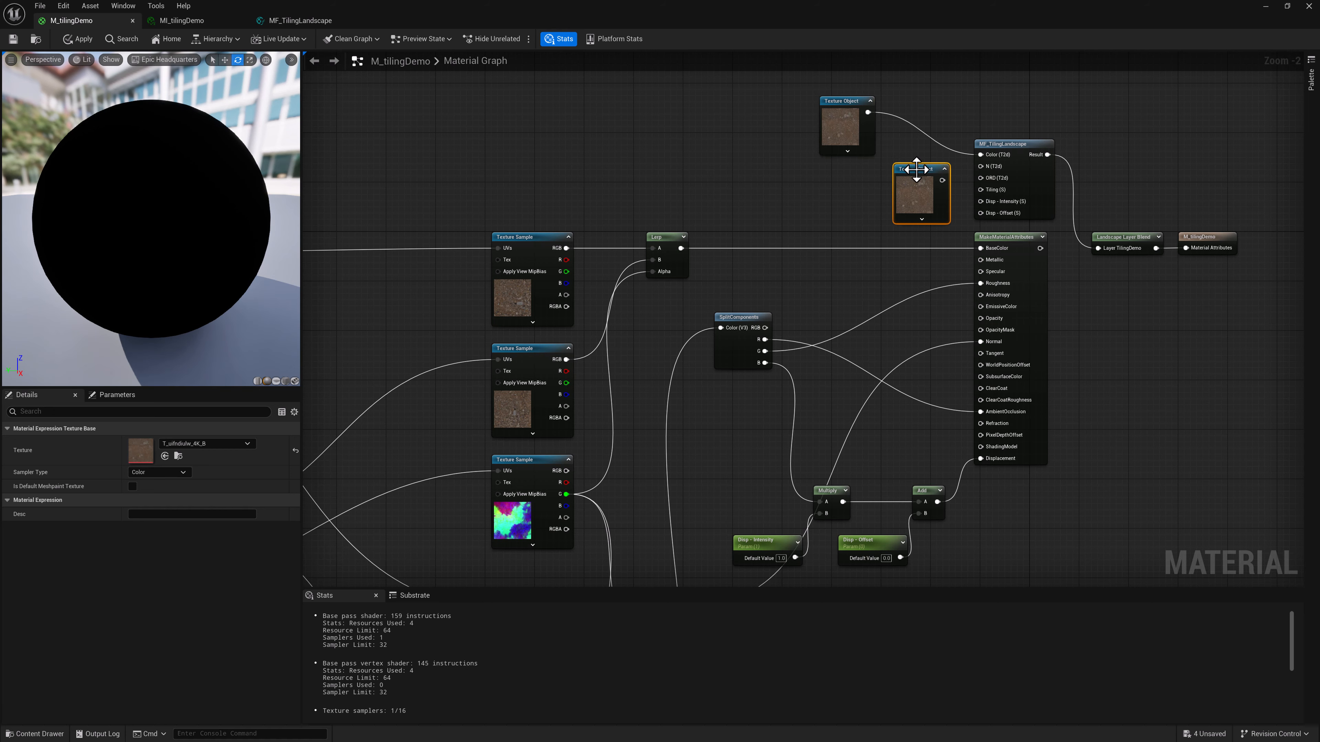
{"action": "left_click_drag", "start_coordinate": [915, 168], "coordinate": [842, 169]}
Assign the beach gravel normal texture to the duplicated Texture Object and connect it to the function's N input.
{"action": "right_click_drag", "start_coordinate": [638, 476], "coordinate": [630, 338]}
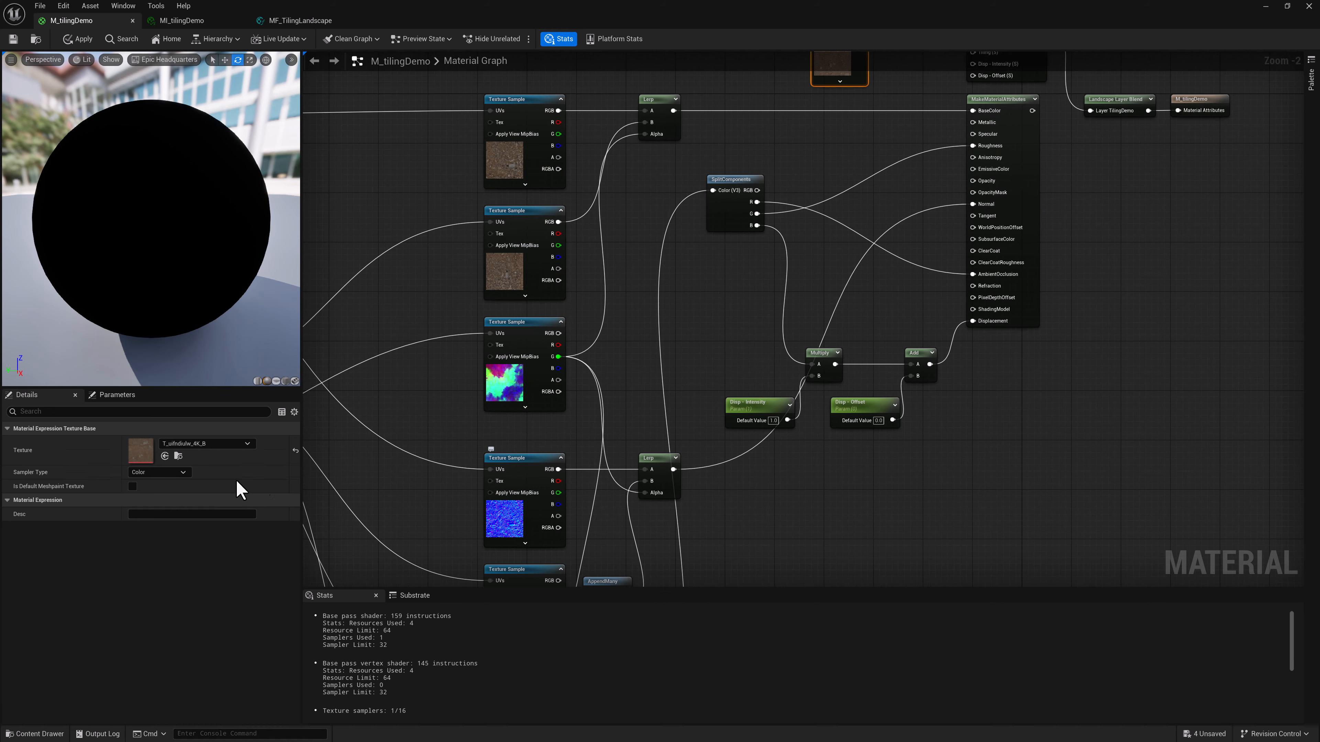
{"action": "right_click_drag", "start_coordinate": [814, 153], "coordinate": [800, 246]}
{"action": "left_click", "coordinate": [818, 154]}
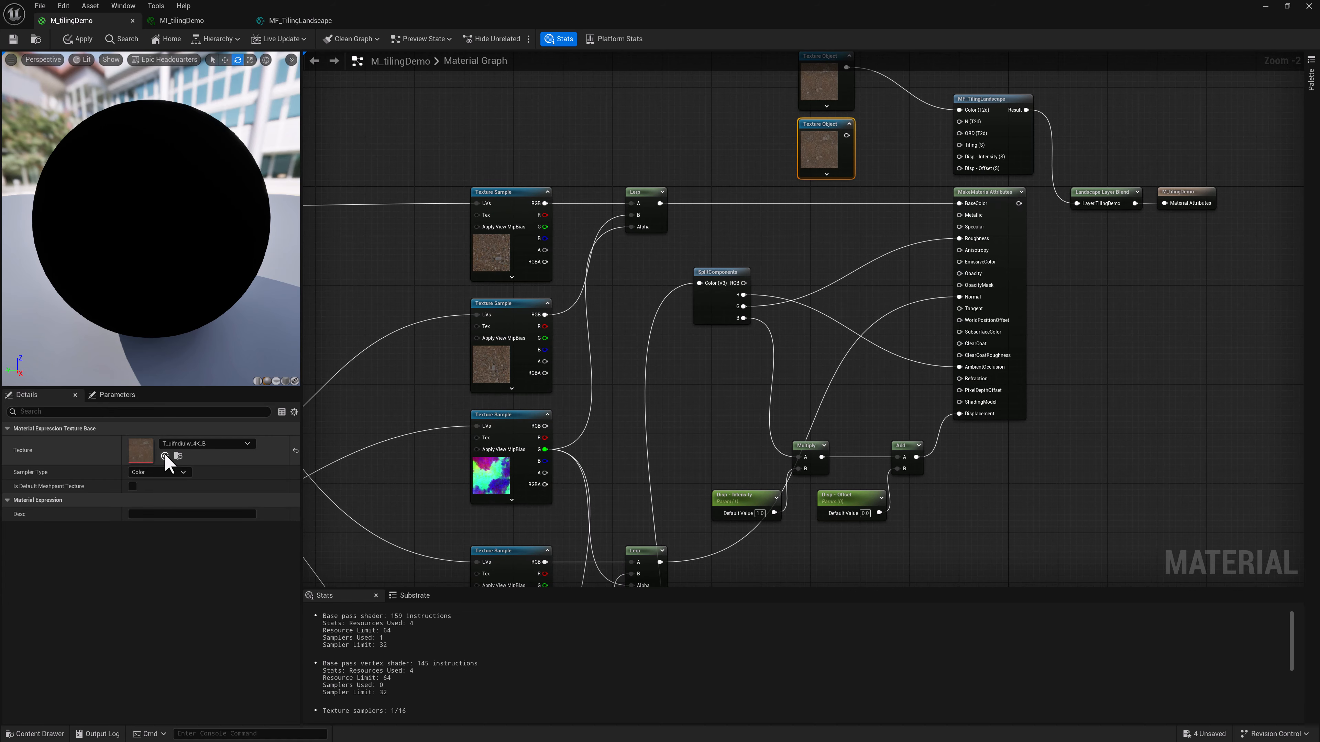
{"action": "right_click_drag", "start_coordinate": [873, 144], "coordinate": [846, 239]}
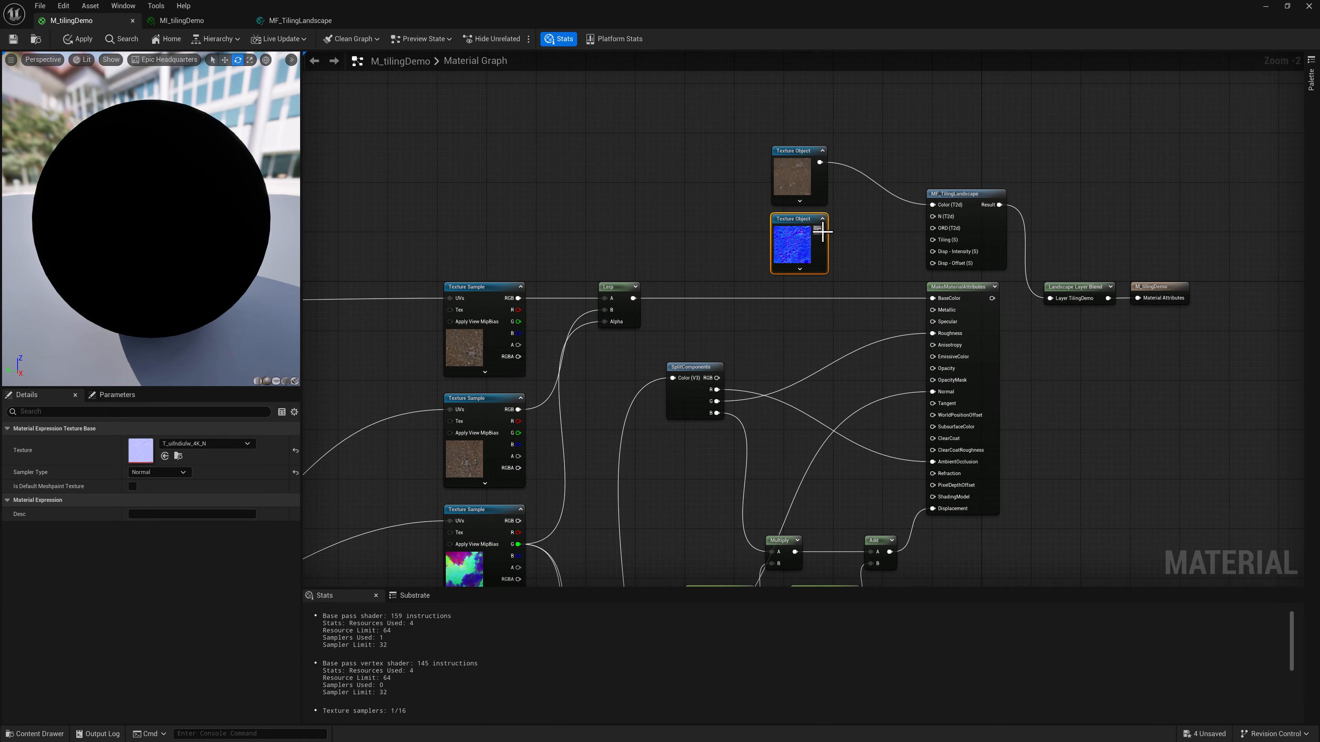
{"action": "left_click_drag", "start_coordinate": [820, 230], "coordinate": [934, 217]}
Move both Texture Objects up, duplicate the normal one below them, and connect the copy to the function's ORD input.
{"action": "left_click_drag", "start_coordinate": [727, 163], "coordinate": [802, 221]}
{"action": "left_click_drag", "start_coordinate": [802, 221], "coordinate": [807, 185]}
{"action": "left_click", "coordinate": [826, 183]}
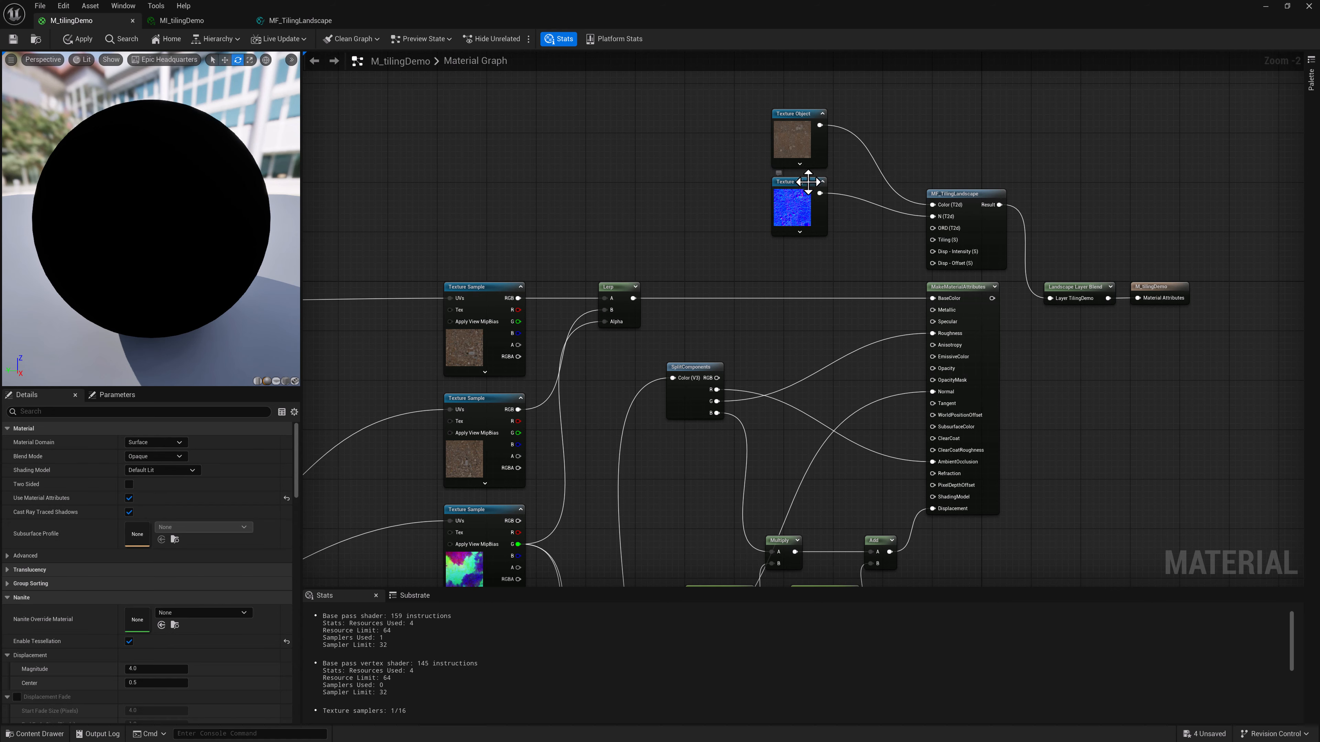
{"action": "key", "text": "ctrl+d"}
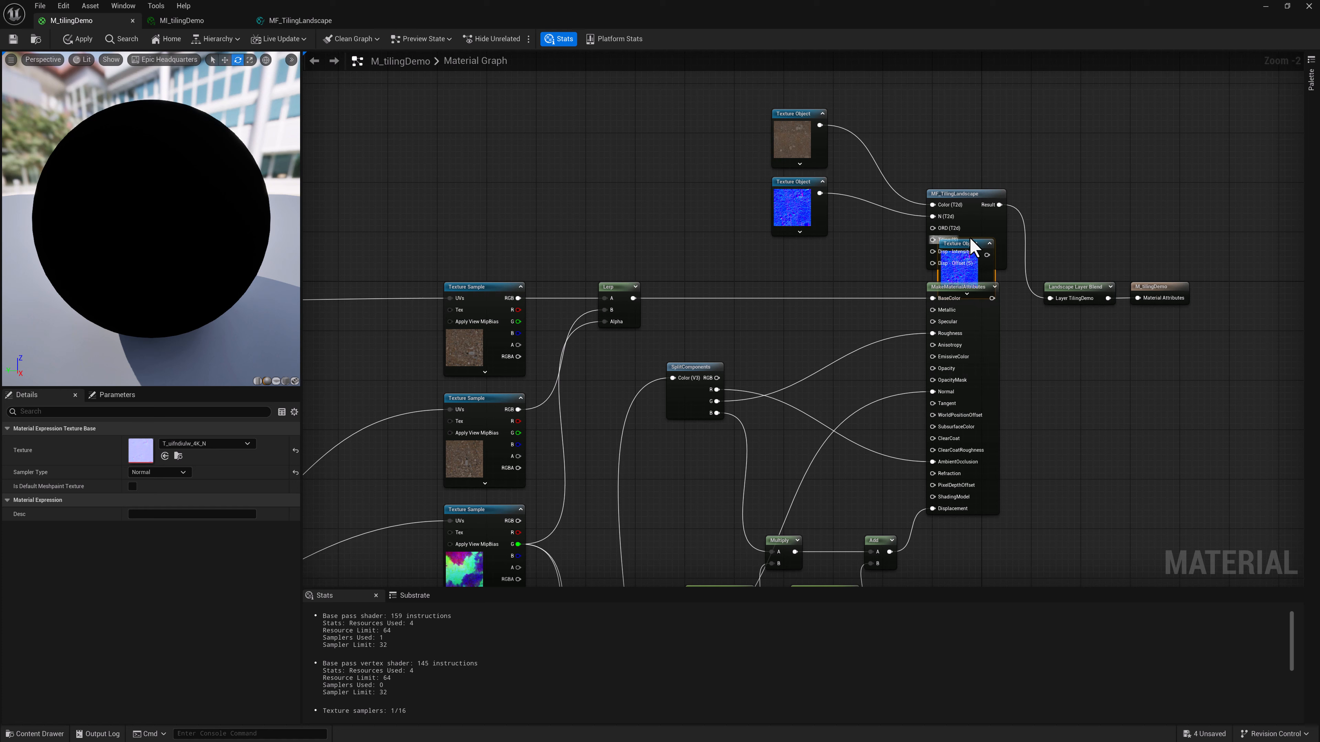
{"action": "left_click_drag", "start_coordinate": [981, 245], "coordinate": [933, 228]}
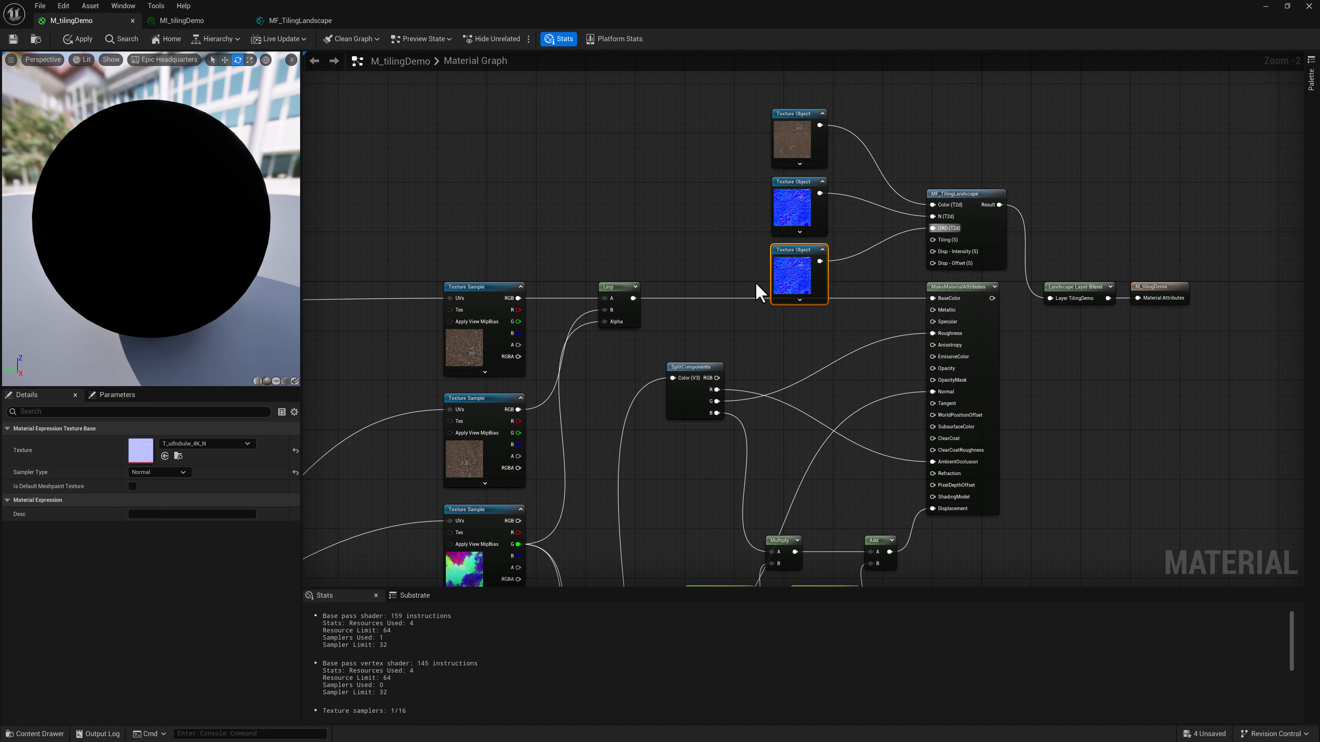
Assign the ORD texture from the existing Texture Sample to the third Texture Object and move the Texture Objects further up.
{"action": "right_click_drag", "start_coordinate": [596, 502], "coordinate": [599, 361]}
{"action": "left_click", "coordinate": [520, 553]}
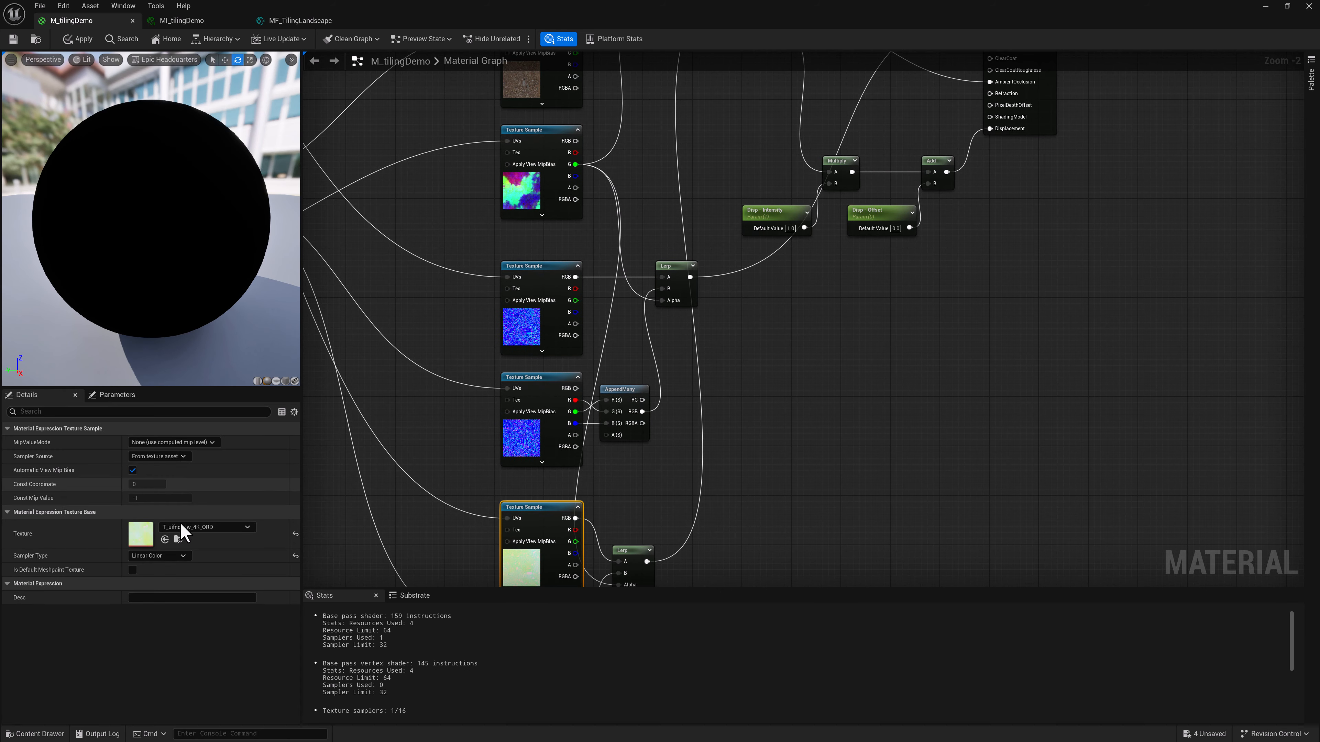
{"action": "right_click_drag", "start_coordinate": [852, 67], "coordinate": [857, 191]}
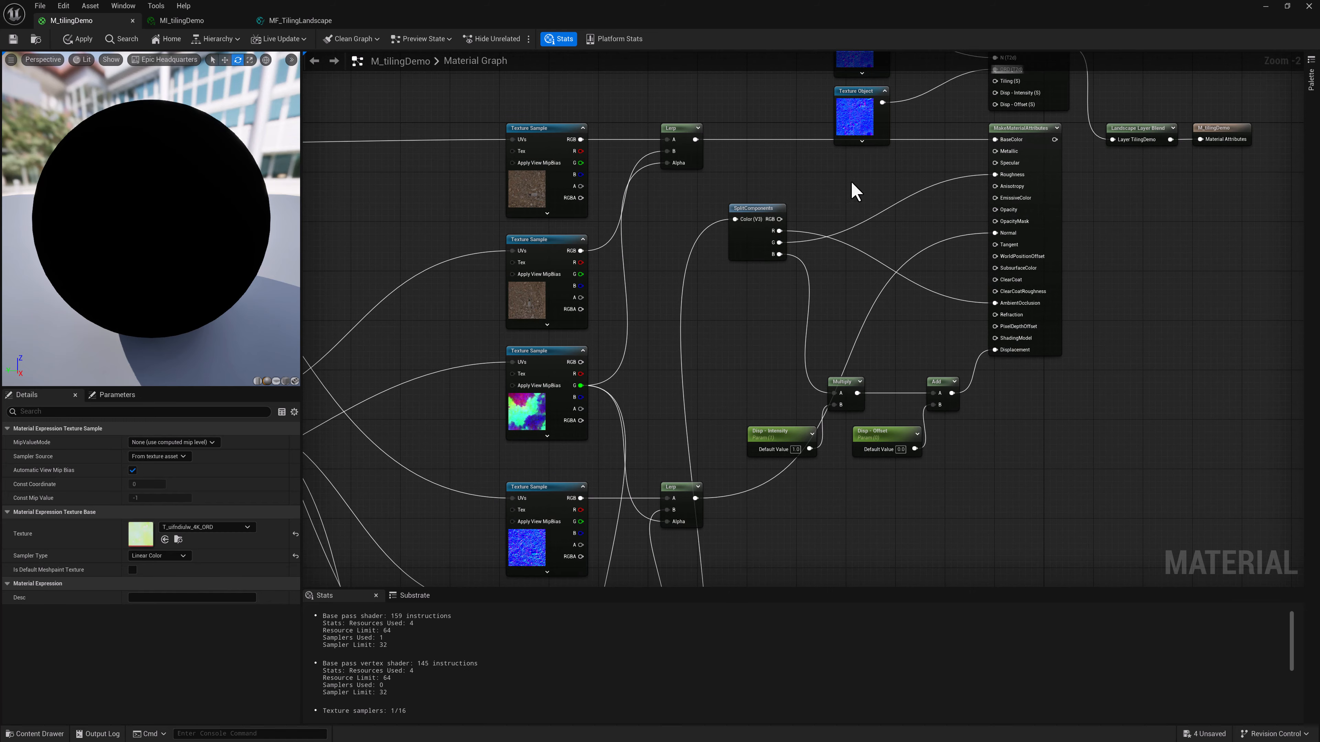
{"action": "left_click", "coordinate": [865, 145]}
{"action": "left_click", "coordinate": [164, 457]}
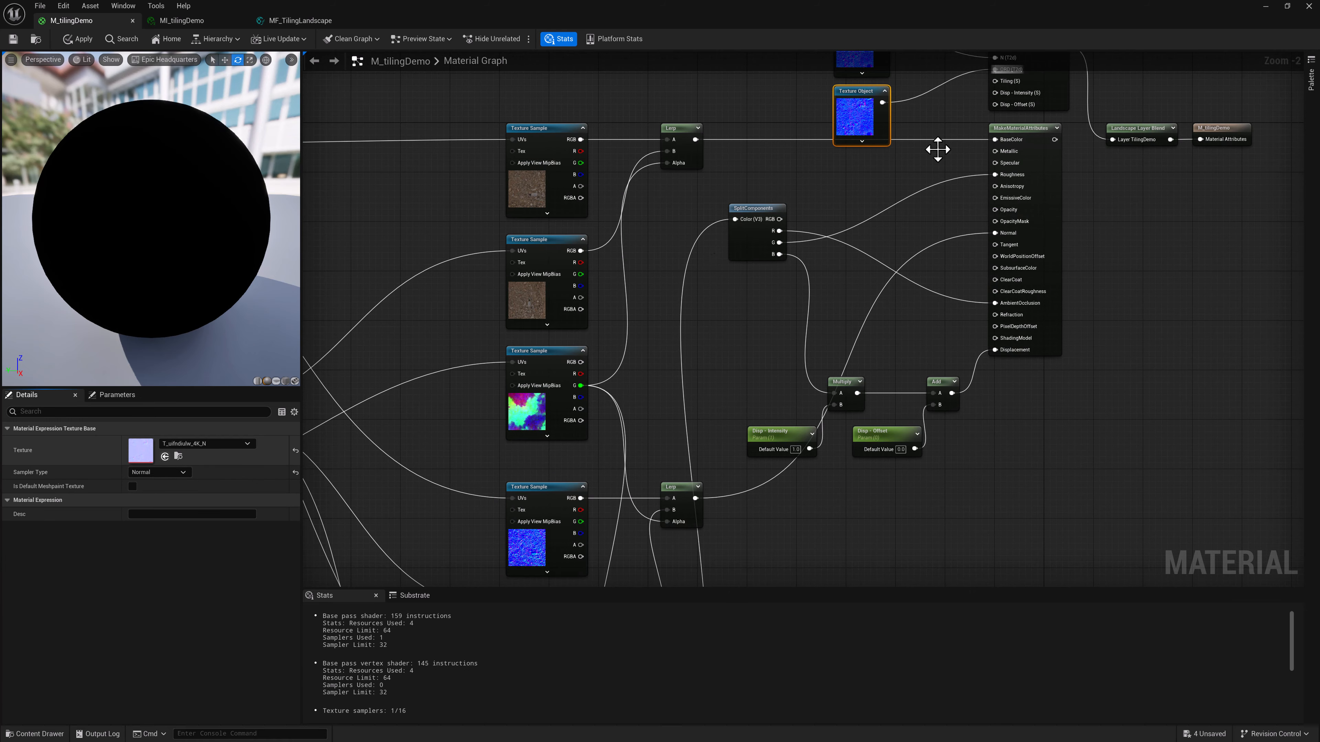
{"action": "right_click_drag", "start_coordinate": [809, 75], "coordinate": [812, 244]}
{"action": "left_click_drag", "start_coordinate": [855, 251], "coordinate": [849, 128]}
Add a scalar parameter named Tiling below the Texture Objects.
{"action": "right_click", "coordinate": [838, 256]}
{"action": "type", "text": "scalar"}
{"action": "key", "text": "Return"}
{"action": "type", "text": "Tiling"}
{"action": "key", "text": "Return"}
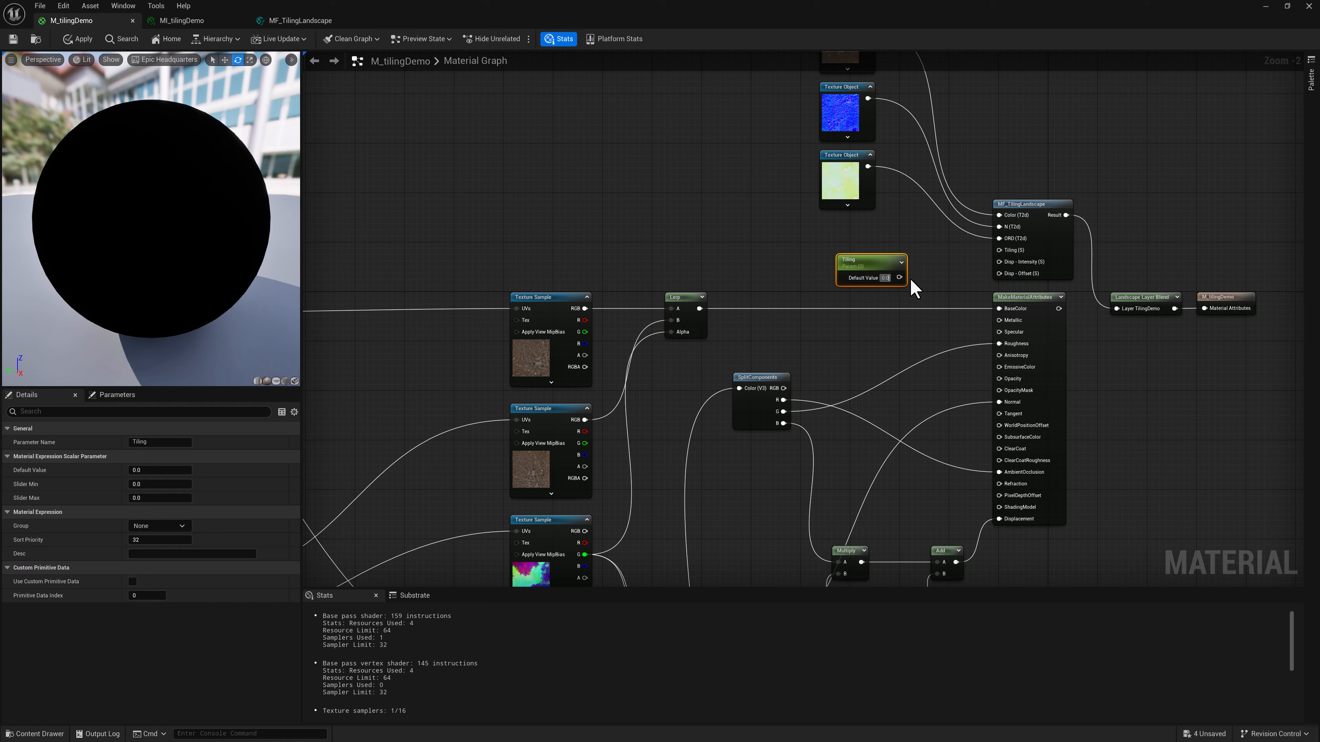
Set the Tiling parameter's default to 0.03, connect it to the function's Tiling input, and align it under the Texture Objects.
{"action": "type", "text": "03"}
{"action": "key", "text": "Return"}
{"action": "double_click", "coordinate": [886, 277]}
{"action": "type", "text": "0.03"}
{"action": "key", "text": "Return"}
{"action": "left_click_drag", "start_coordinate": [902, 278], "coordinate": [999, 250]}
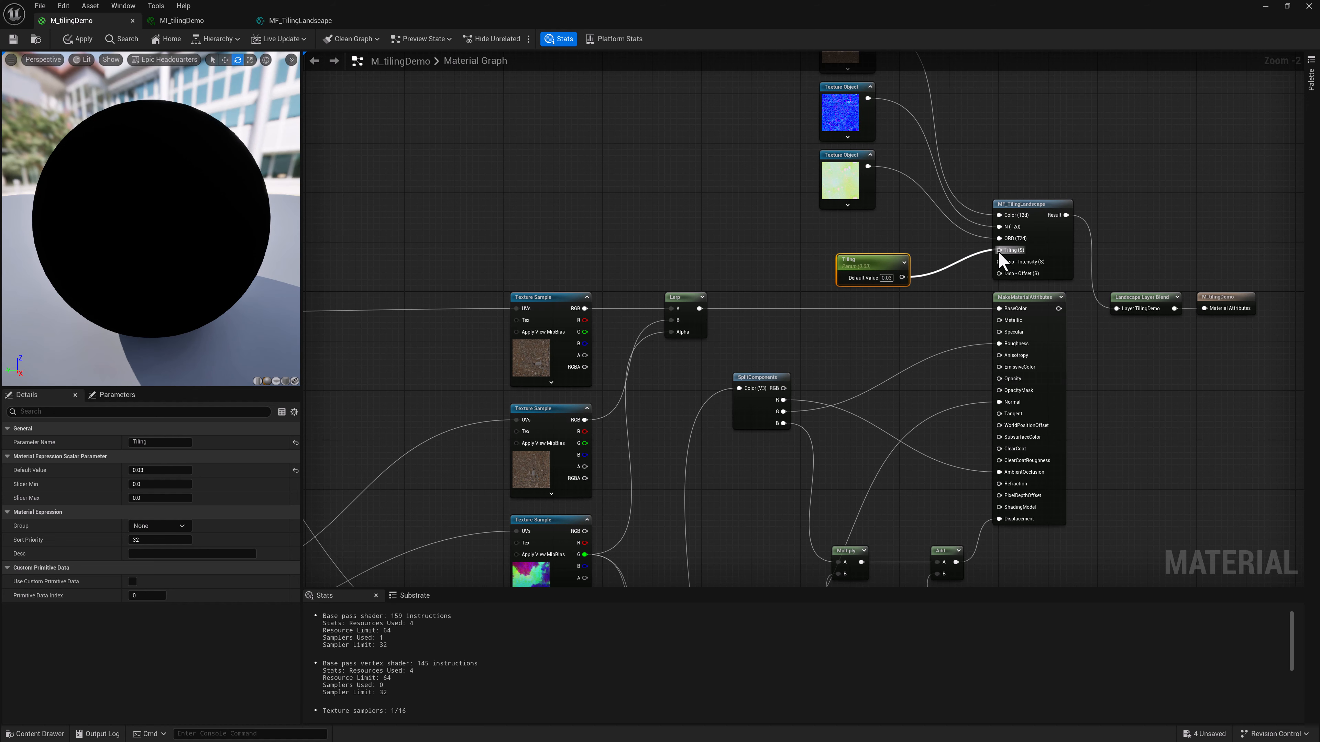
{"action": "left_click_drag", "start_coordinate": [873, 259], "coordinate": [859, 218]}
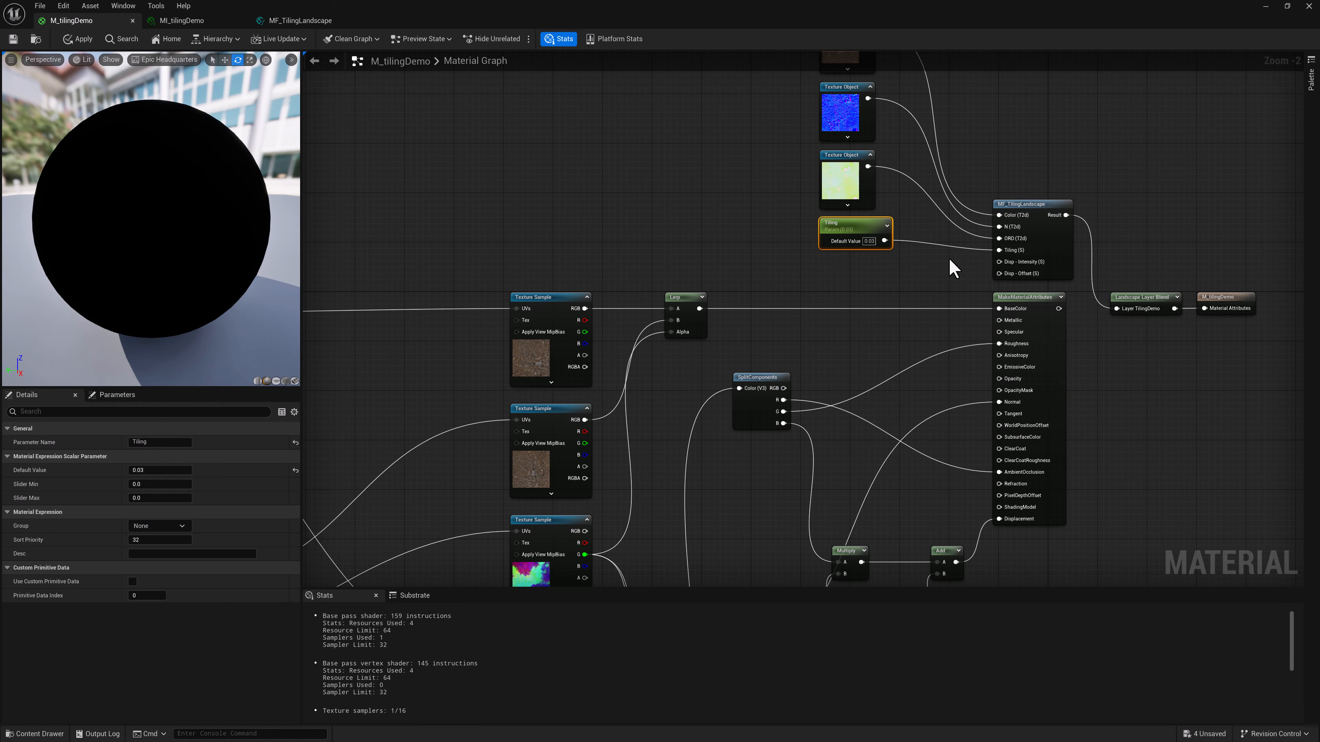
Copy the Tiling parameter, place the copy below it, and rename it Intensity.
{"action": "key", "text": "ctrl+c"}
{"action": "key", "text": "ctrl+v"}
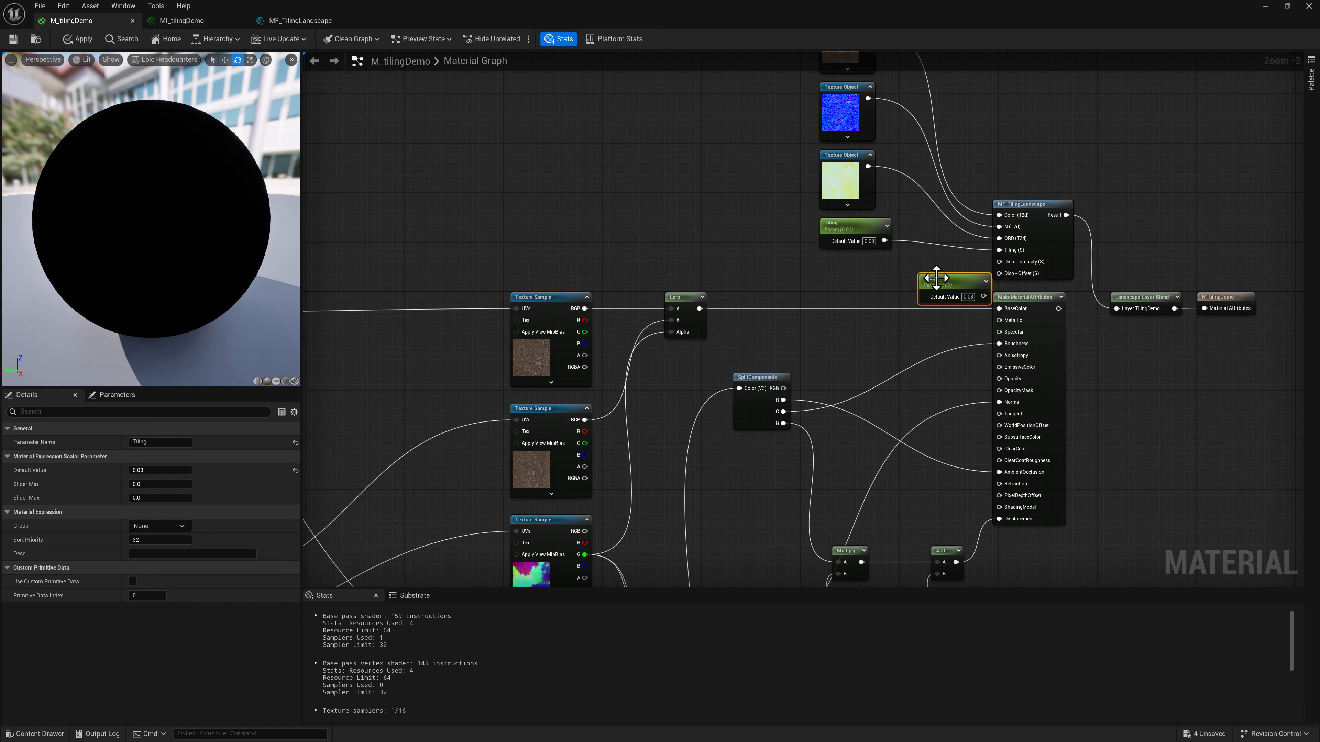
{"action": "left_click_drag", "start_coordinate": [931, 283], "coordinate": [845, 270]}
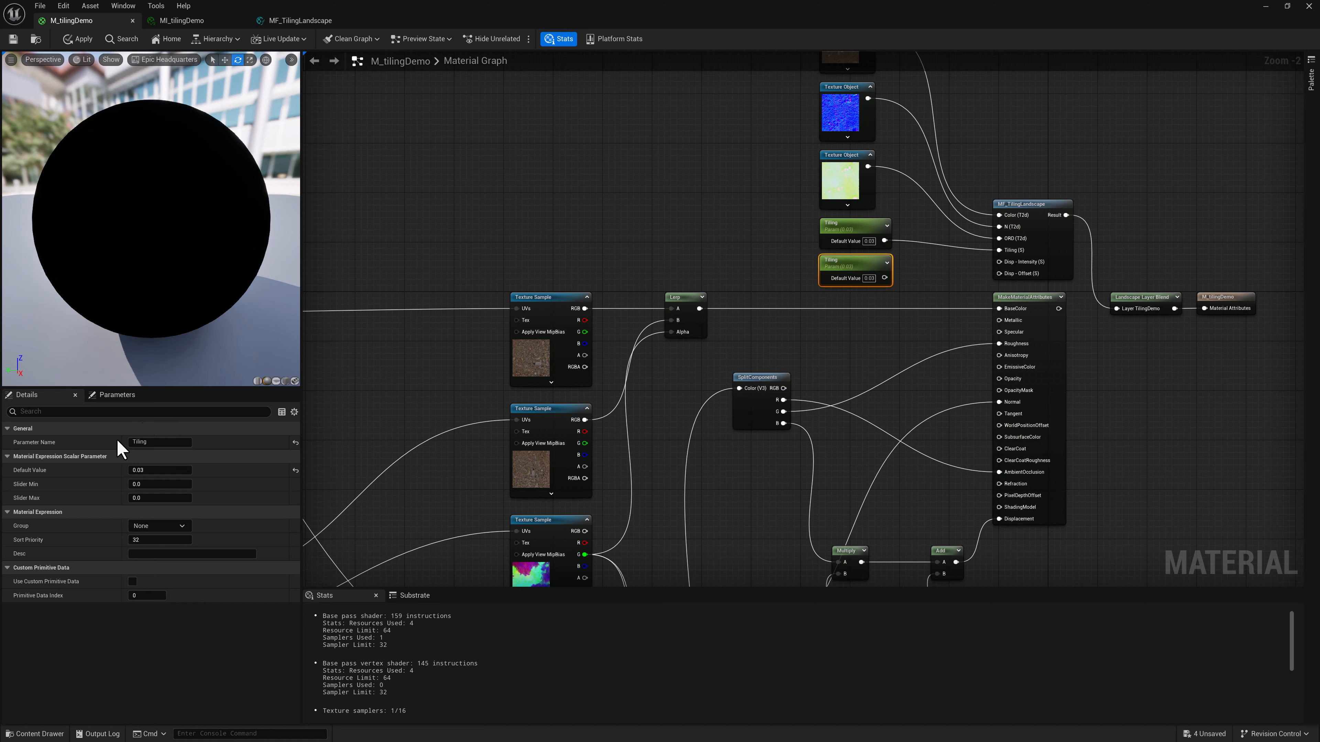
{"action": "left_click", "coordinate": [155, 442]}
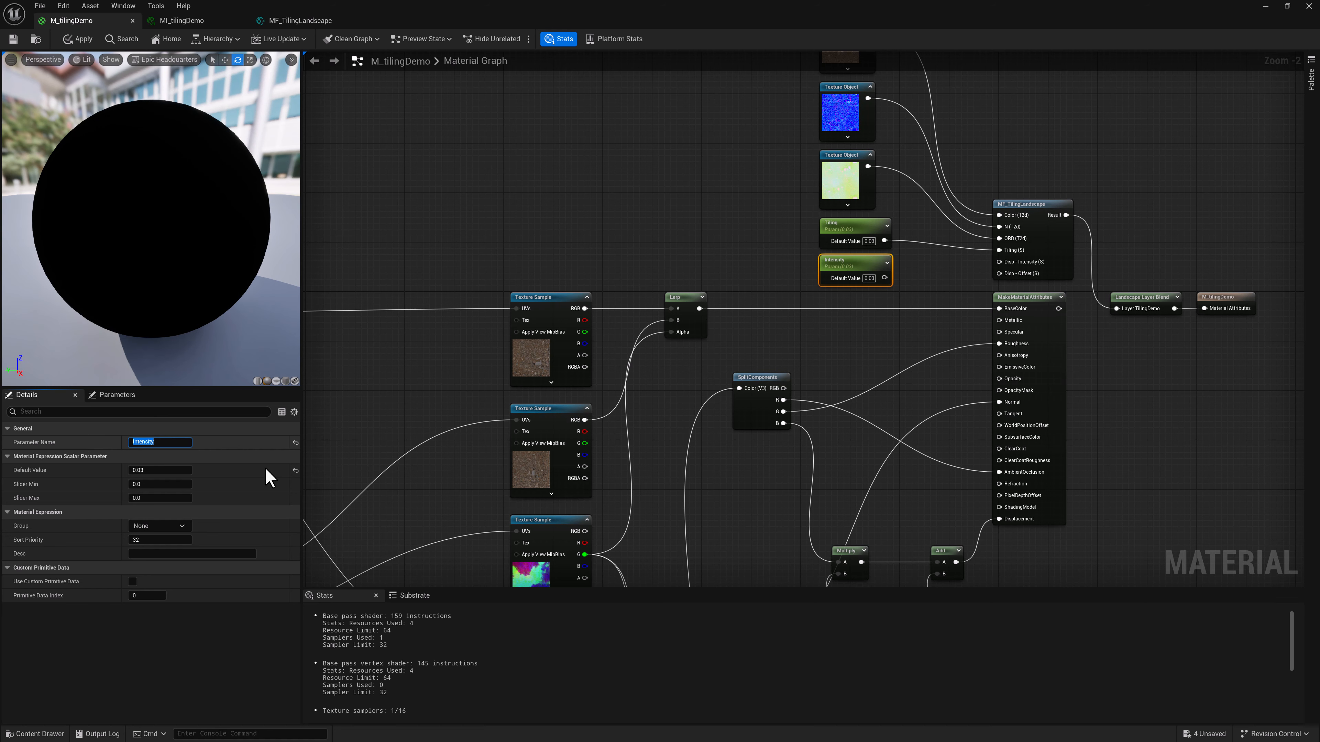
Set the Intensity parameter's default to 0.48 and connect it to the function's Disp - Intensity input.
{"action": "left_click", "coordinate": [868, 278]}
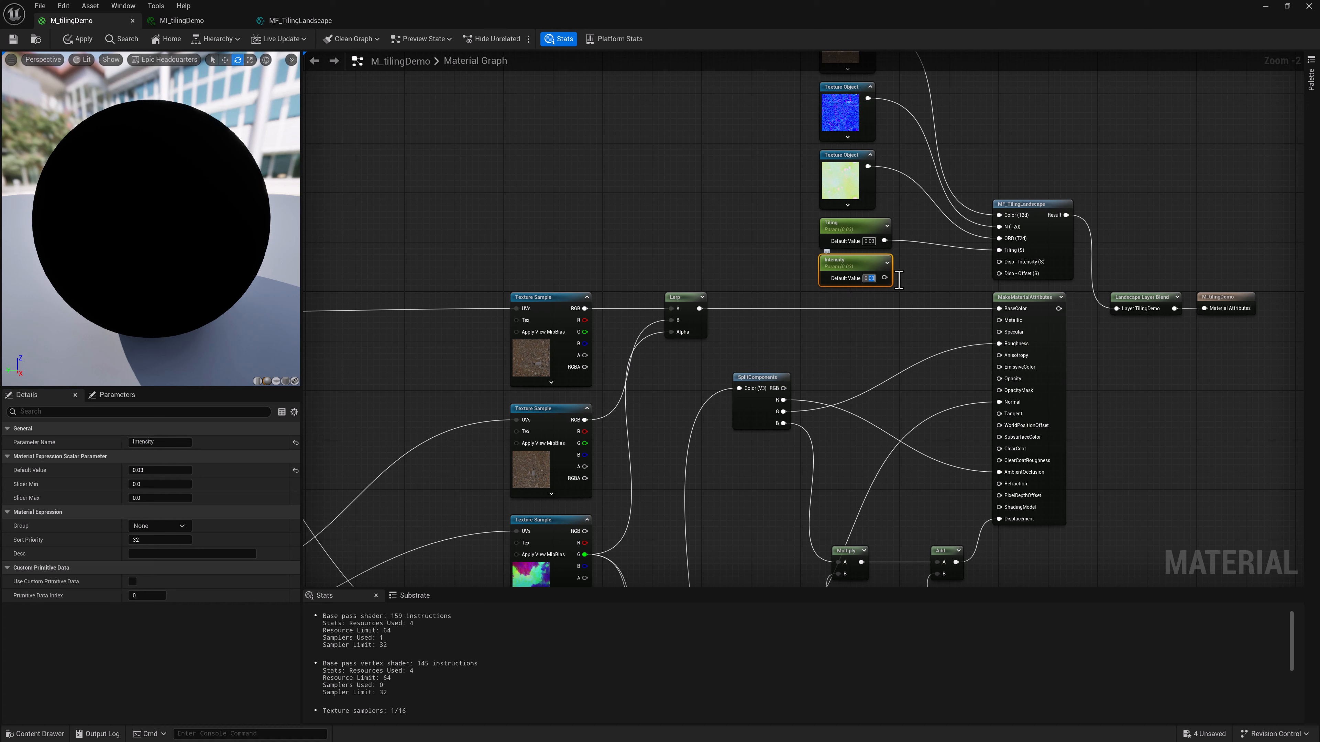
{"action": "key", "text": "Return"}
{"action": "left_click_drag", "start_coordinate": [890, 279], "coordinate": [1000, 261]}
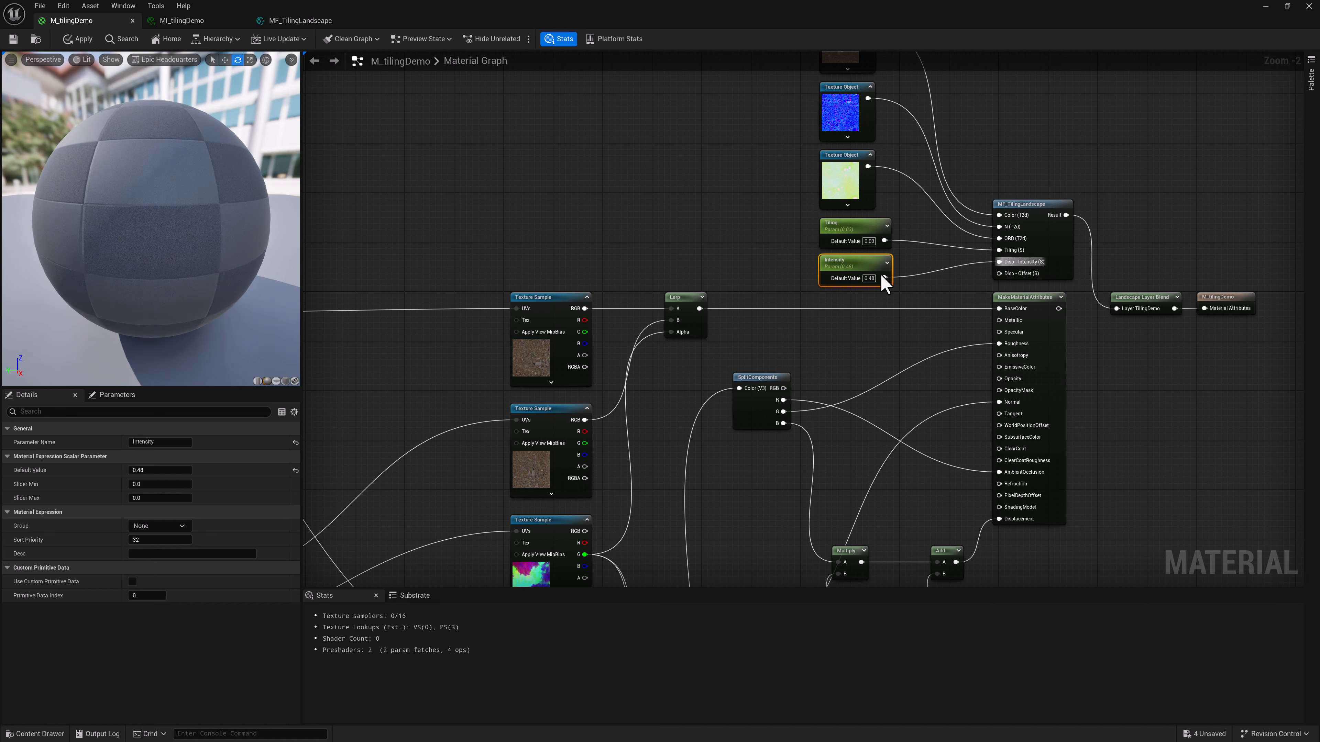
Set the Tiling parameter's default value to 169 and try 0.03 as the Intensity parameter's default.
{"action": "left_click", "coordinate": [853, 229]}
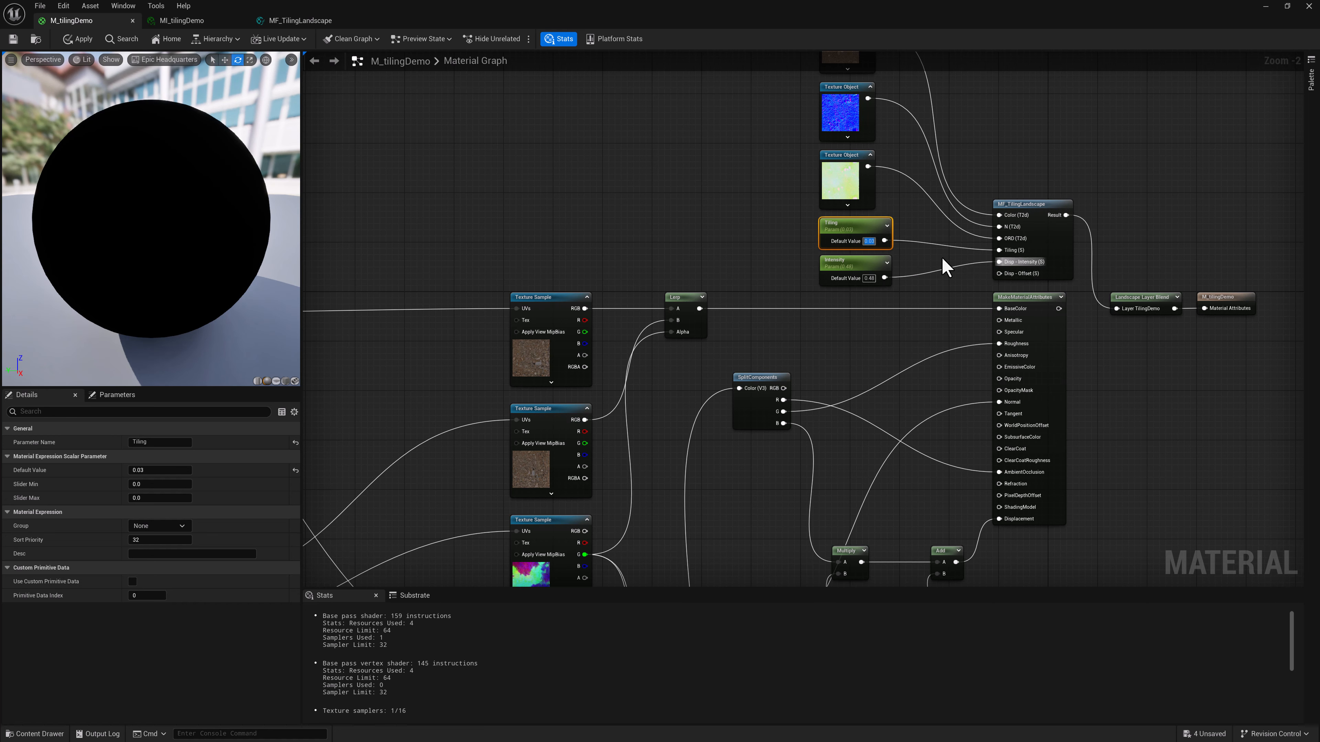
{"action": "type", "text": "169"}
{"action": "key", "text": "Return"}
{"action": "left_click", "coordinate": [870, 278]}
{"action": "type", "text": "0."}
{"action": "type", "text": "03"}
{"action": "key", "text": "Return"}
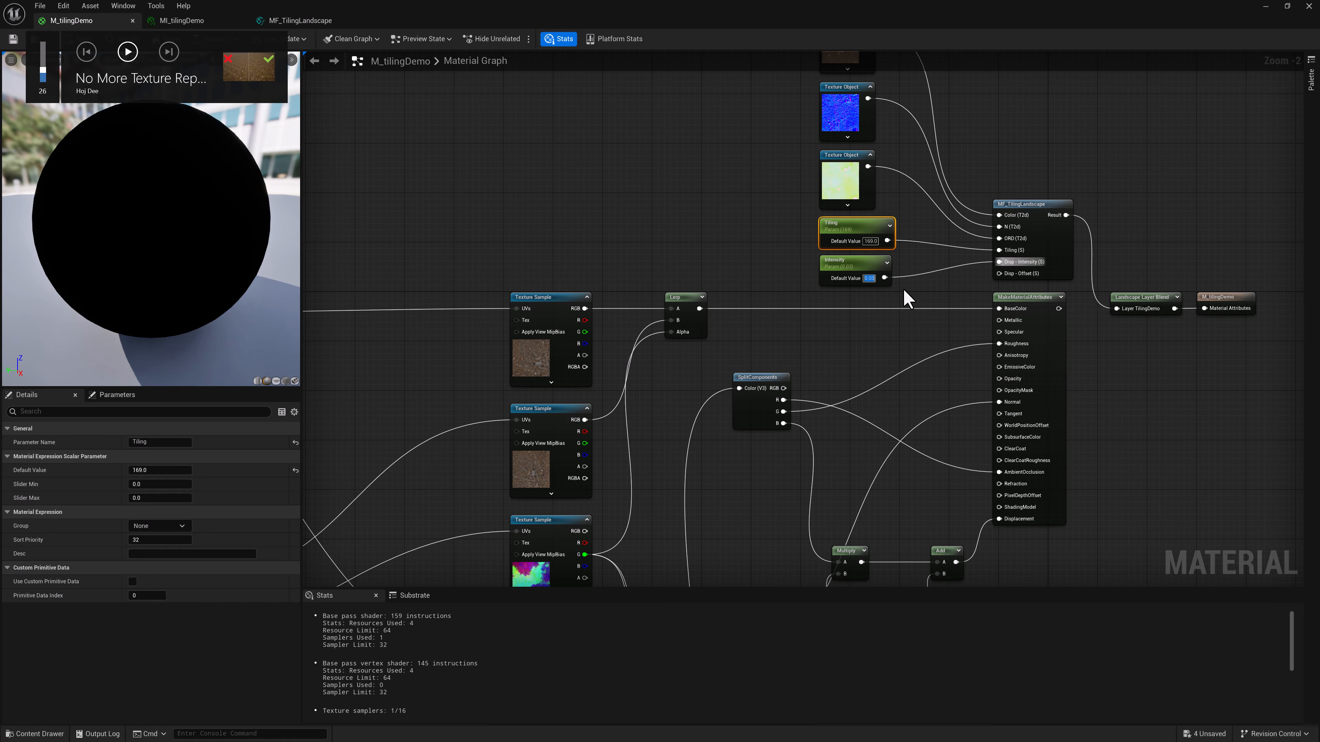
{"action": "left_click", "coordinate": [906, 299]}
Duplicate the Intensity parameter, connect the copy to the function's Disp - Offset input, and select the function's input nodes.
{"action": "left_click", "coordinate": [868, 266]}
{"action": "key", "text": "ctrl+d"}
{"action": "left_click_drag", "start_coordinate": [884, 316], "coordinate": [999, 274]}
{"action": "right_click_drag", "start_coordinate": [768, 208], "coordinate": [760, 262]}
{"action": "left_click_drag", "start_coordinate": [779, 385], "coordinate": [904, 62]}
Float the material editor below the level viewport, set the Intensity default to 0.03, and save M_tilingDemo.
{"action": "left_click_drag", "start_coordinate": [626, 16], "coordinate": [729, 249]}
{"action": "right_click_drag", "start_coordinate": [1011, 375], "coordinate": [862, 313]}
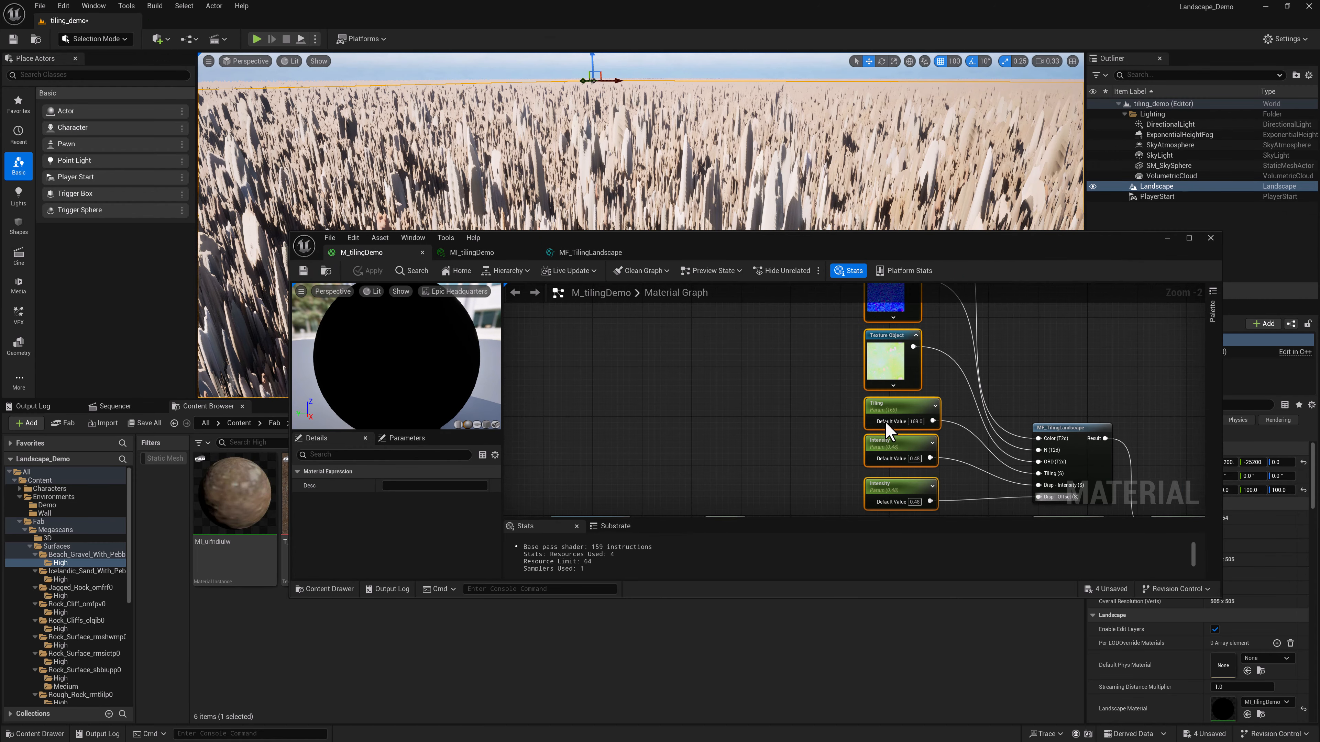
{"action": "double_click", "coordinate": [915, 458]}
{"action": "type", "text": "0.03"}
{"action": "key", "text": "Return"}
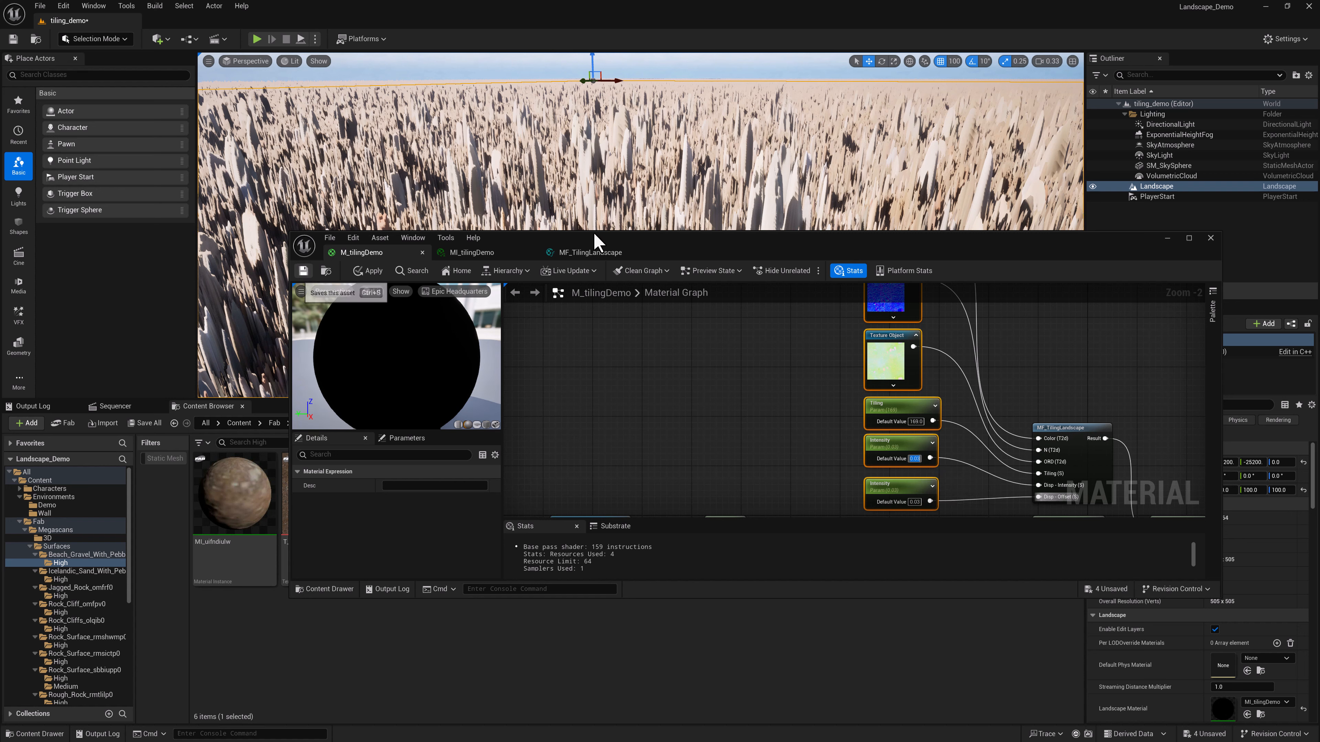
{"action": "key", "text": "ctrl+s"}
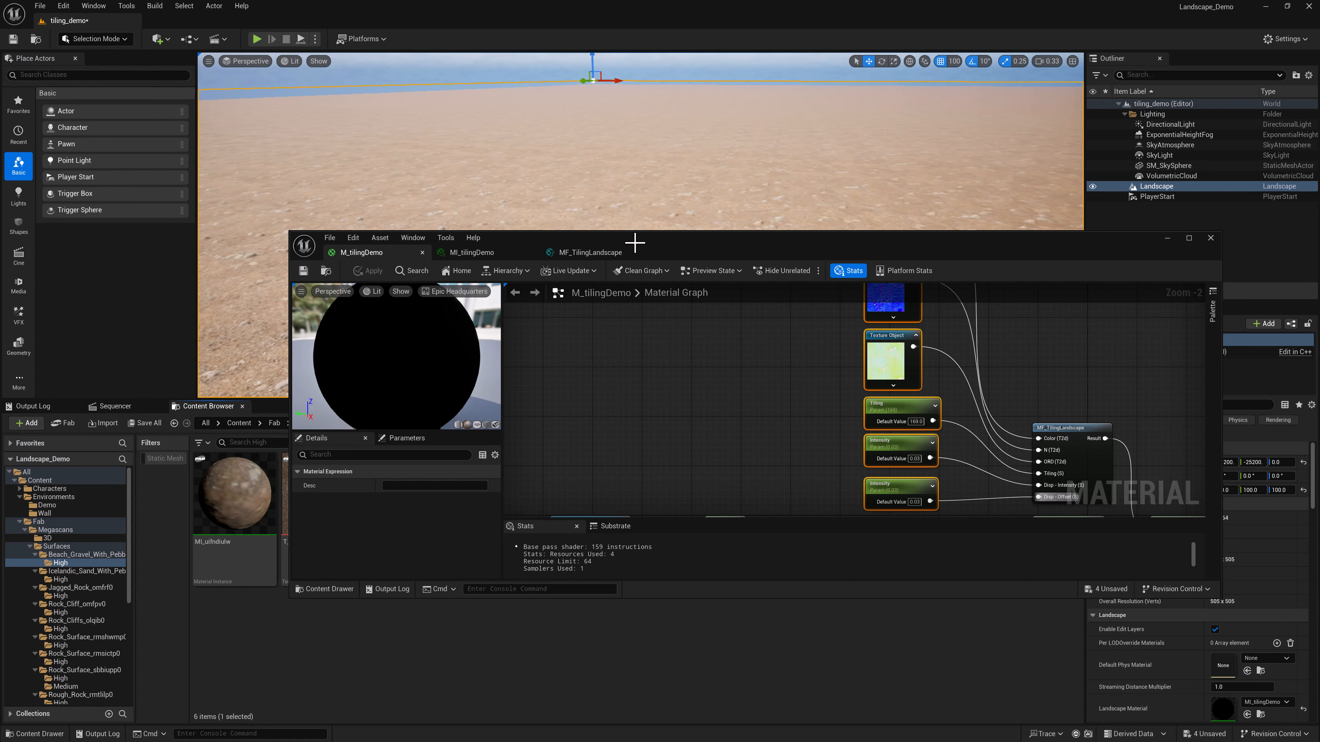
Clear the level viewport to inspect the gravel landscape's surface, and bring the material editor back into view.
{"action": "left_click_drag", "start_coordinate": [637, 240], "coordinate": [1319, 200]}
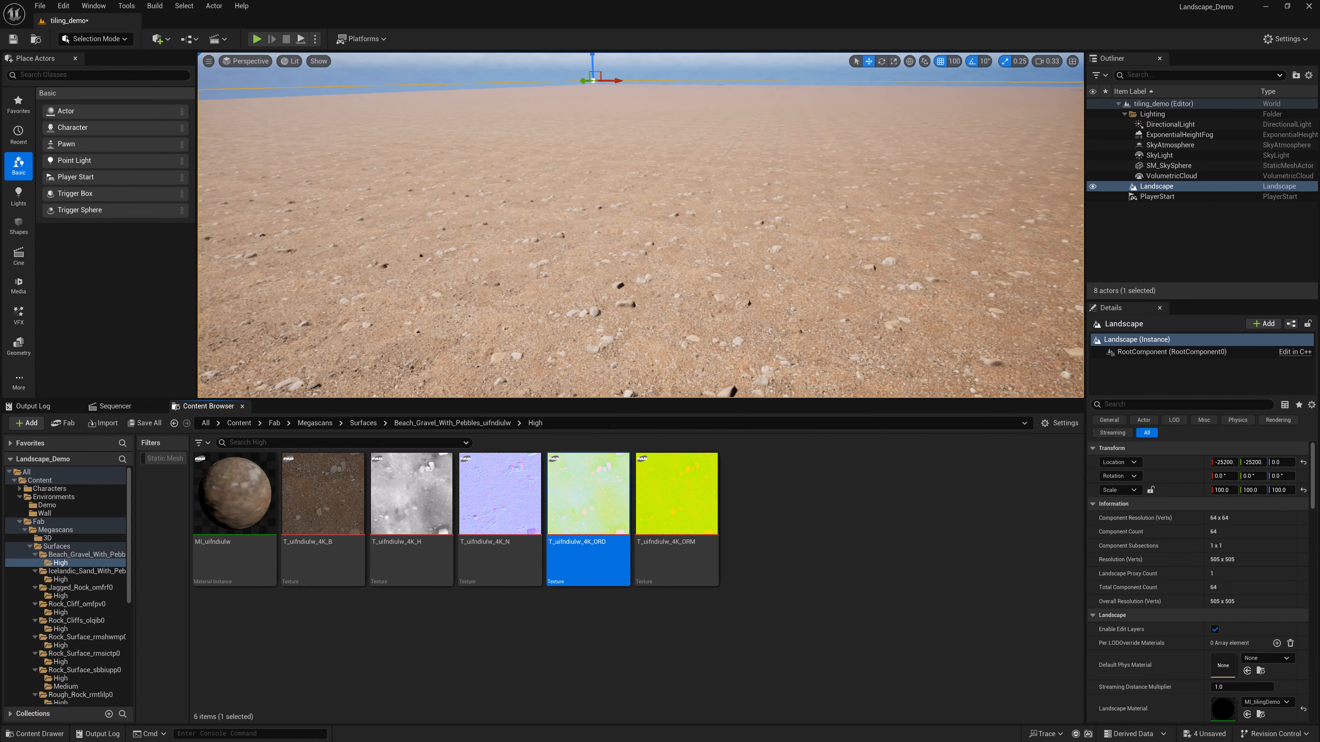
{"action": "right_click_drag", "start_coordinate": [811, 264], "coordinate": [811, 312]}
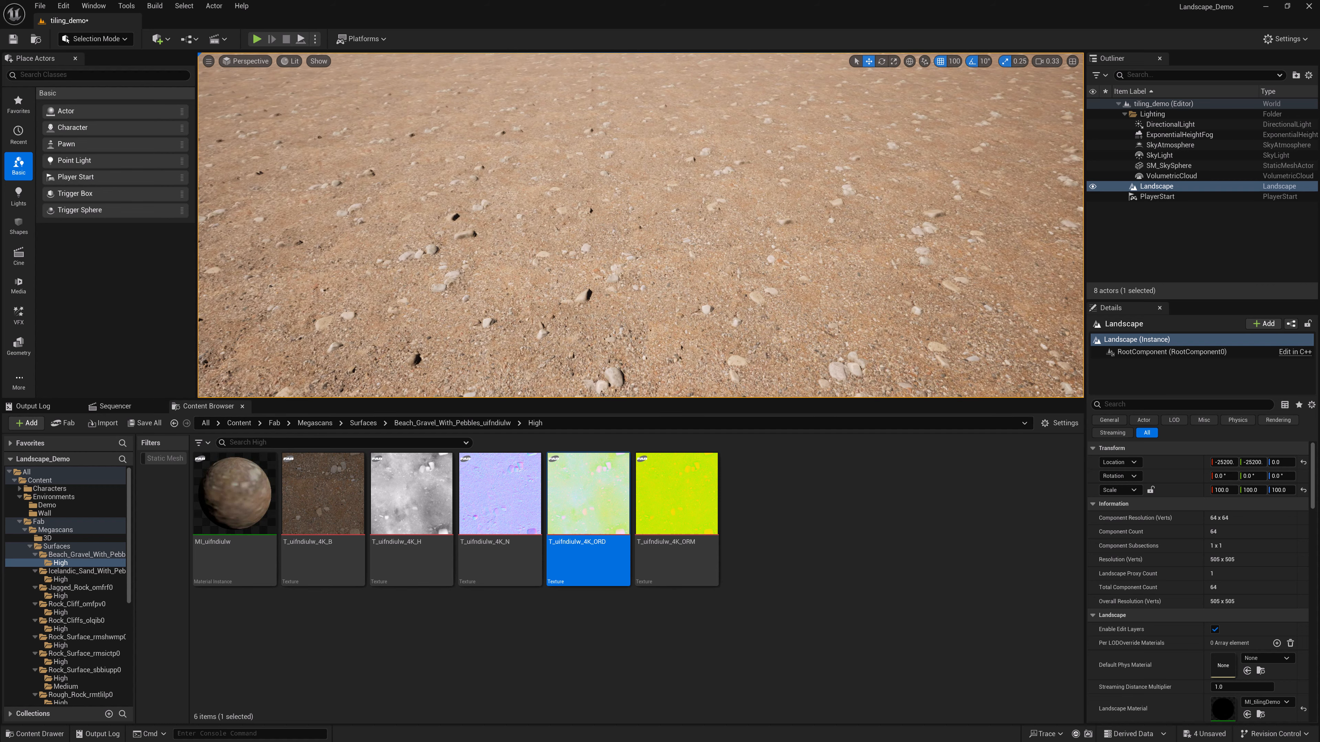
{"action": "left_click_drag", "start_coordinate": [1319, 203], "coordinate": [301, 169]}
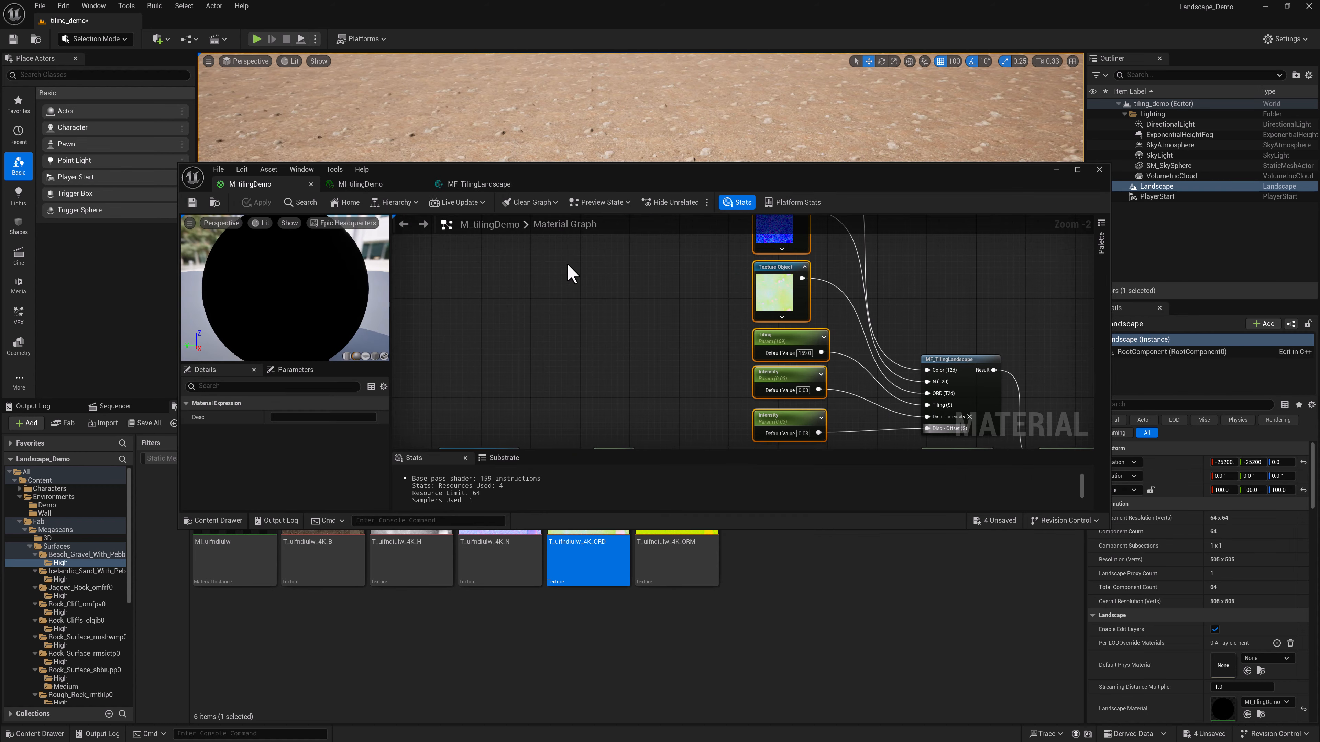
Restore the full-size material editor and delete the old inline tiling nodes, from the coordinates through MakeMaterialAttributes.
{"action": "scroll", "coordinate": [618, 309], "scroll_direction": "down", "scroll_amount": 3}
{"action": "double_click", "coordinate": [884, 175]}
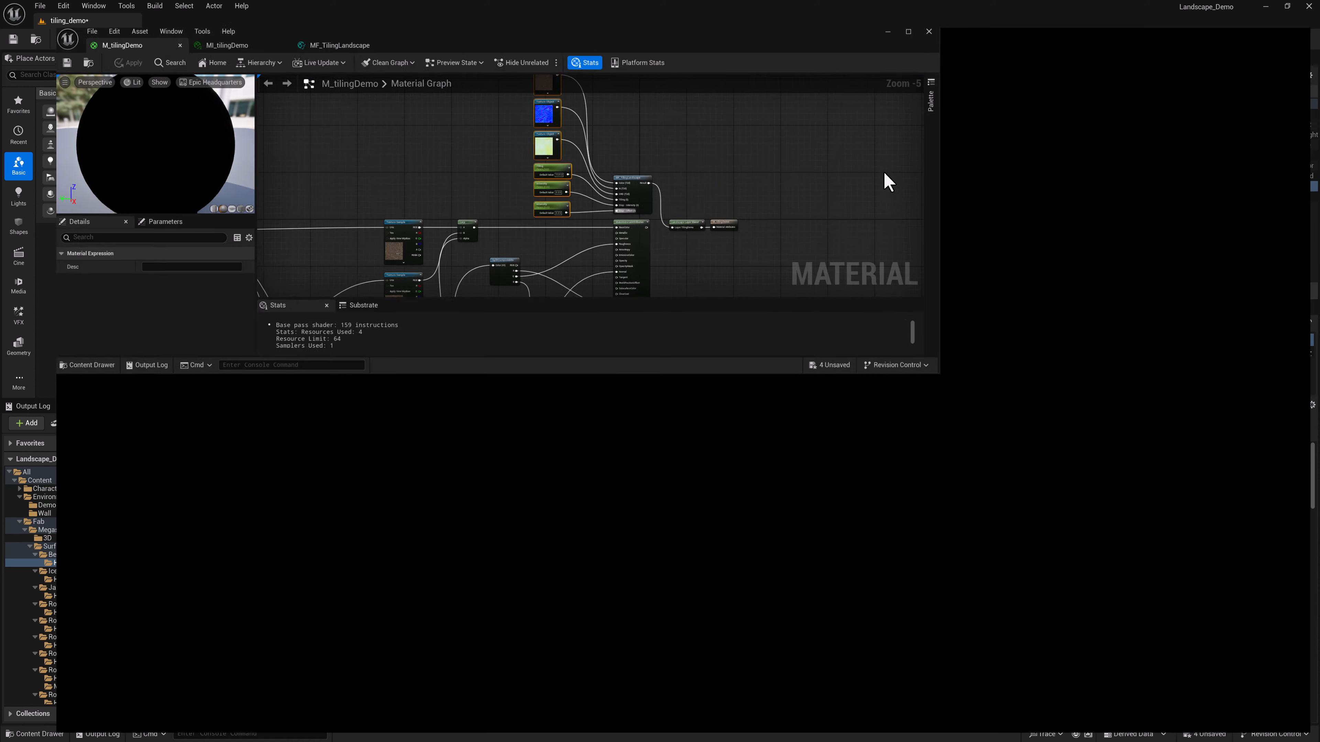
{"action": "right_click_drag", "start_coordinate": [607, 228], "coordinate": [898, 212]}
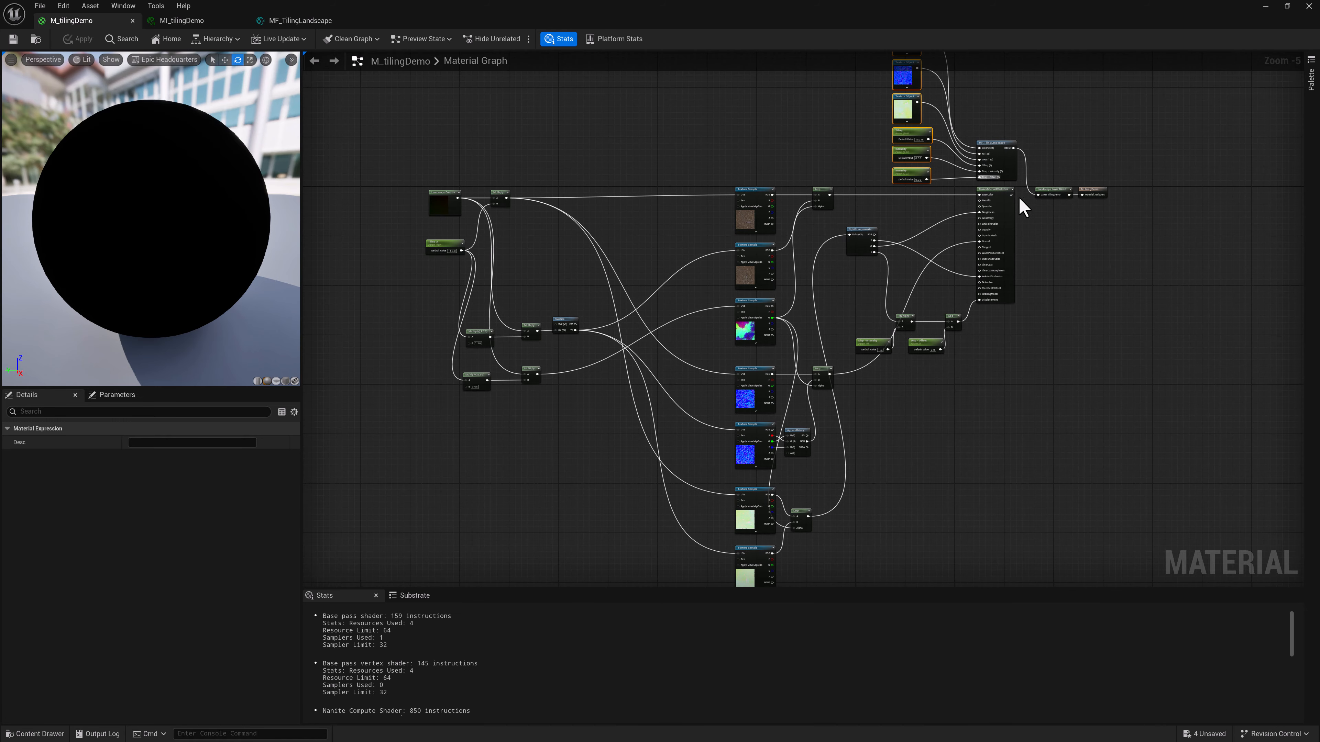
{"action": "left_click_drag", "start_coordinate": [1021, 191], "coordinate": [433, 577]}
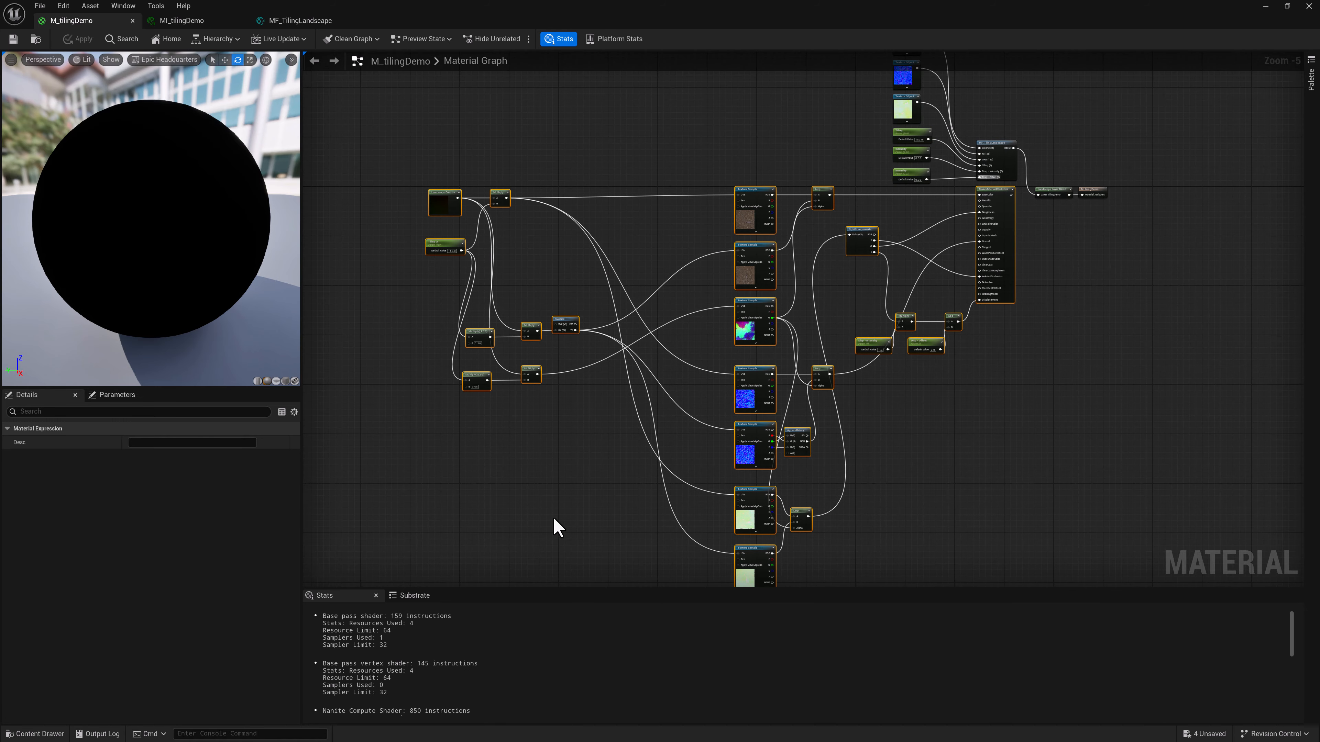
{"action": "key", "text": "Delete"}
Move MF_TilingLandscape and its six input nodes into line with the Landscape Layer Blend node.
{"action": "right_click_drag", "start_coordinate": [854, 117], "coordinate": [802, 184]}
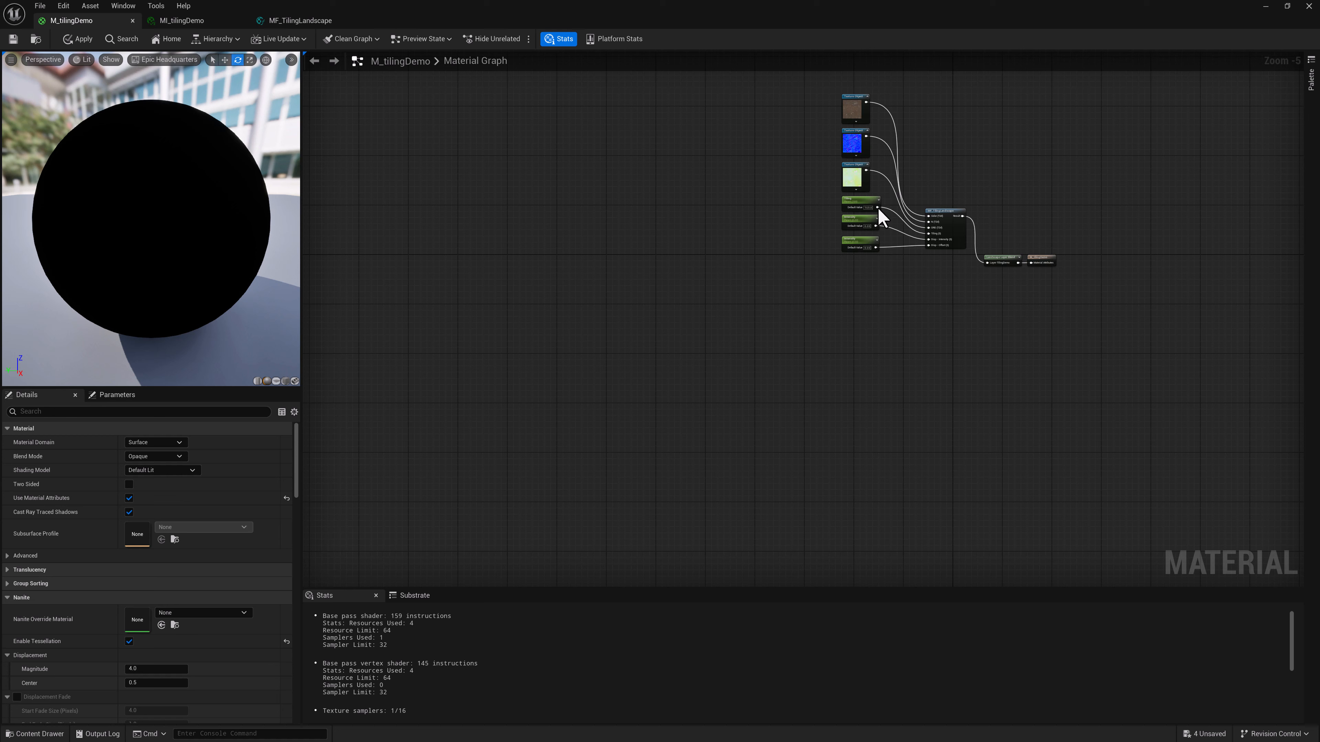
{"action": "left_click_drag", "start_coordinate": [798, 97], "coordinate": [947, 281]}
{"action": "left_click_drag", "start_coordinate": [942, 215], "coordinate": [940, 268]}
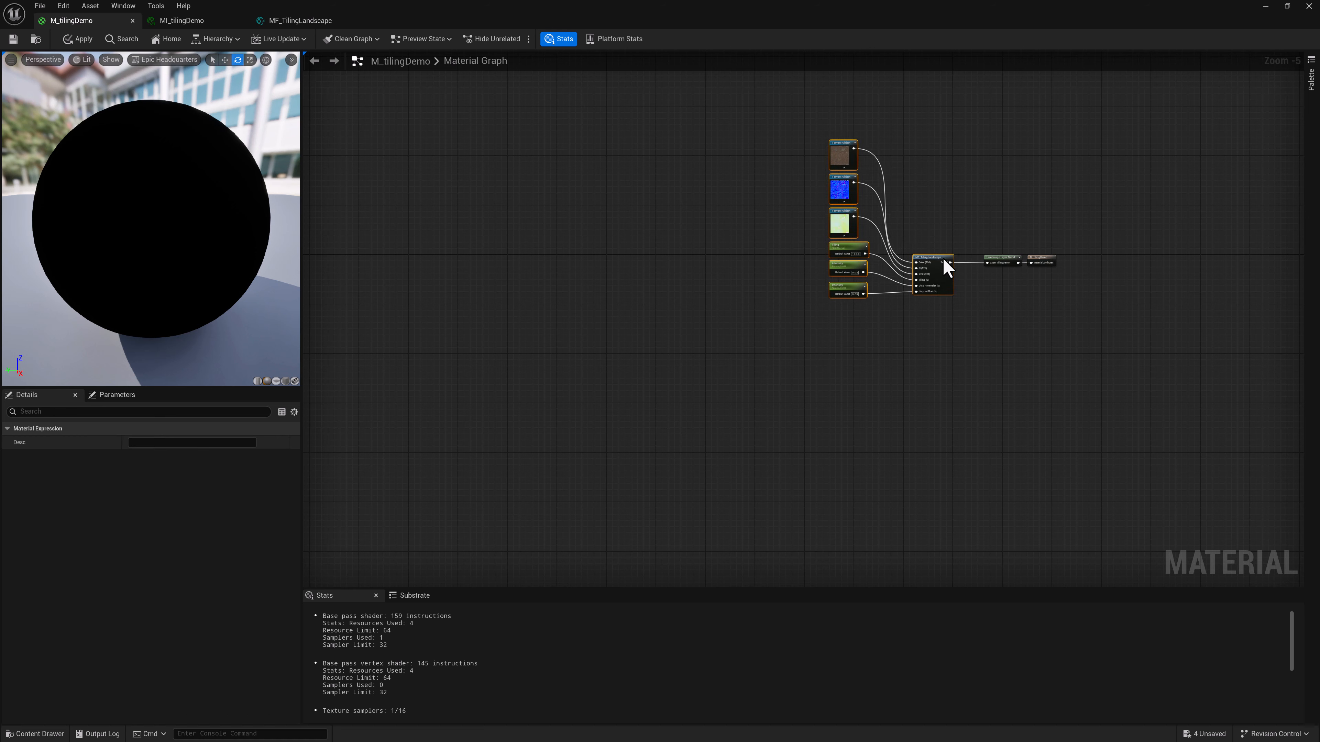
{"action": "left_click", "coordinate": [793, 146]}
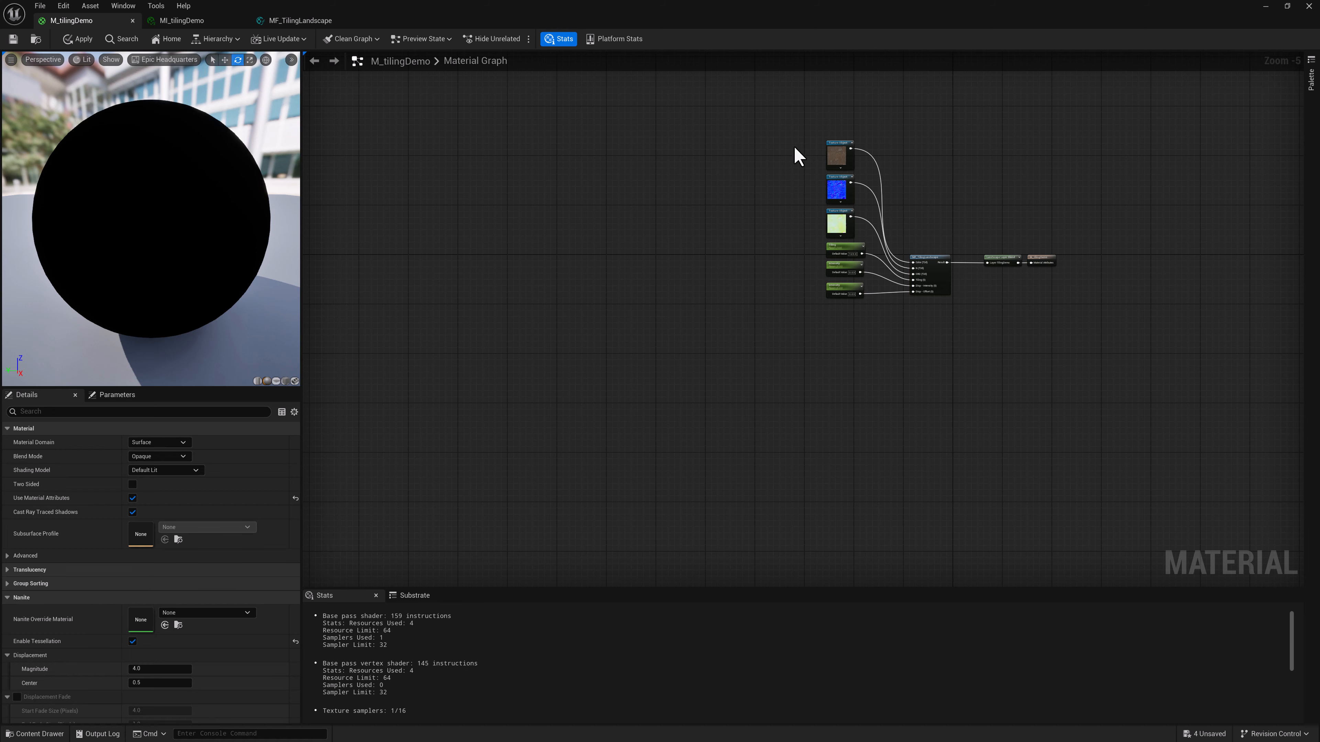
Open the MF_TilingLandscape function from its node and examine its full graph.
{"action": "left_click_drag", "start_coordinate": [794, 147], "coordinate": [911, 302]}
{"action": "scroll", "coordinate": [952, 312], "scroll_direction": "up", "scroll_amount": 3}
{"action": "left_click", "coordinate": [922, 298]}
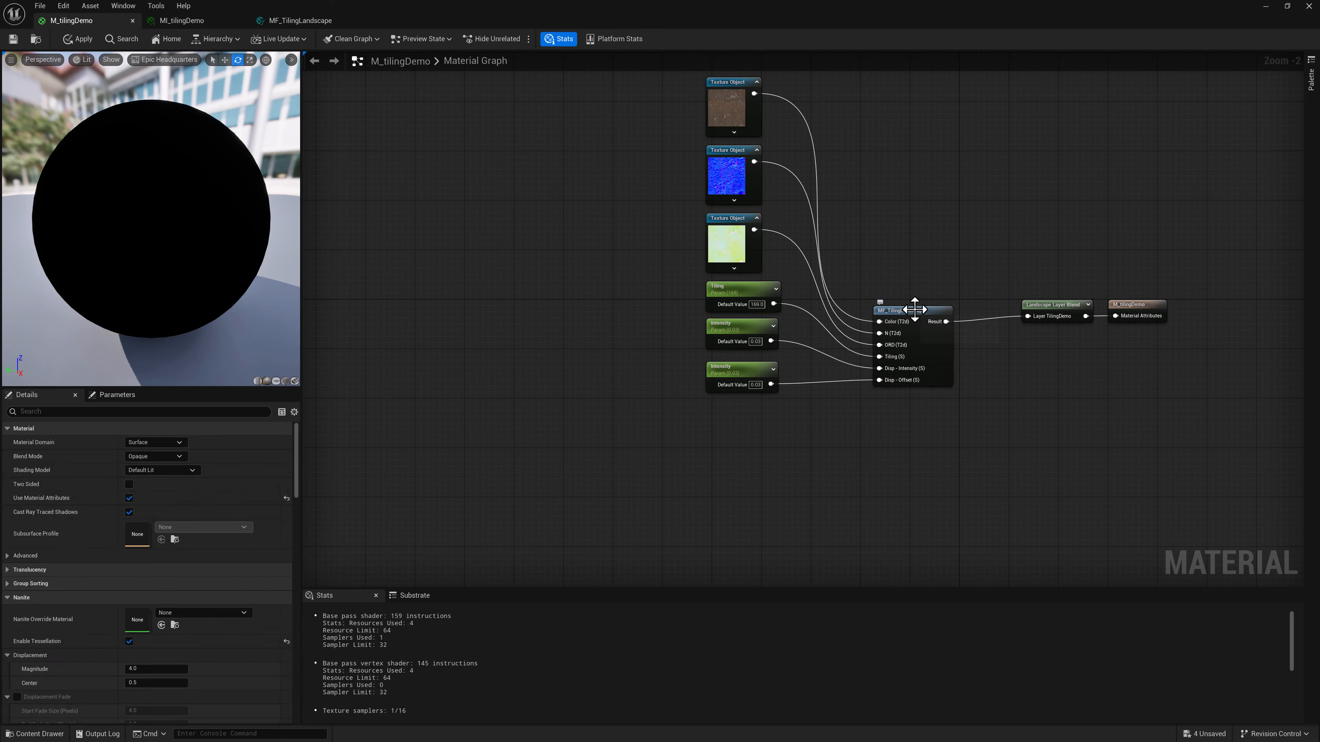
{"action": "double_click", "coordinate": [915, 310]}
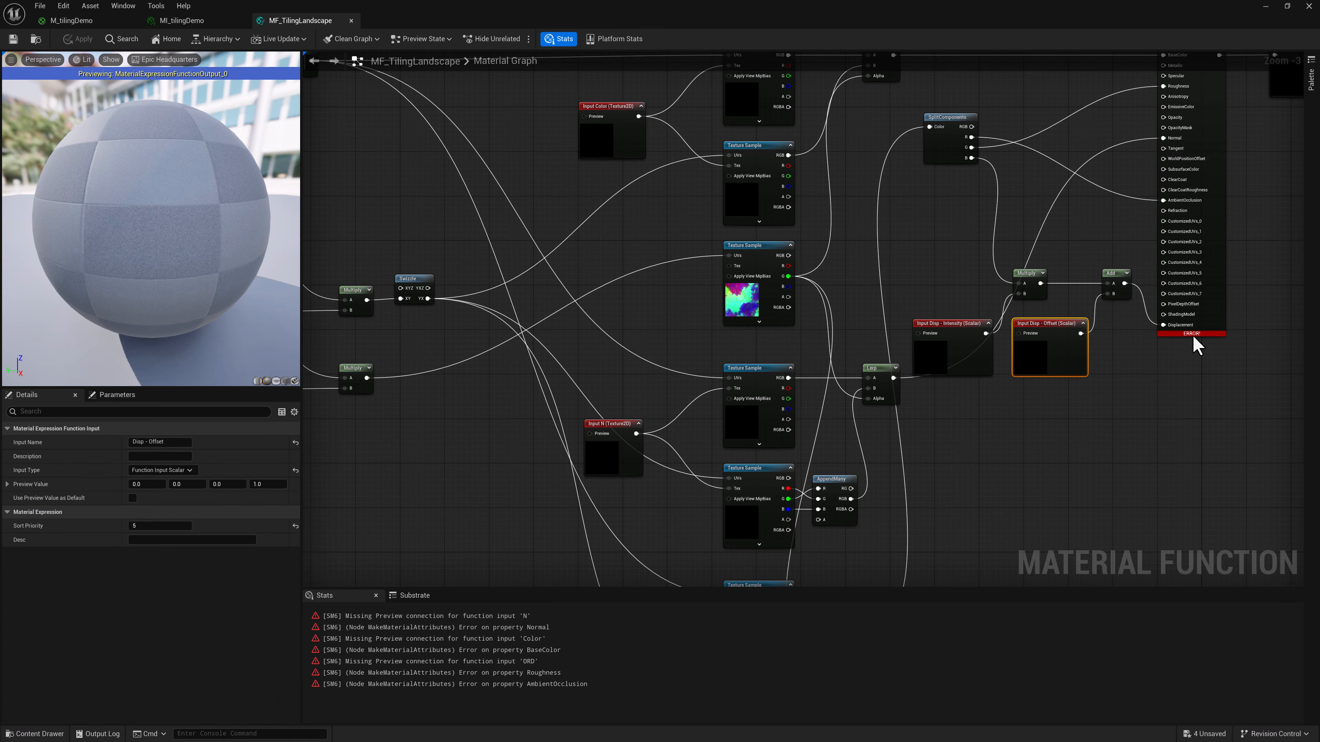
{"action": "scroll", "coordinate": [1116, 392], "scroll_direction": "down", "scroll_amount": 2}
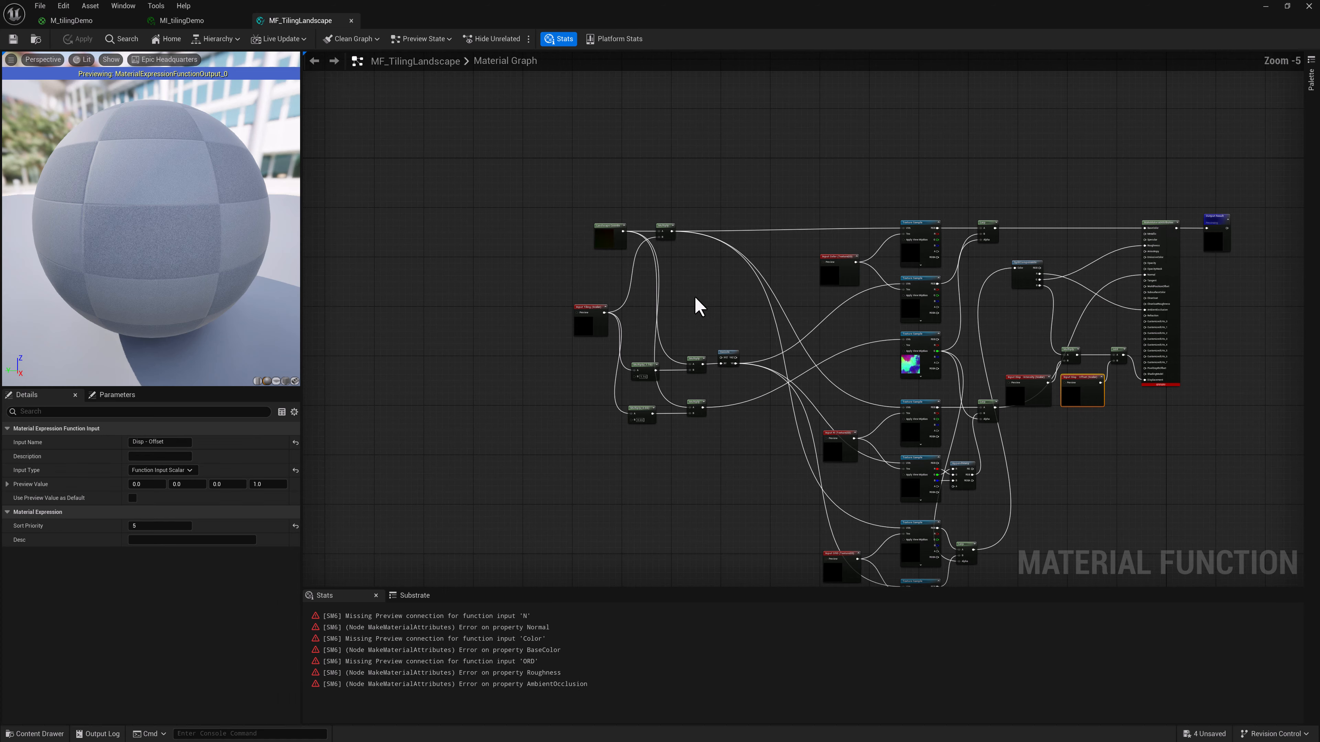
Group Input Color, its two Texture Samples and their Lerp in a comment box named "Color".
{"action": "scroll", "coordinate": [863, 276], "scroll_direction": "up", "scroll_amount": 1}
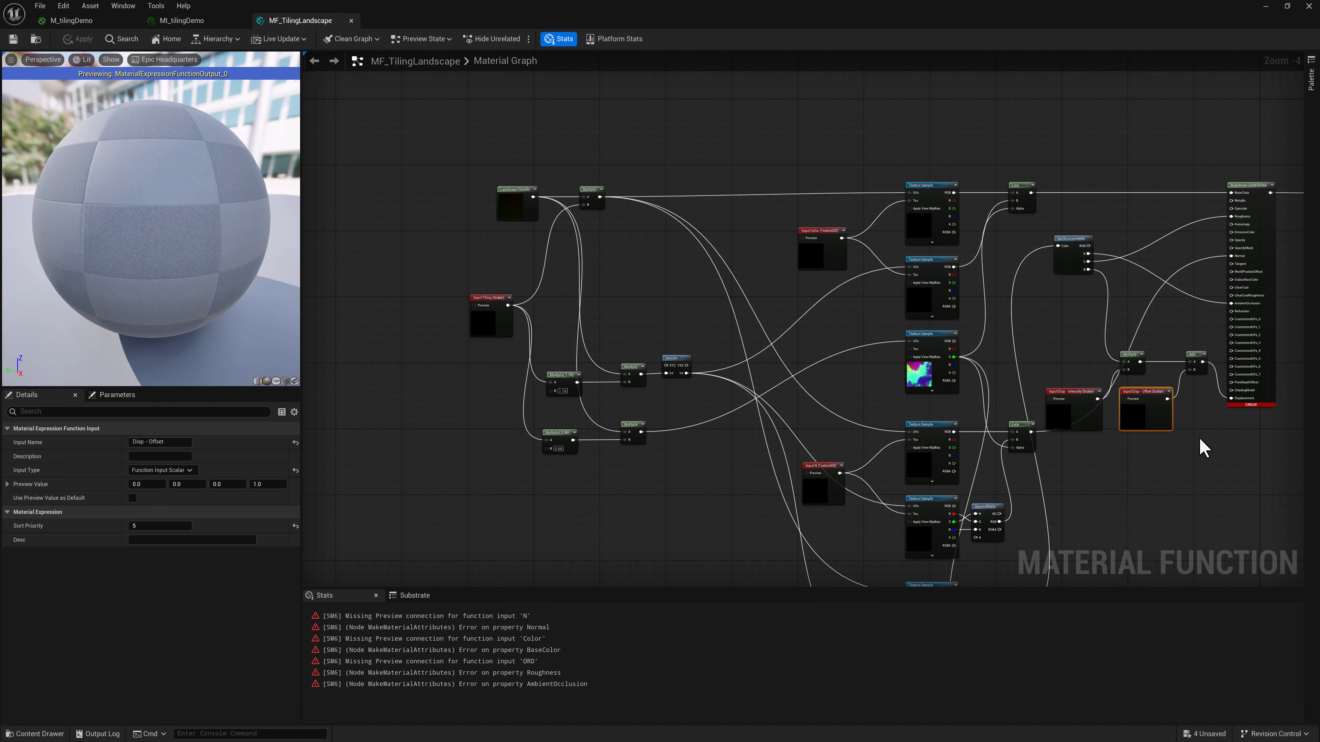
{"action": "right_click_drag", "start_coordinate": [1198, 416], "coordinate": [1174, 371]}
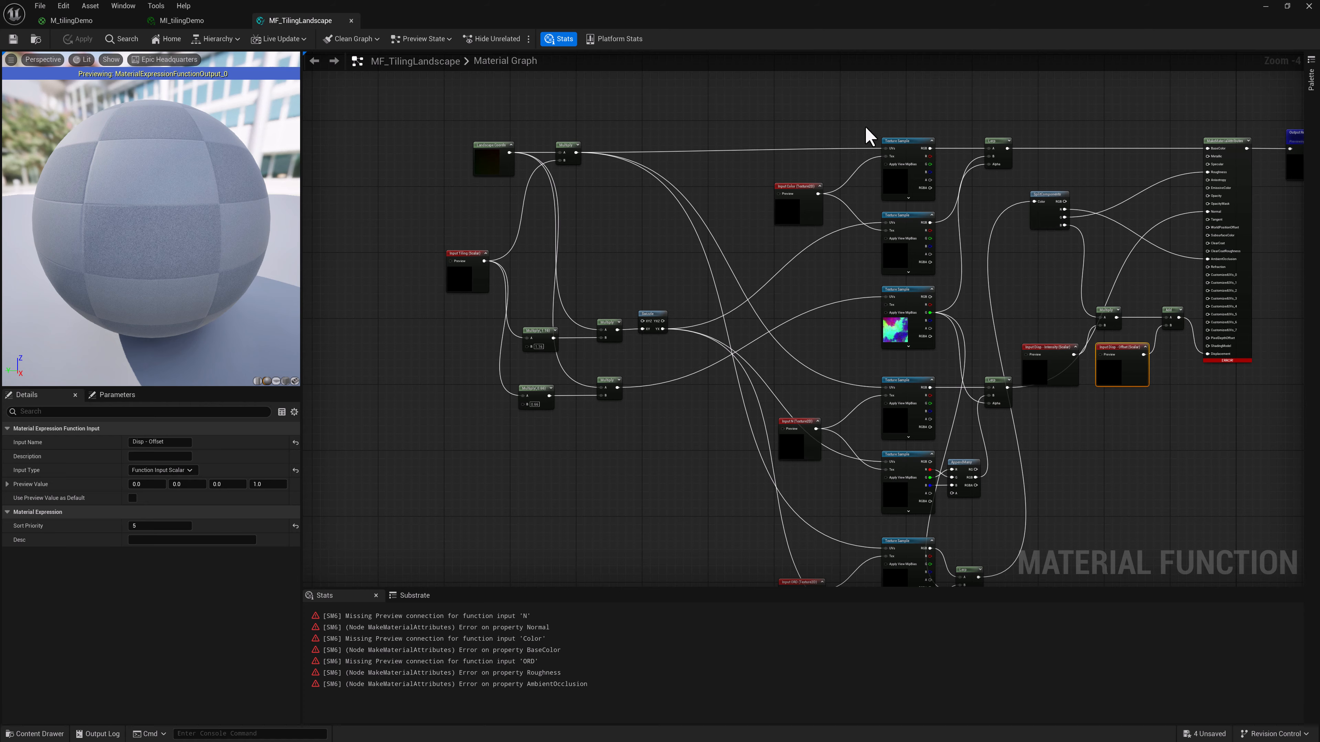
{"action": "scroll", "coordinate": [831, 134], "scroll_direction": "up", "scroll_amount": 2}
{"action": "left_click_drag", "start_coordinate": [731, 182], "coordinate": [905, 291]}
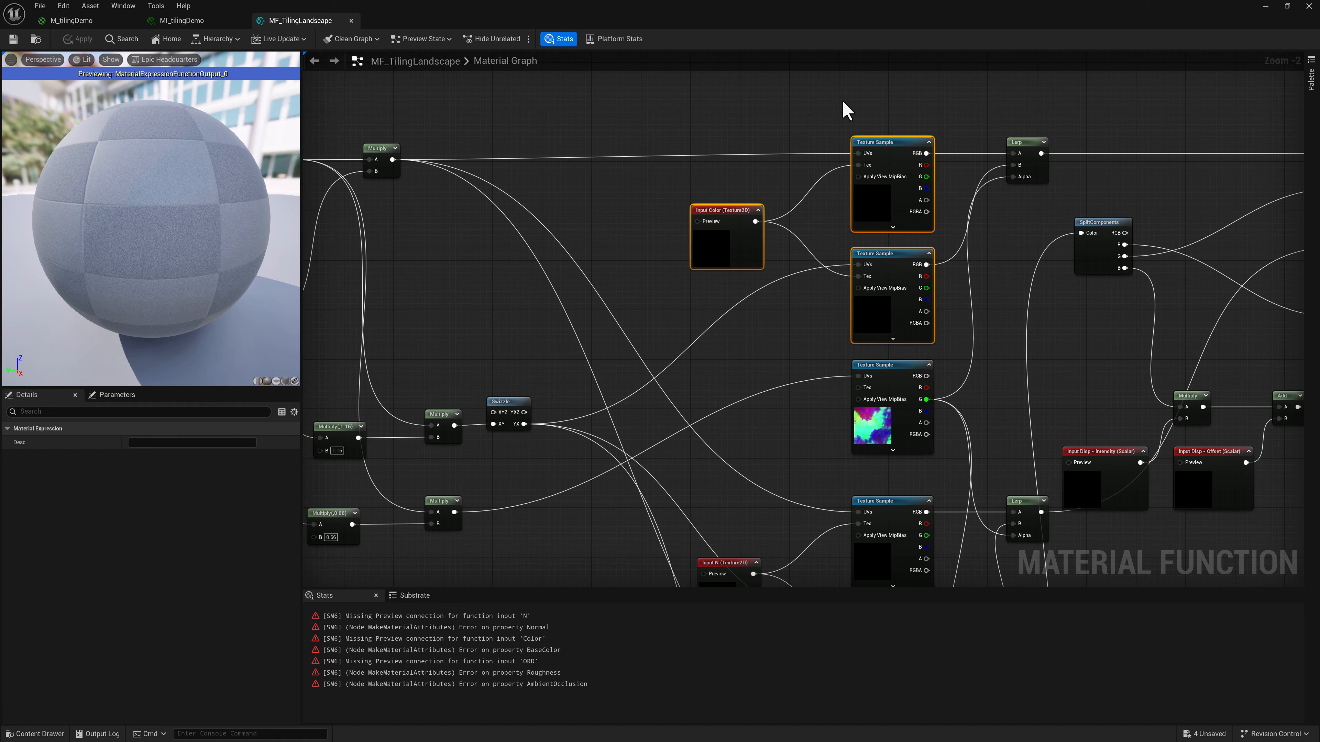
{"action": "left_click_drag", "start_coordinate": [714, 90], "coordinate": [1012, 301]}
{"action": "key", "text": "c"}
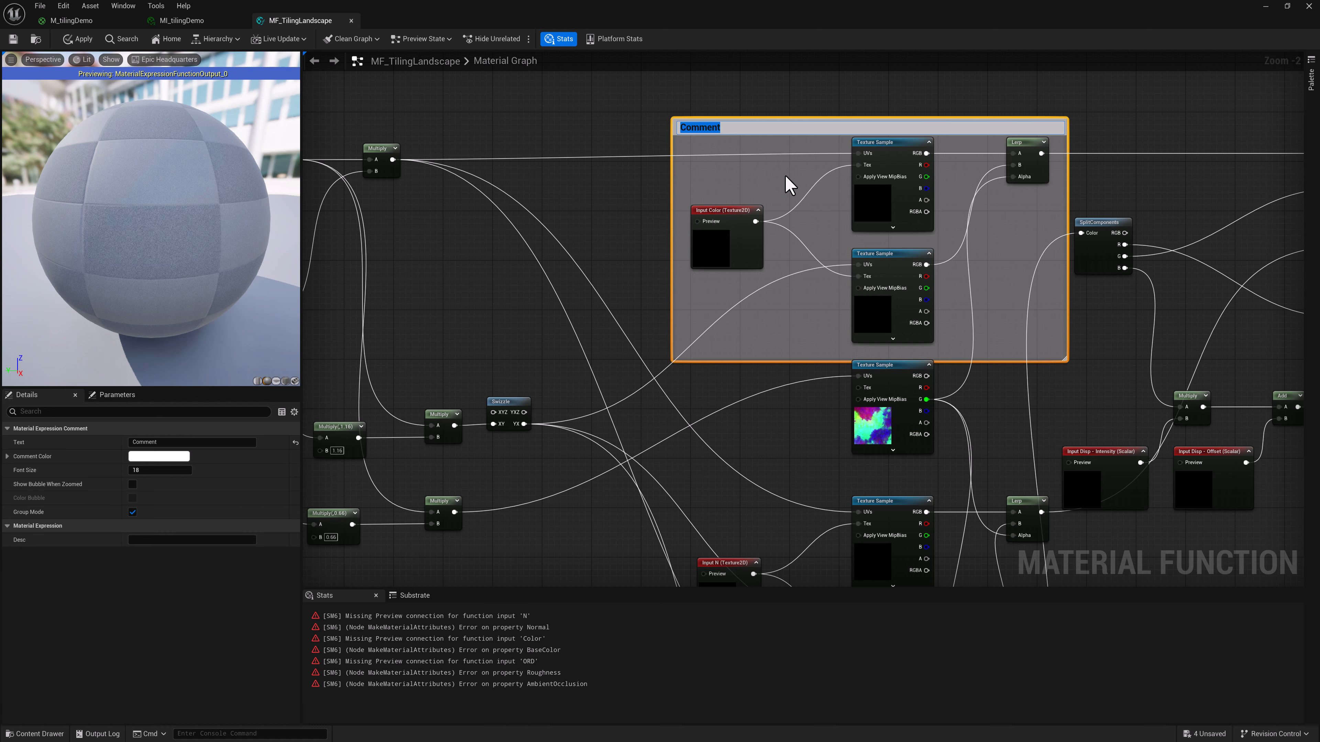
{"action": "type", "text": "Color"}
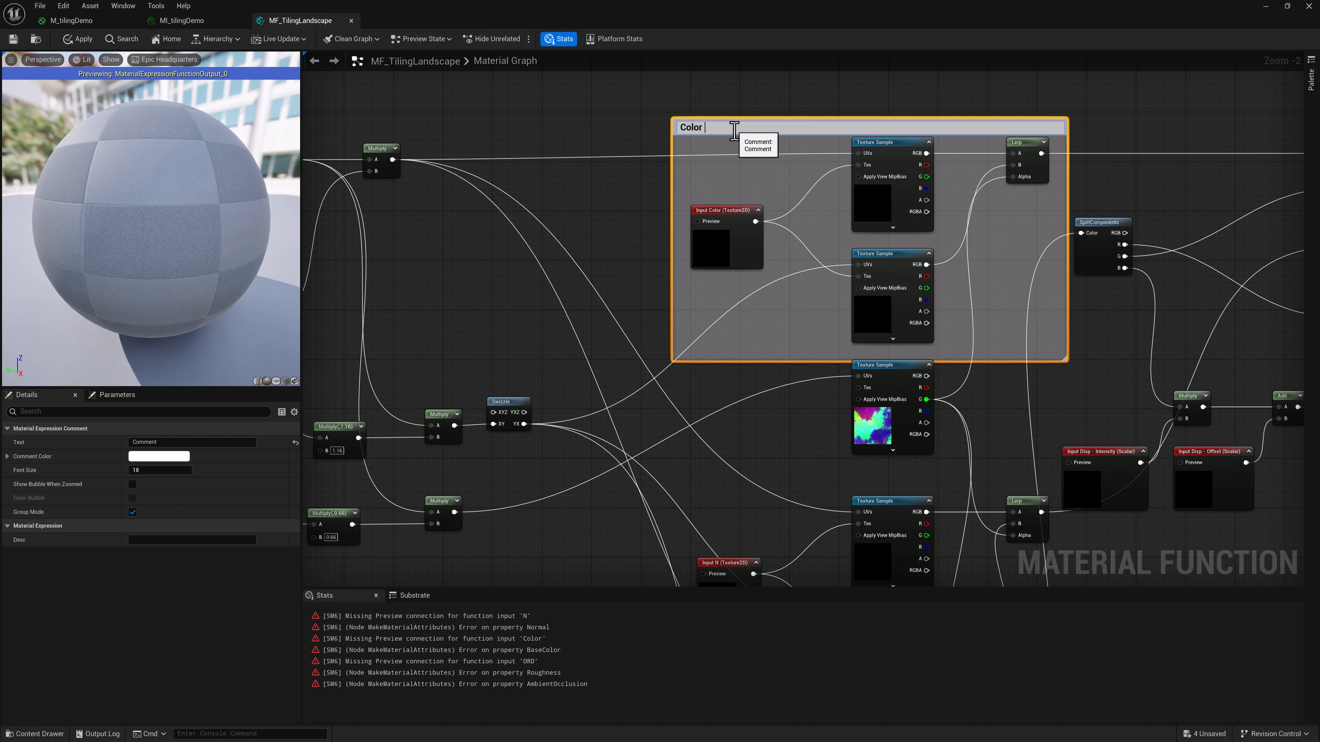
{"action": "key", "text": "Return"}
Move the mask Texture Sample beside its 0.66 tiling Multiply nodes and enclose them in a comment box named "Mask".
{"action": "right_click_drag", "start_coordinate": [1007, 404], "coordinate": [1005, 292]}
{"action": "left_click_drag", "start_coordinate": [901, 271], "coordinate": [565, 411]}
{"action": "right_click_drag", "start_coordinate": [335, 494], "coordinate": [471, 457]}
{"action": "left_click_drag", "start_coordinate": [396, 520], "coordinate": [646, 417]}
{"action": "type", "text": "c"}
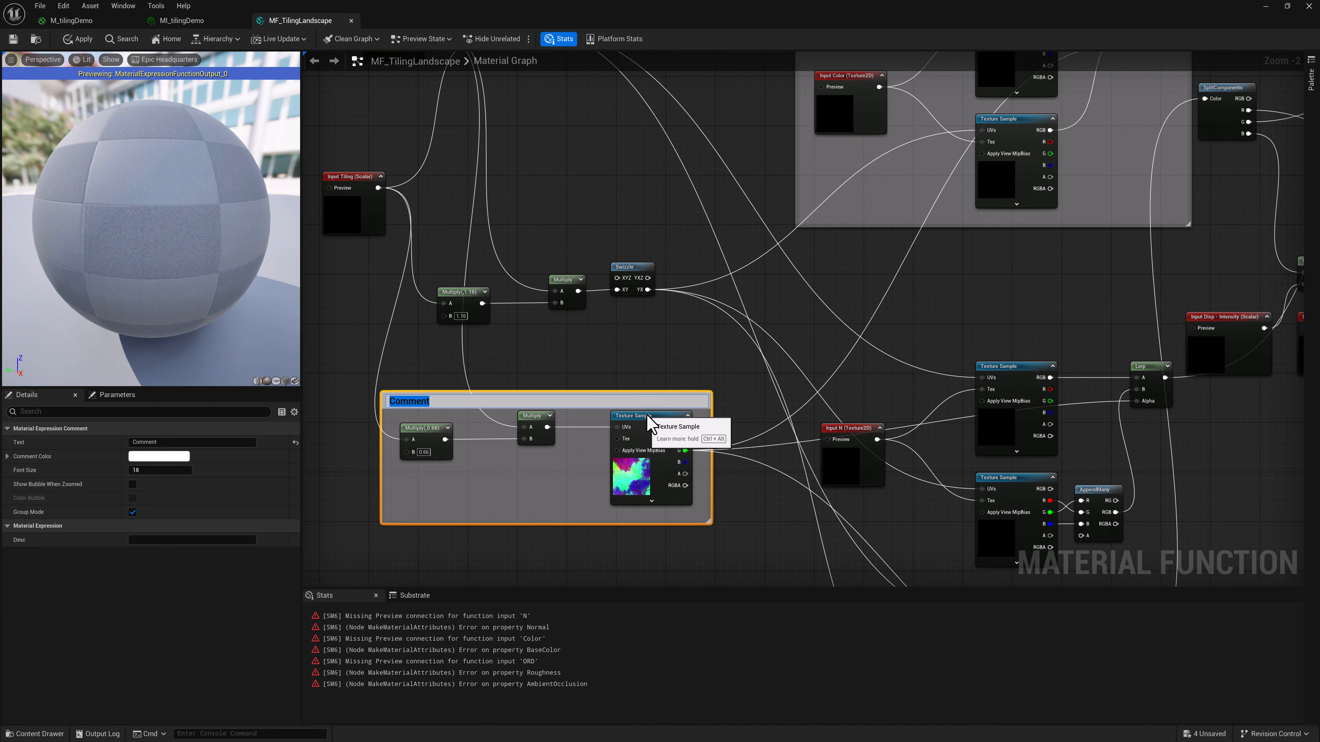
{"action": "type", "text": "Mask"}
{"action": "key", "text": "Return"}
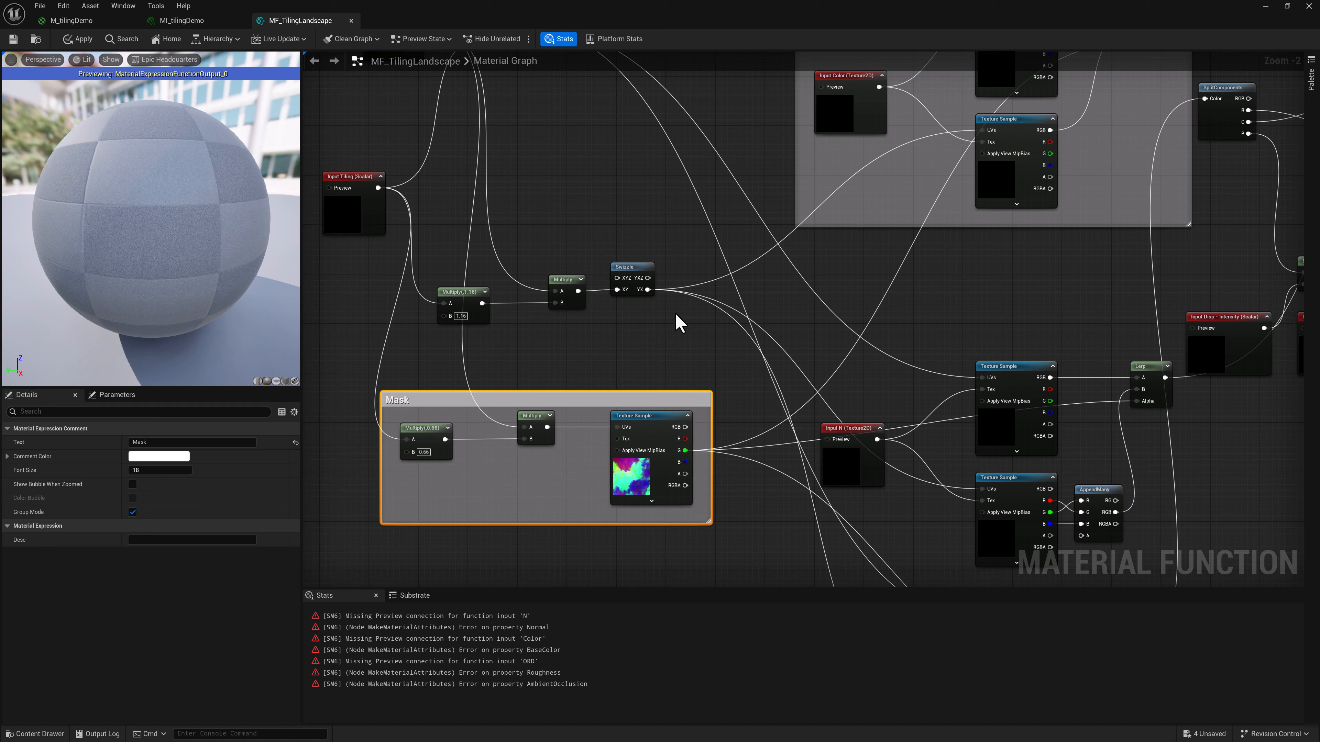
{"action": "right_click_drag", "start_coordinate": [677, 318], "coordinate": [601, 251]}
{"action": "scroll", "coordinate": [681, 293], "scroll_direction": "down", "scroll_amount": 1}
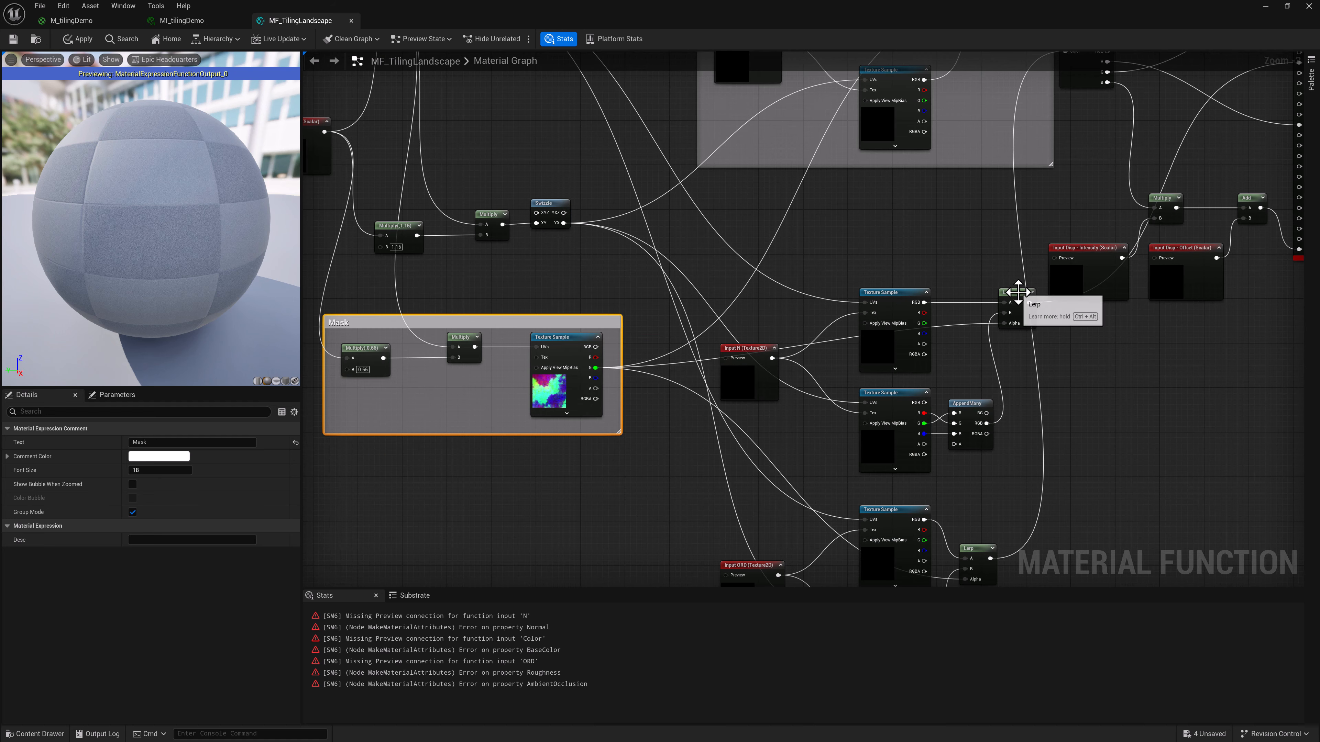
{"action": "left_click", "coordinate": [1035, 309]}
{"action": "right_click_drag", "start_coordinate": [1083, 347], "coordinate": [1038, 345]}
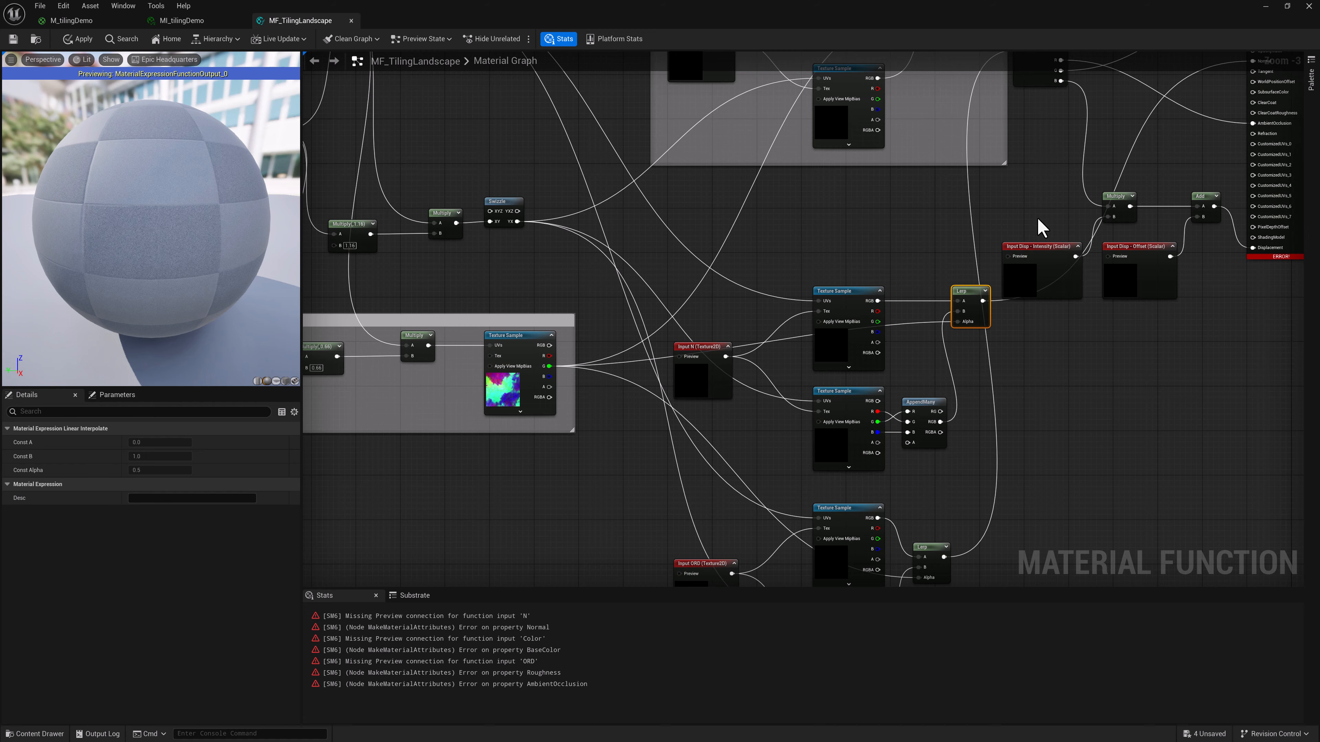
{"action": "right_click_drag", "start_coordinate": [1038, 221], "coordinate": [1010, 221]}
{"action": "right_click_drag", "start_coordinate": [1010, 291], "coordinate": [1028, 254]}
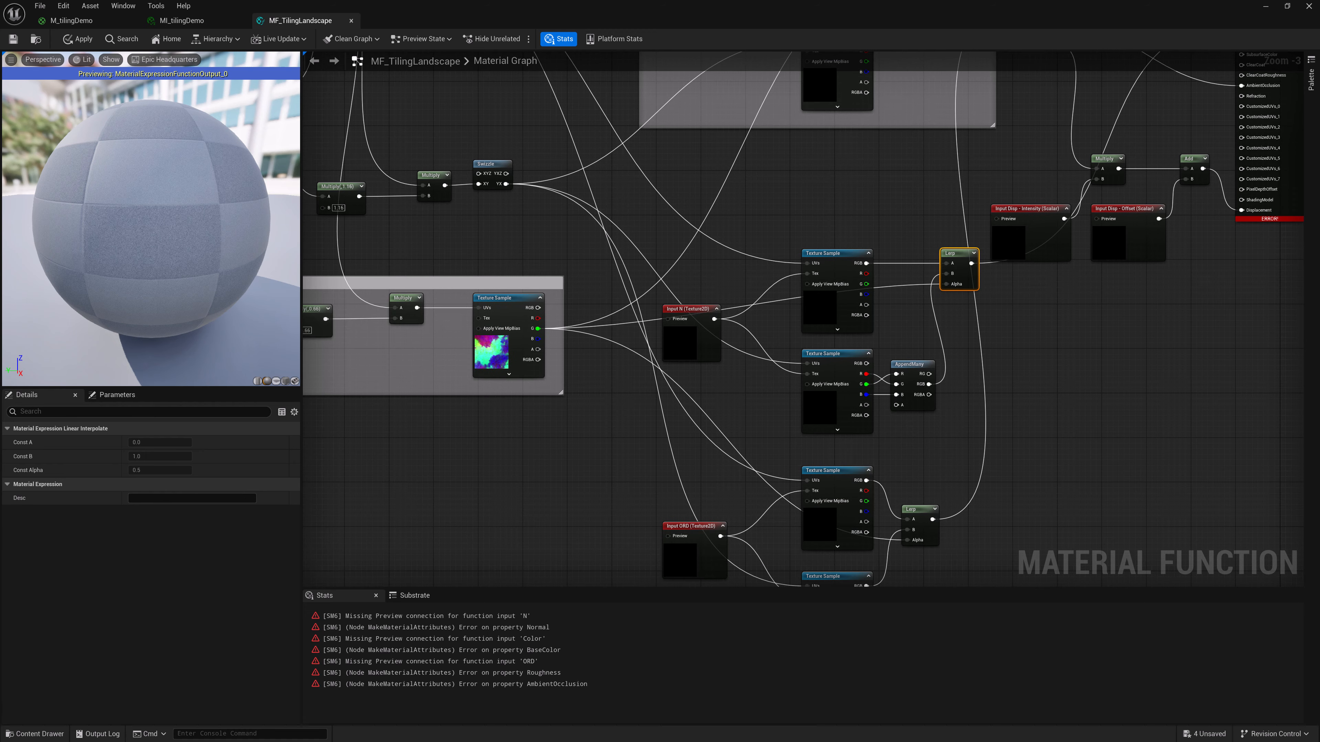
{"action": "right_click_drag", "start_coordinate": [1043, 201], "coordinate": [1034, 183]}
Group Input ORD, its two Texture Samples and their Lerp in a comment box named "ORD".
{"action": "right_click_drag", "start_coordinate": [1007, 531], "coordinate": [1006, 463]}
{"action": "left_click_drag", "start_coordinate": [670, 400], "coordinate": [1014, 577]}
{"action": "type", "text": "c"}
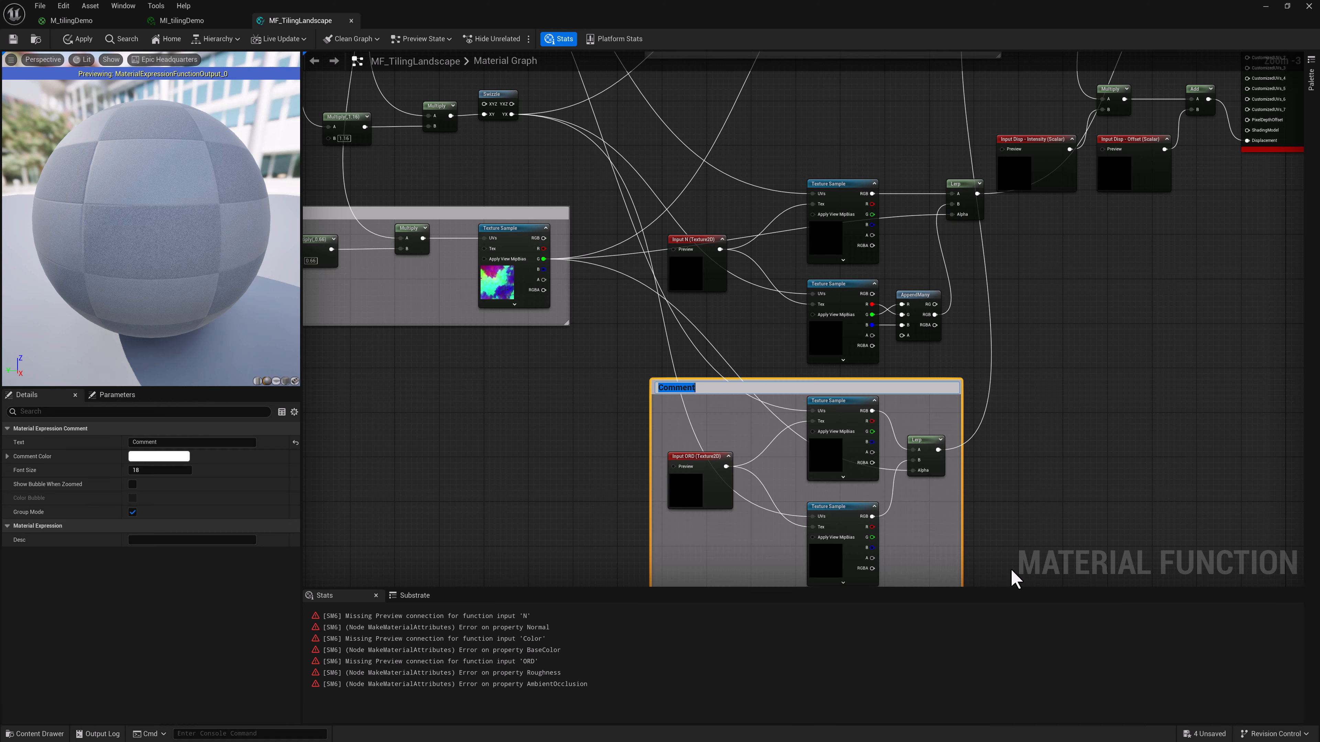
{"action": "type", "text": "ORd"}
{"action": "key", "text": "Return"}
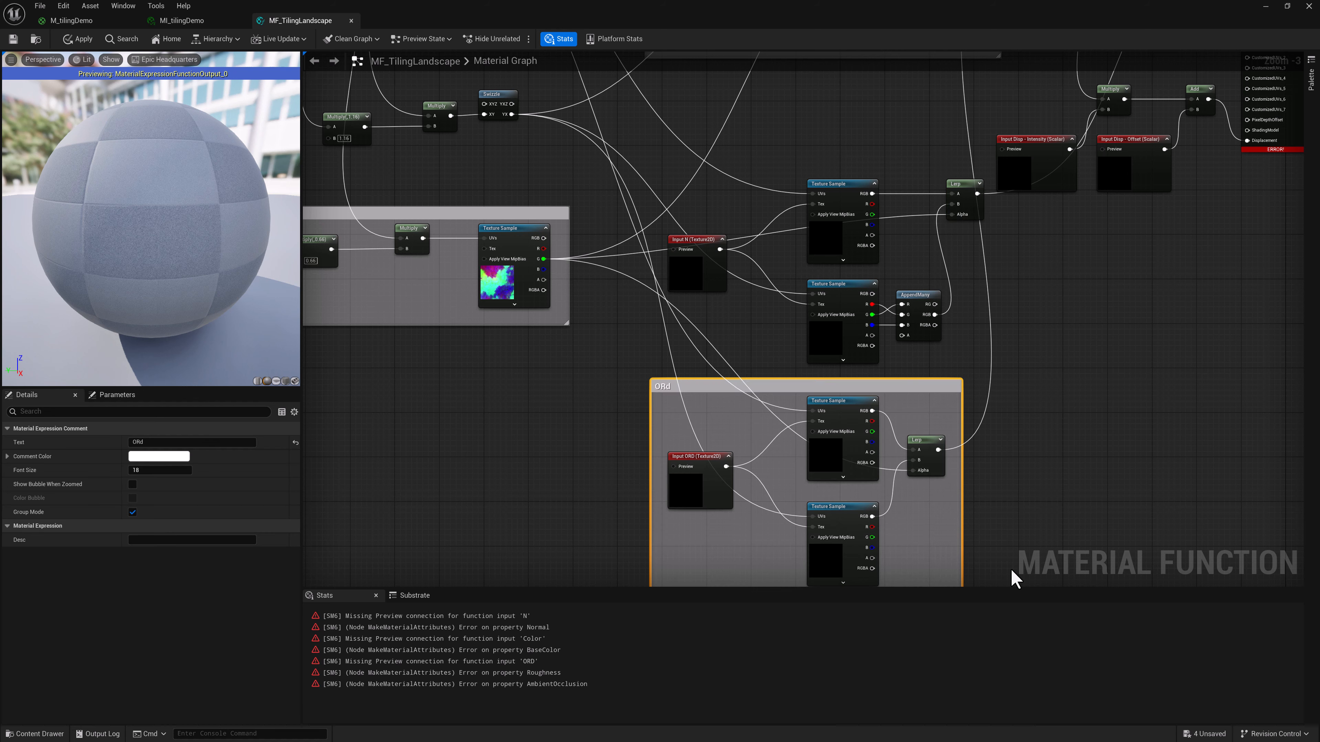
{"action": "double_click", "coordinate": [730, 389]}
{"action": "type", "text": "ORD"}
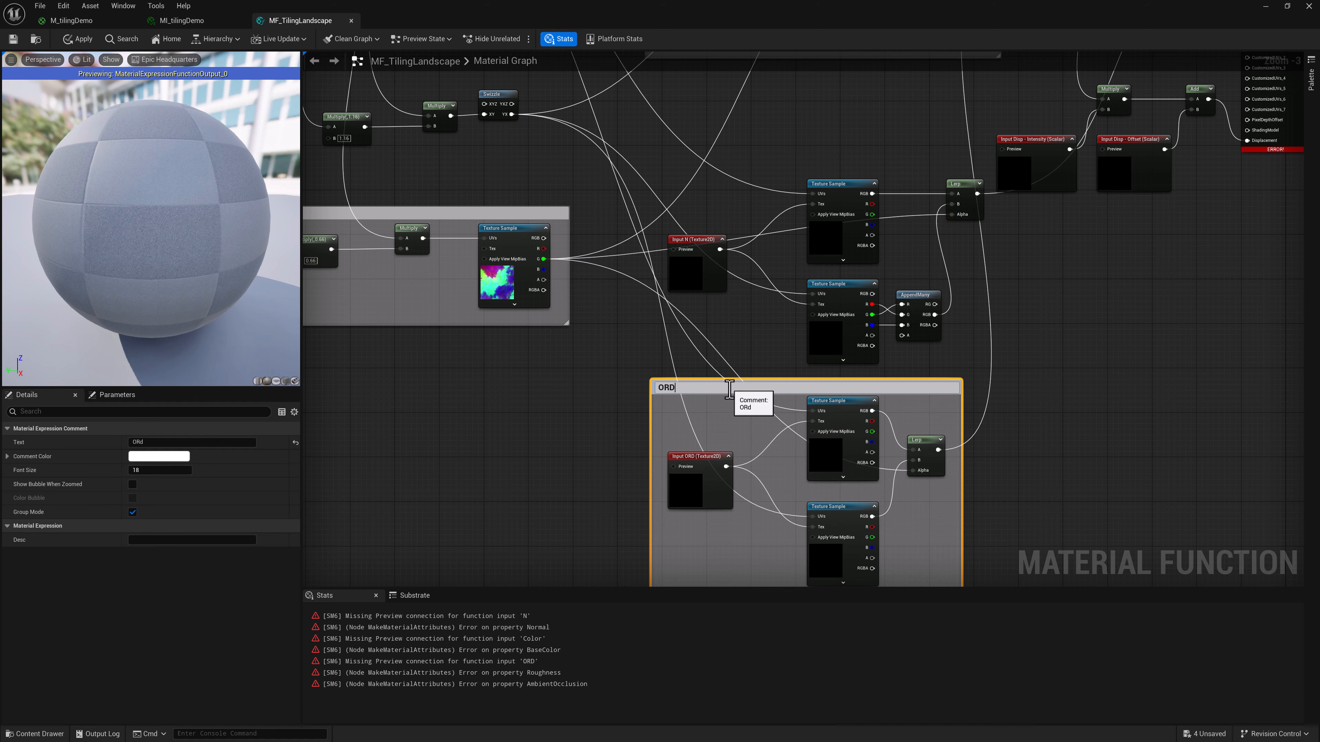
{"action": "key", "text": "Return"}
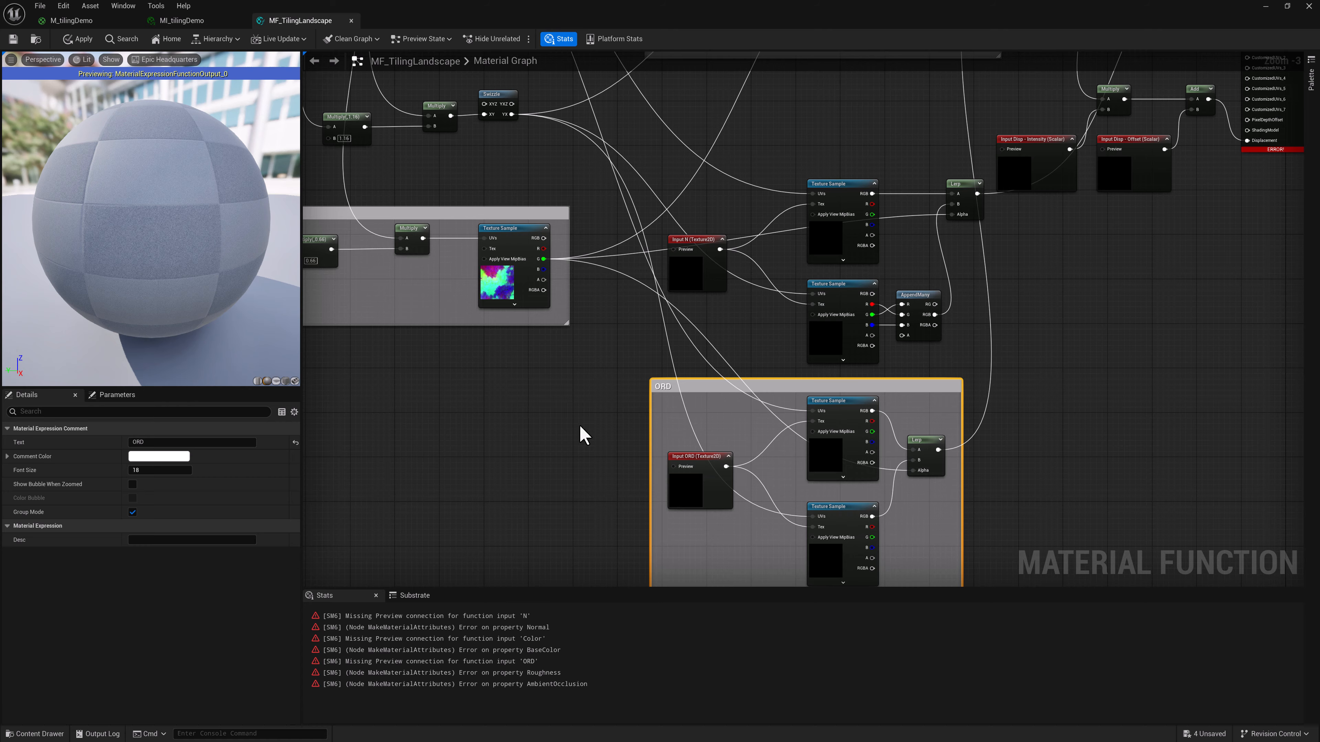
In M_tilingDemo, tidy MF_TilingLandscape and its input nodes, save the material, and line the group up with Landscape Layer Blend.
{"action": "scroll", "coordinate": [579, 424], "scroll_direction": "down", "scroll_amount": 3}
{"action": "right_click_drag", "start_coordinate": [579, 424], "coordinate": [686, 413]}
{"action": "scroll", "coordinate": [686, 414], "scroll_direction": "up", "scroll_amount": 1}
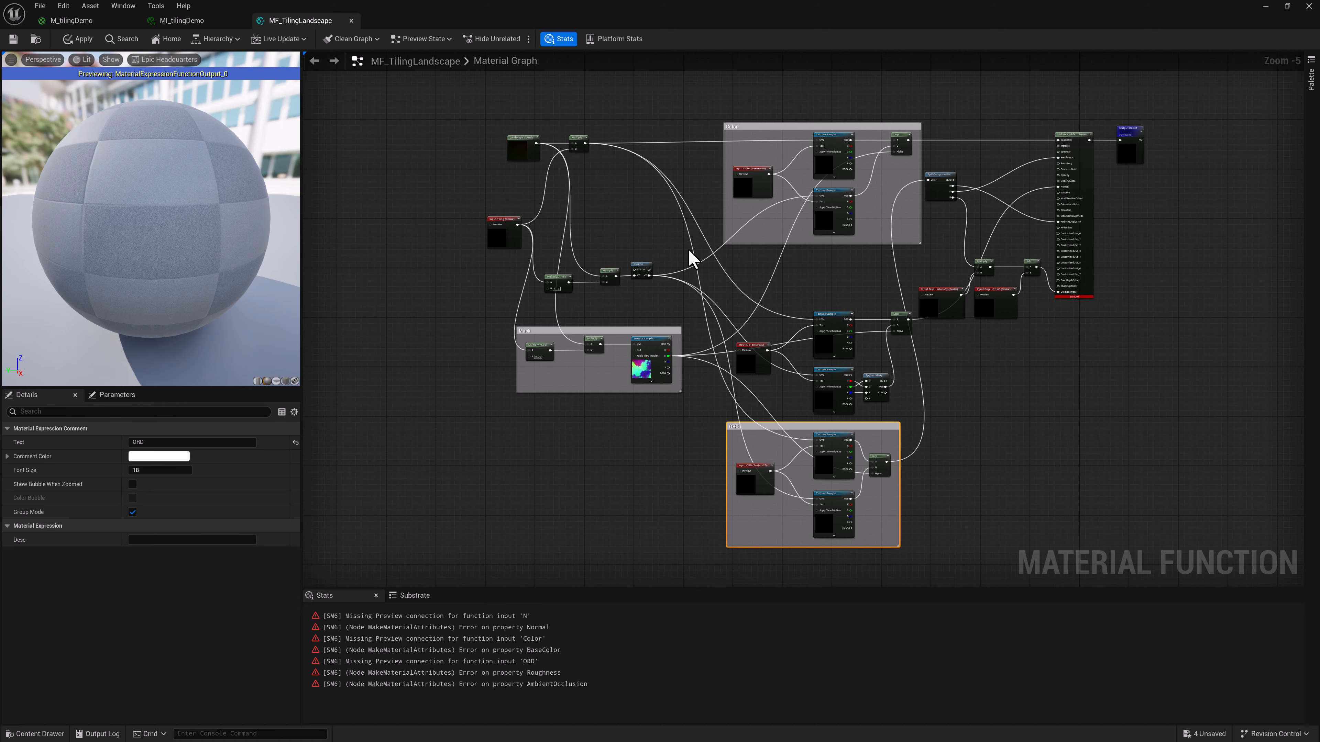
{"action": "left_click", "coordinate": [87, 22]}
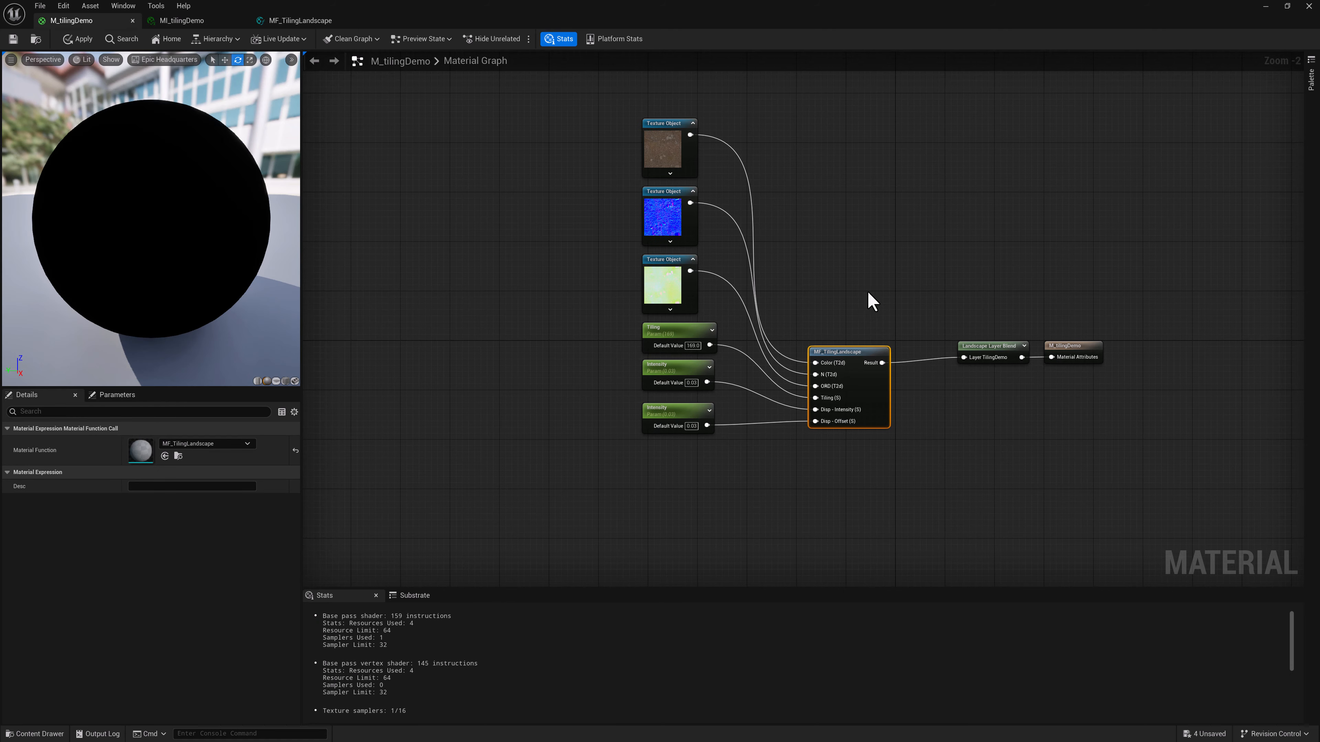
{"action": "left_click_drag", "start_coordinate": [860, 347], "coordinate": [834, 232]}
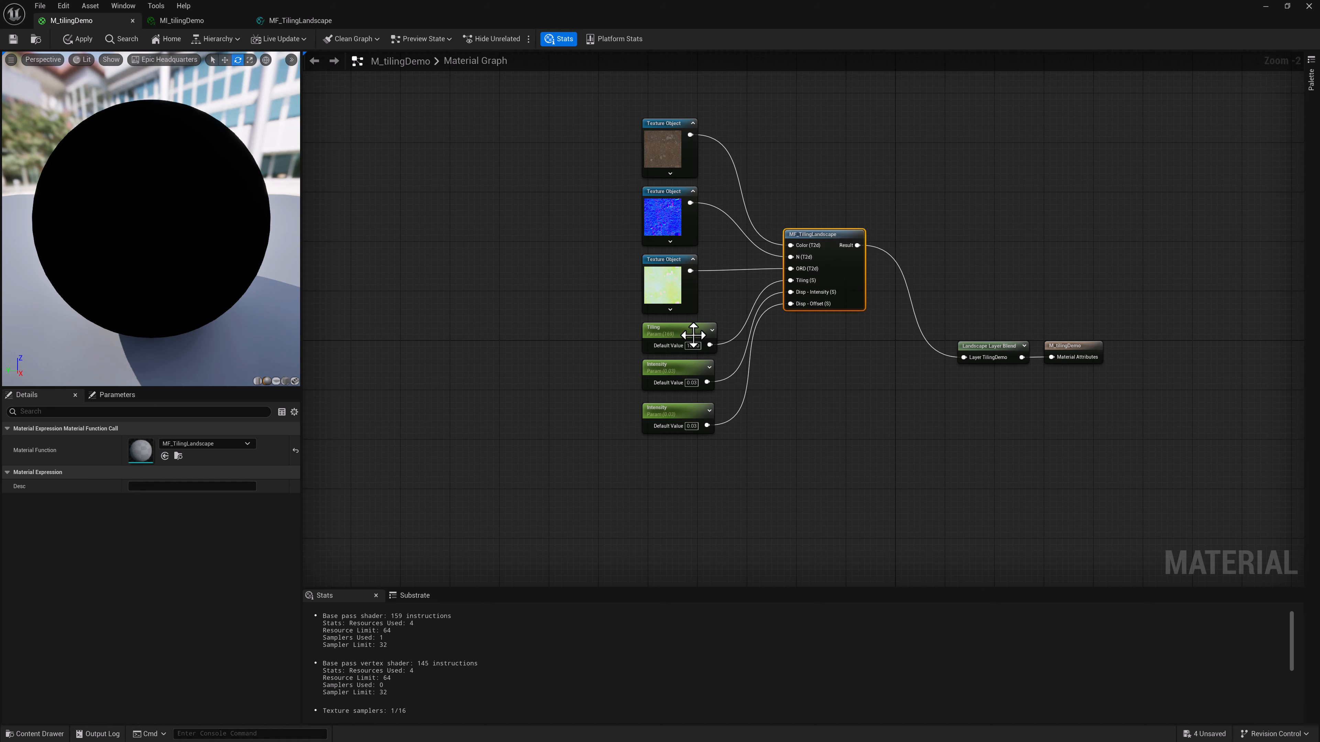
{"action": "left_click_drag", "start_coordinate": [655, 411], "coordinate": [656, 404]}
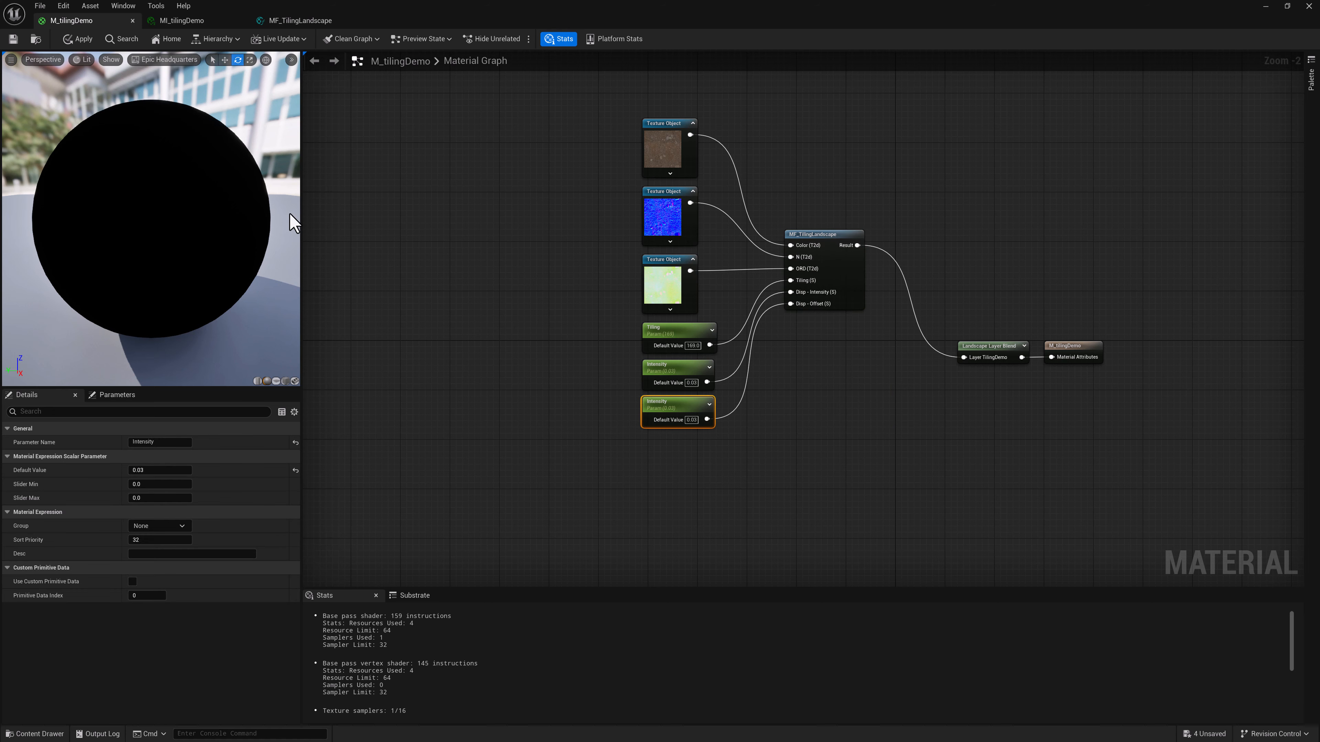
{"action": "left_click", "coordinate": [15, 39]}
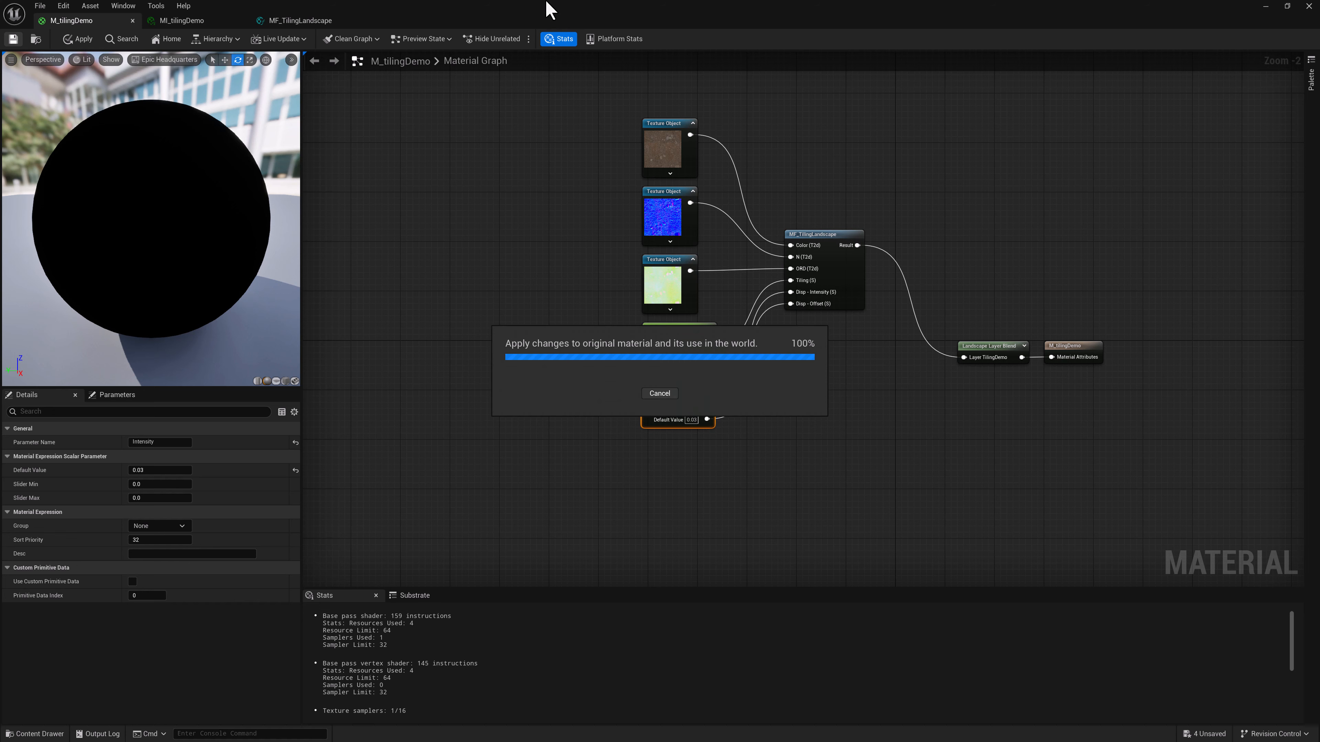
{"action": "left_click_drag", "start_coordinate": [517, 106], "coordinate": [827, 437]}
{"action": "left_click_drag", "start_coordinate": [856, 247], "coordinate": [908, 349]}
Reopen MF_TilingLandscape and feed Input Color's preview from a Texture Object set to DefaultTexture.
{"action": "double_click", "coordinate": [908, 349]}
{"action": "left_click", "coordinate": [194, 444]}
{"action": "type", "text": "default"}
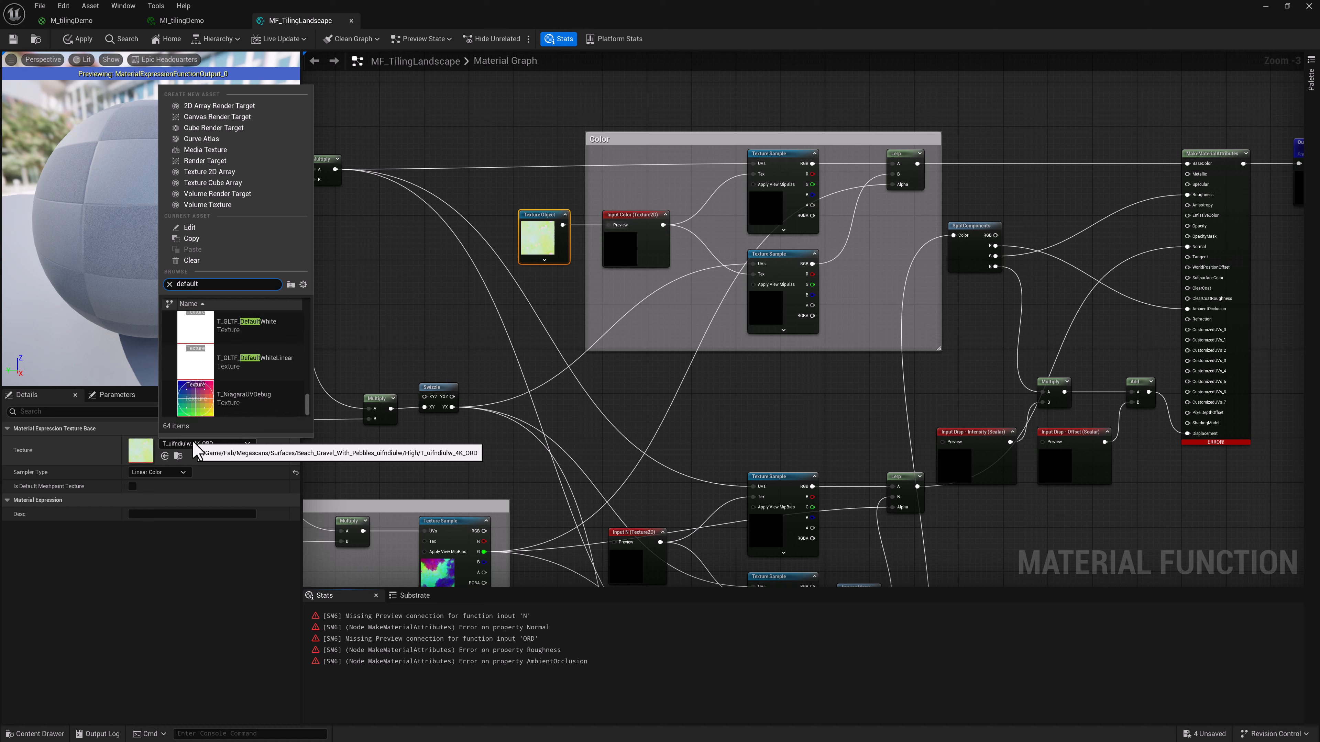
{"action": "type", "text": "te"}
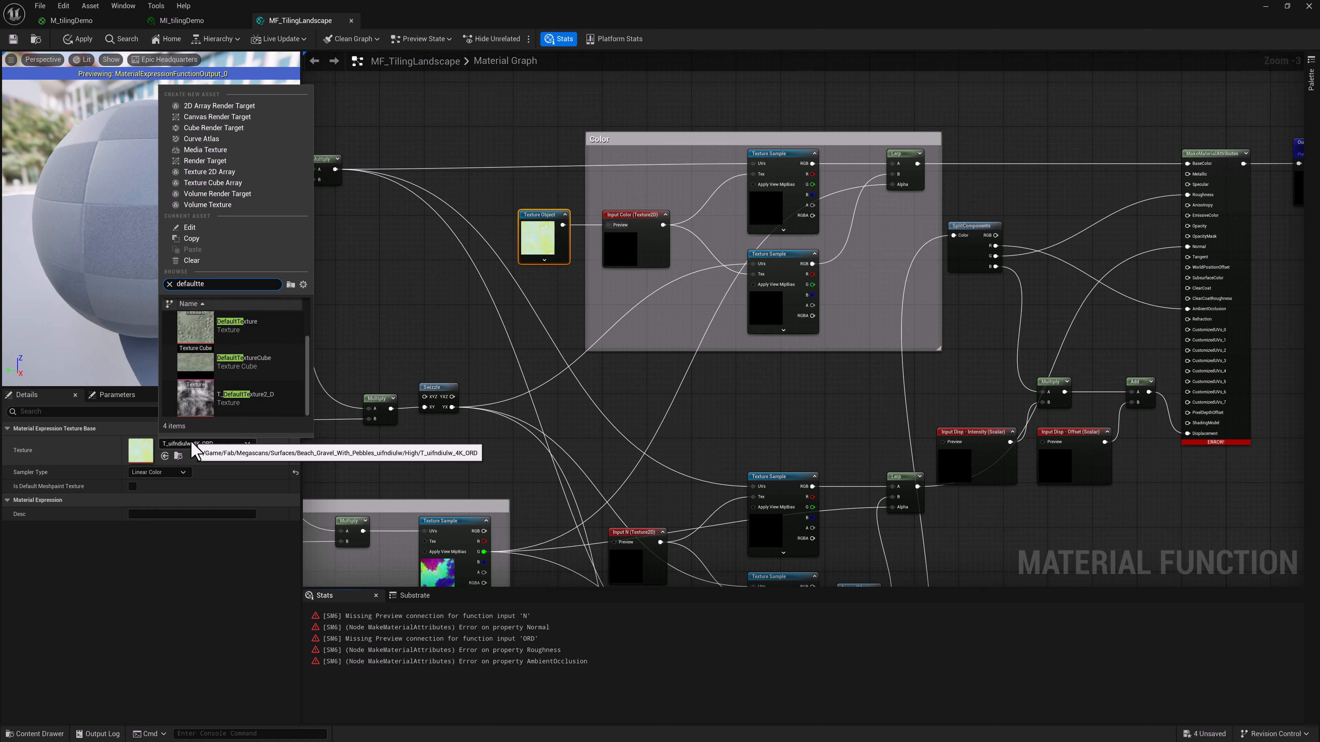
{"action": "left_click", "coordinate": [236, 325]}
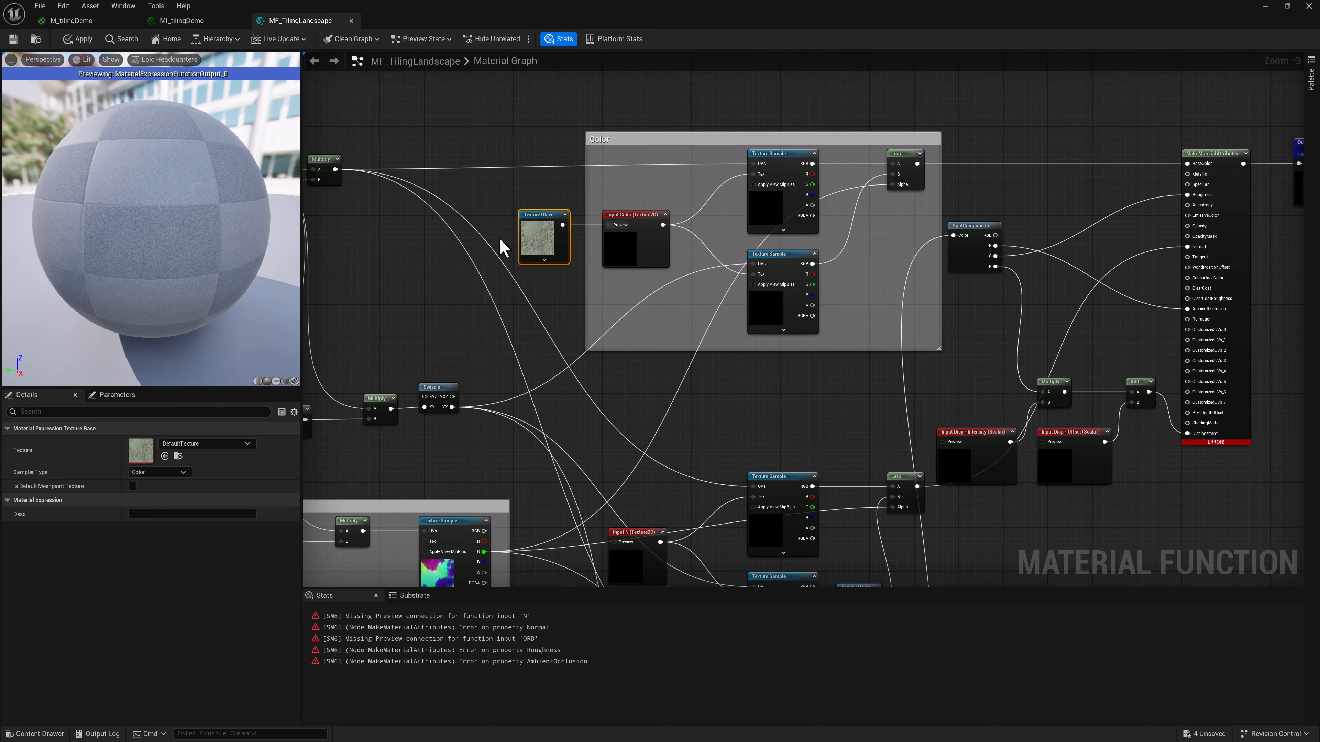
Duplicate the Texture Object, connect the copy to Input N's preview, and set its texture to T_DefaultNormal.
{"action": "scroll", "coordinate": [500, 247], "scroll_direction": "down", "scroll_amount": 1}
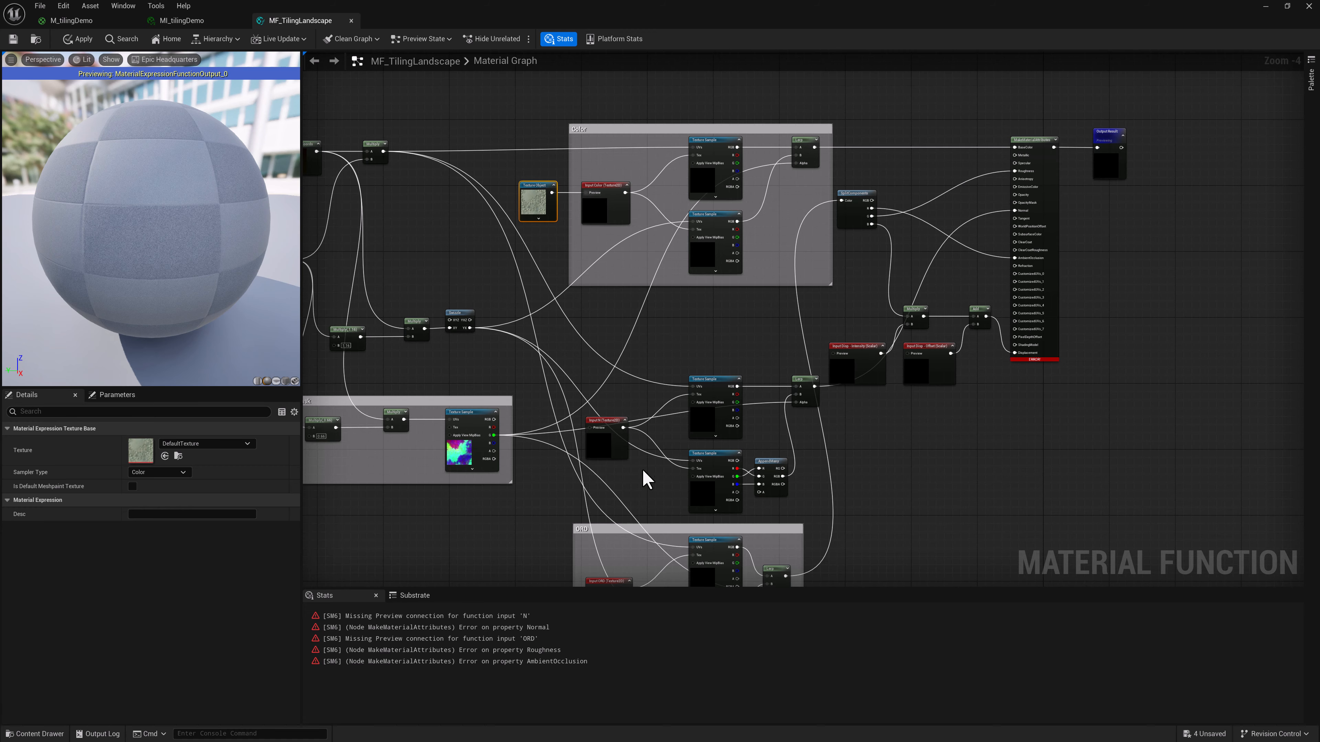
{"action": "right_click_drag", "start_coordinate": [642, 477], "coordinate": [650, 432]}
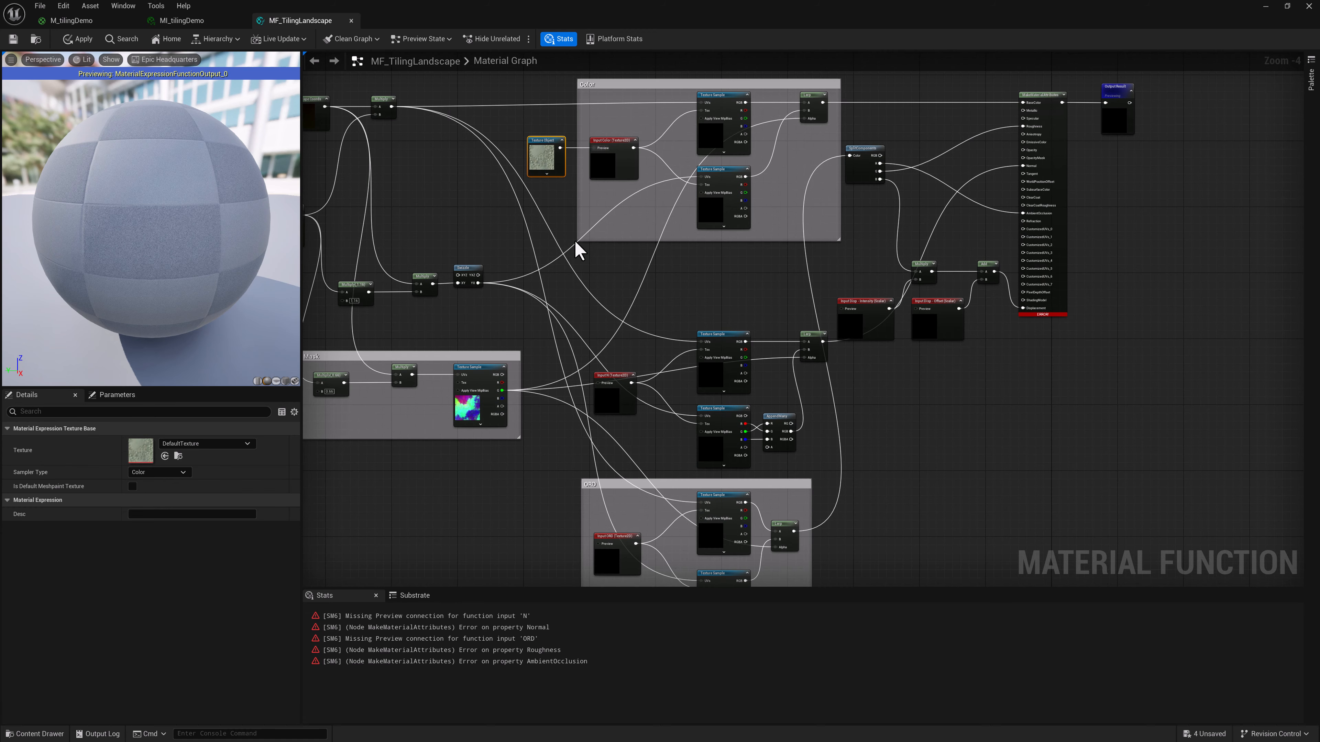
{"action": "key", "text": "ctrl+d"}
{"action": "left_click_drag", "start_coordinate": [635, 251], "coordinate": [623, 385]}
{"action": "scroll", "coordinate": [573, 379], "scroll_direction": "up", "scroll_amount": 4}
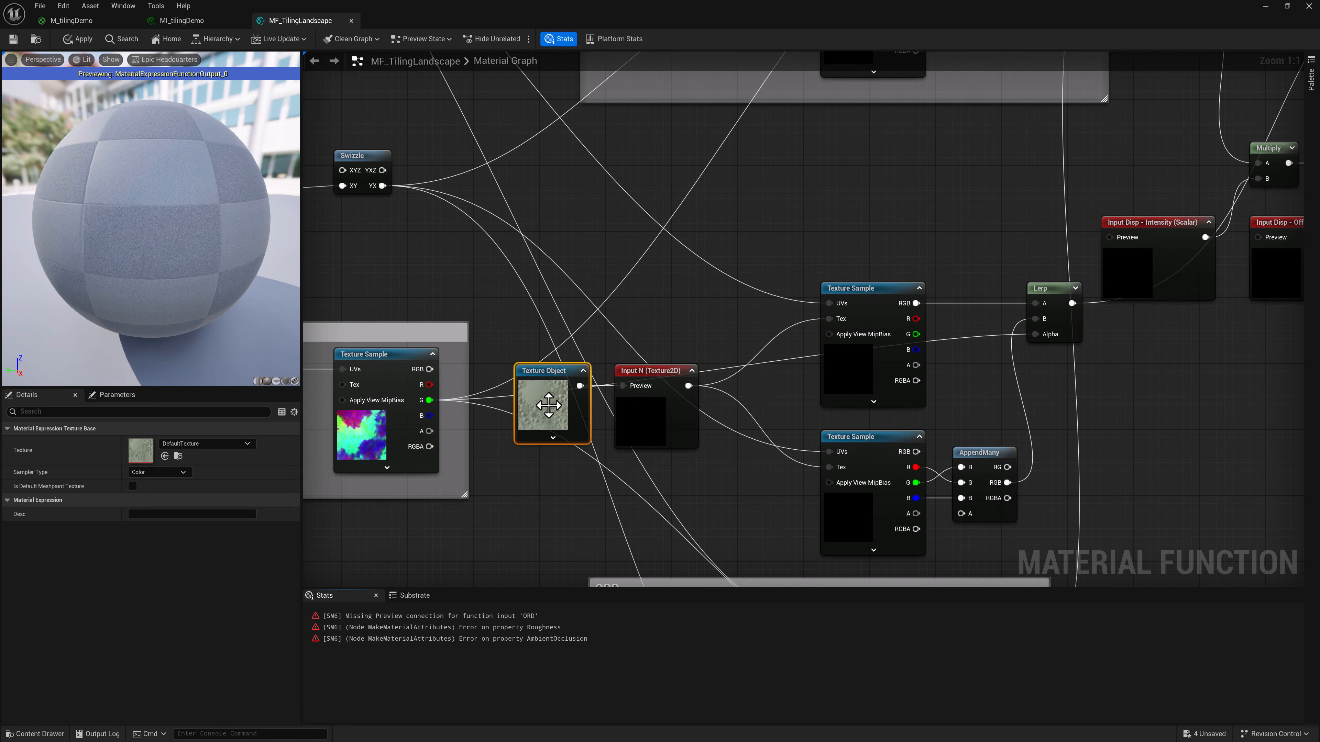
{"action": "left_click", "coordinate": [214, 445]}
{"action": "left_click", "coordinate": [214, 446]}
{"action": "left_click", "coordinate": [214, 446]}
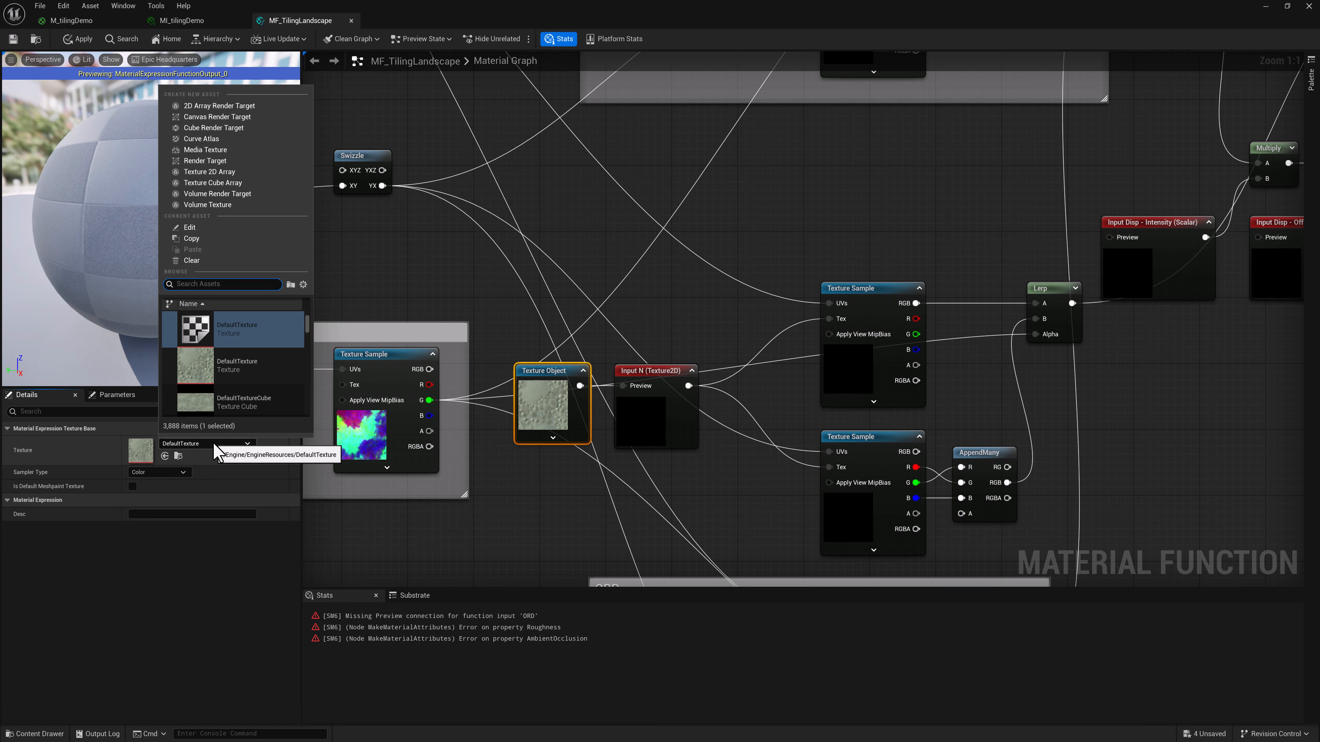
{"action": "type", "text": "defaultno"}
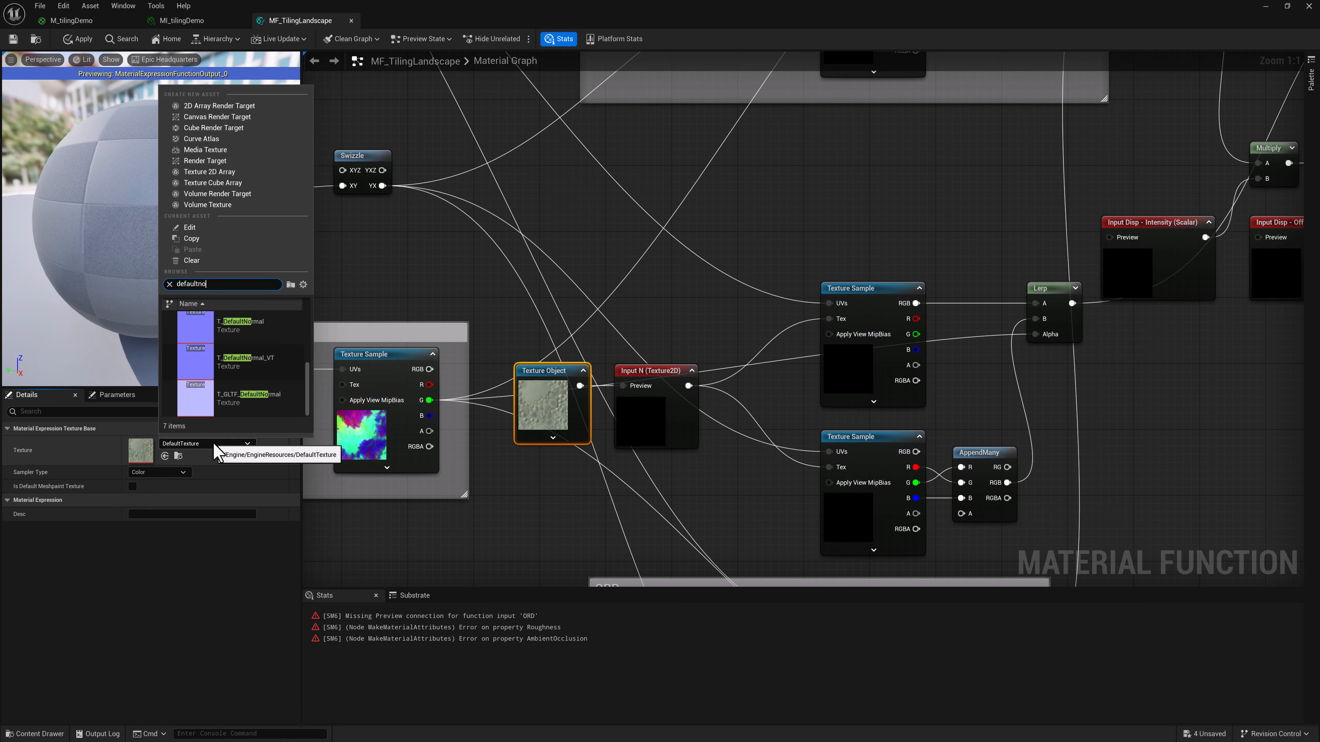
{"action": "left_click", "coordinate": [240, 326]}
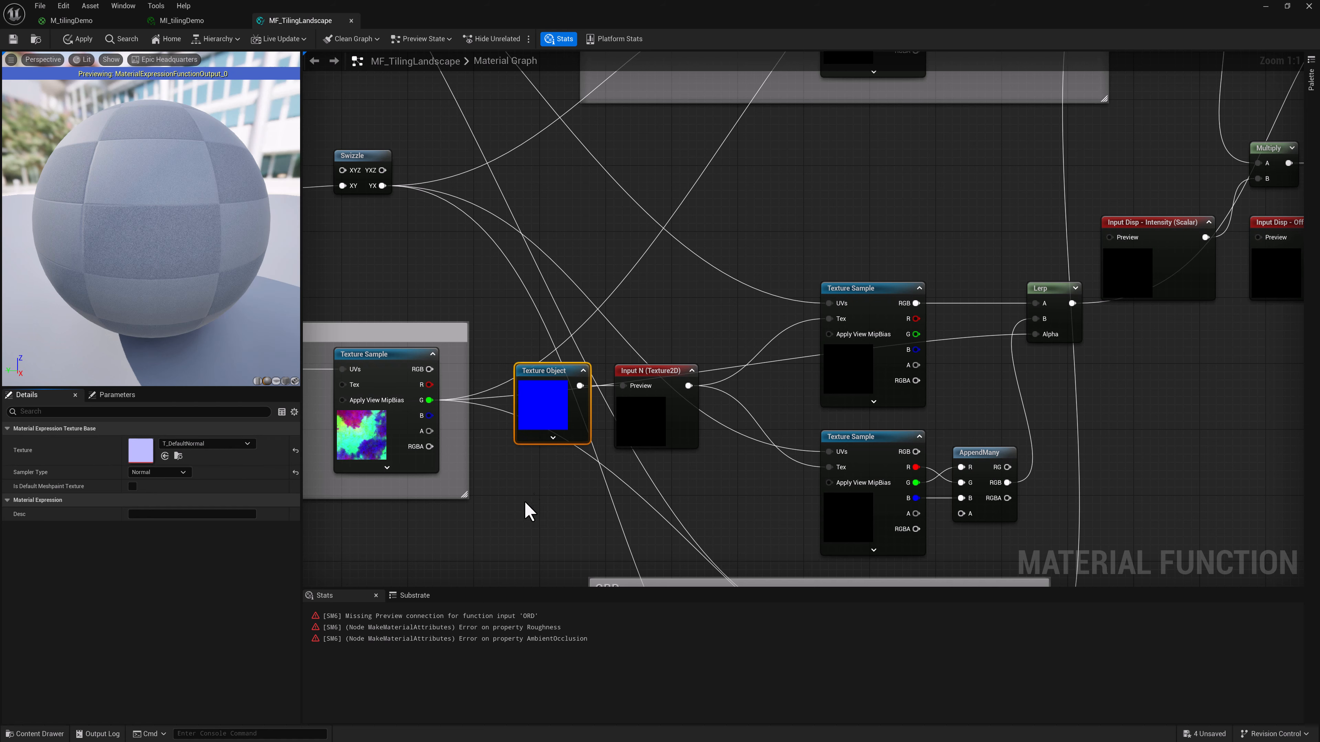
Duplicate the DefaultTexture Texture Object, connect the copy to Input ORD's preview, and save the function.
{"action": "scroll", "coordinate": [554, 341], "scroll_direction": "down", "scroll_amount": 5}
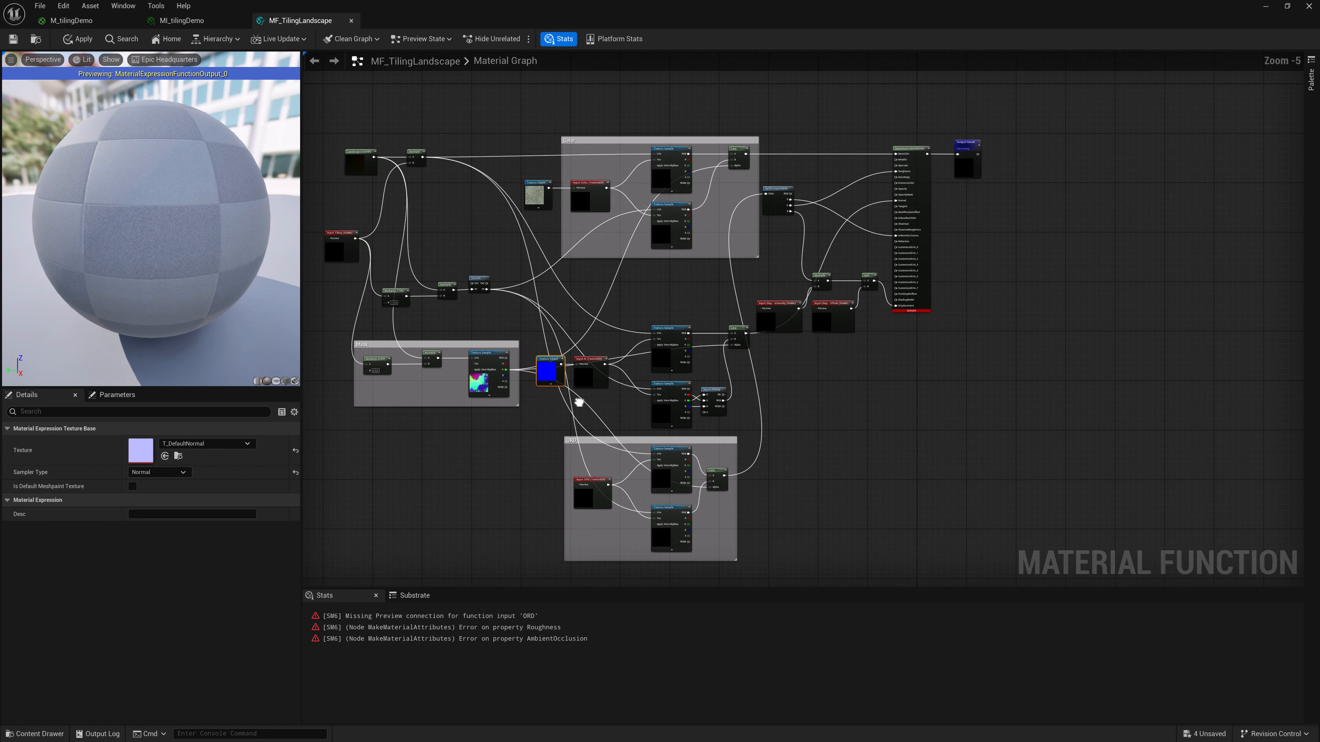
{"action": "left_click", "coordinate": [538, 200]}
{"action": "key", "text": "ctrl+w"}
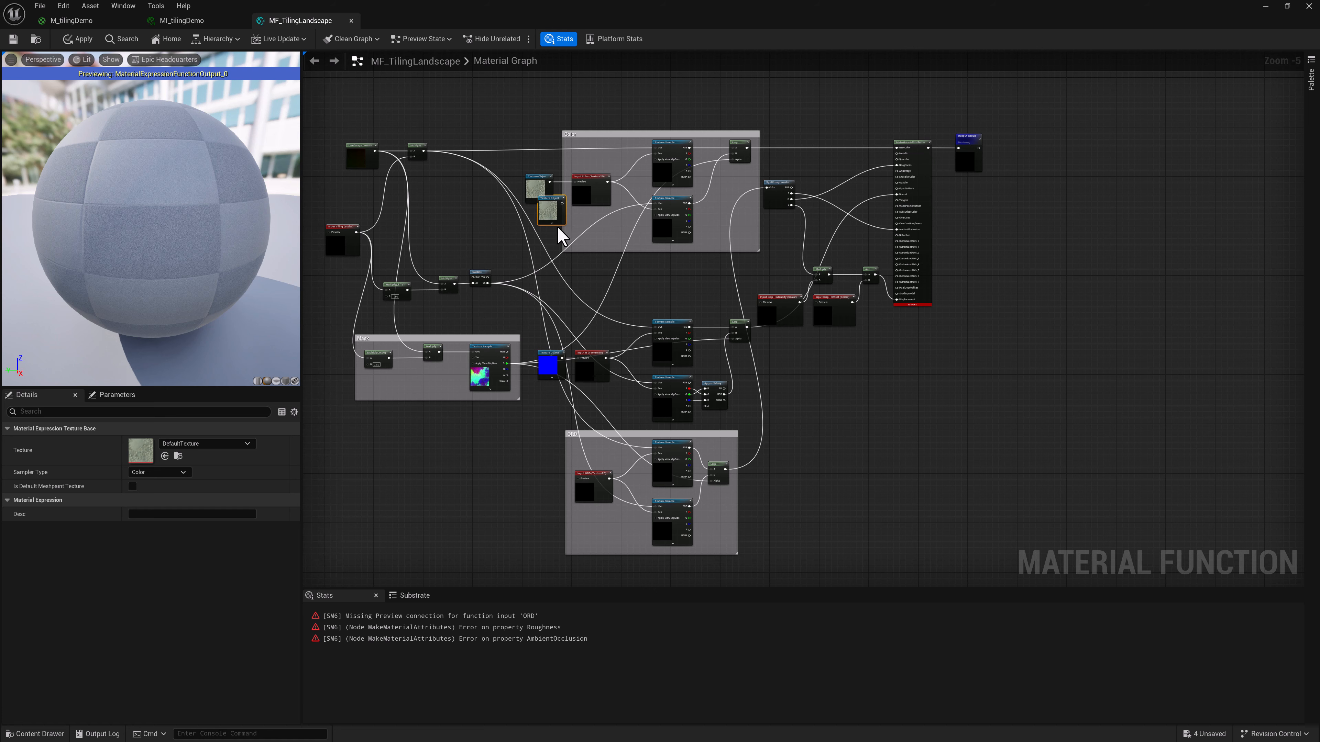
{"action": "left_click_drag", "start_coordinate": [563, 211], "coordinate": [603, 484]}
{"action": "scroll", "coordinate": [552, 492], "scroll_direction": "up", "scroll_amount": 5}
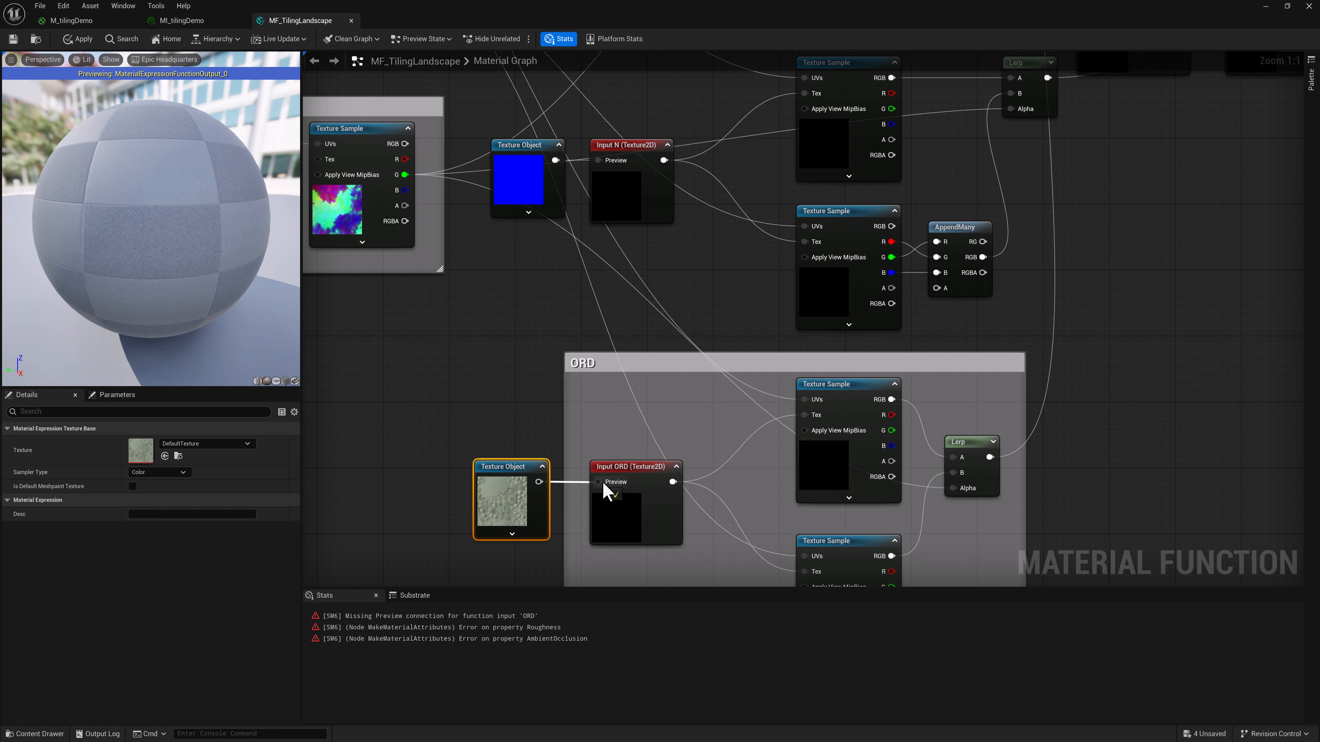
{"action": "left_click", "coordinate": [12, 39]}
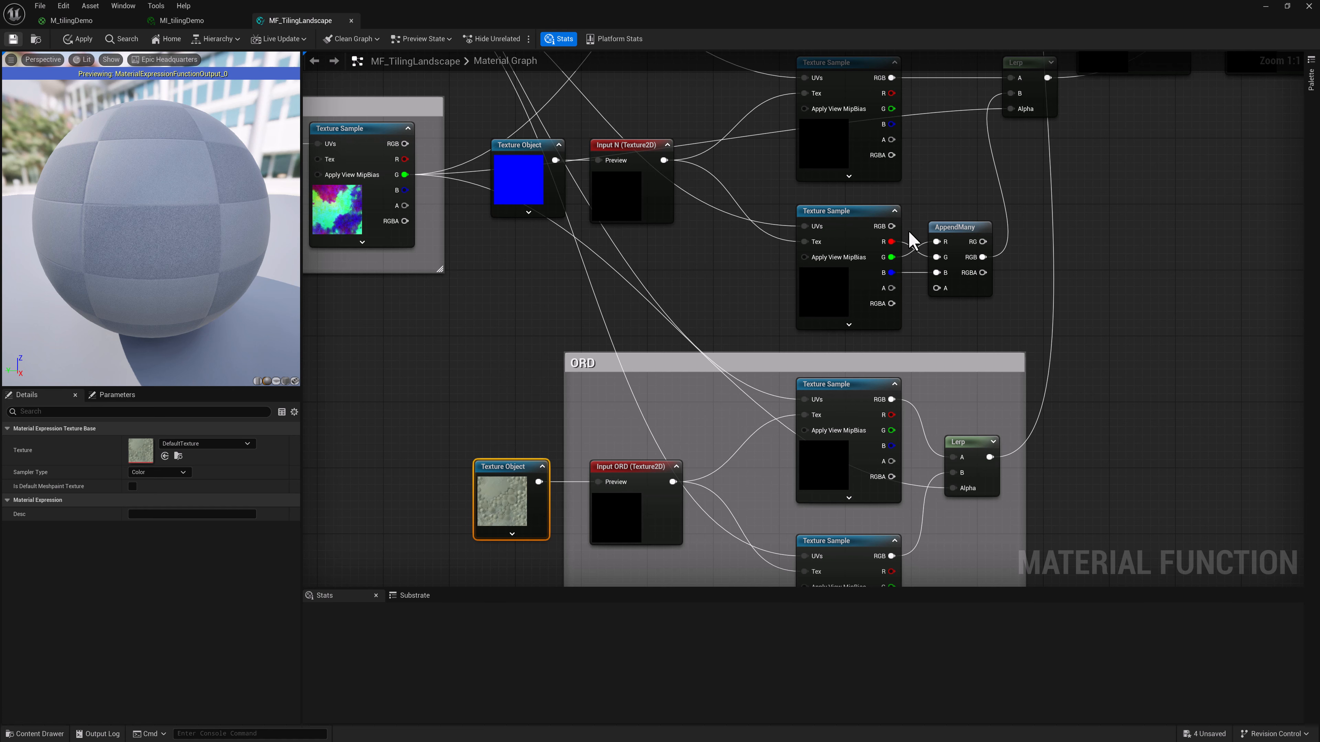
Examine the complete function graph and its preview sphere, and glance at the level behind the material editor.
{"action": "scroll", "coordinate": [602, 299], "scroll_direction": "down", "scroll_amount": 4}
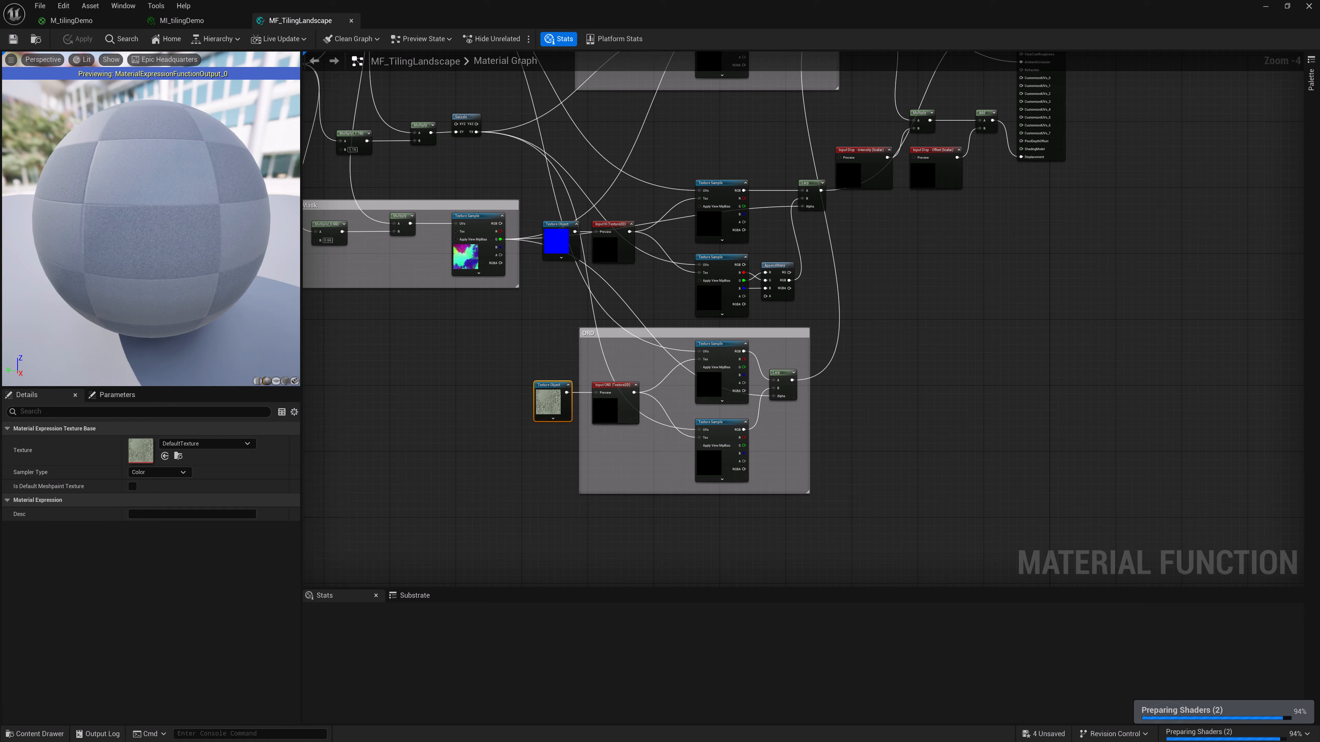
{"action": "right_click_drag", "start_coordinate": [927, 285], "coordinate": [949, 366]}
{"action": "scroll", "coordinate": [923, 370], "scroll_direction": "down", "scroll_amount": 2}
{"action": "scroll", "coordinate": [949, 364], "scroll_direction": "up", "scroll_amount": 2}
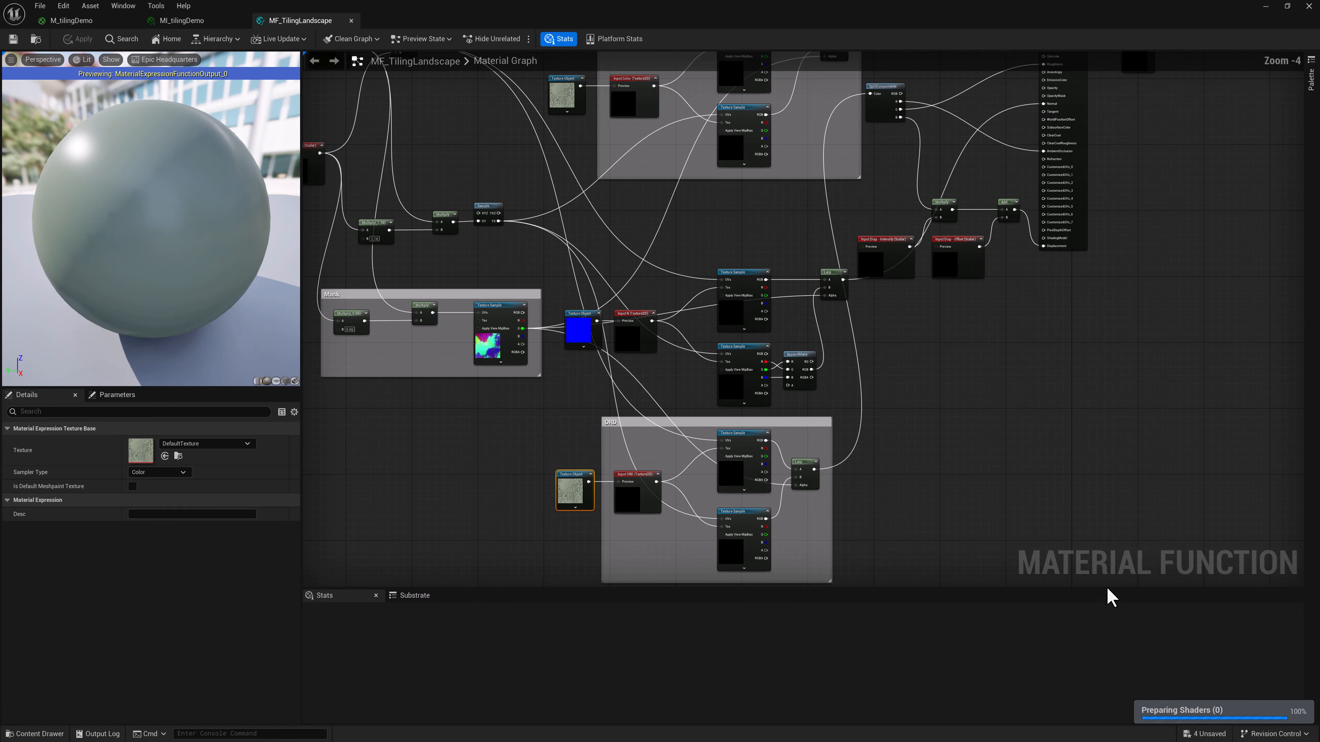
{"action": "scroll", "coordinate": [972, 457], "scroll_direction": "down", "scroll_amount": 1}
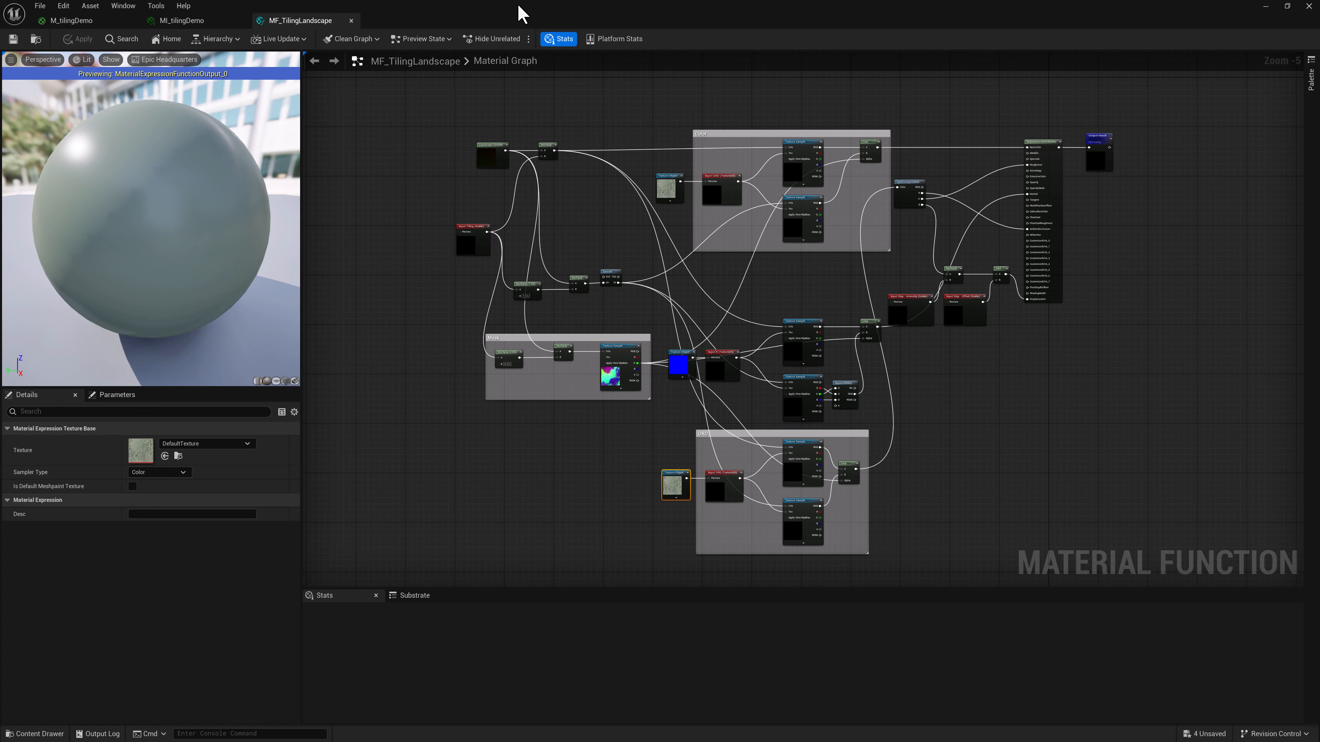
{"action": "left_click_drag", "start_coordinate": [522, 13], "coordinate": [608, 134]}
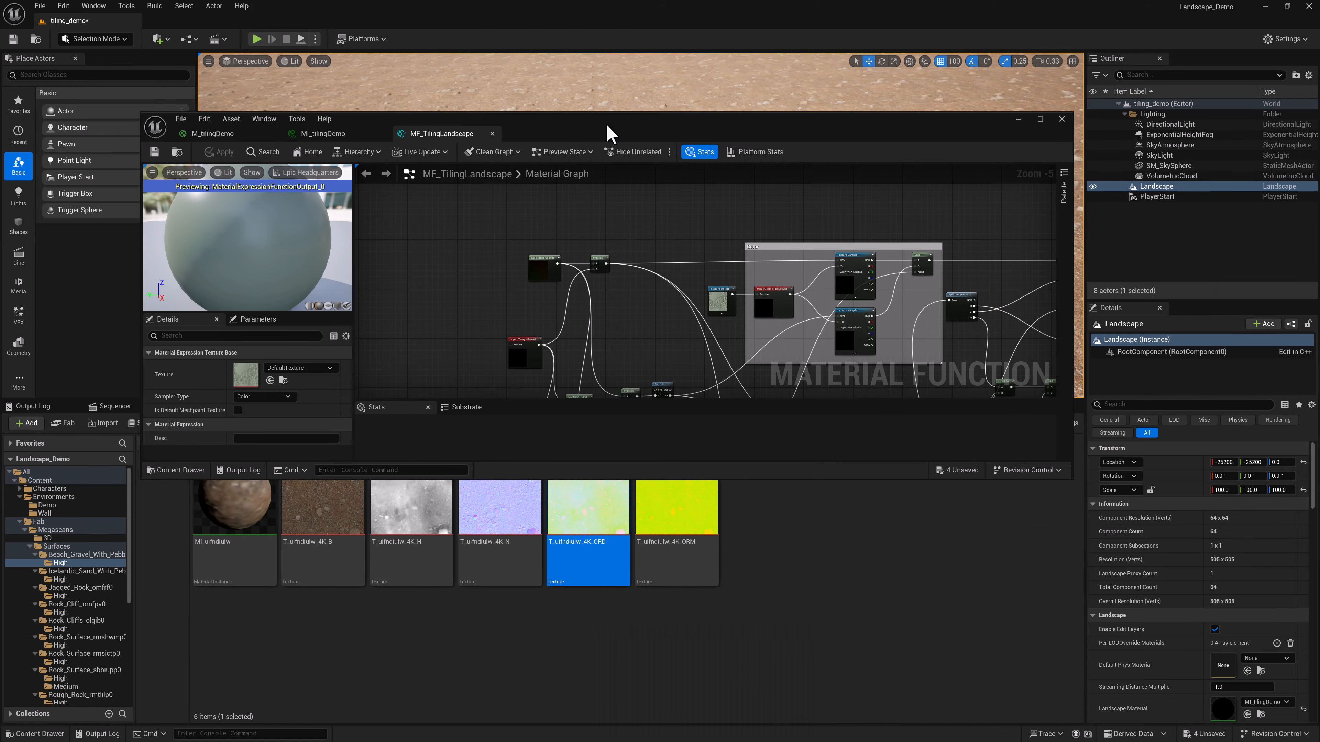
{"action": "double_click", "coordinate": [608, 134]}
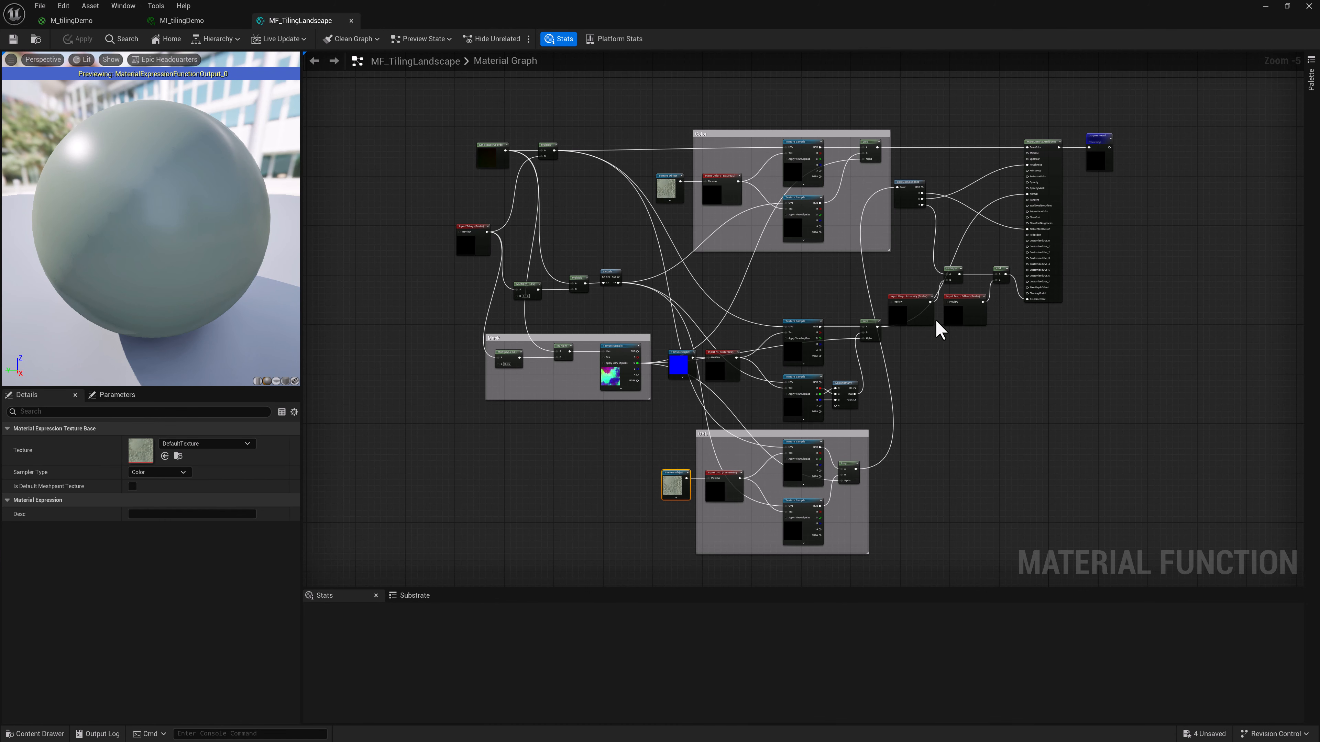